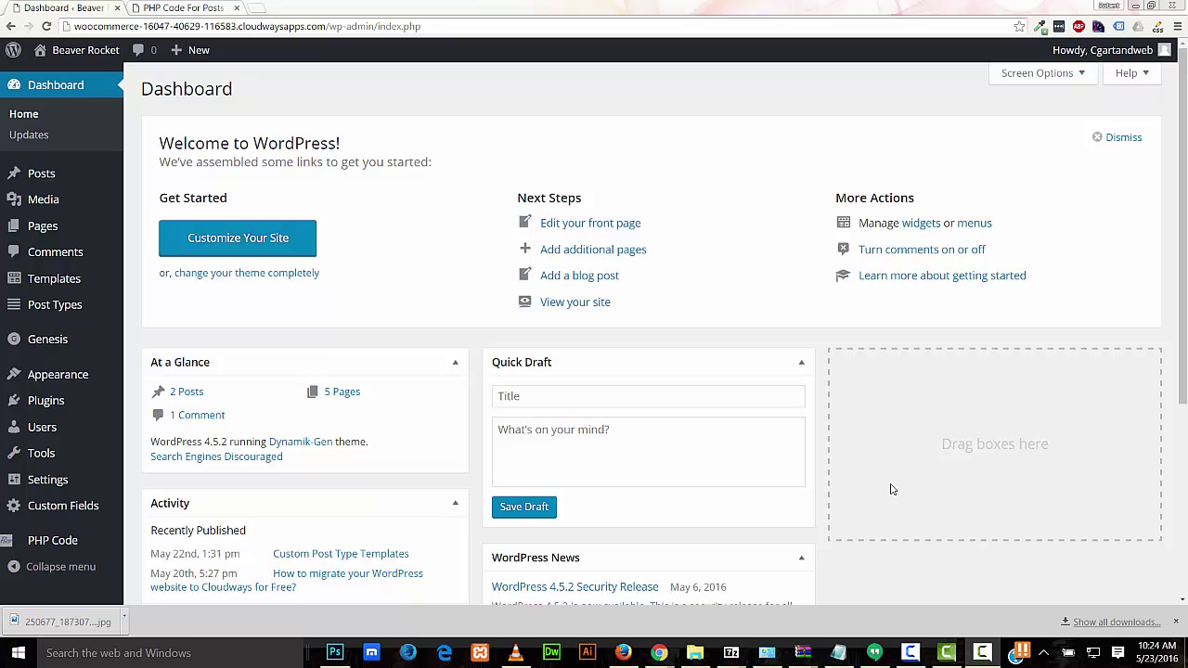
# Start a new custom post type with the plural name Autos and the singular name Auto
pyautogui.moveTo(93, 305)
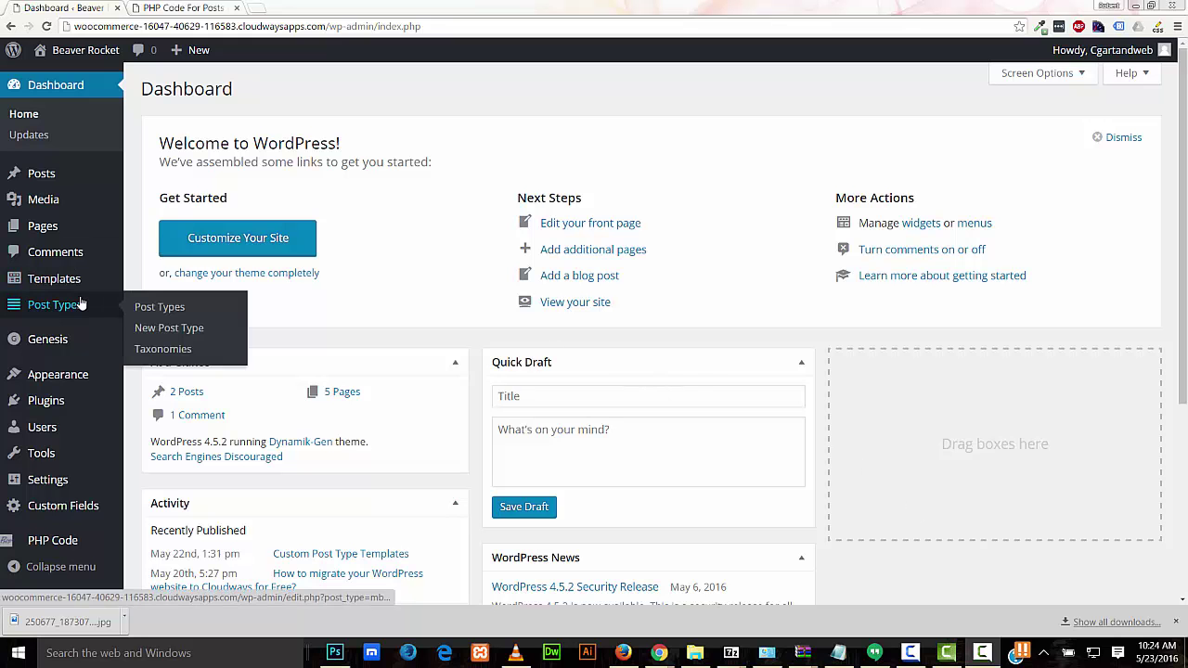
pyautogui.click(146, 328)
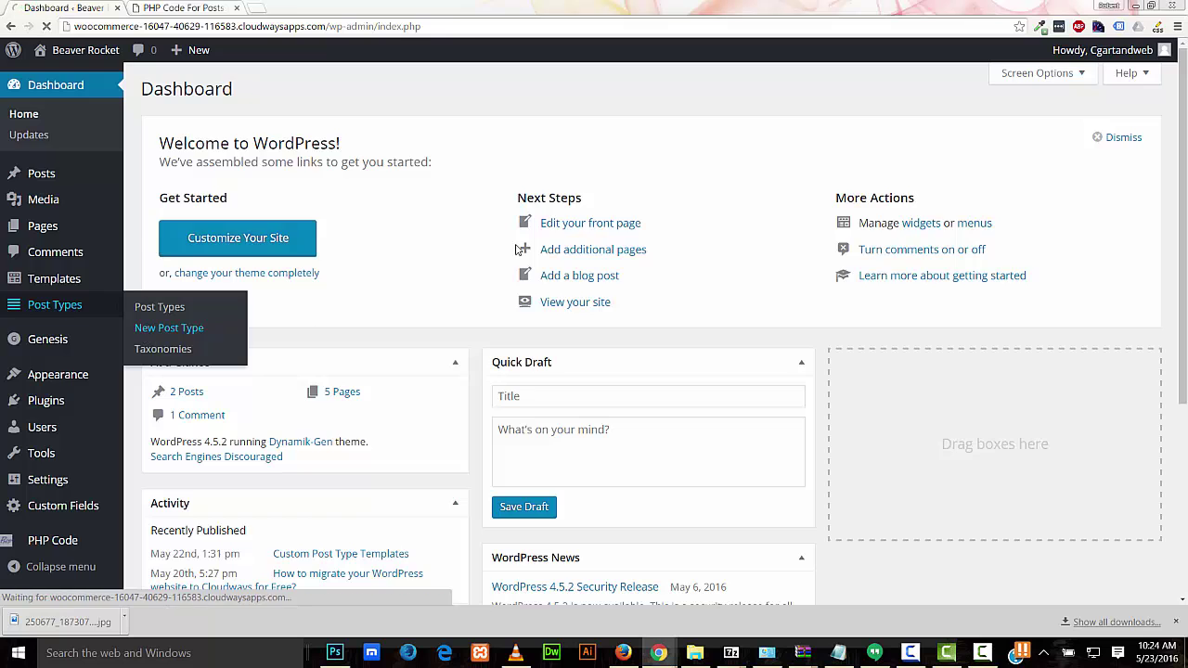
pyautogui.click(424, 171)
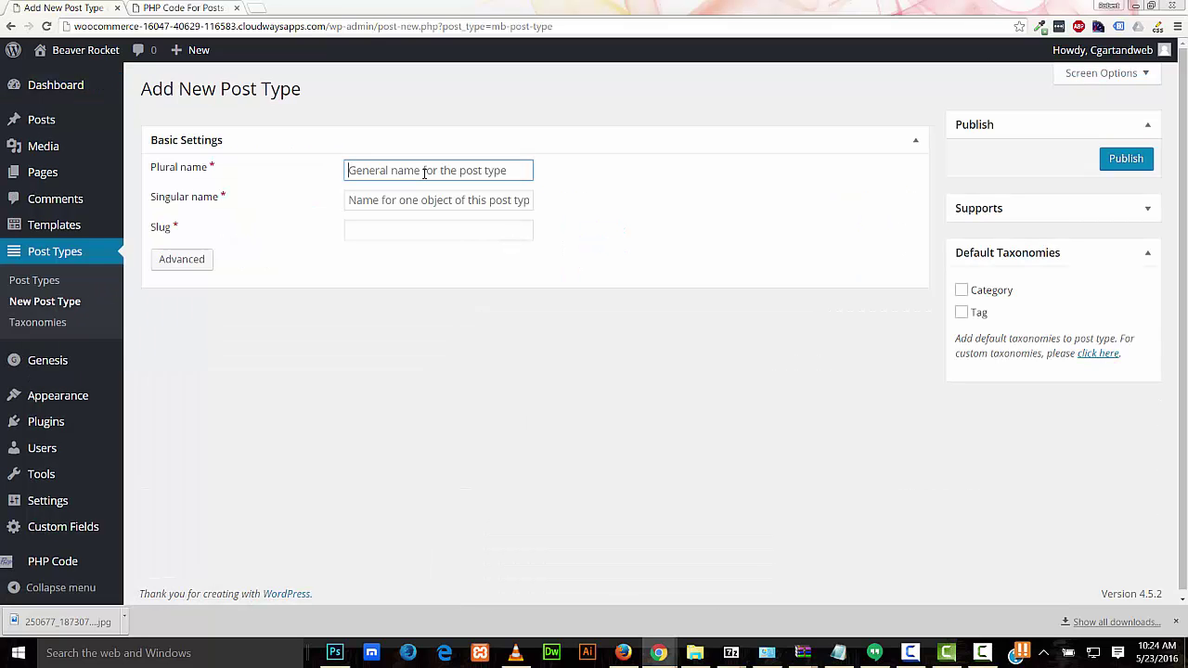
pyautogui.write('Autos')
pyautogui.click(388, 200)
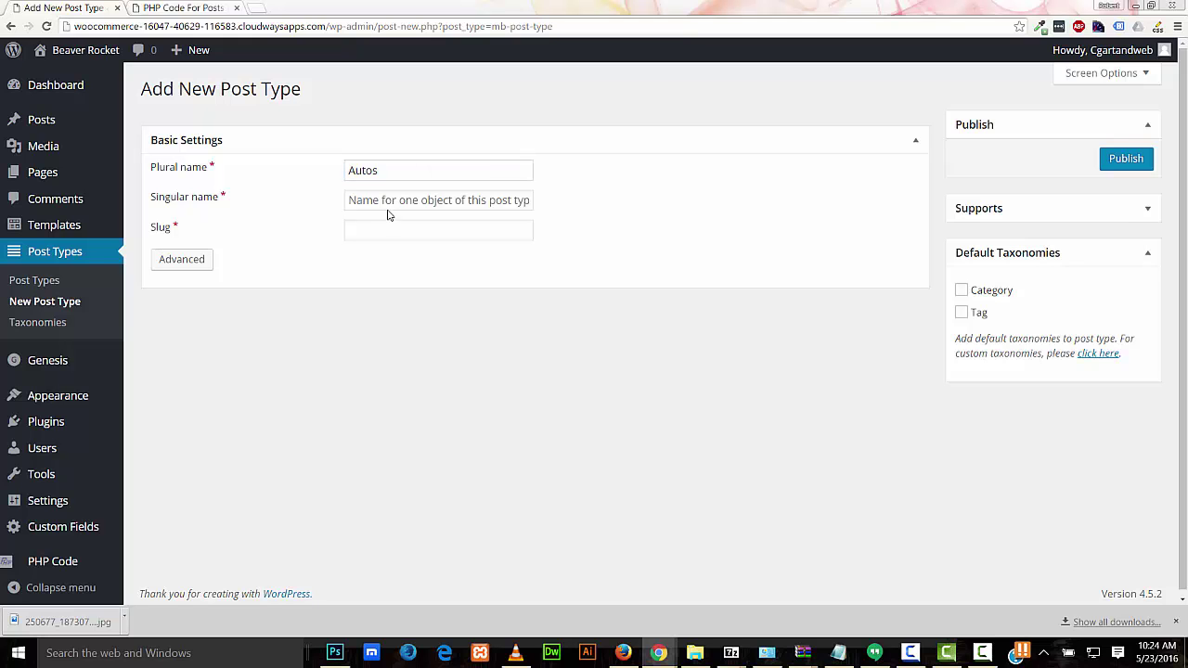
pyautogui.write('Au')
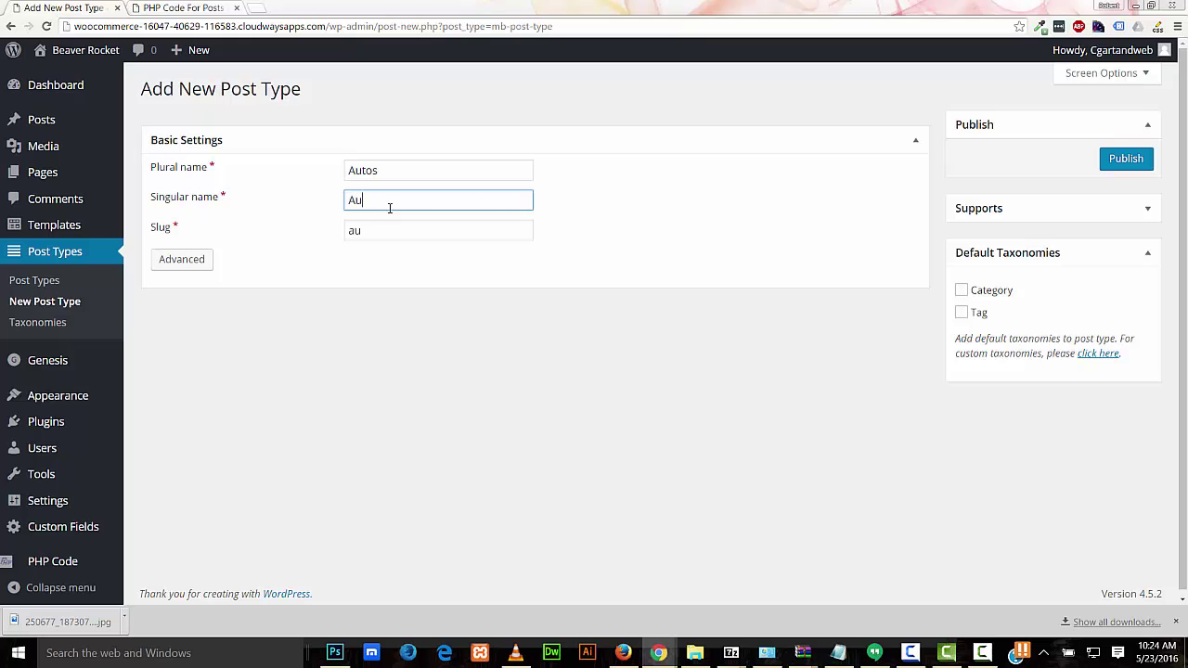
pyautogui.write('to')
# Enable the Category and Tag default taxonomies for the Autos post type and publish it
pyautogui.click(961, 291)
pyautogui.click(961, 313)
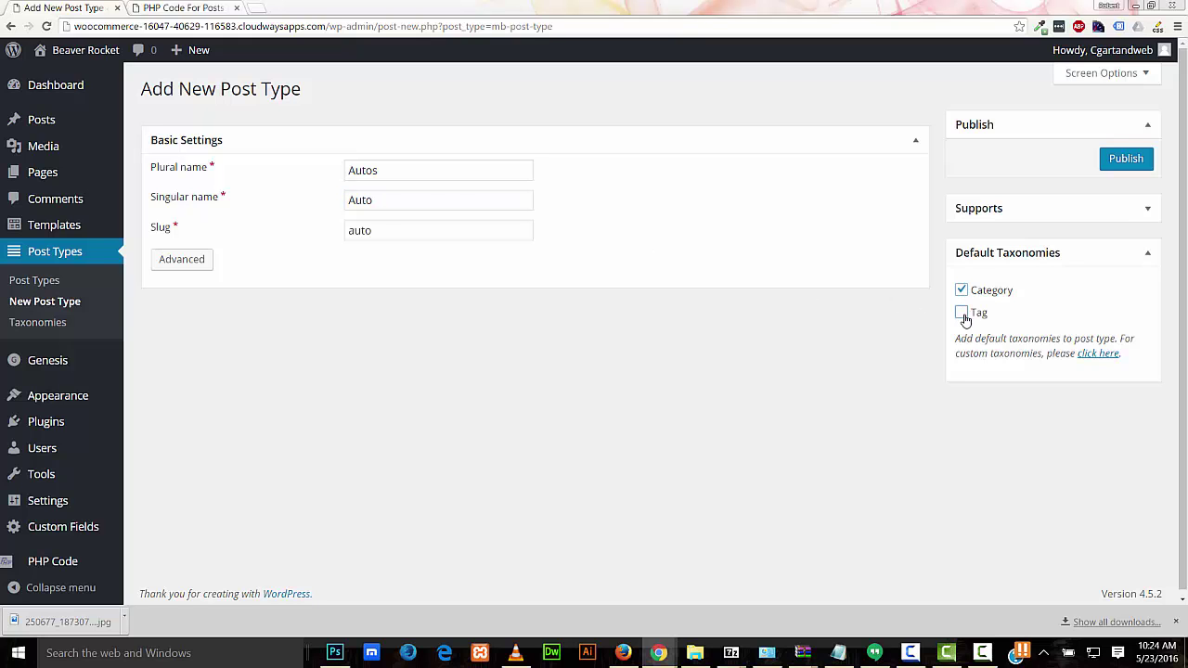
pyautogui.click(1126, 160)
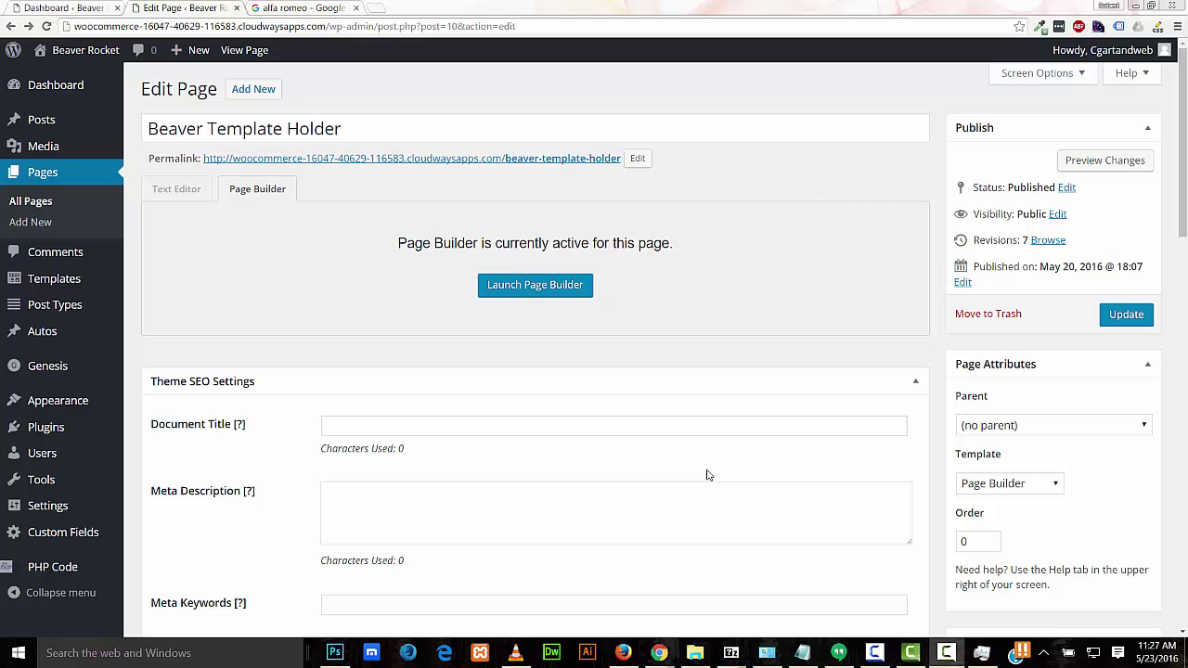
# Create a new custom field group titled Auto Sales
pyautogui.click(20, 538)
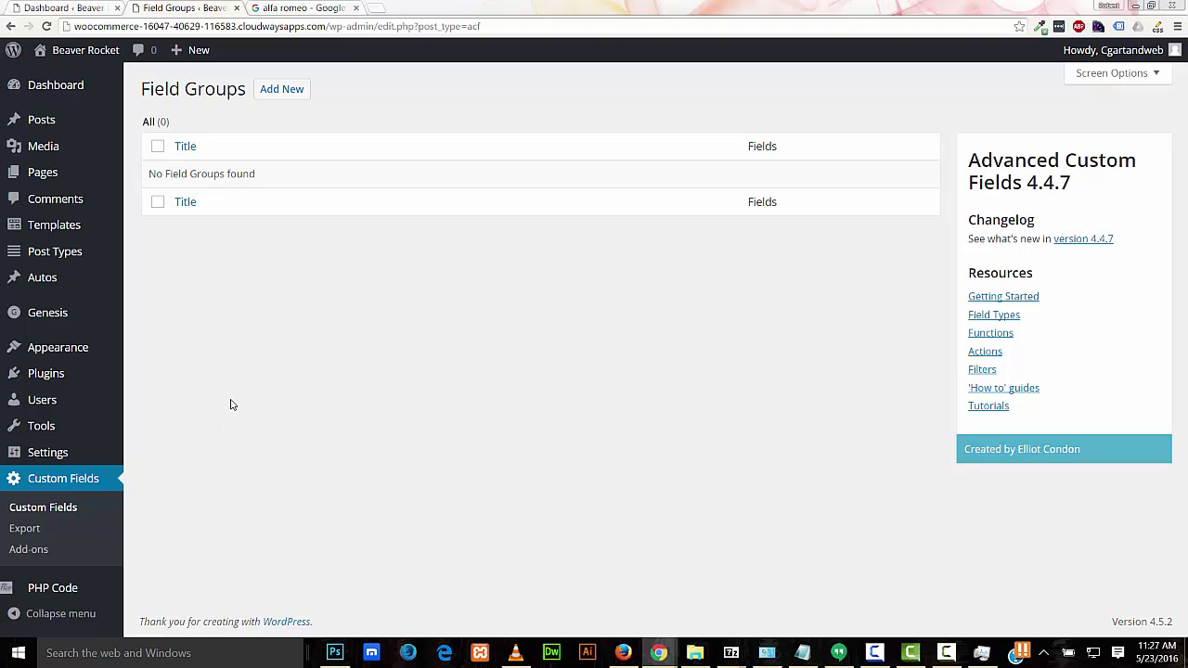
pyautogui.click(297, 89)
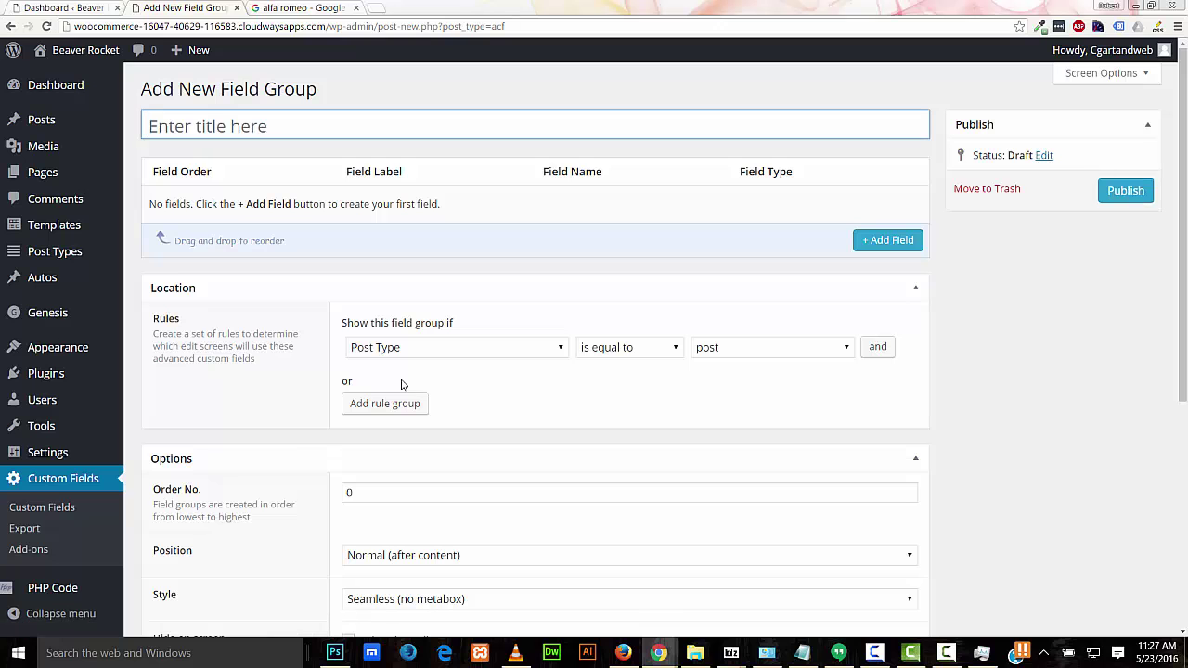
pyautogui.write('Auto Sales')
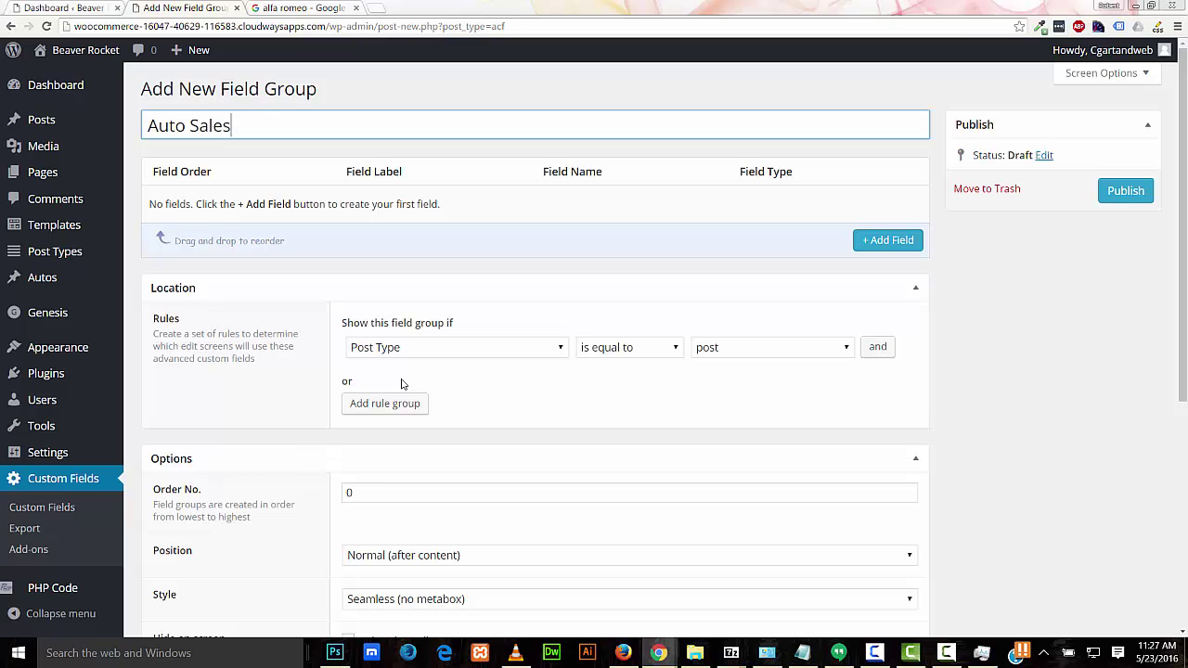
# Add a first field labelled Auto Sale Title to the Auto Sales group, with the name auto_sale_title
pyautogui.click(882, 243)
pyautogui.write('Auto Sa')
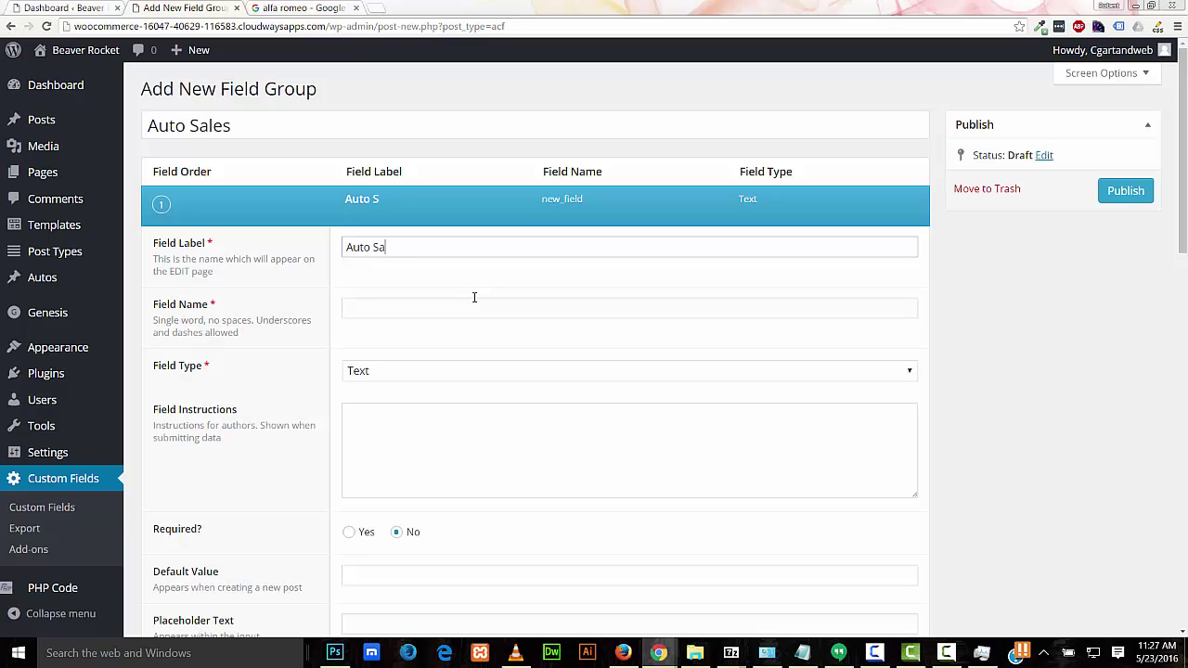
pyautogui.write('le title')
pyautogui.click(469, 353)
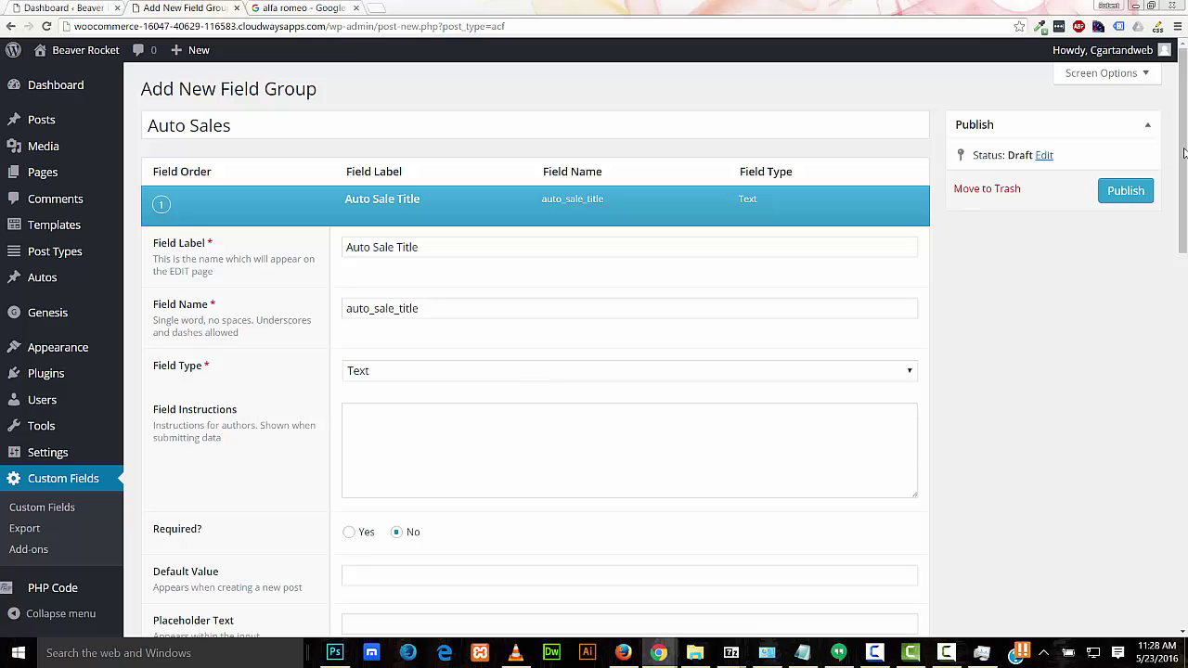
# Add a second field labelled Auto Maker to the field group, with the name auto_maker
pyautogui.moveTo(1184, 158); pyautogui.dragTo(1175, 358)
pyautogui.click(897, 317)
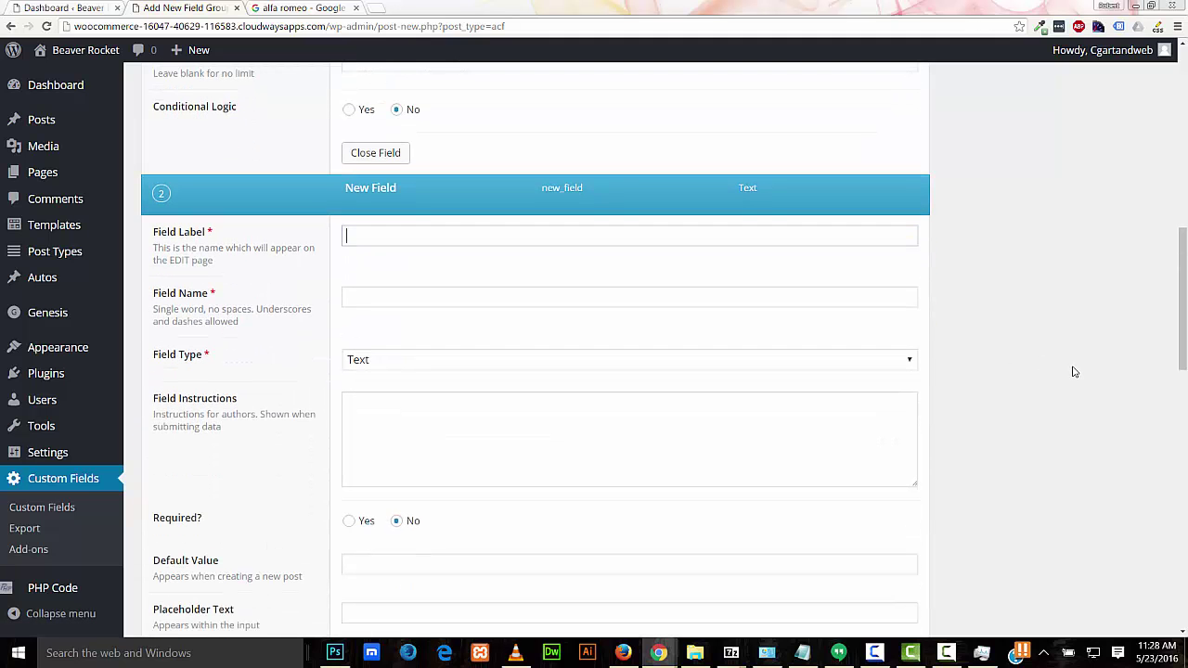
pyautogui.write('Auto Maker')
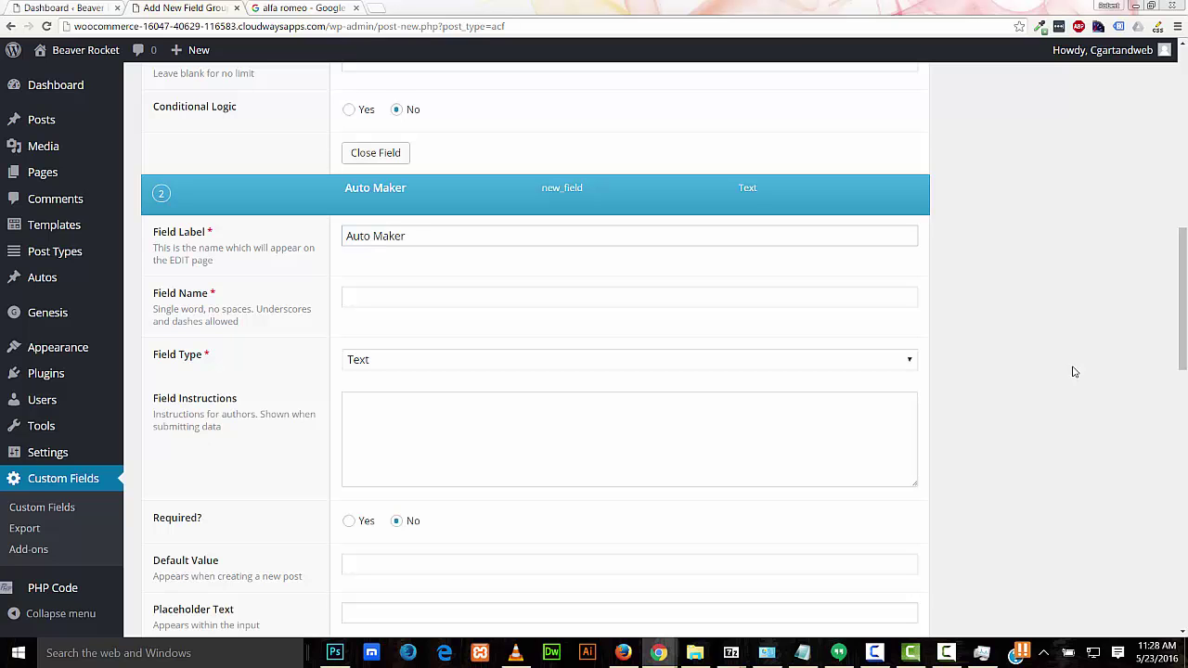
pyautogui.click(534, 323)
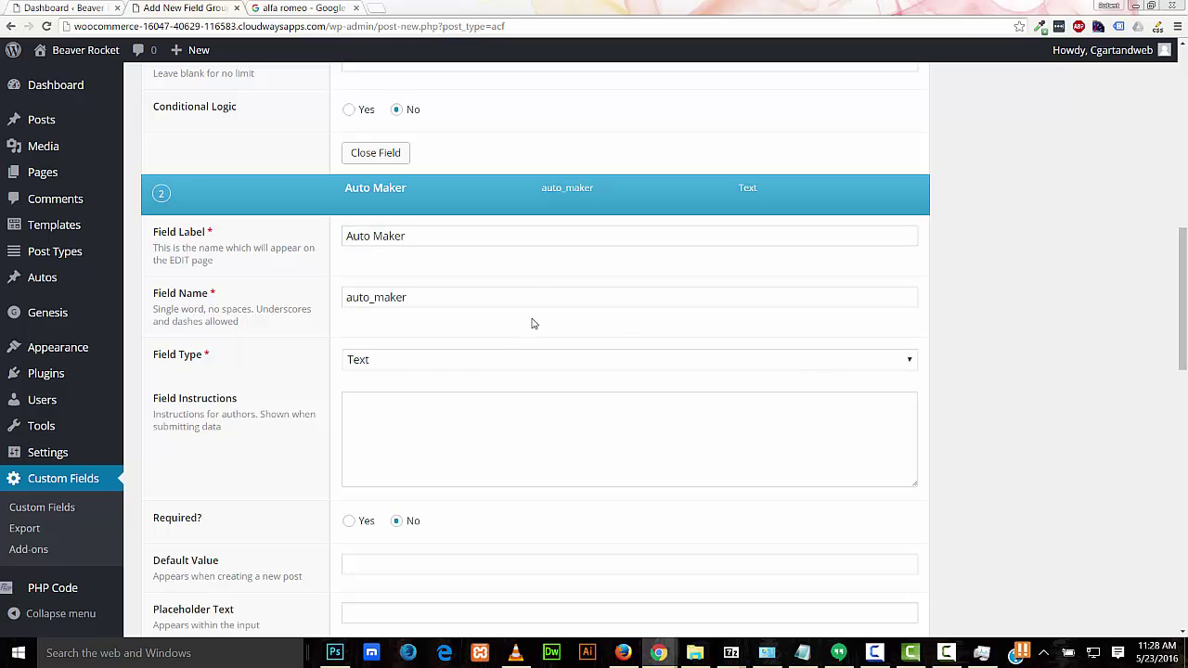
# Add a third field labelled Auto Image, named auto_image, and set its field type to Image
pyautogui.moveTo(1177, 371); pyautogui.dragTo(1157, 522)
pyautogui.click(883, 259)
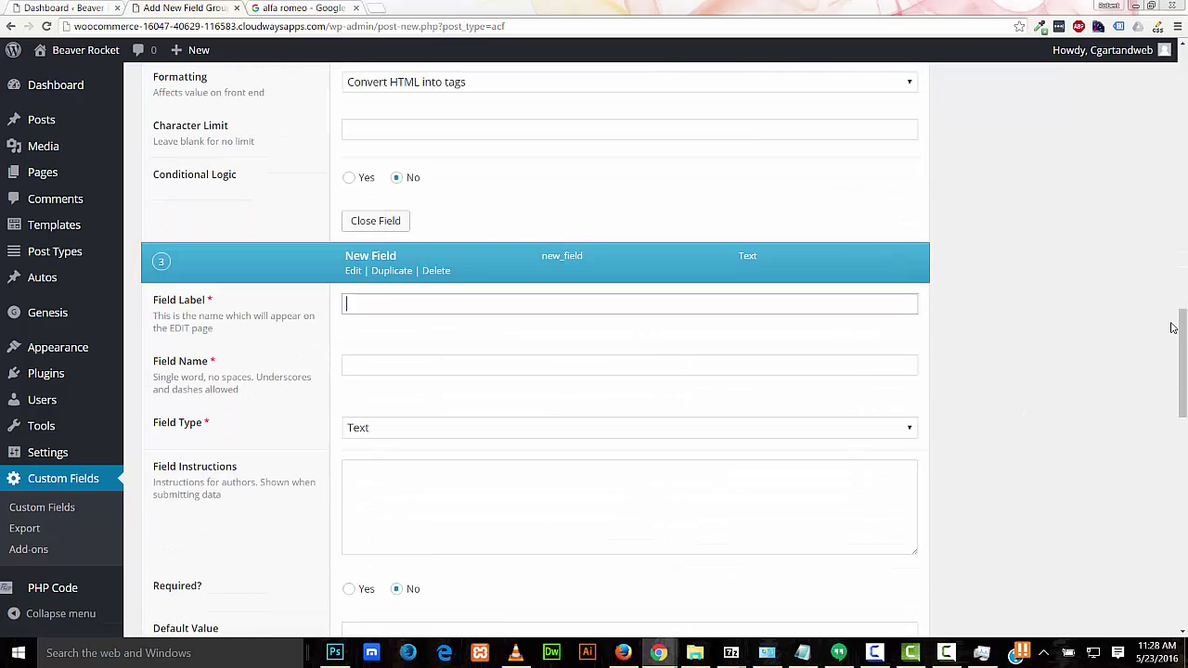
pyautogui.moveTo(1175, 327); pyautogui.dragTo(1132, 363)
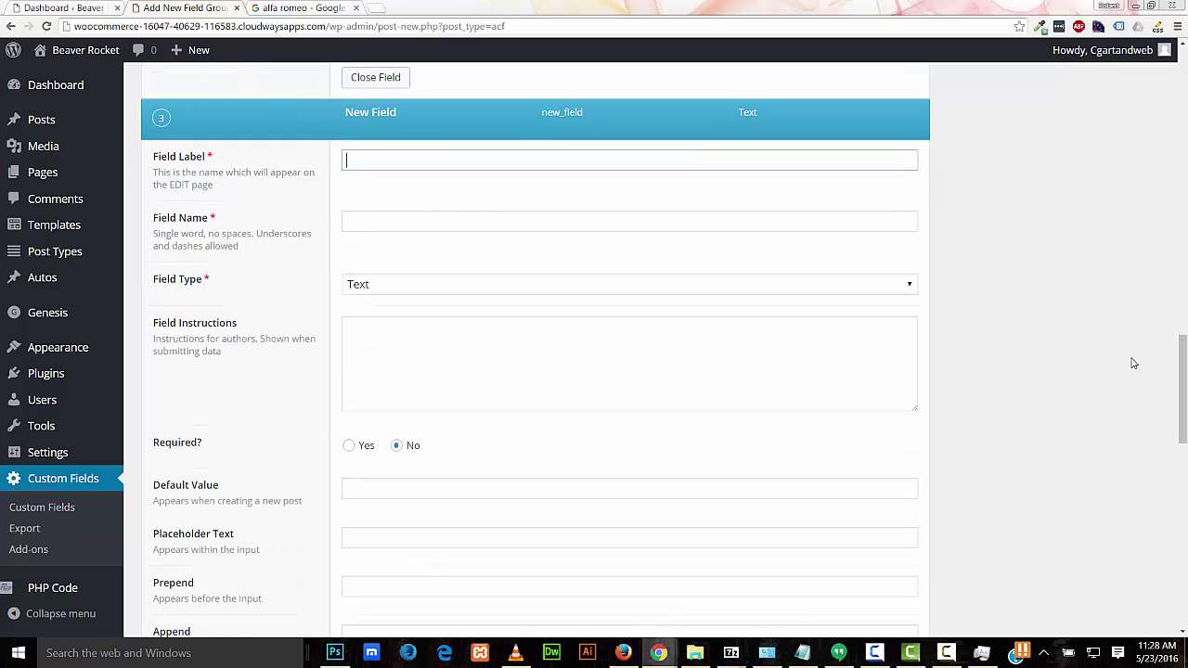
pyautogui.write('Auto Image')
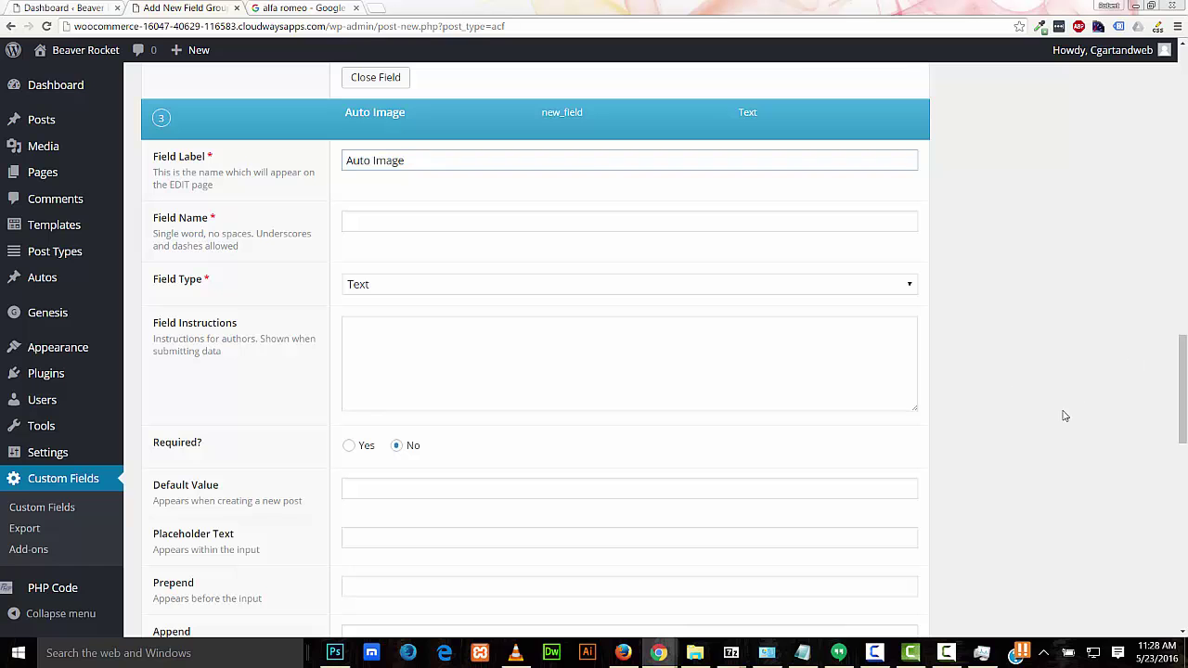
pyautogui.click(552, 260)
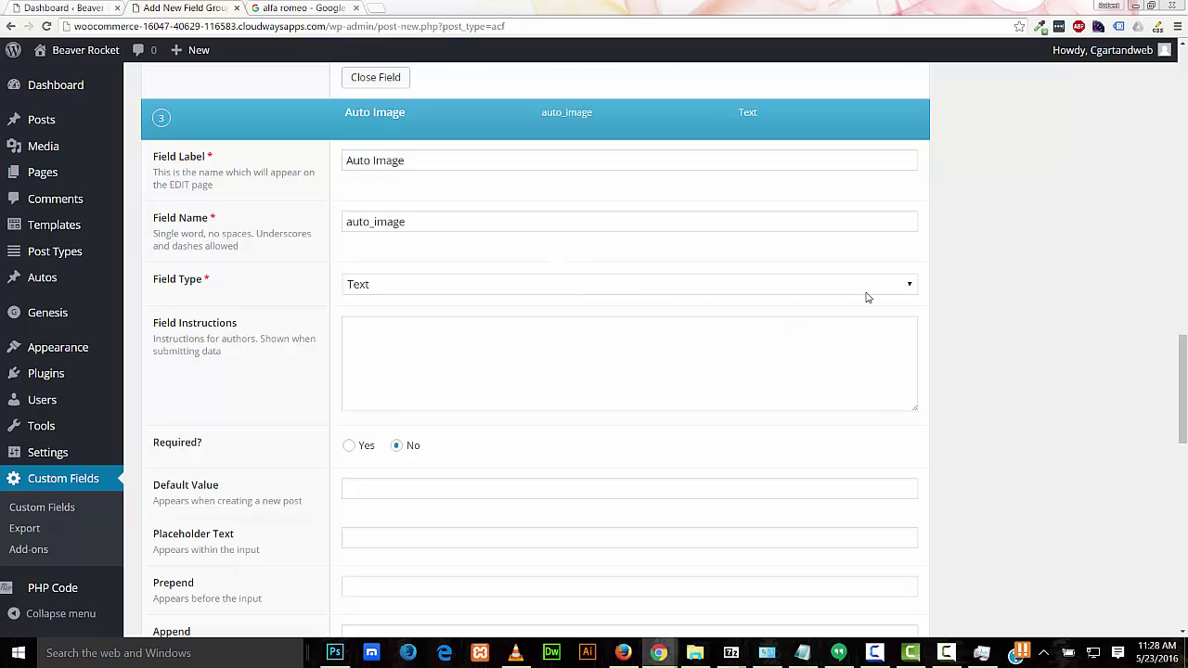
pyautogui.click(624, 287)
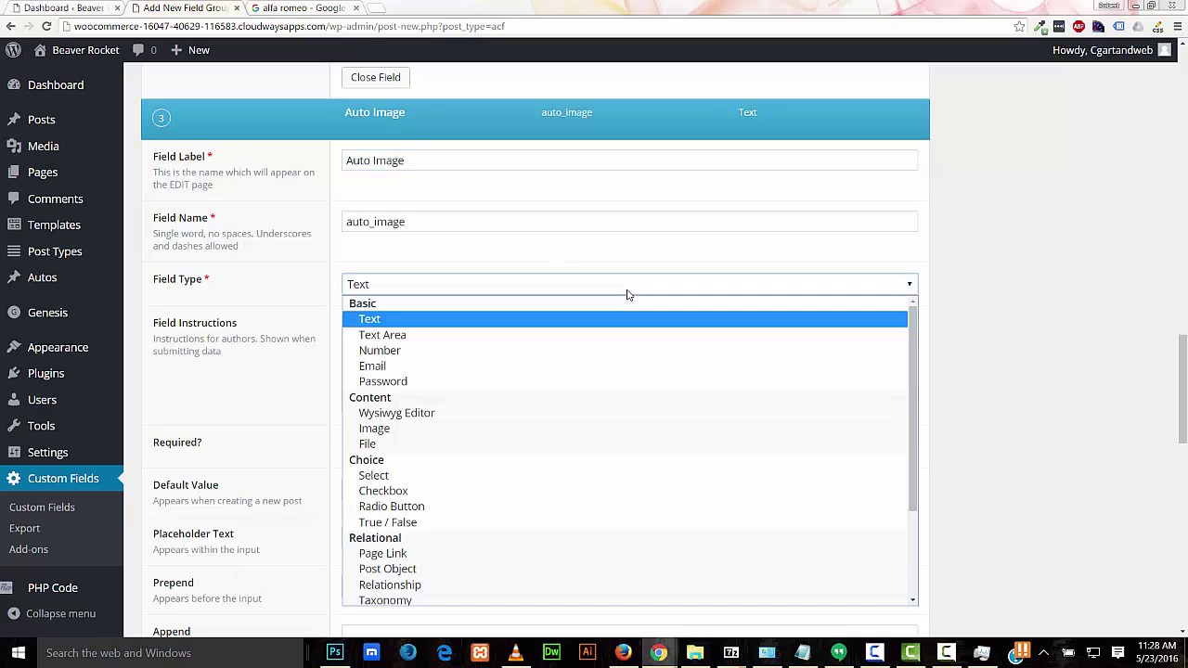
pyautogui.click(469, 429)
# Add a fourth field labelled Auto Color to the field group, with the name auto_color
pyautogui.scroll(-3, 413, 366)
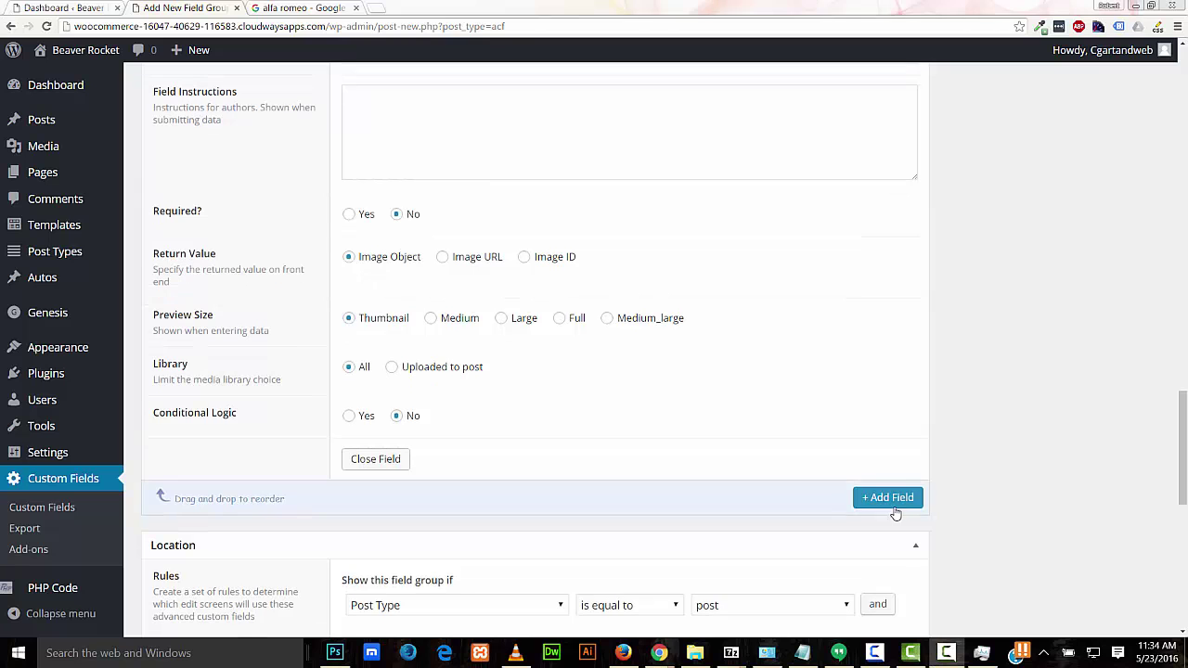
pyautogui.click(893, 501)
pyautogui.moveTo(1184, 413); pyautogui.dragTo(1183, 435)
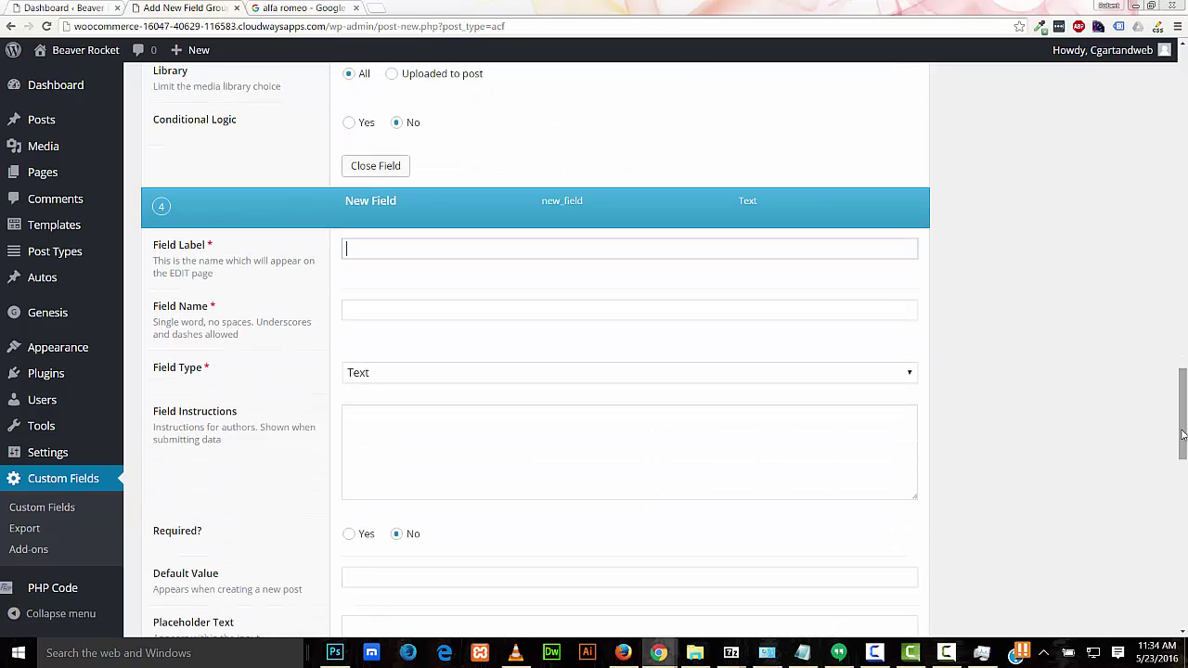
pyautogui.write('Auto Color')
pyautogui.click(591, 350)
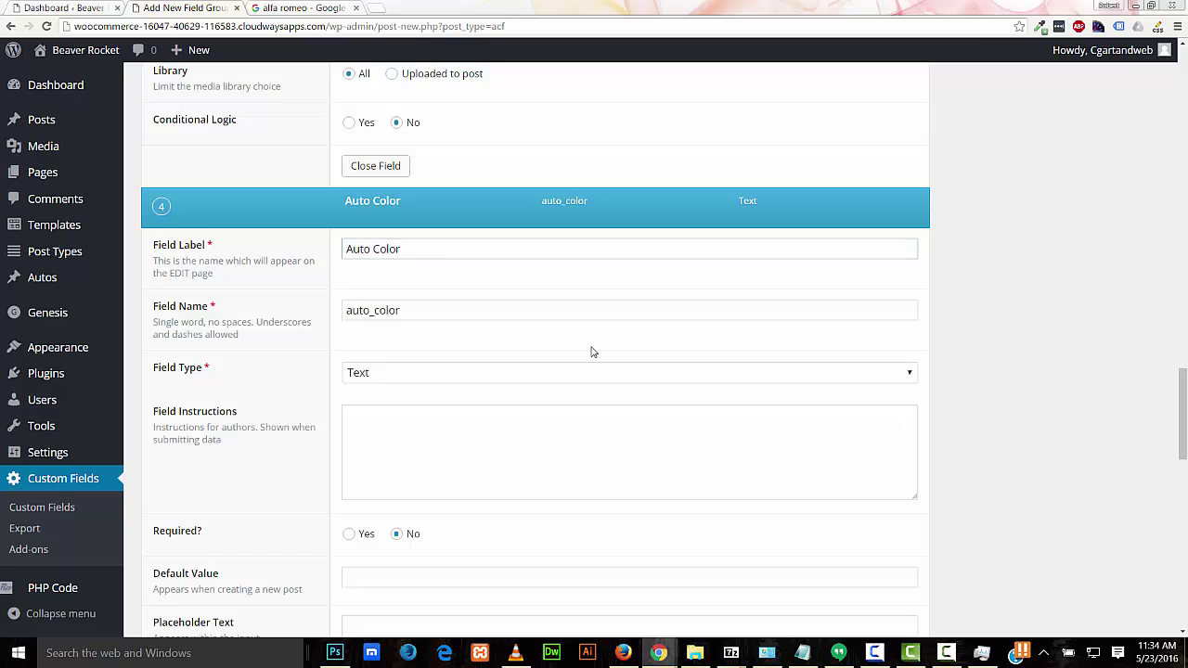
# Add a fifth field labelled Auto Year to the field group, with the name auto_year
pyautogui.scroll(-2, 1183, 427)
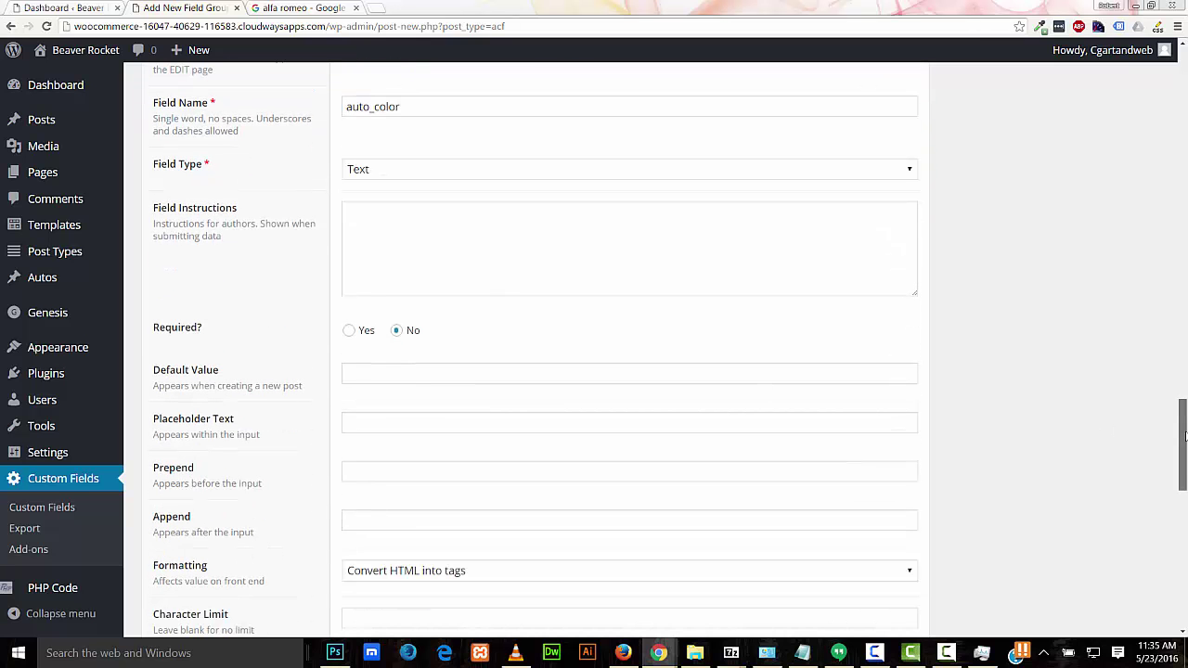
pyautogui.scroll(-4, 1183, 487)
pyautogui.click(859, 365)
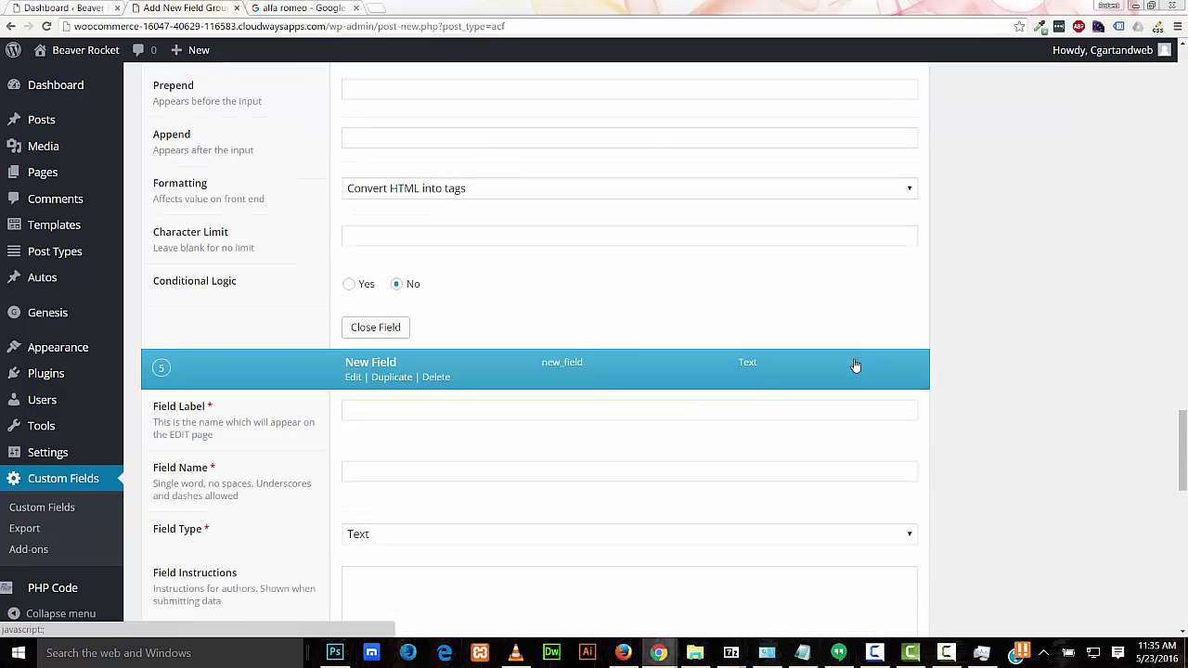
pyautogui.write('Au')
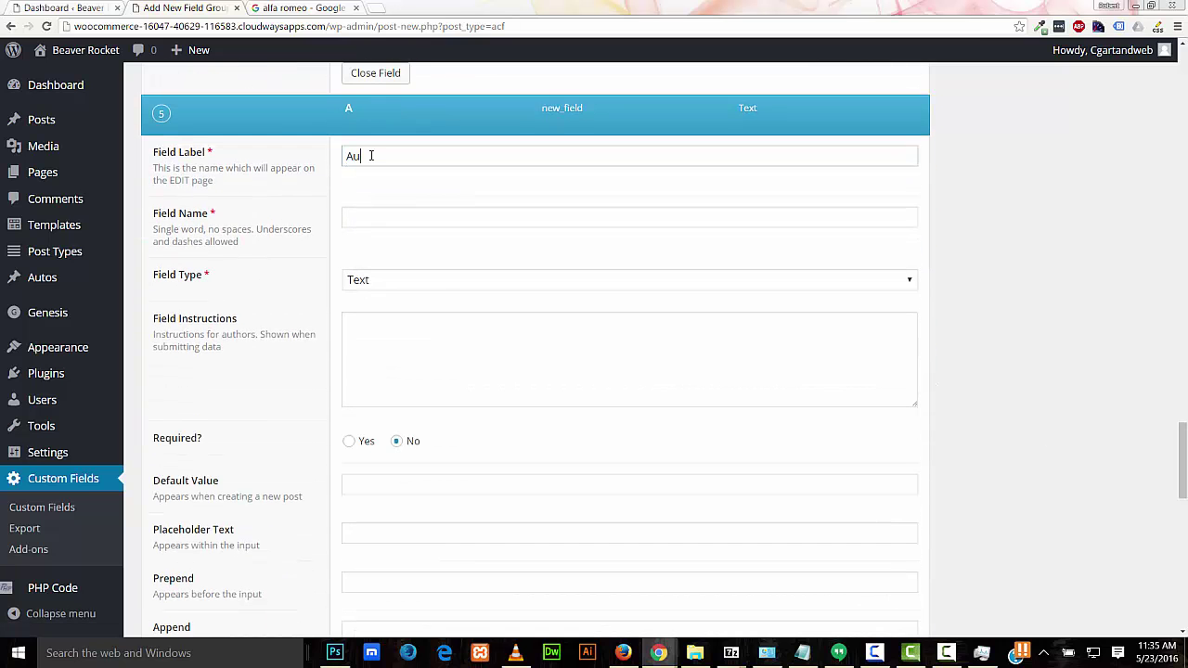
pyautogui.write('to Year')
pyautogui.click(578, 264)
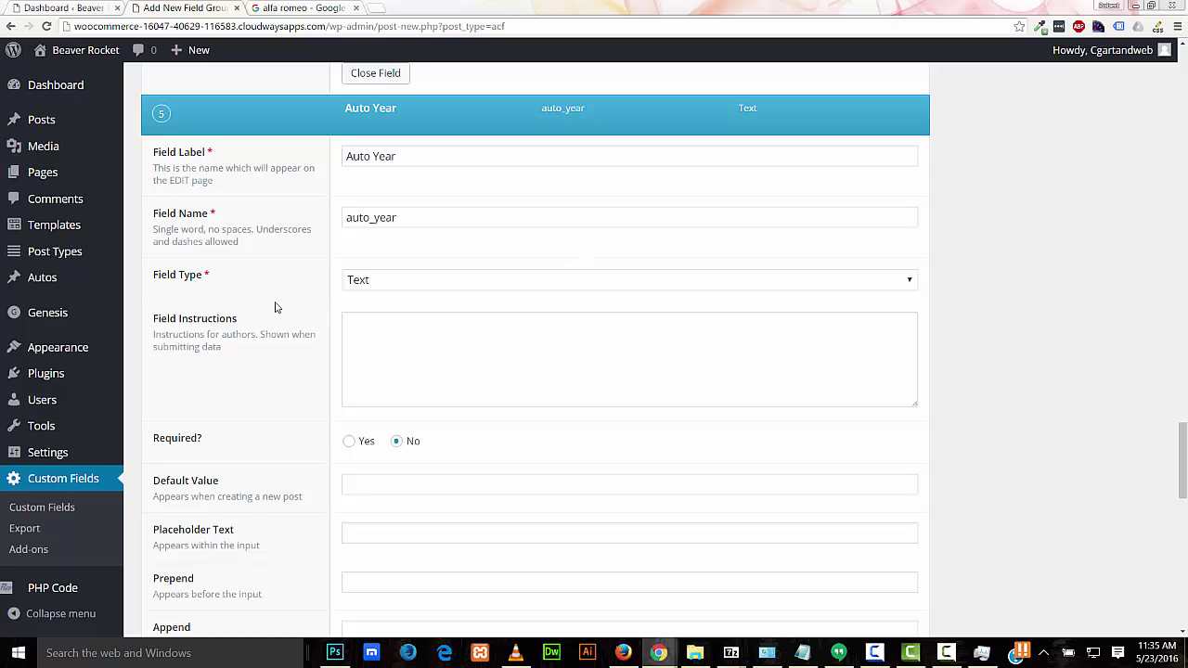
# Add a sixth field labelled Auto Milage to the Auto Sales field group
pyautogui.moveTo(1183, 483); pyautogui.dragTo(1182, 559)
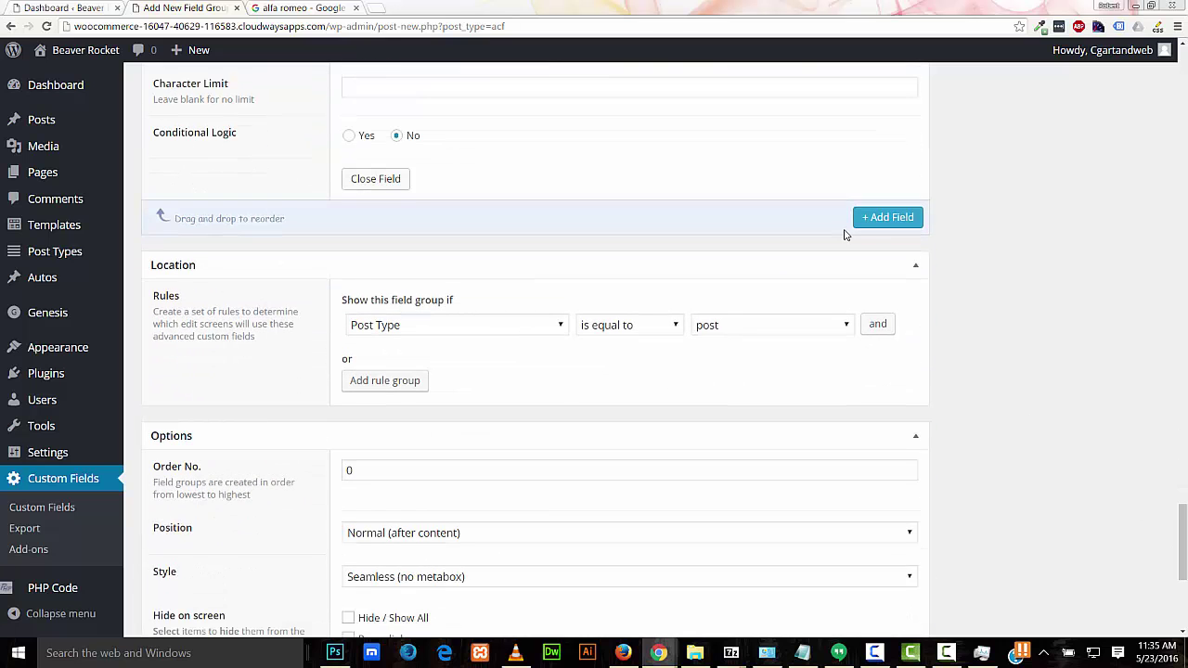
pyautogui.click(881, 218)
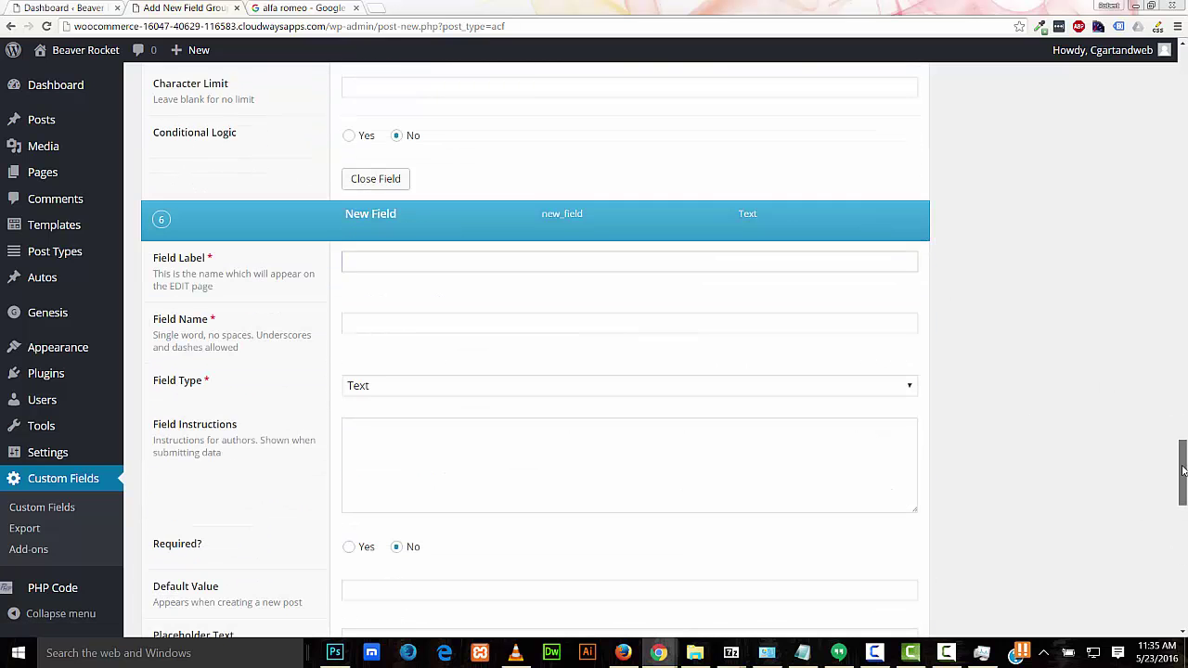
pyautogui.moveTo(1183, 459); pyautogui.dragTo(1183, 475)
pyautogui.write('Auto Milage')
pyautogui.click(1002, 391)
# Add a seventh field labelled Auto Condition to the field group, with the name auto_condition
pyautogui.moveTo(1183, 480)
pyautogui.mouseDown()
pyautogui.moveTo(1177, 540)
pyautogui.moveTo(1185, 501)
pyautogui.mouseUp()
pyautogui.click(888, 265)
pyautogui.write('Auto Condition')
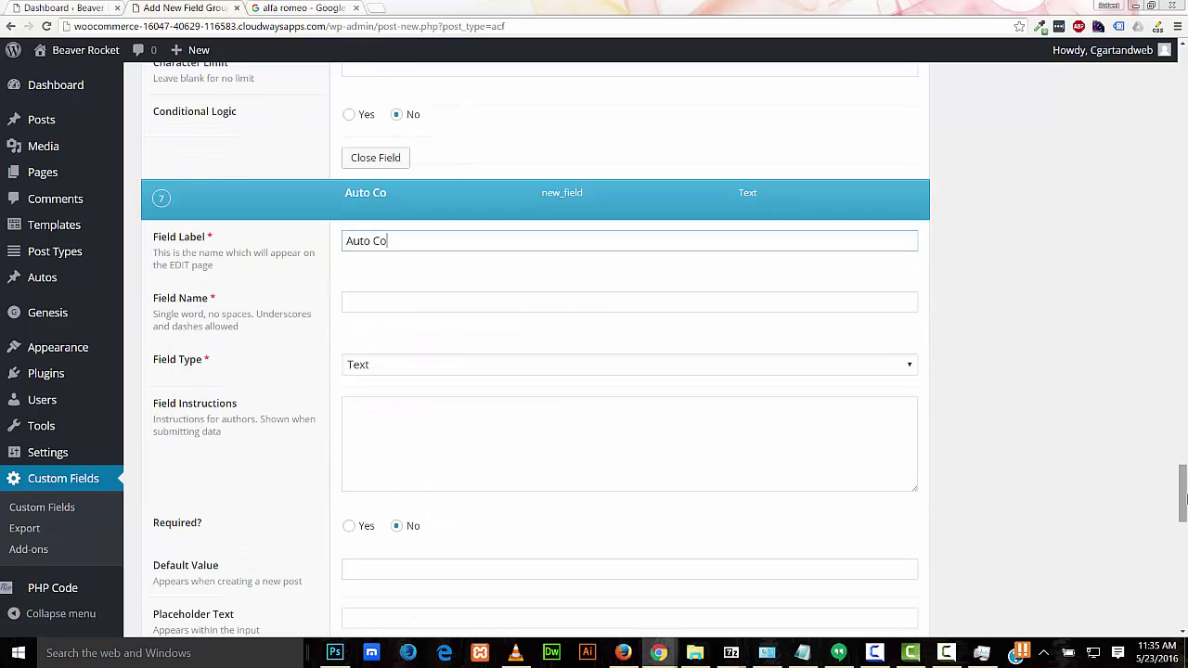
pyautogui.click(283, 376)
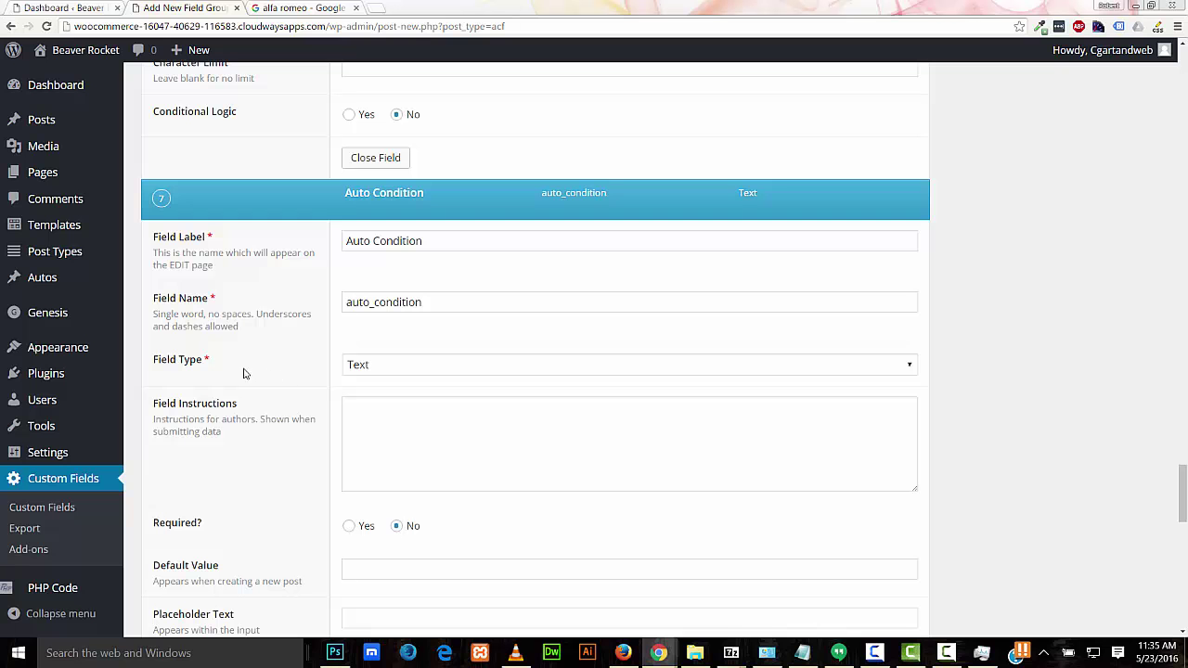
# Add an eighth field labelled Auto Description to the field group, with the name auto_description and the type Text Area
pyautogui.moveTo(1184, 509); pyautogui.dragTo(1182, 559)
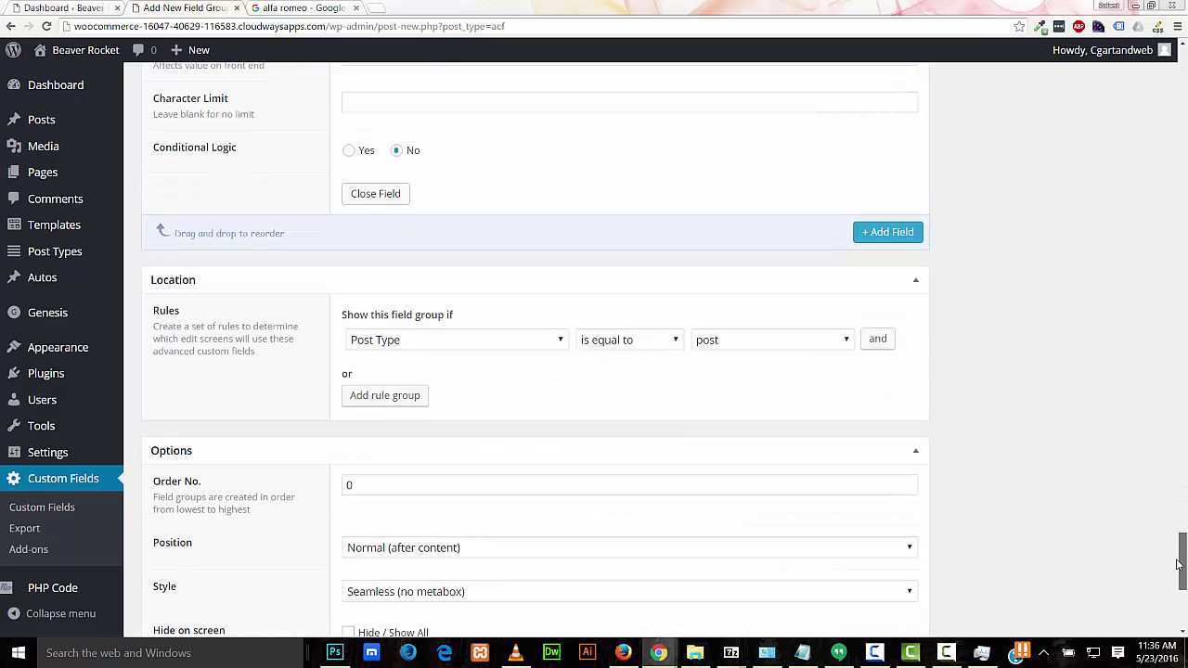
pyautogui.click(877, 232)
pyautogui.write('Auto Descr')
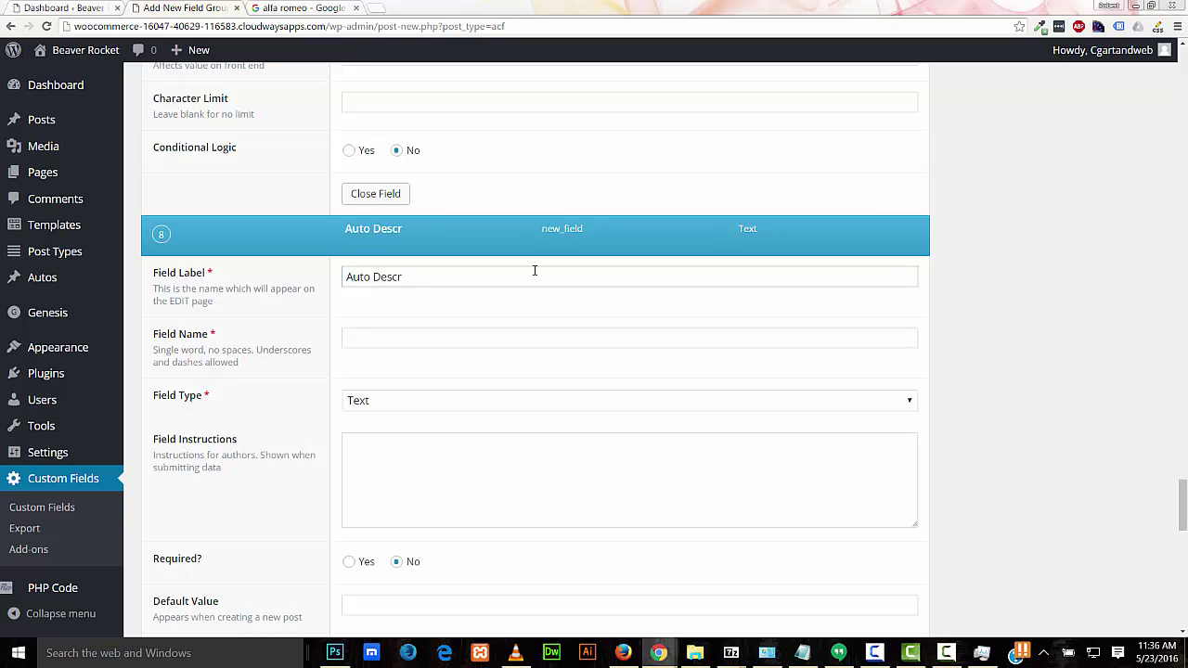
pyautogui.write('iption')
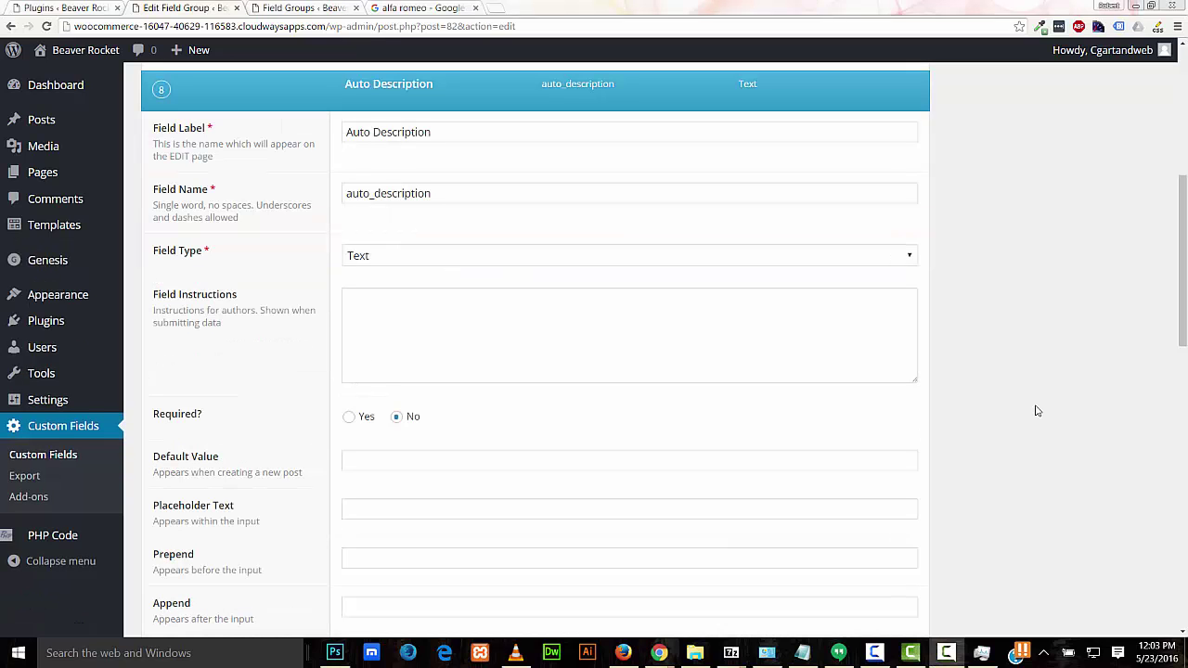
pyautogui.click(907, 258)
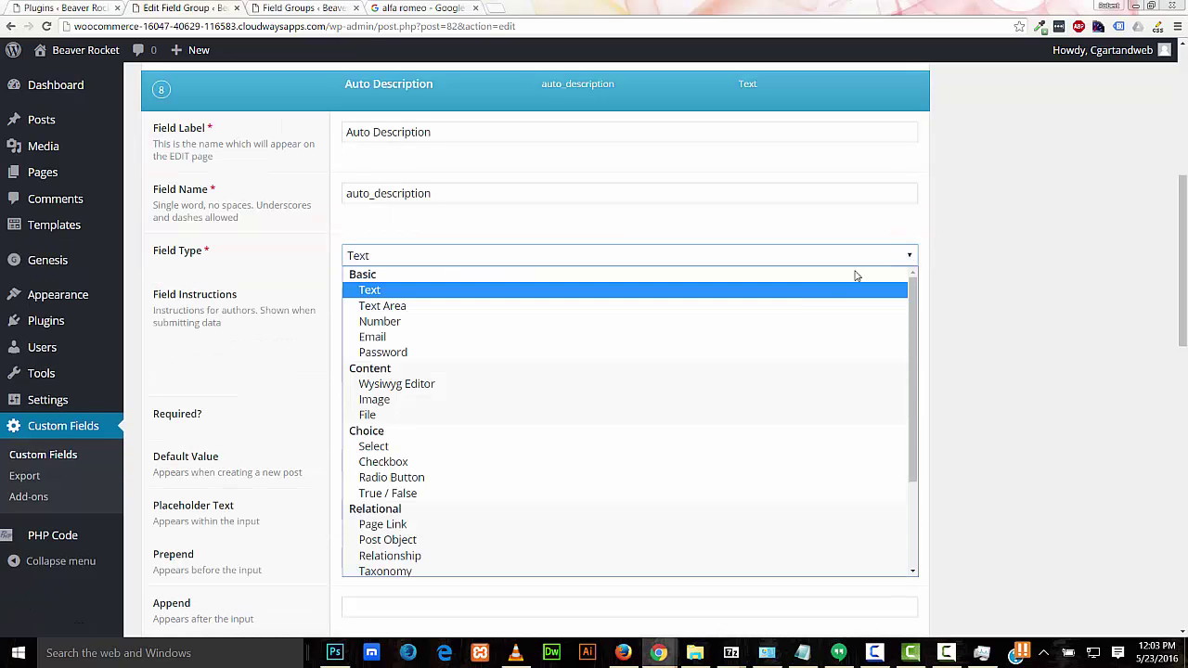
pyautogui.click(808, 305)
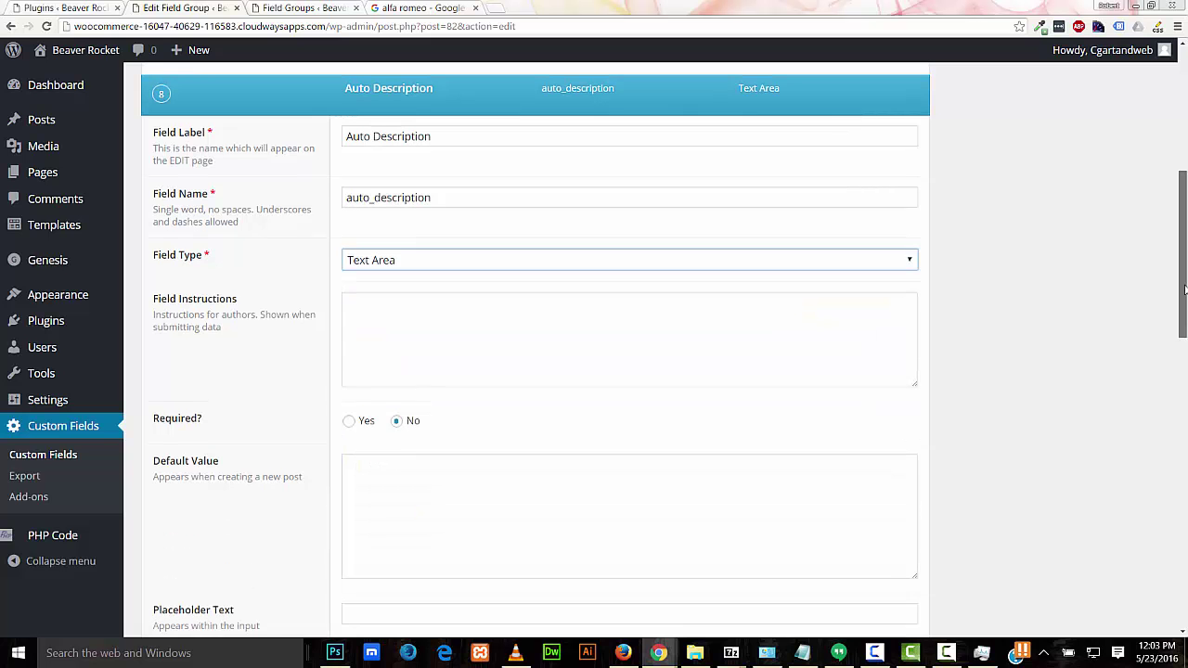
pyautogui.moveTo(1184, 297); pyautogui.dragTo(1100, 416)
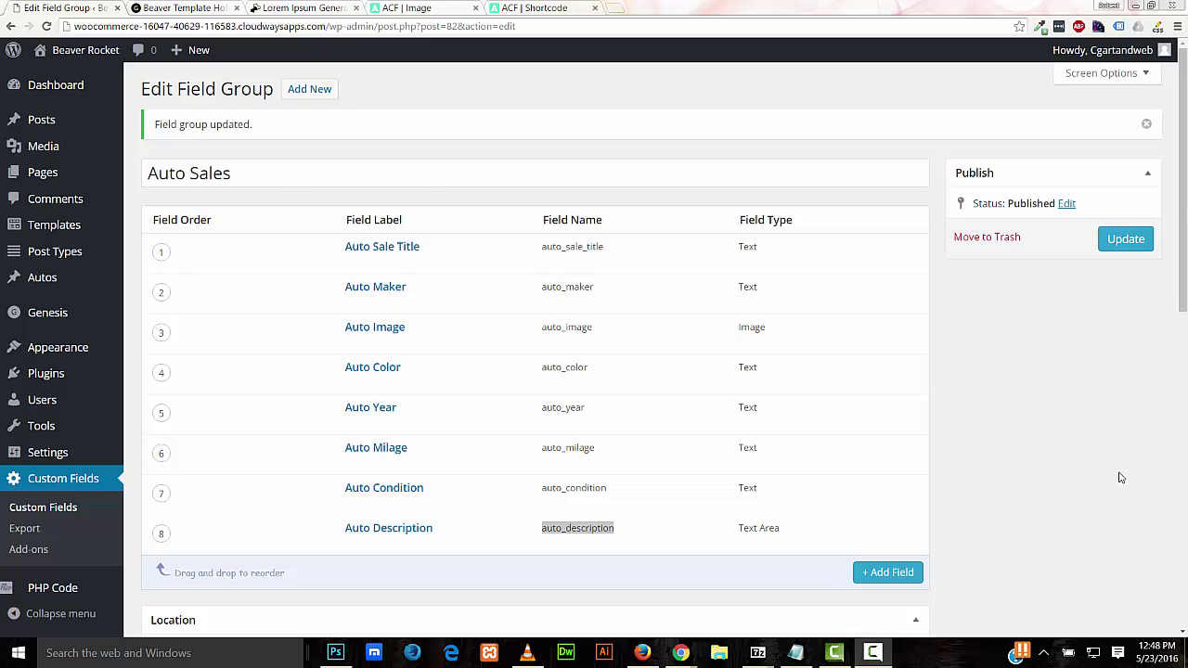
# Set the field group's location rules to post type equal to auto, or page equal to Beaver Template Holder
pyautogui.scroll(-4, 1062, 402)
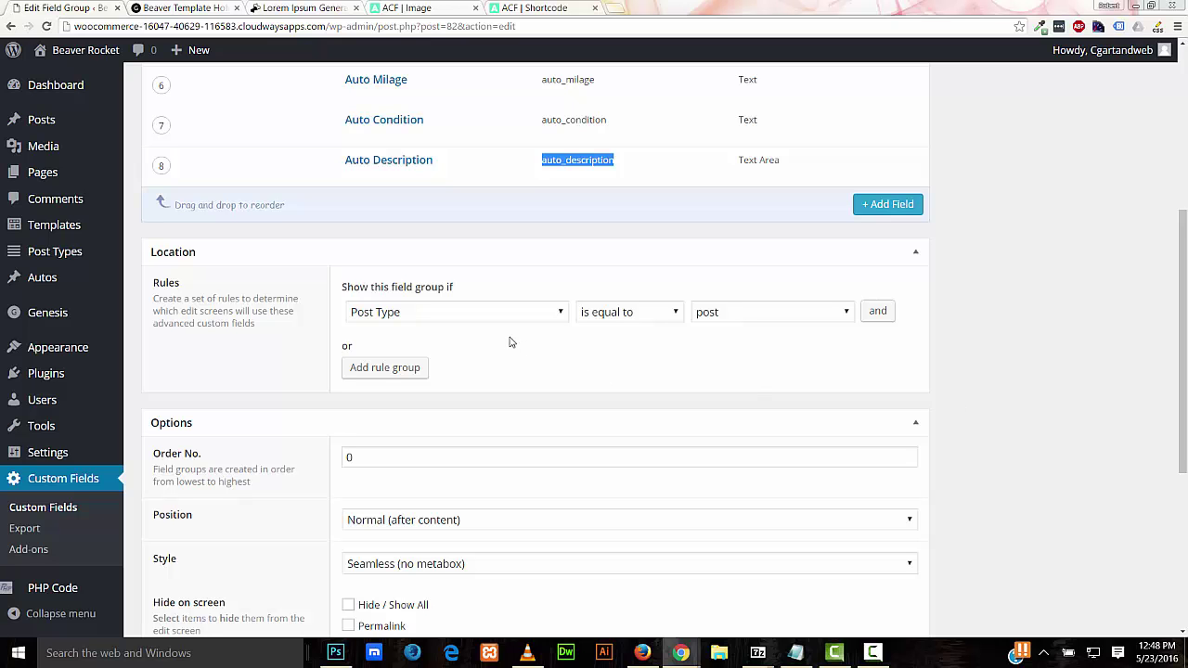
pyautogui.click(765, 316)
pyautogui.click(748, 395)
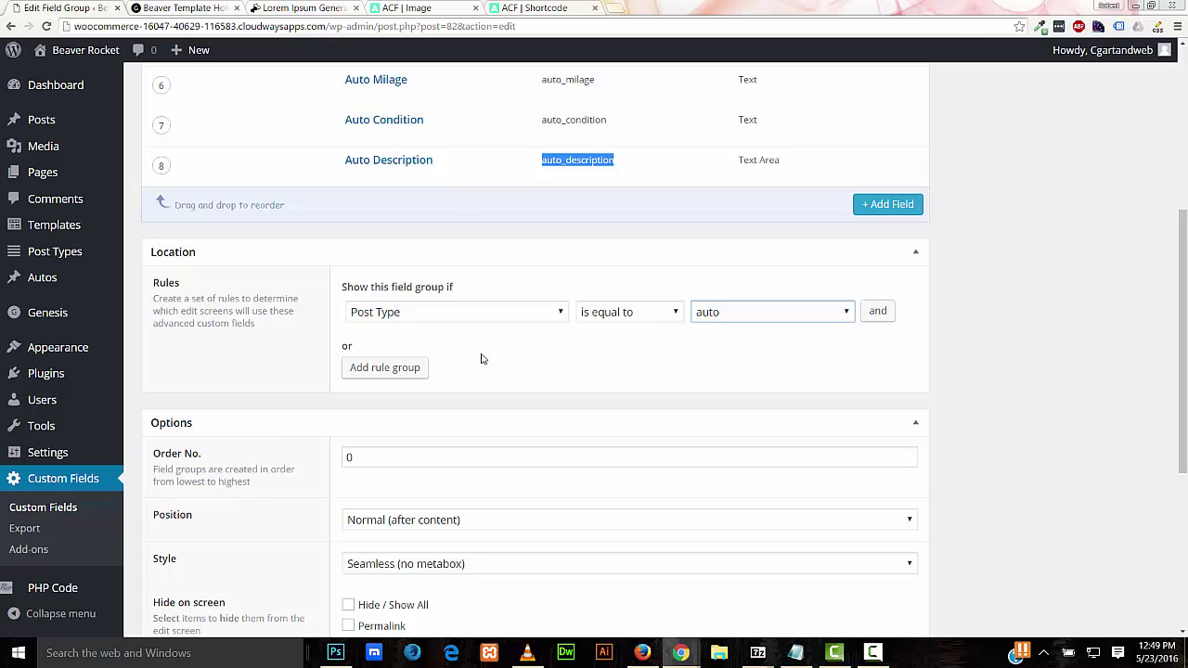
pyautogui.click(379, 371)
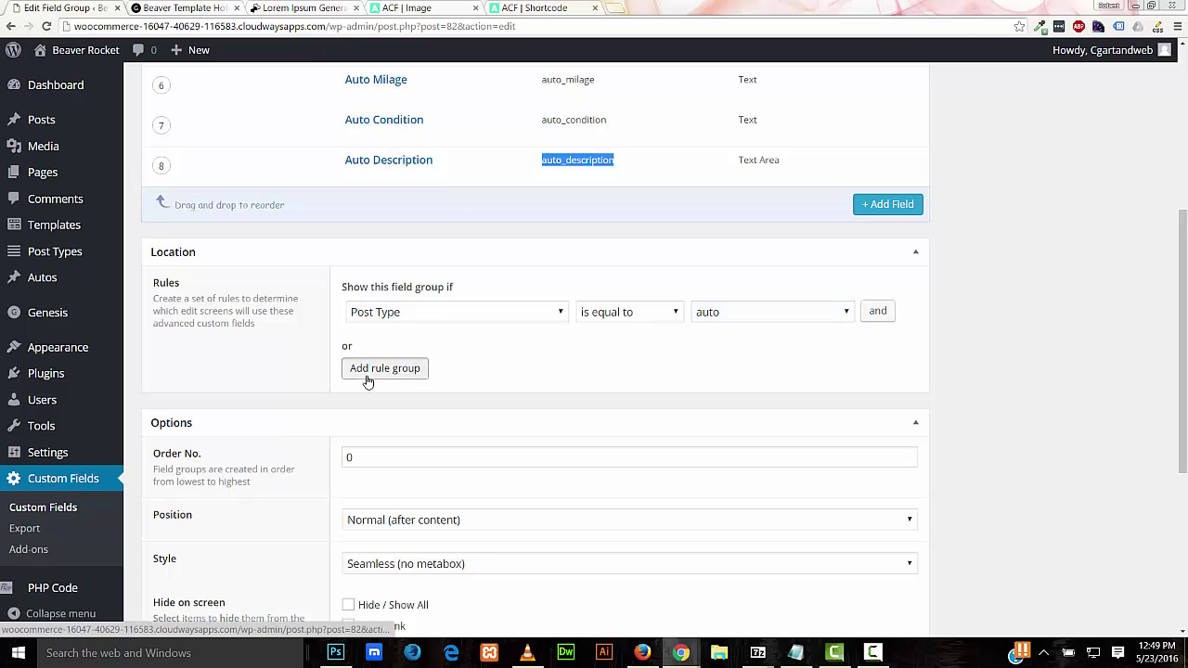
pyautogui.click(415, 375)
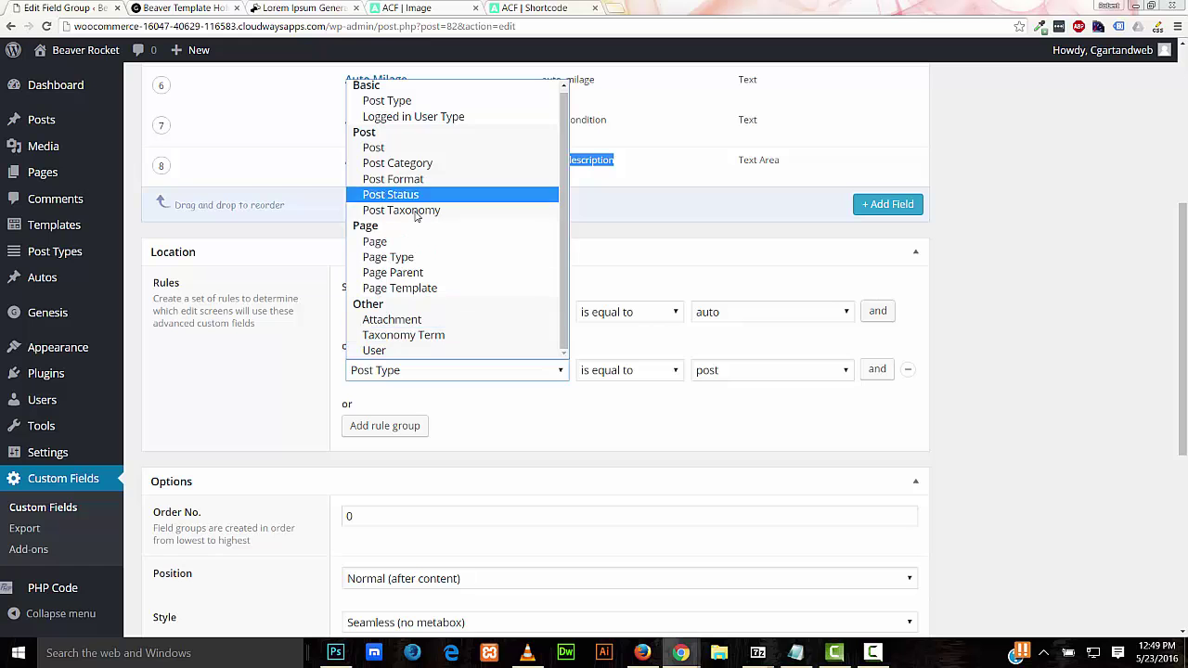
pyautogui.click(417, 239)
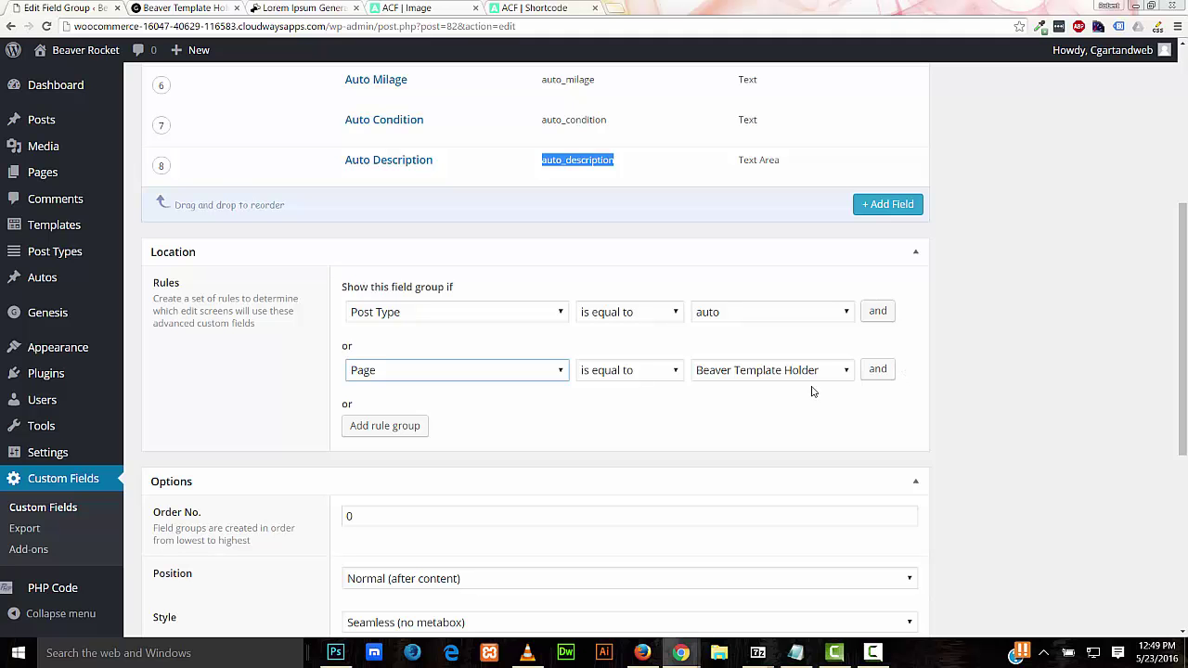
# Toggle Hide / Show All for the field group's Hide on screen items
pyautogui.scroll(-5, 813, 391)
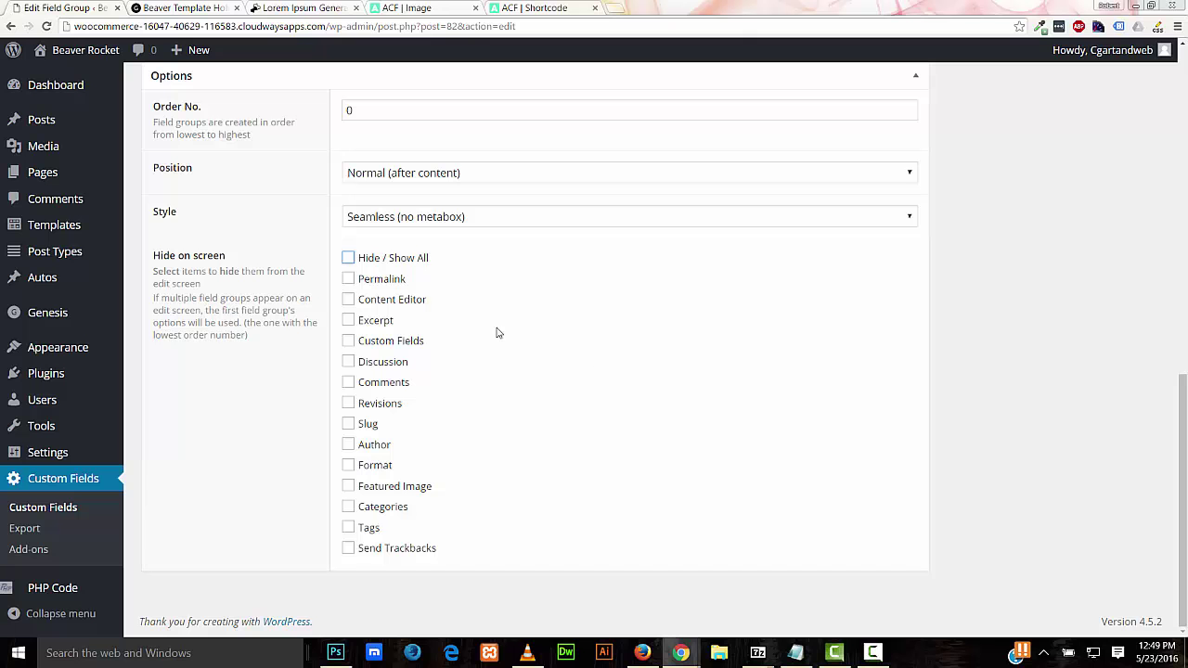
pyautogui.click(349, 258)
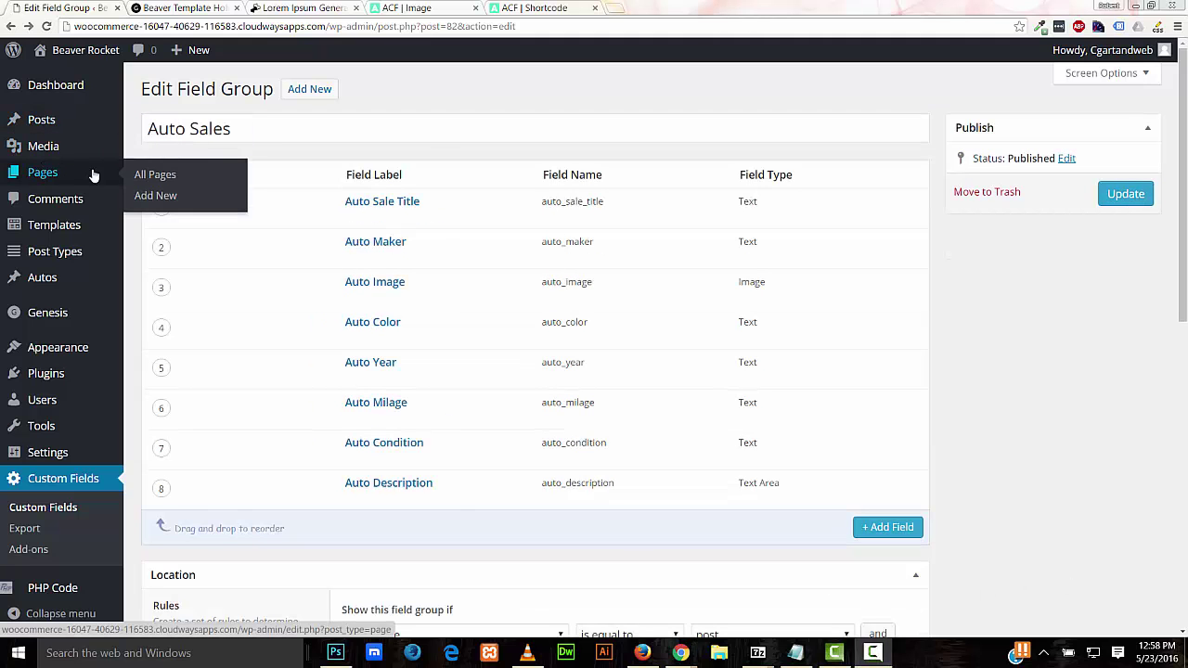
# Examine the auto custom fields in the Beaver Template Holder page editor and in a new Auto entry
pyautogui.click(151, 174)
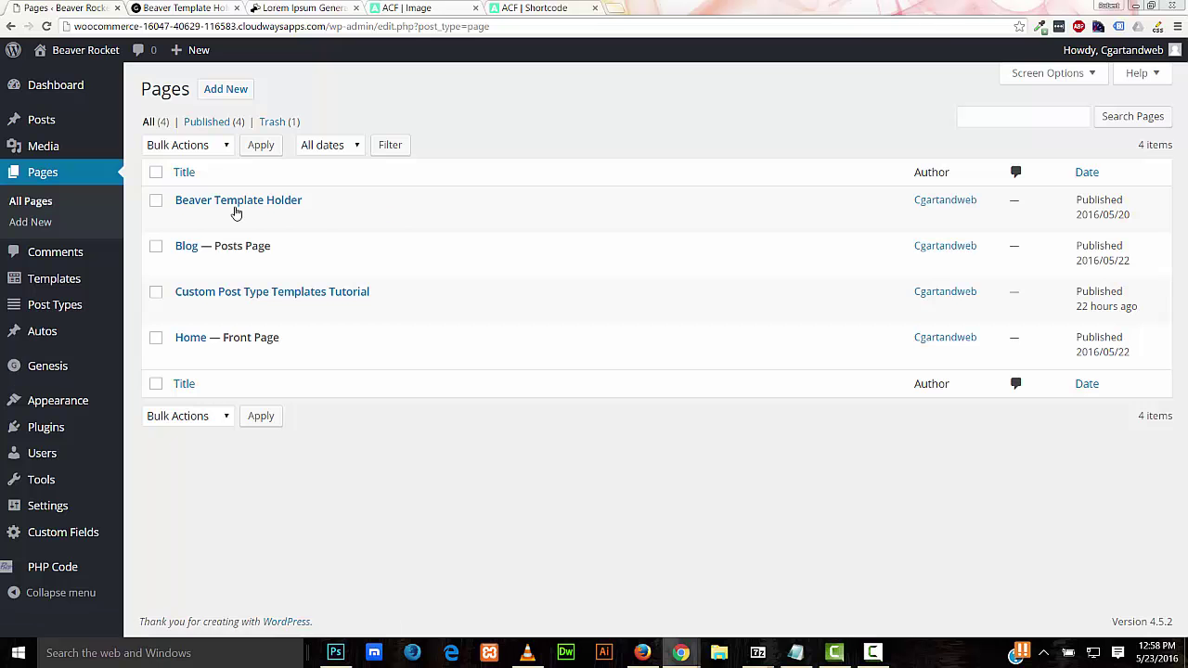
pyautogui.click(182, 219)
pyautogui.moveTo(1183, 176); pyautogui.dragTo(1185, 315)
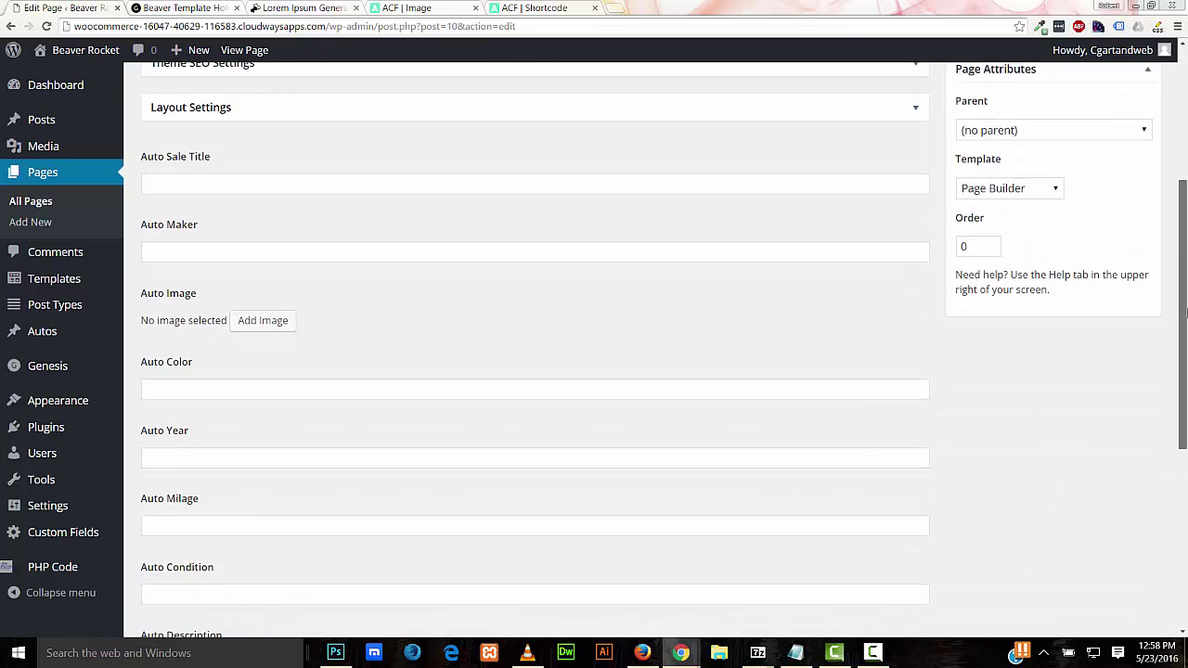
pyautogui.scroll(-1, 1185, 315)
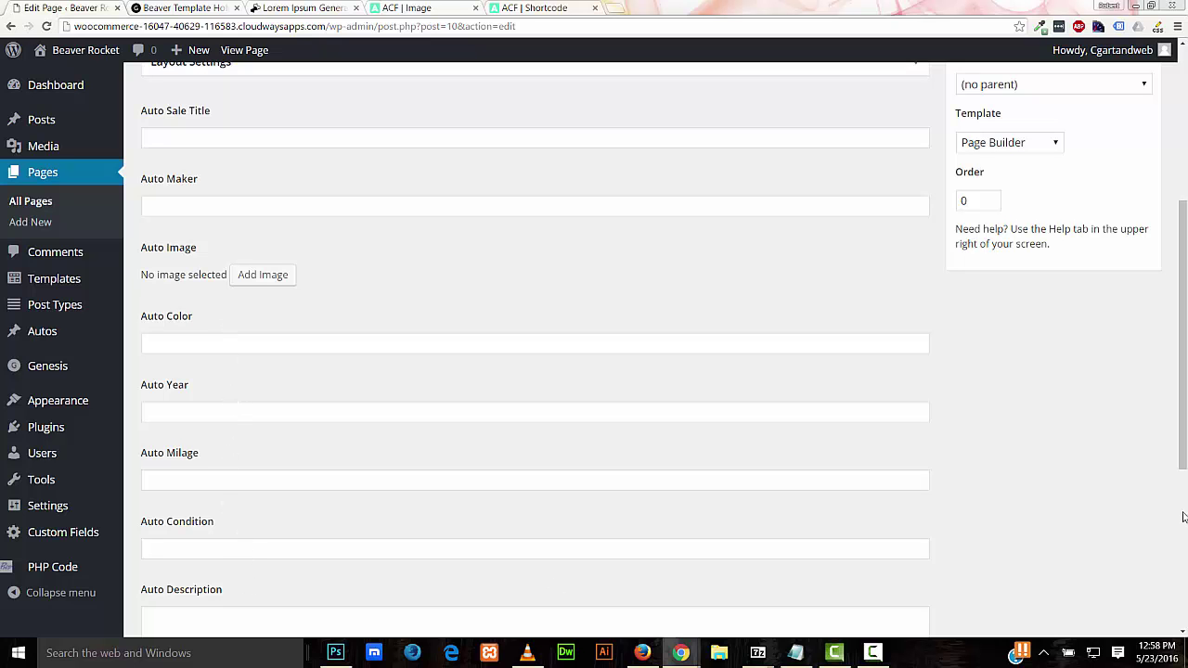
pyautogui.scroll(4, 266, 266)
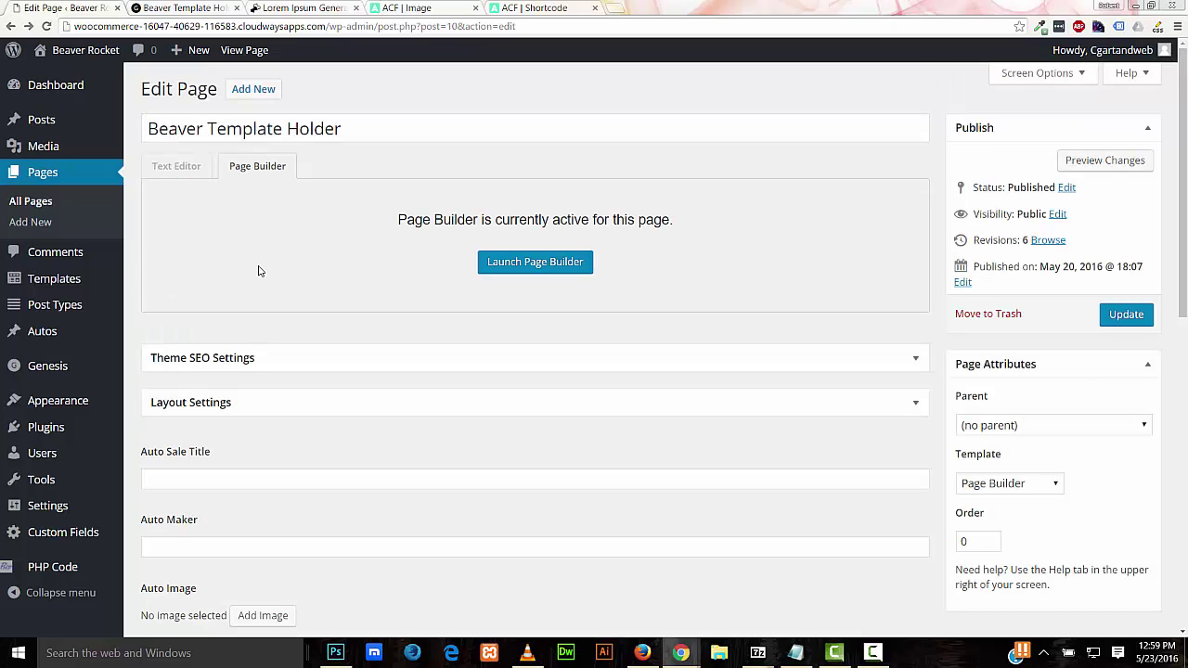
pyautogui.click(154, 354)
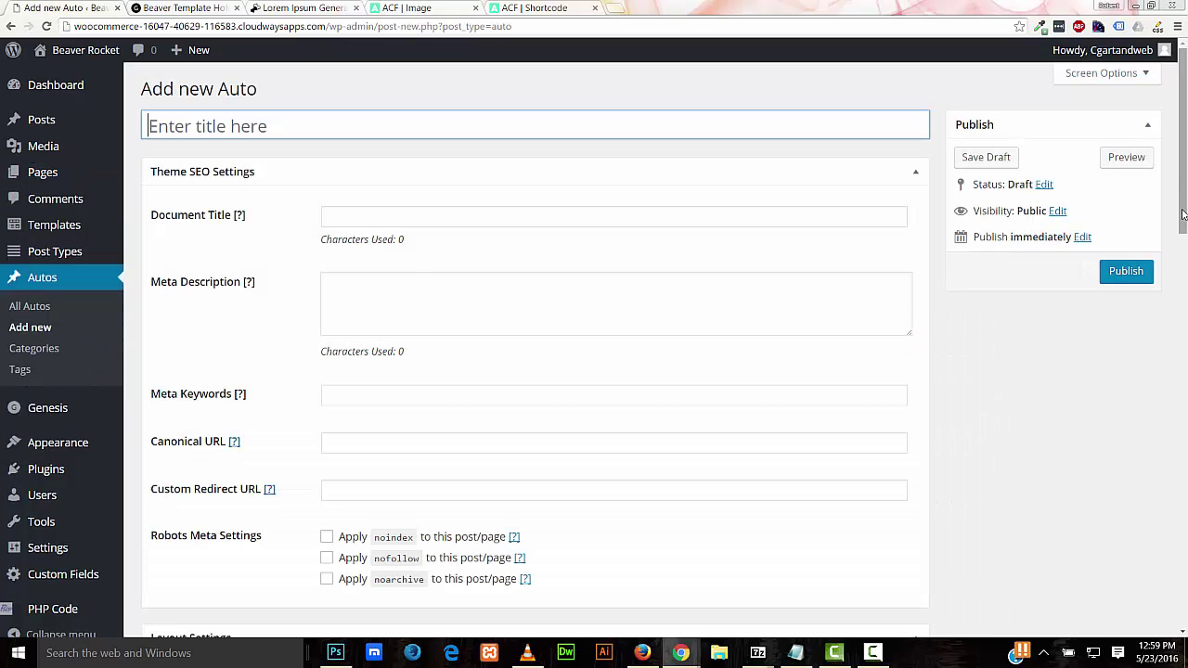
pyautogui.moveTo(1183, 214); pyautogui.dragTo(1183, 508)
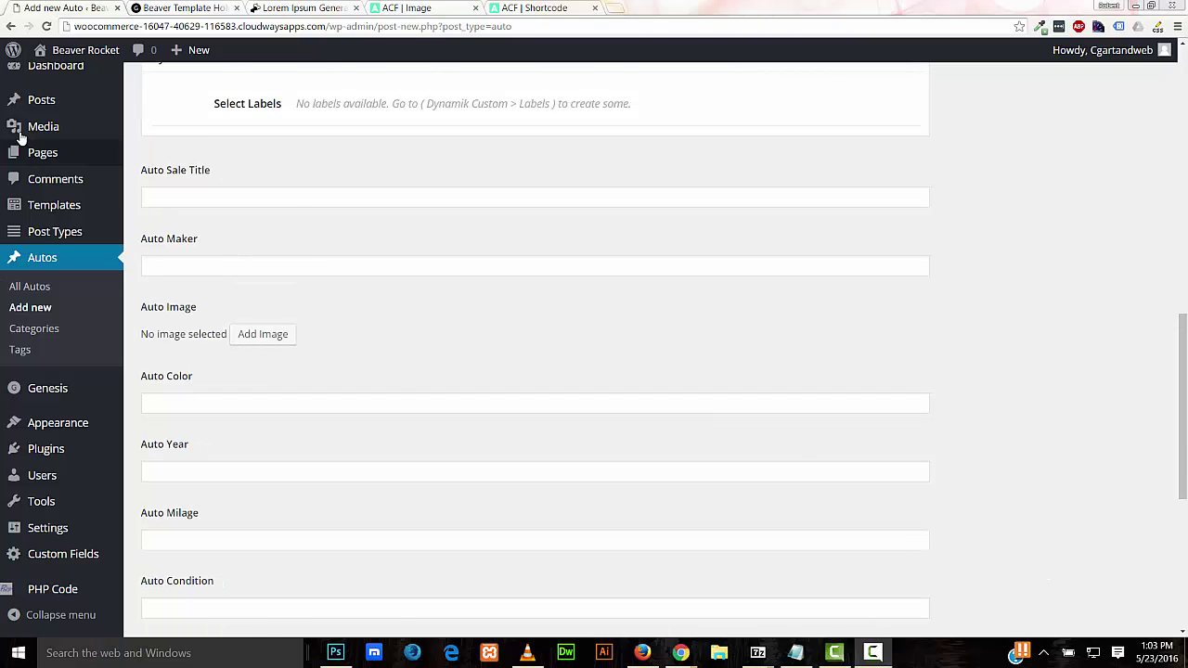
# Open the Beaver Template Holder page for editing at its auto custom fields
pyautogui.moveTo(39, 156)
pyautogui.click(156, 154)
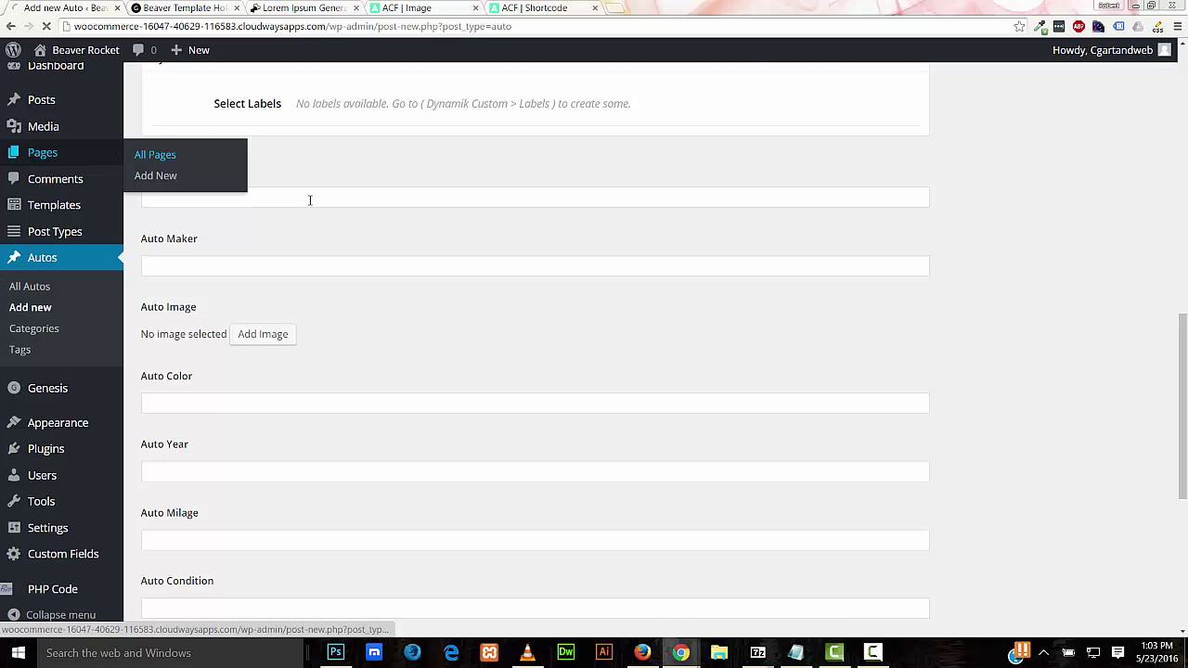
pyautogui.click(182, 223)
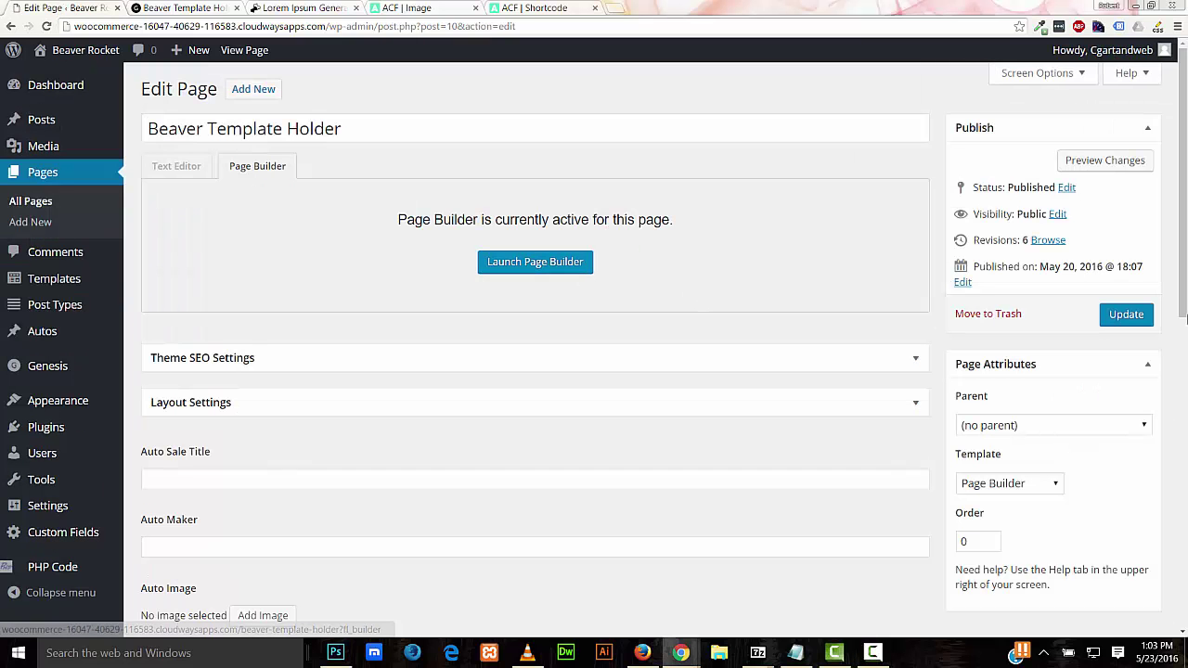
pyautogui.scroll(-4, 1183, 303)
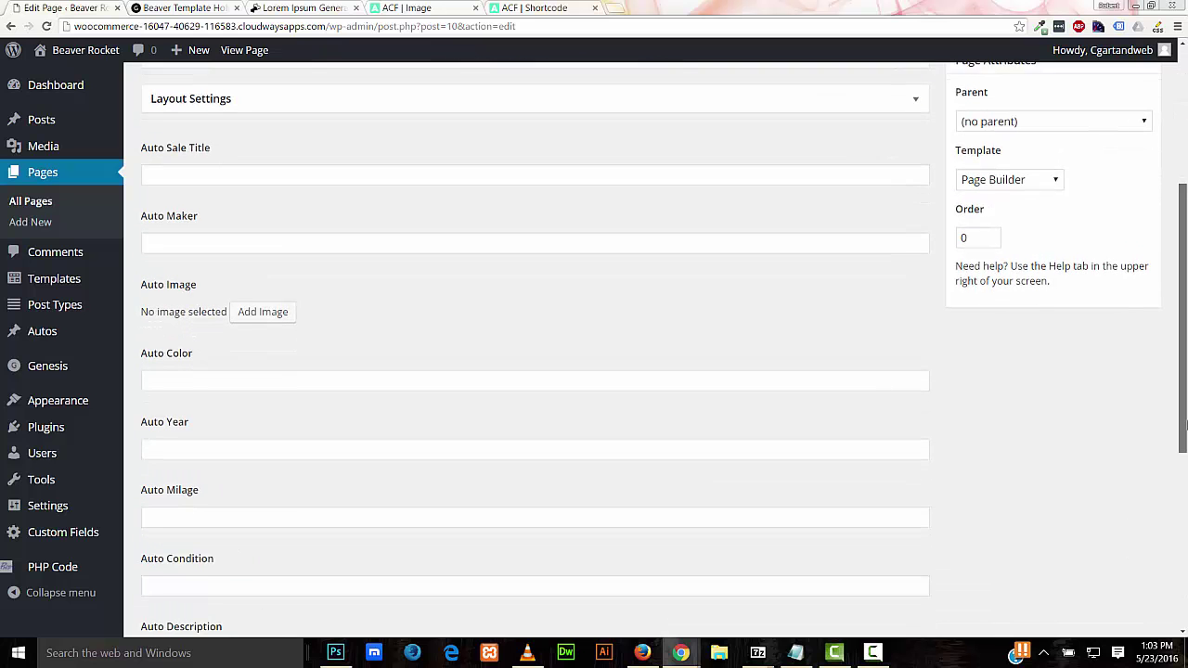
# Set the page's Auto Sale Title to "Awesome European Sports Car For Sale" and its Auto Maker to "Alfa Romeo"
pyautogui.click(210, 149)
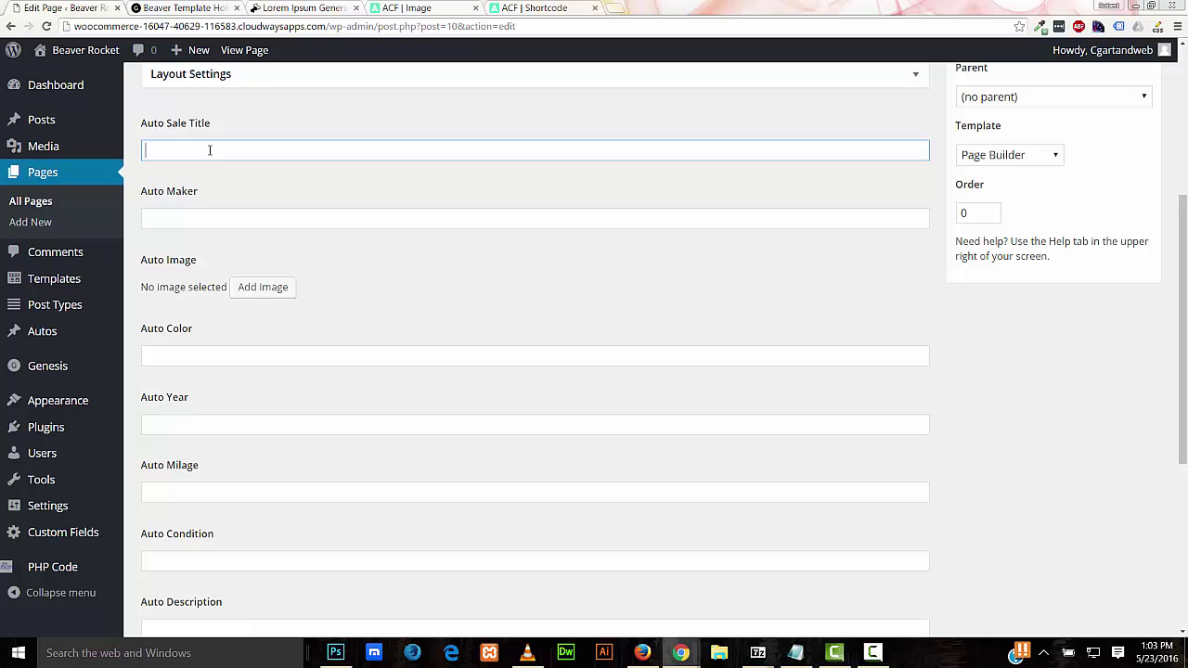
pyautogui.write('Awesome European Sports Car')
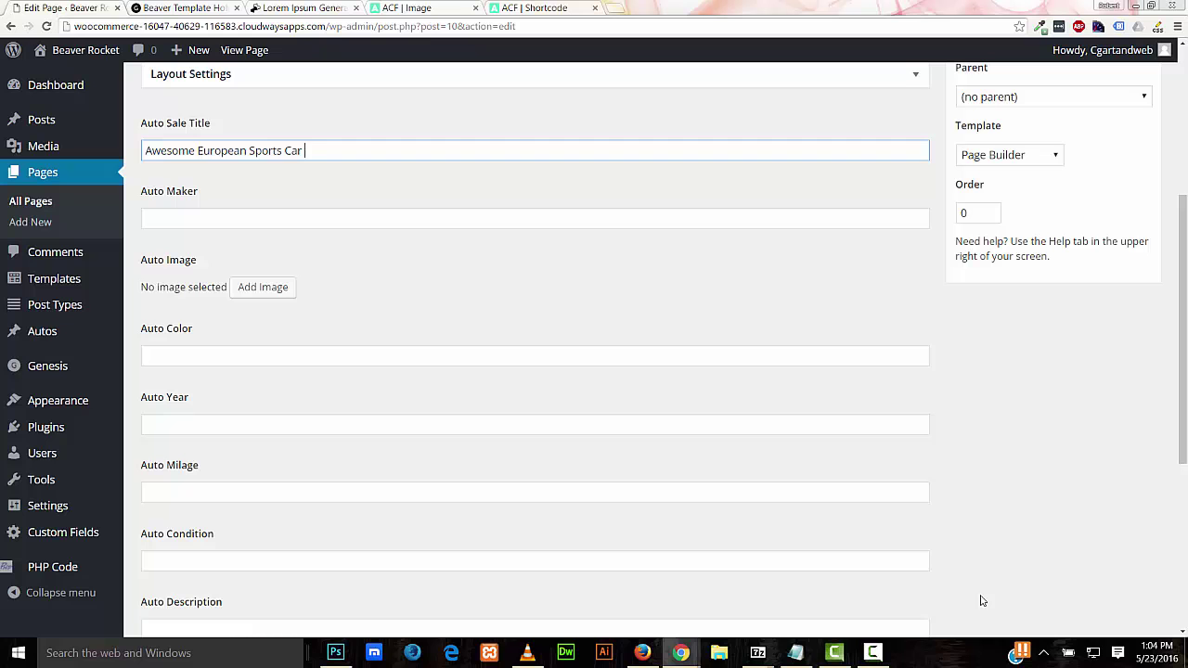
pyautogui.write(' For Sale')
pyautogui.click(261, 213)
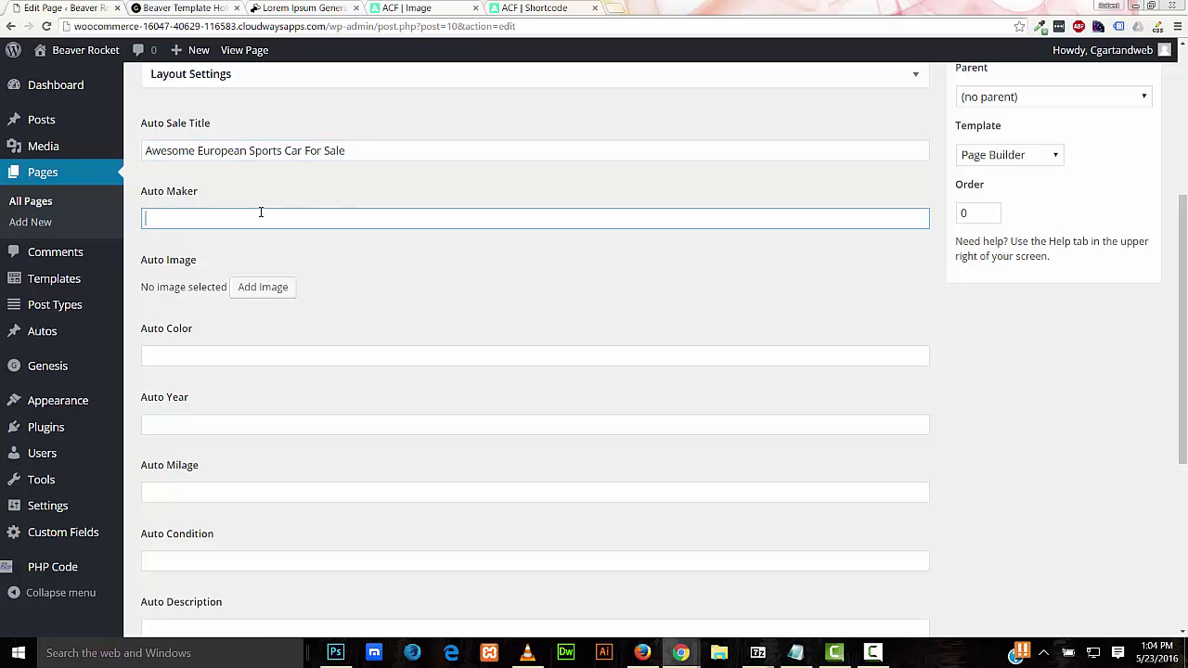
pyautogui.write('Alfa Romeo')
pyautogui.click(387, 299)
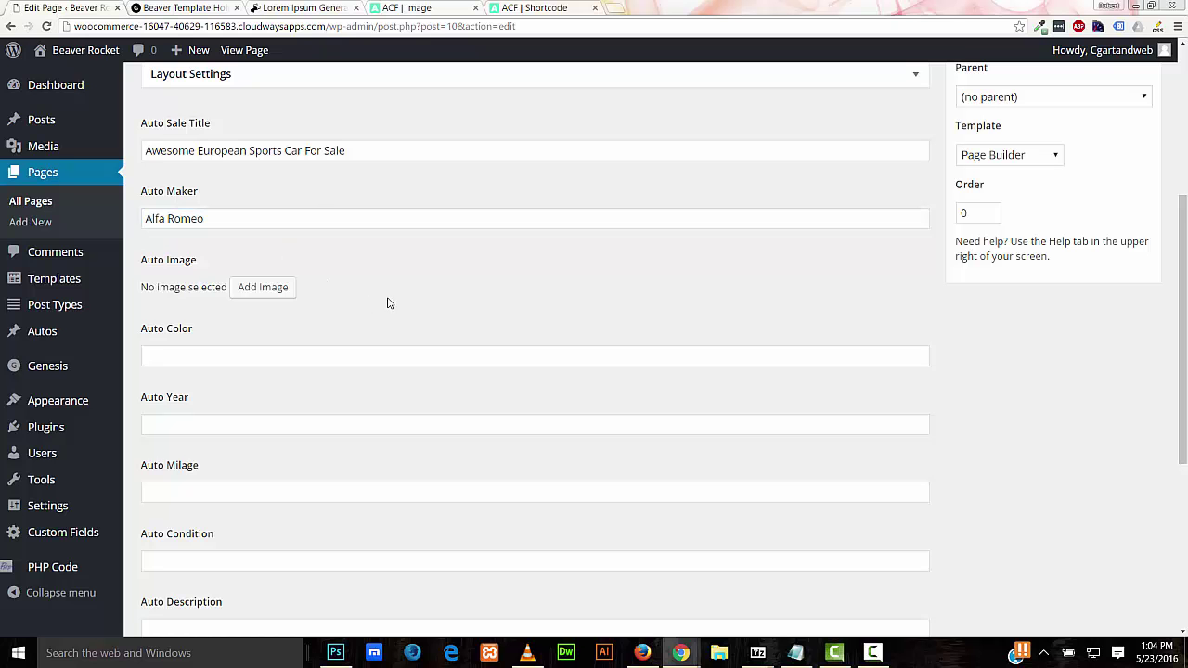
# Set the Auto Image to the front-view silver car picture from the media library
pyautogui.click(260, 287)
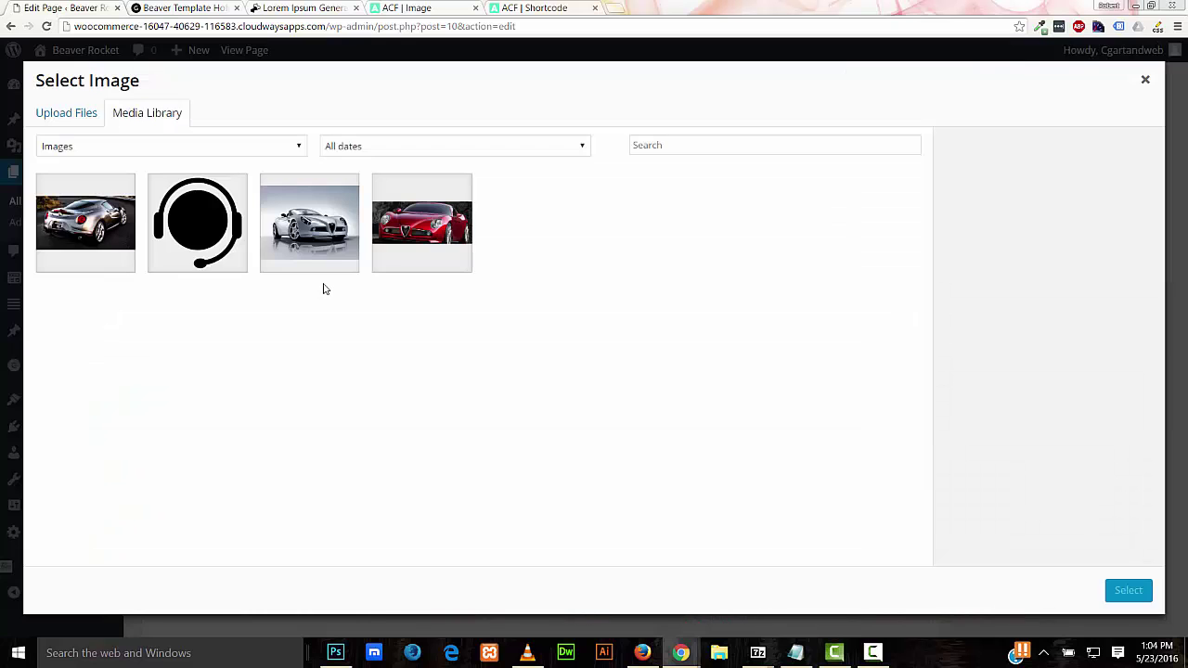
pyautogui.click(331, 235)
pyautogui.click(1130, 591)
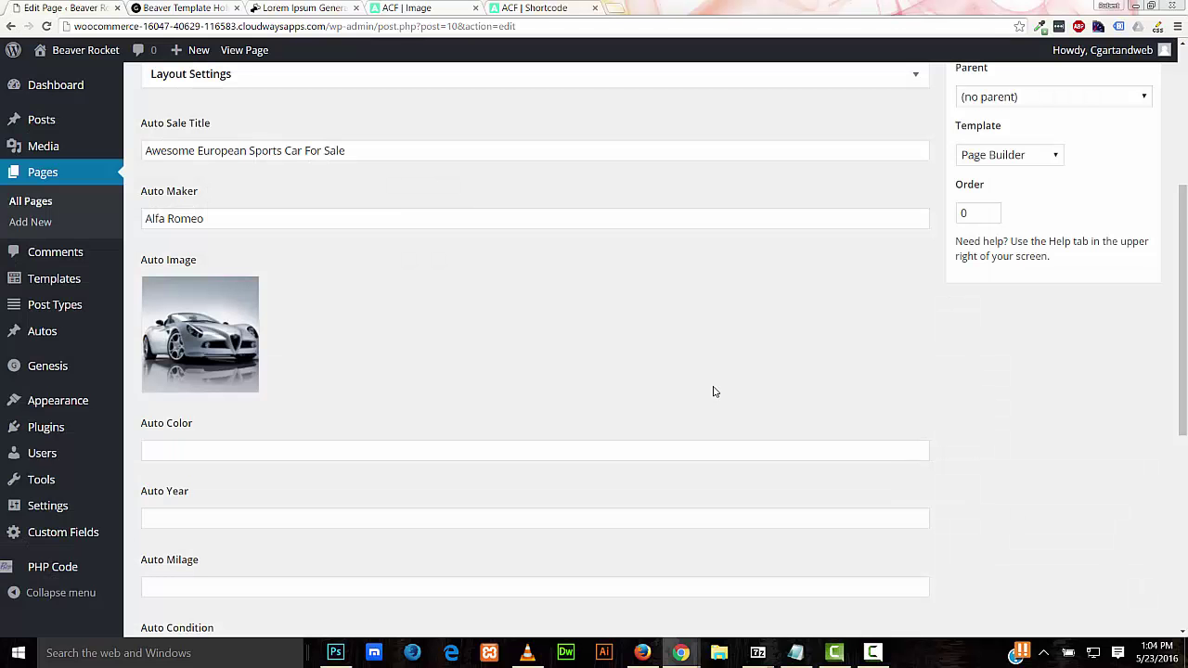
# Set the Auto Color to "Arctic Silver" and the Auto Year to 2015
pyautogui.scroll(-1, 594, 310)
pyautogui.scroll(-1, 482, 327)
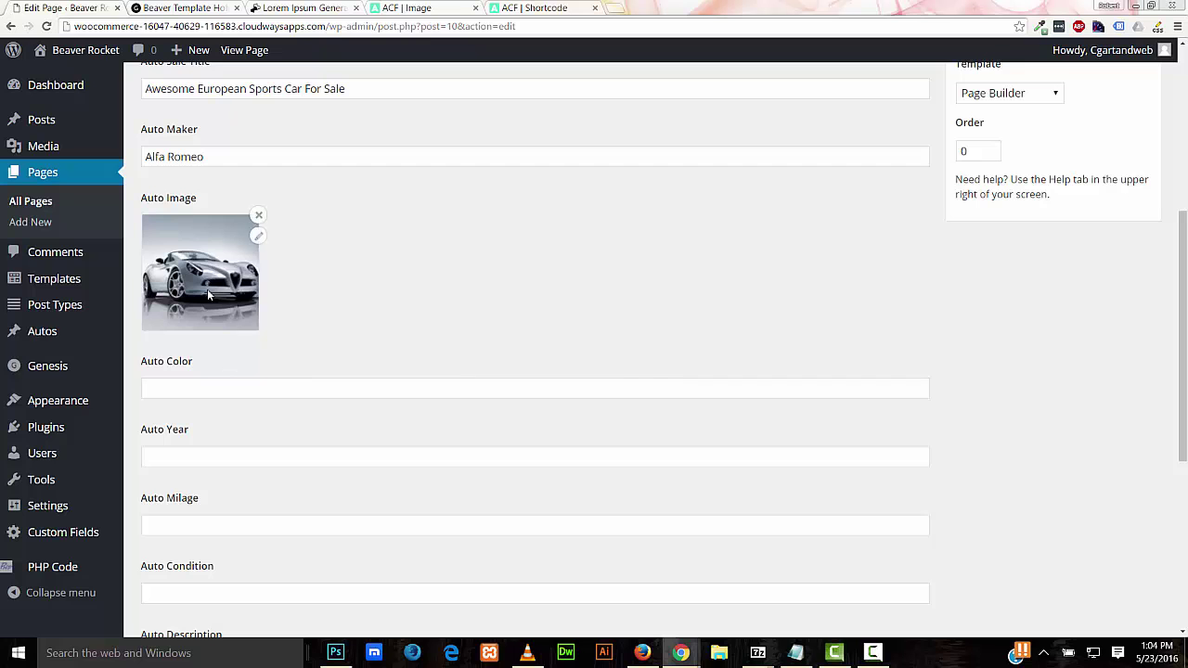
pyautogui.click(210, 383)
pyautogui.write('A')
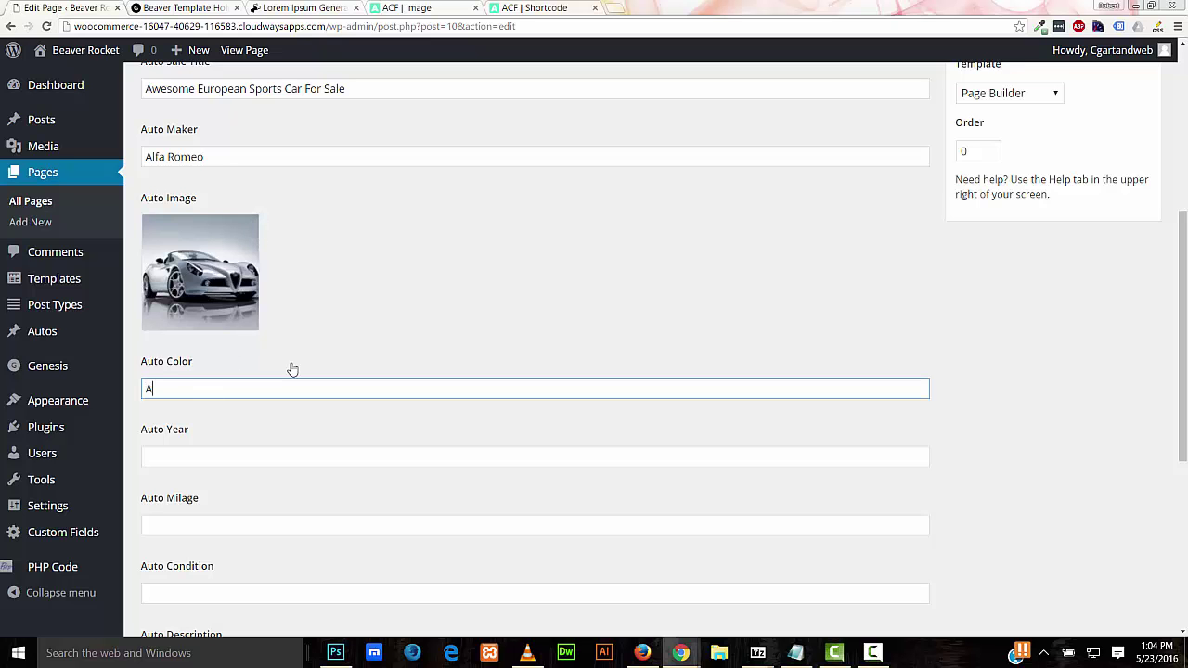
pyautogui.write('rctic Silver')
pyautogui.click(246, 450)
pyautogui.write('2015')
pyautogui.press('Tab')
# Set the Auto Milage to 1200 and the Auto Condition to "Excellent"
pyautogui.scroll(-2, 312, 498)
pyautogui.scroll(-3, 316, 501)
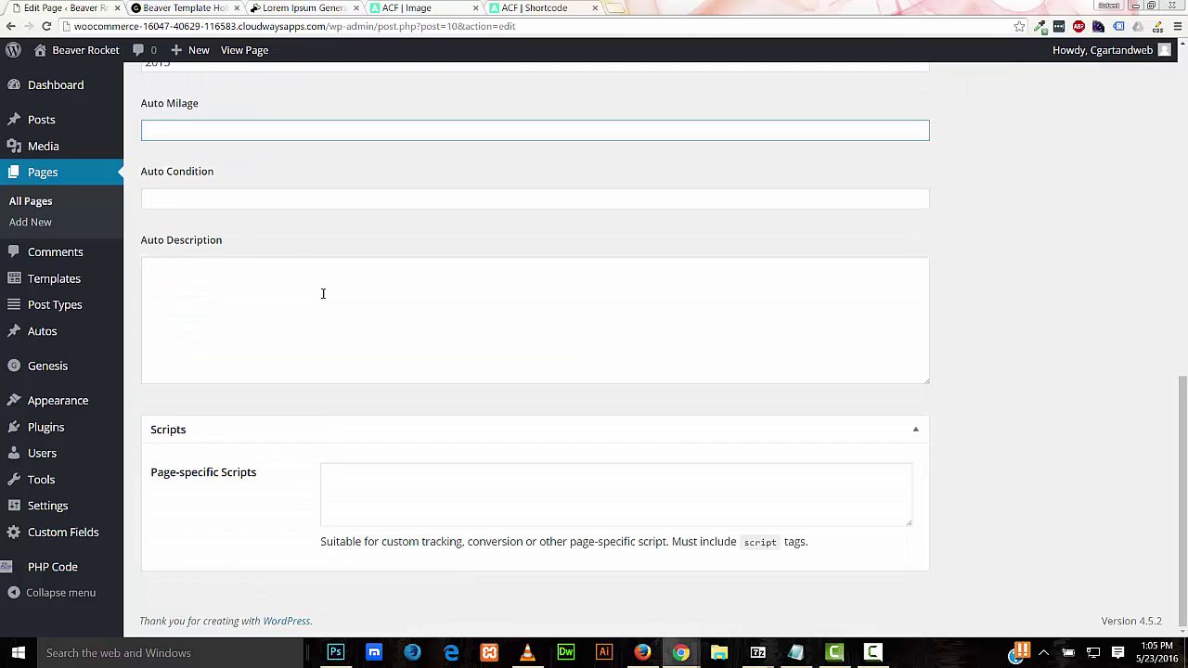
pyautogui.write('1200')
pyautogui.press('Tab')
pyautogui.write('Excellent')
pyautogui.press('Tab')
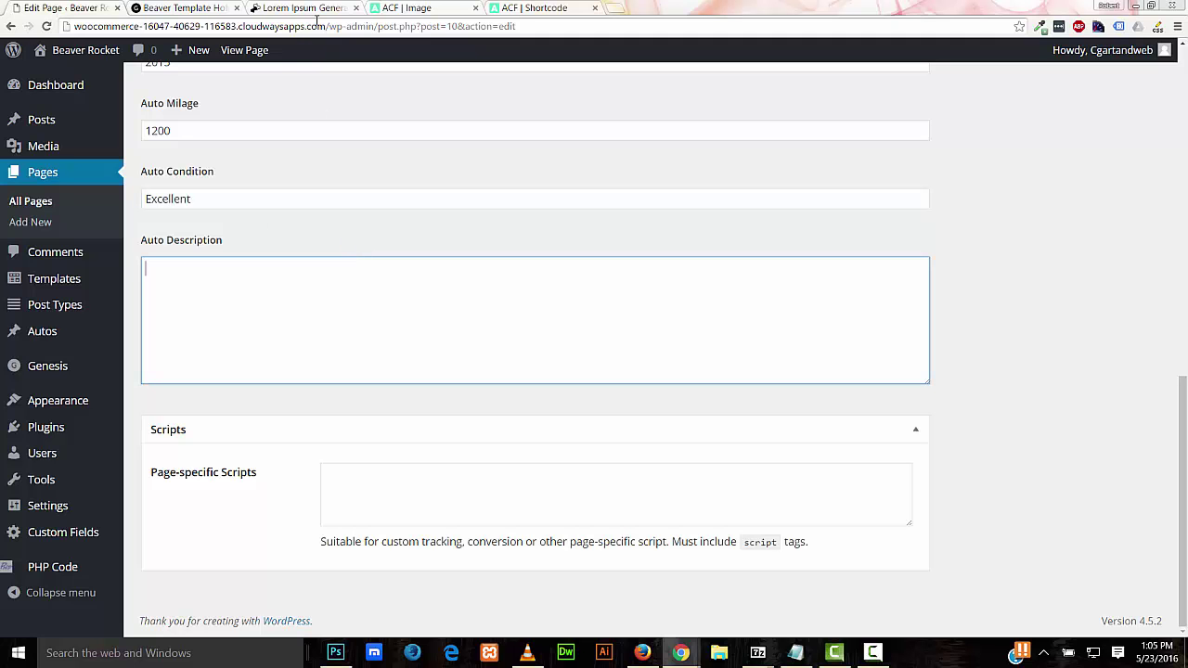
# Copy the opening sentences of the first paragraph from the Lorem Ipsum generator page into the Auto Description field
pyautogui.click(318, 9)
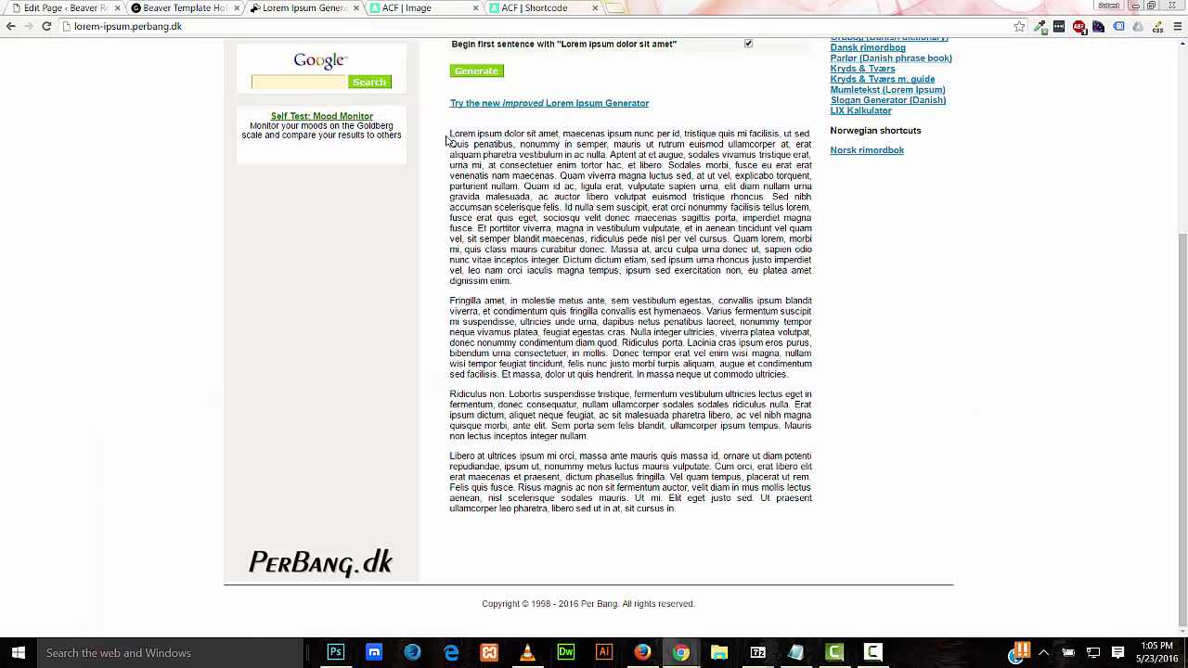
pyautogui.moveTo(450, 133); pyautogui.dragTo(561, 176)
pyautogui.rightClick(533, 173)
pyautogui.click(547, 178)
pyautogui.click(70, 7)
pyautogui.click(226, 290)
pyautogui.hotkey('ctrl', 'v')
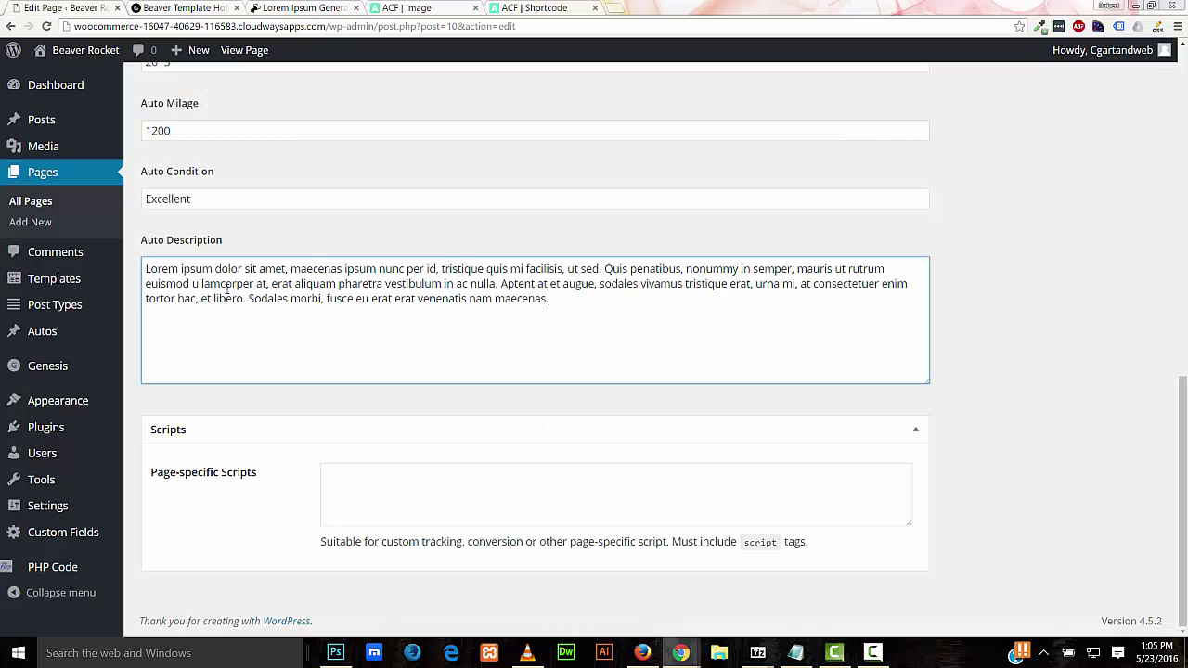
pyautogui.scroll(10, 1002, 386)
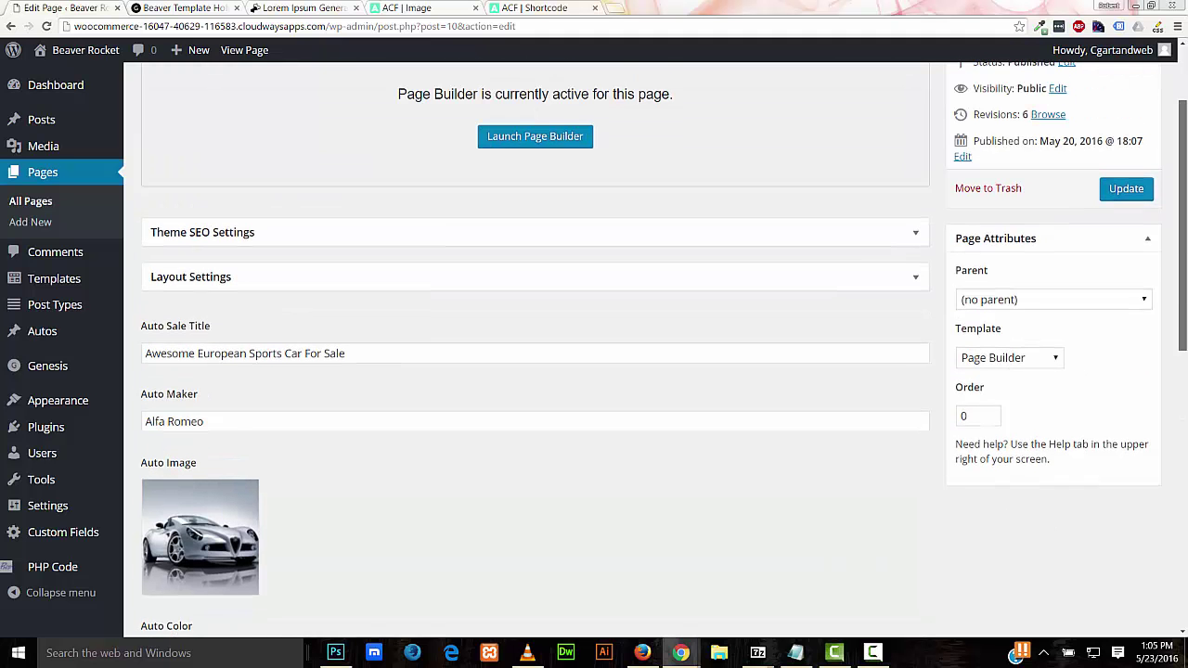
# Update the Beaver Template Holder page to save its filled-in auto fields
pyautogui.click(1123, 232)
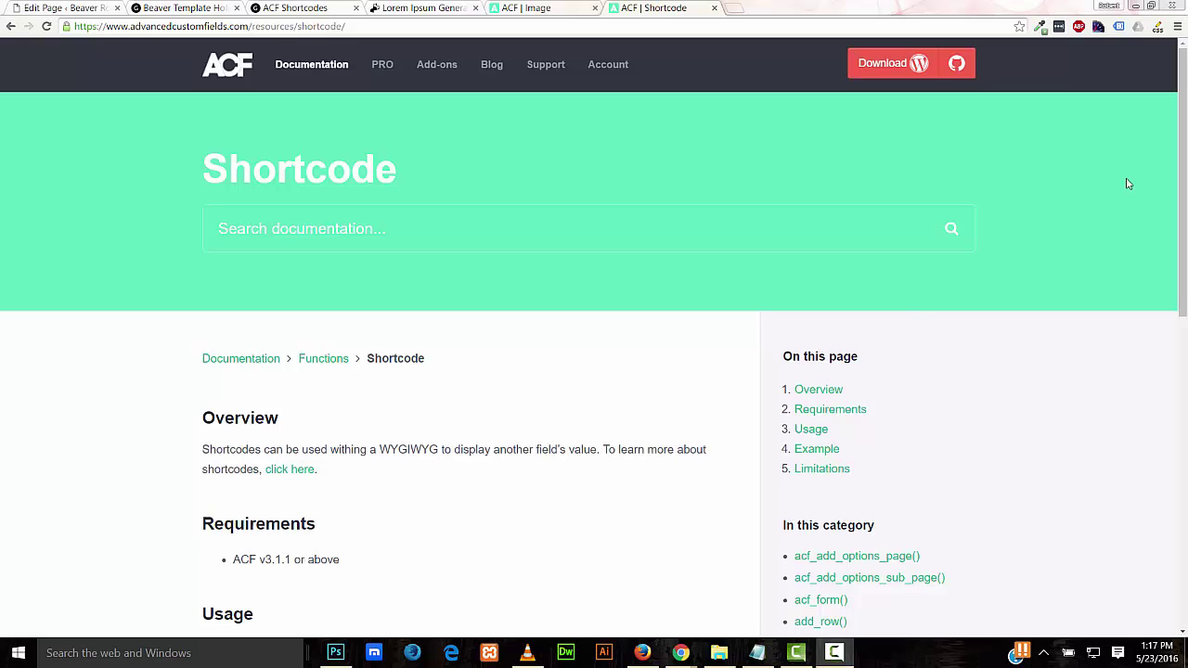
# Review the ACF Shortcode documentation and the Basic display (Object) code example in the ACF Image documentation
pyautogui.moveTo(1182, 182); pyautogui.dragTo(1184, 339)
pyautogui.hotkey('ctrl', 'shift', 'Tab')
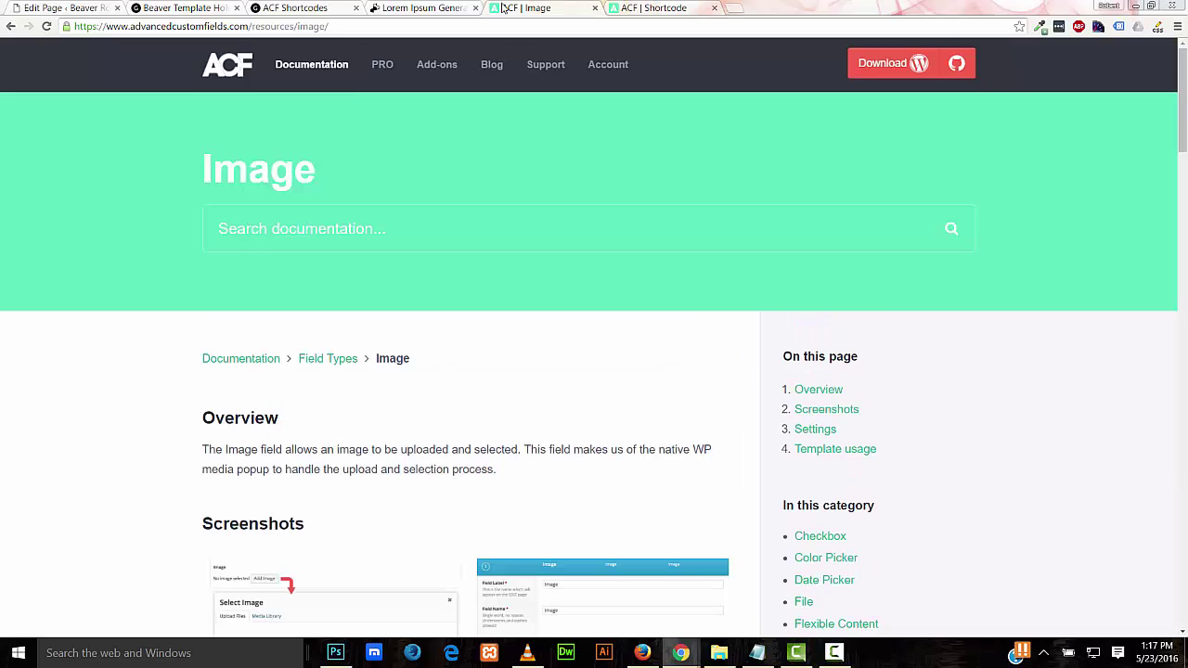
pyautogui.moveTo(1183, 142); pyautogui.dragTo(1184, 291)
pyautogui.scroll(-5, 392, 402)
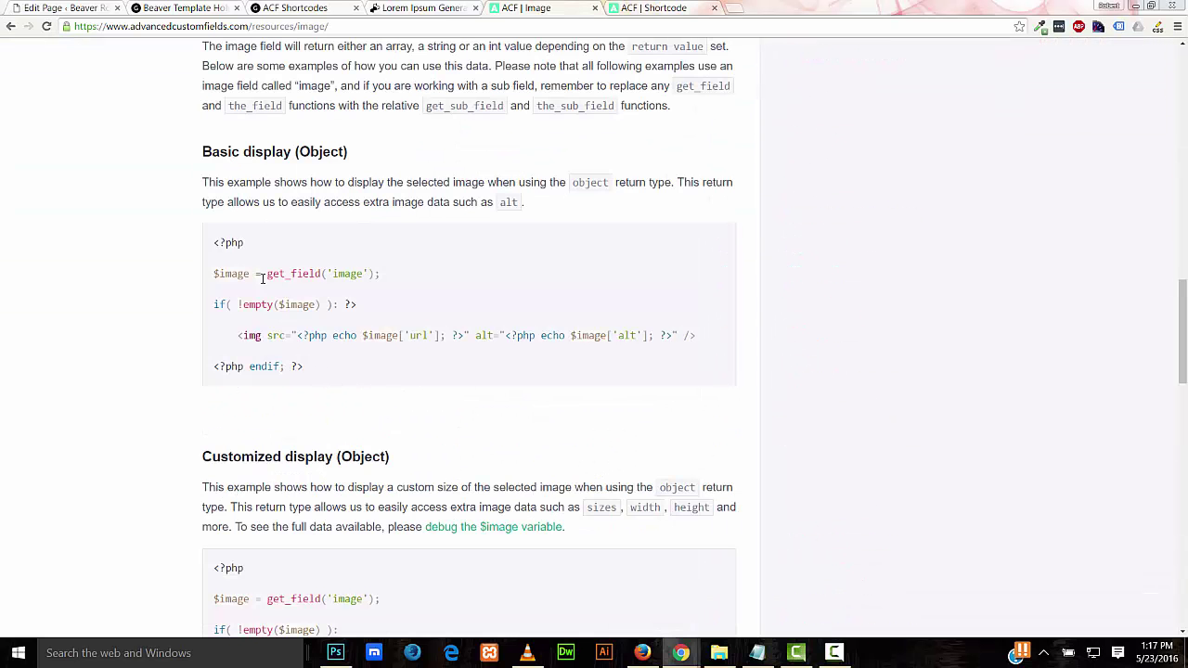
pyautogui.moveTo(306, 371); pyautogui.dragTo(220, 233)
pyautogui.click(211, 247)
pyautogui.moveTo(355, 373); pyautogui.dragTo(207, 246)
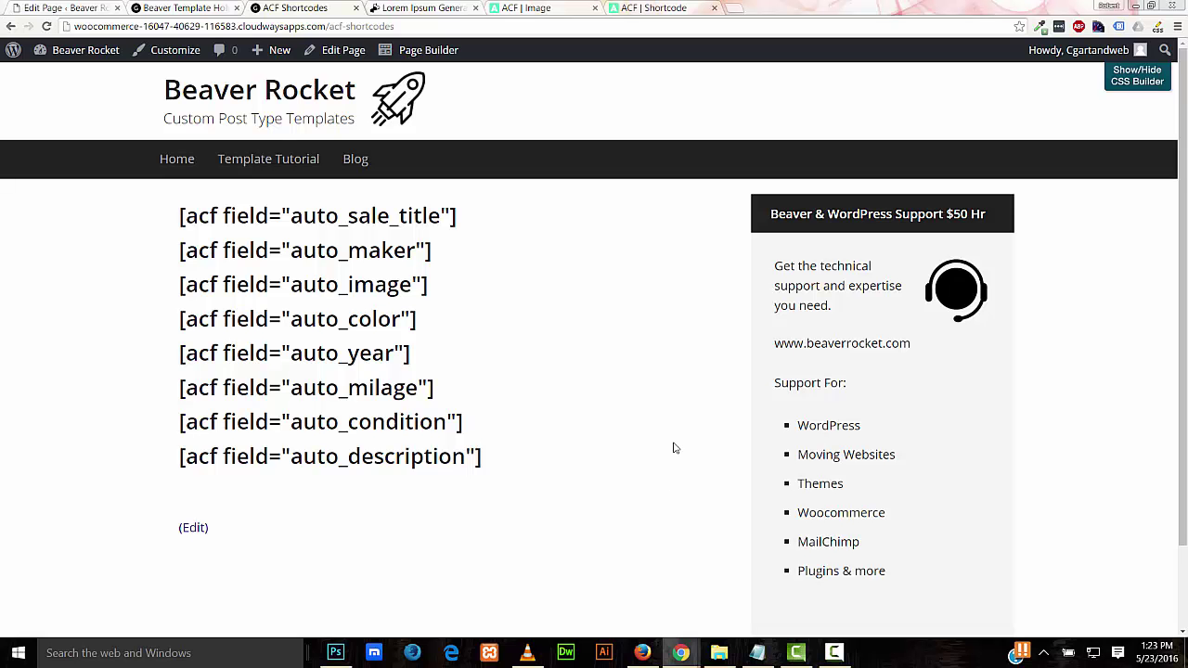
pyautogui.press('F9')
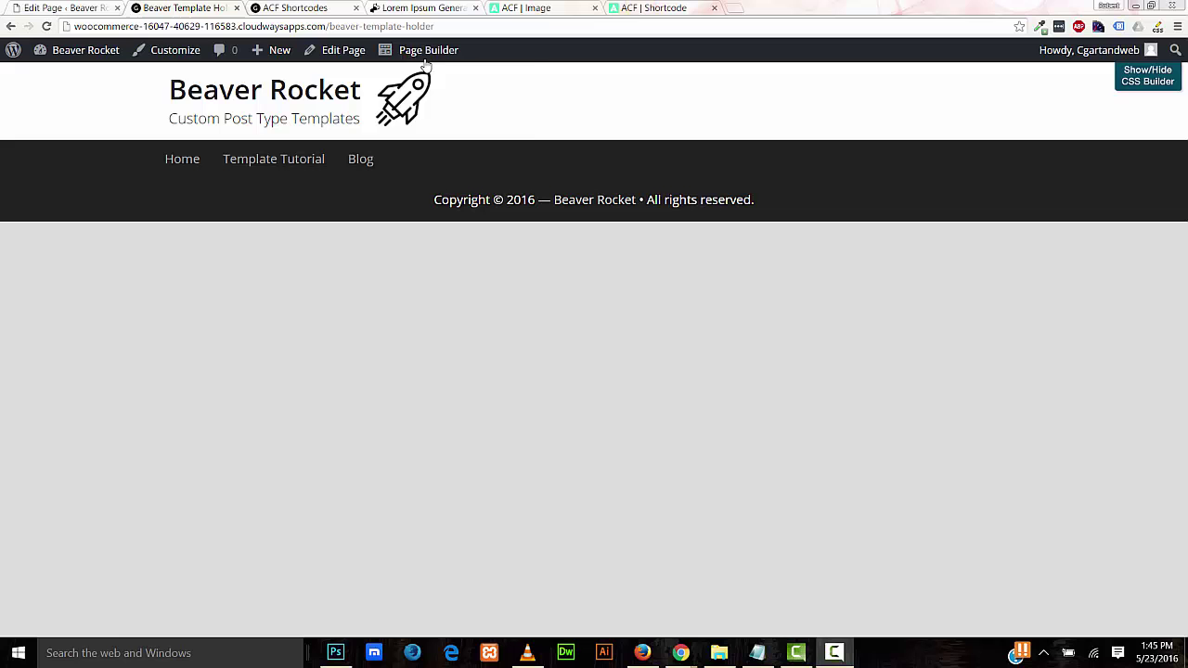
# Launch Page Builder on the Beaver Template Holder page with the Blank layout and add a Heading module
pyautogui.click(427, 50)
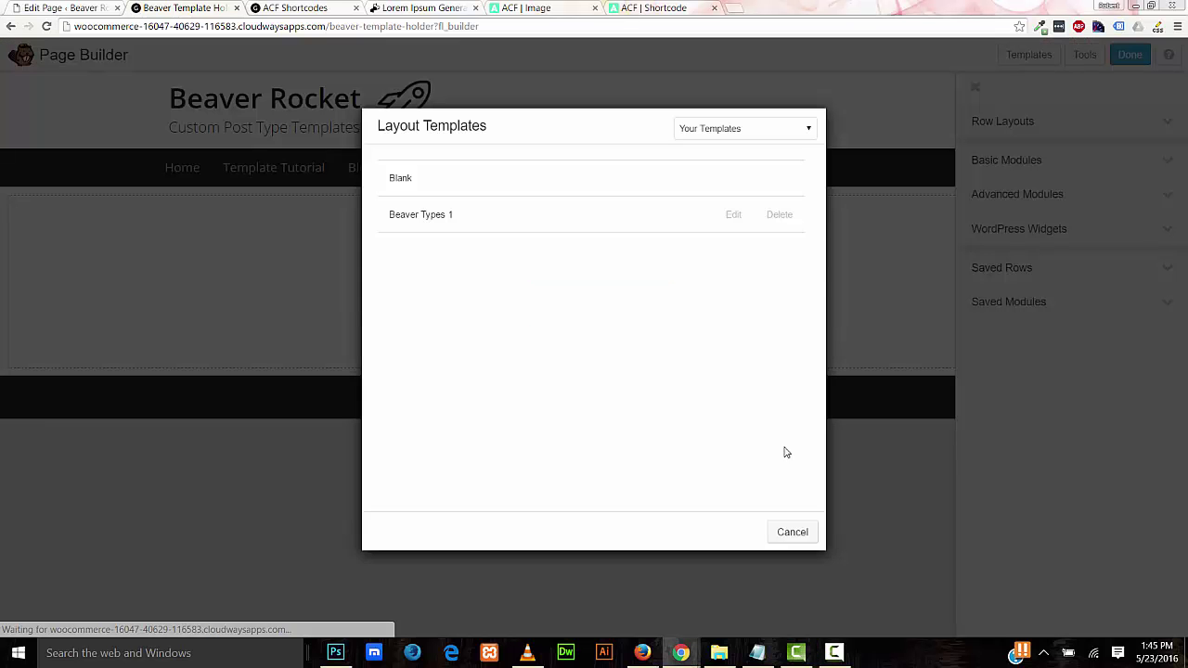
pyautogui.click(422, 189)
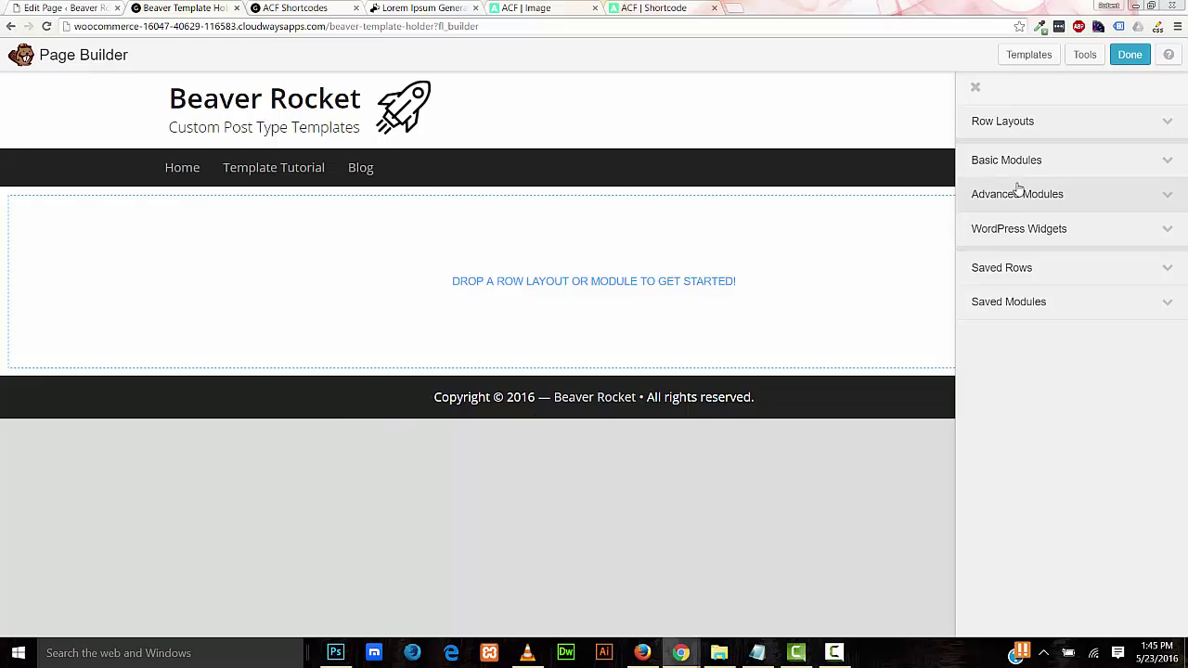
pyautogui.click(1031, 158)
pyautogui.moveTo(1002, 299); pyautogui.dragTo(664, 278)
# Copy the shortcode [acf field="auto_sale_title"] from the ACF Shortcodes page into the Heading text and save the module
pyautogui.click(291, 8)
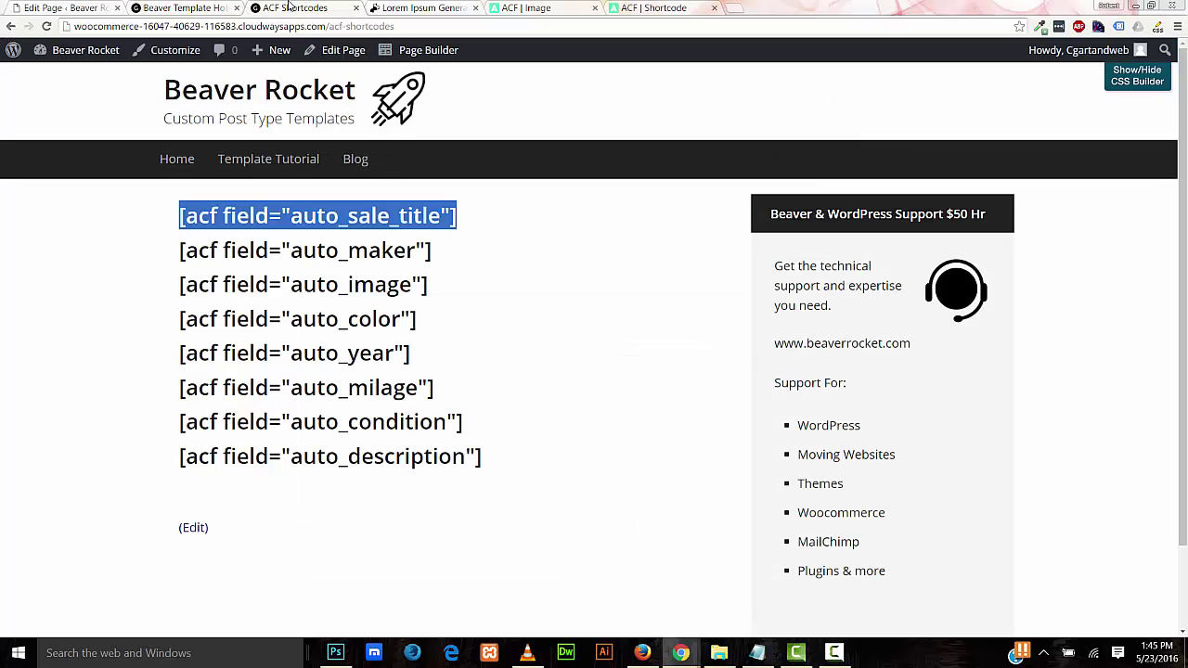
pyautogui.click(307, 216)
pyautogui.moveTo(465, 223); pyautogui.dragTo(166, 226)
pyautogui.rightClick(231, 217)
pyautogui.click(259, 226)
pyautogui.click(218, 11)
pyautogui.click(585, 219)
pyautogui.rightClick(584, 223)
pyautogui.click(617, 307)
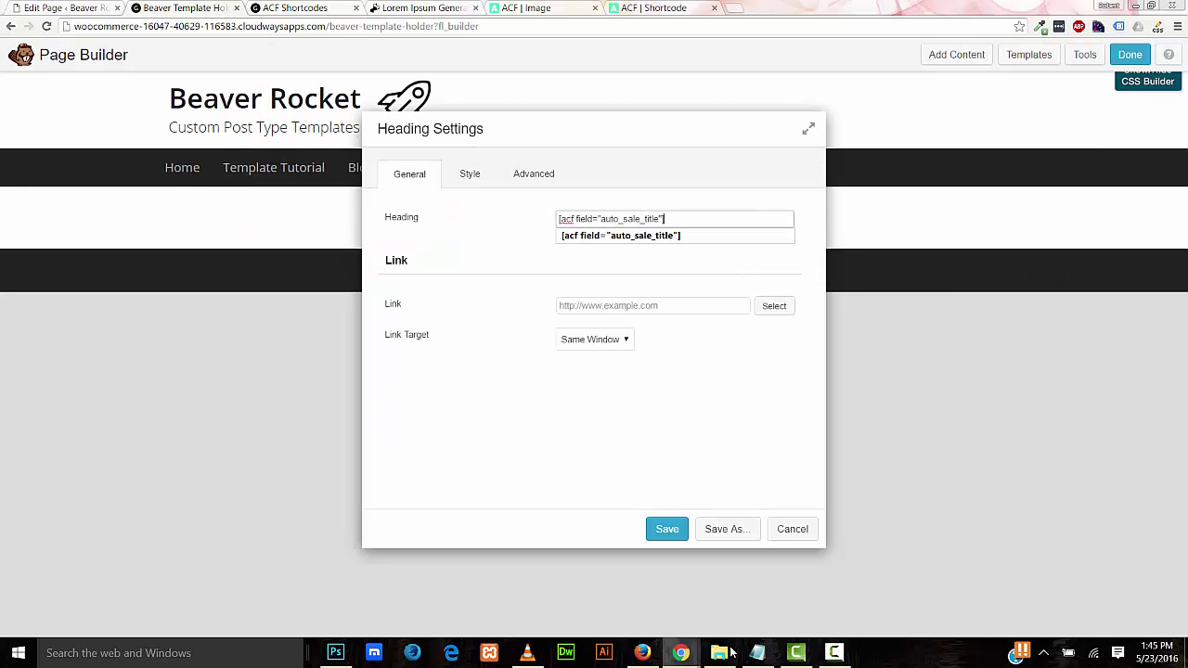
pyautogui.click(664, 528)
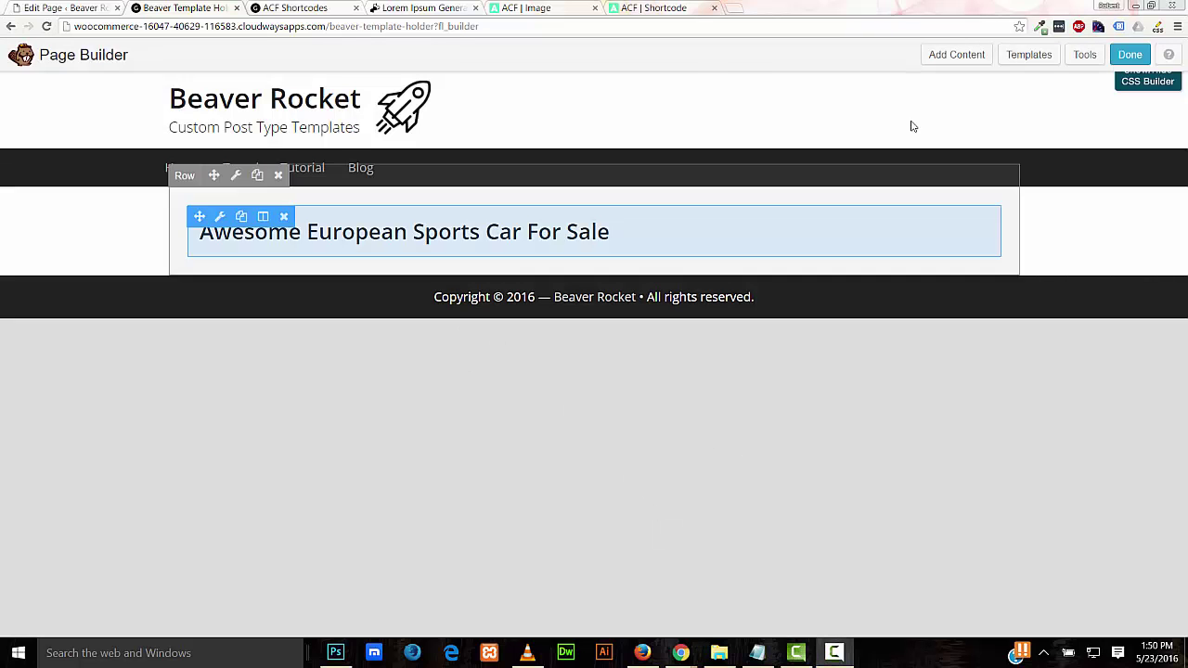
# Add a two-column row layout below the heading
pyautogui.click(942, 54)
pyautogui.click(1037, 122)
pyautogui.moveTo(1015, 190); pyautogui.dragTo(743, 262)
pyautogui.moveTo(749, 320); pyautogui.dragTo(756, 321)
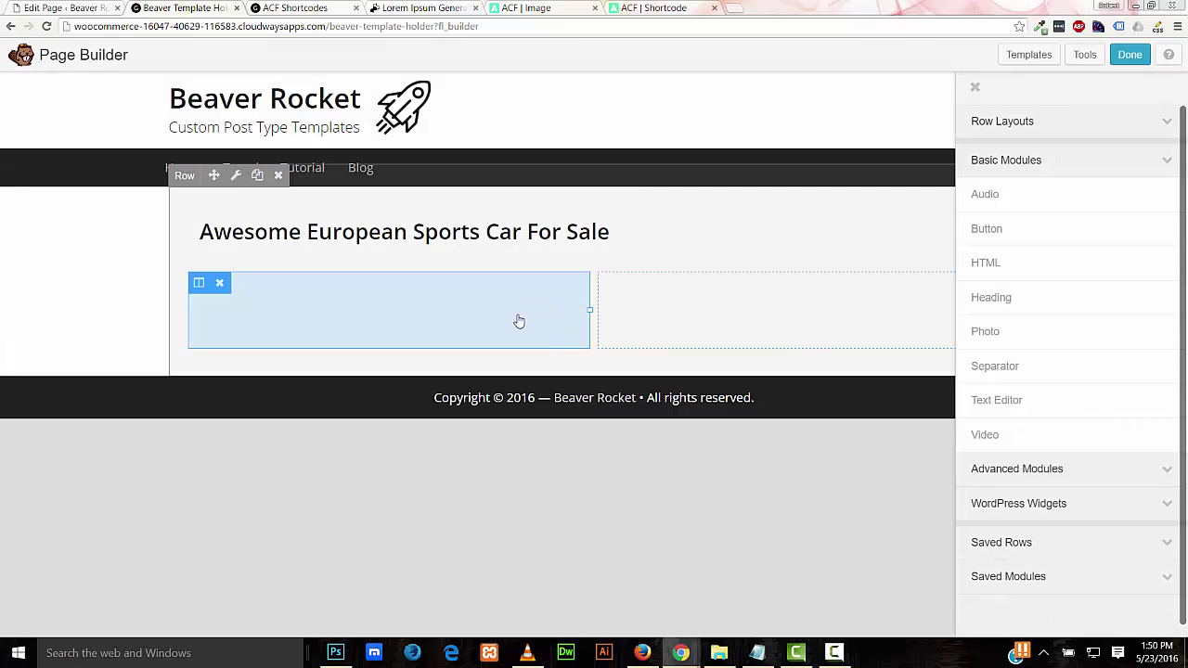
# Copy the complete Basic display (Object) PHP example from the ACF Image documentation page
pyautogui.click(549, 13)
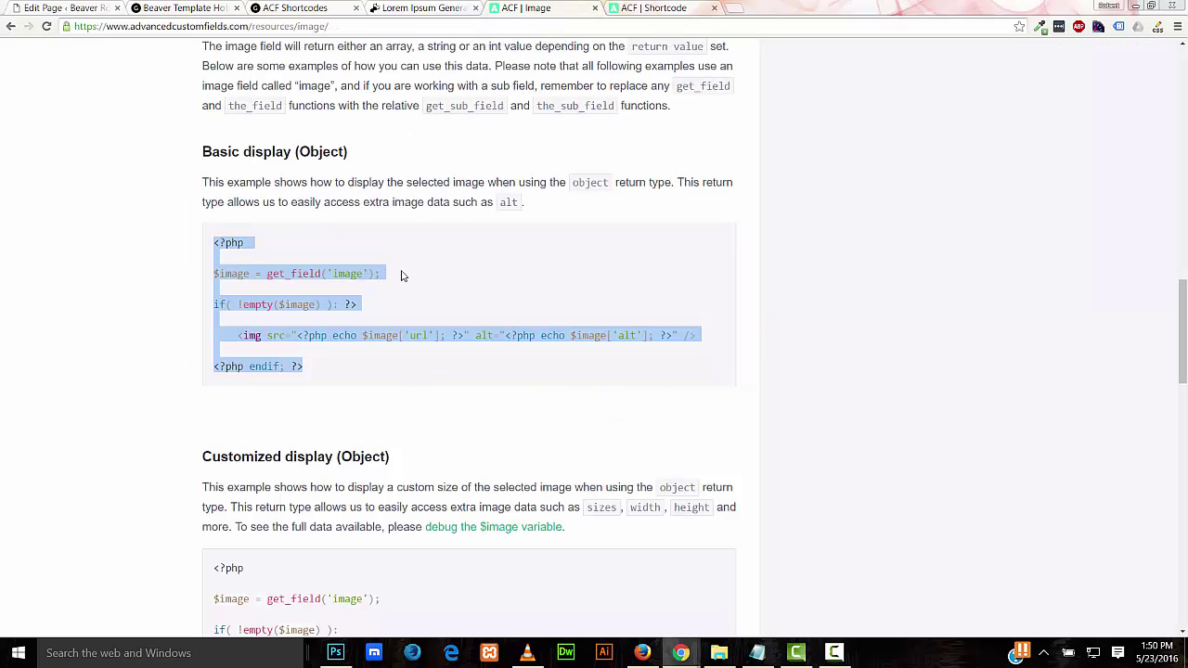
pyautogui.click(185, 9)
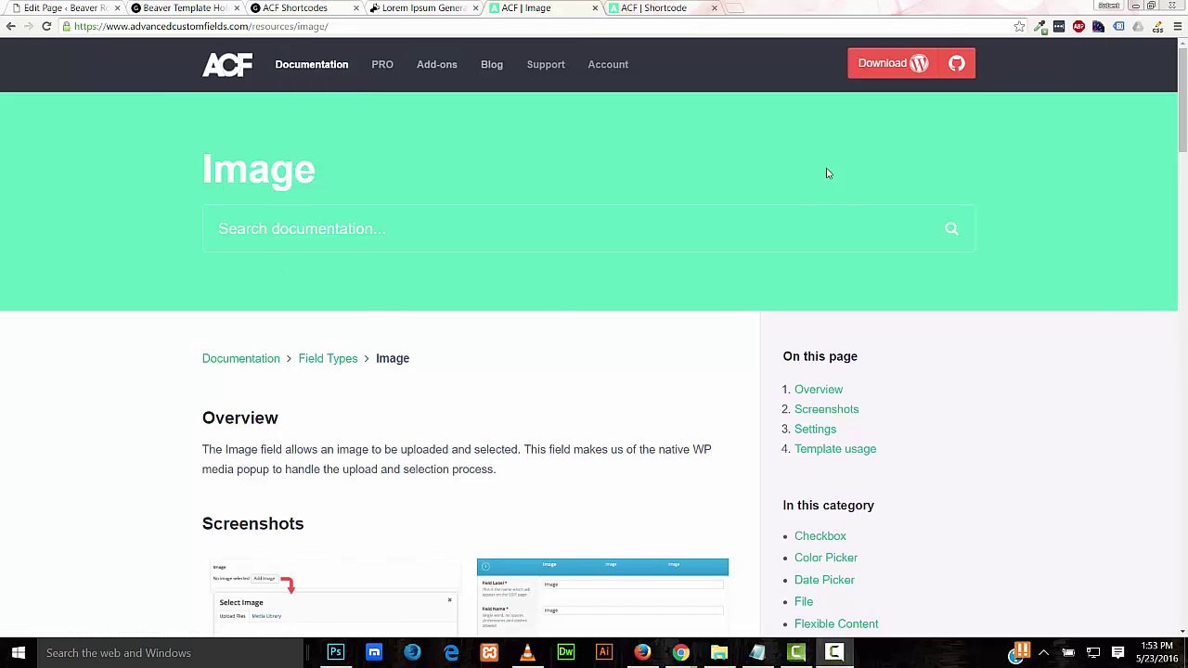
pyautogui.moveTo(1182, 130); pyautogui.dragTo(1174, 356)
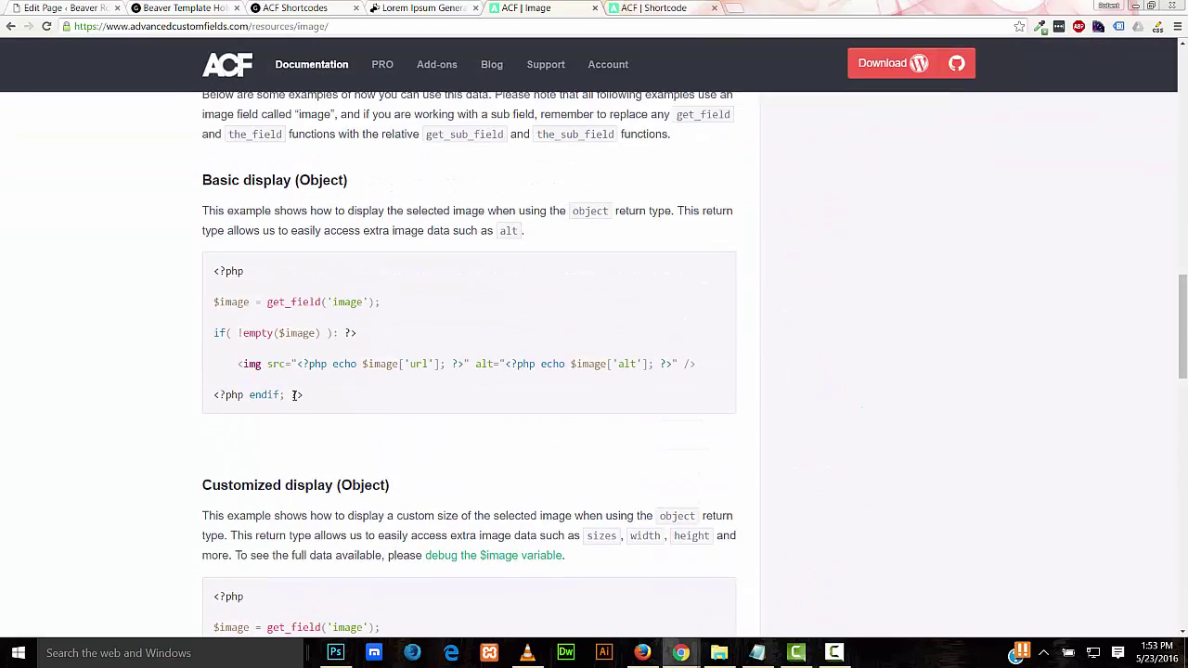
pyautogui.moveTo(305, 395); pyautogui.dragTo(215, 269)
pyautogui.rightClick(243, 278)
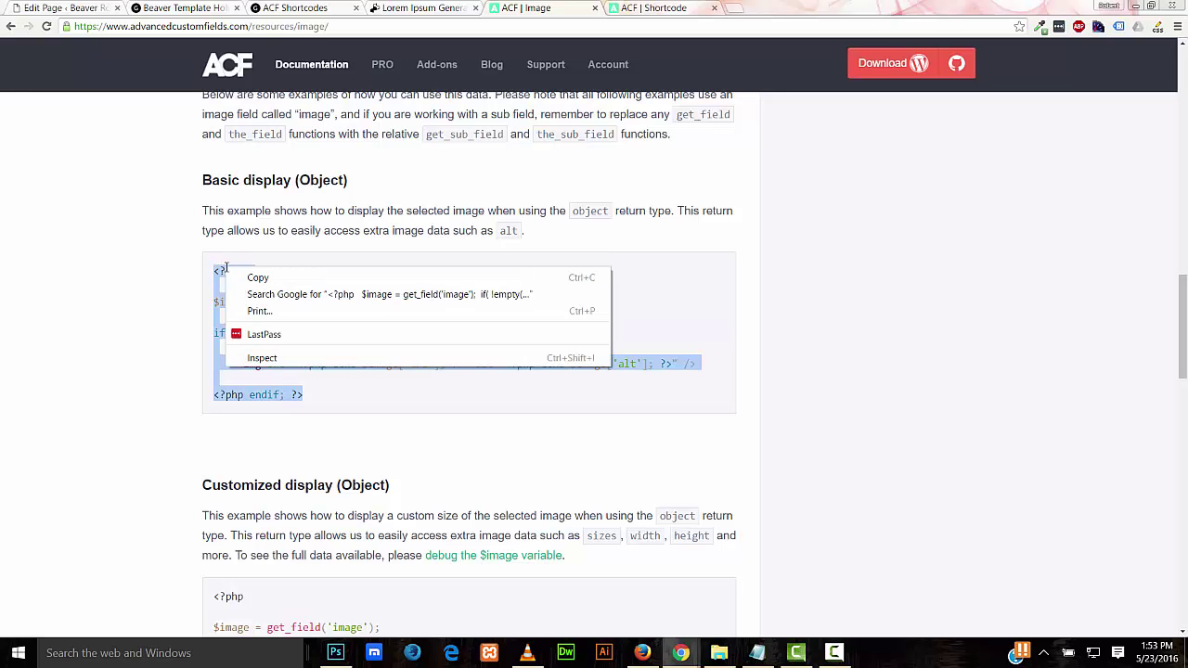
pyautogui.click(243, 278)
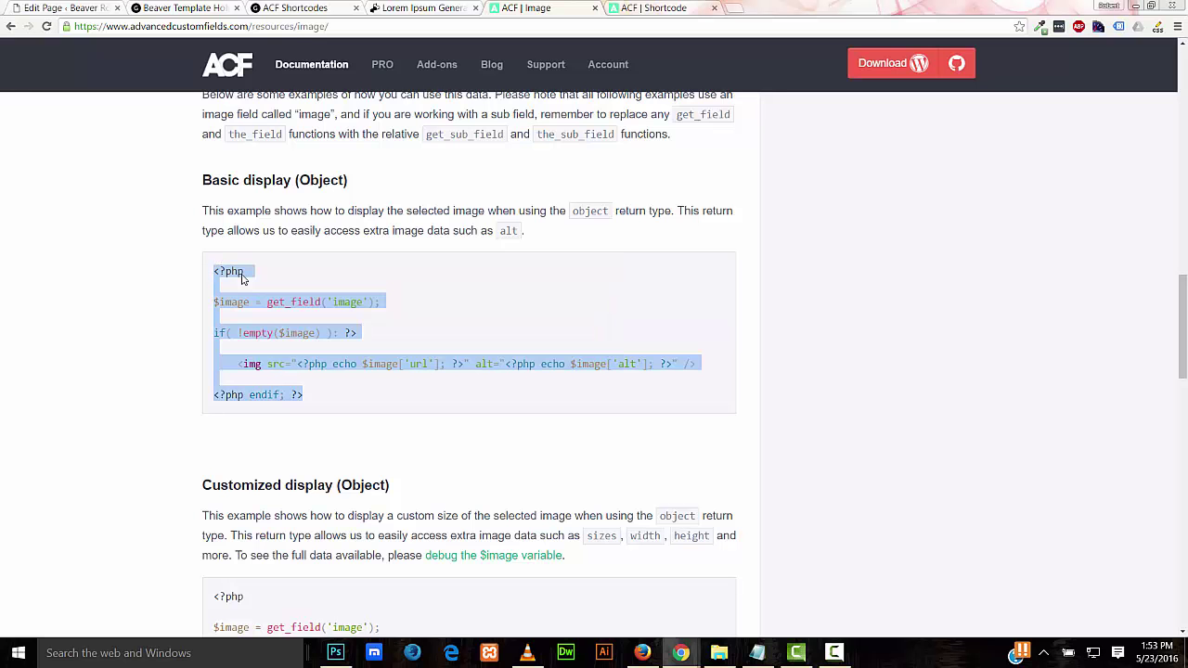
# Create a new PHP Code For Posts snippet and replace its placeholder code with the copied image code
pyautogui.click(25, 9)
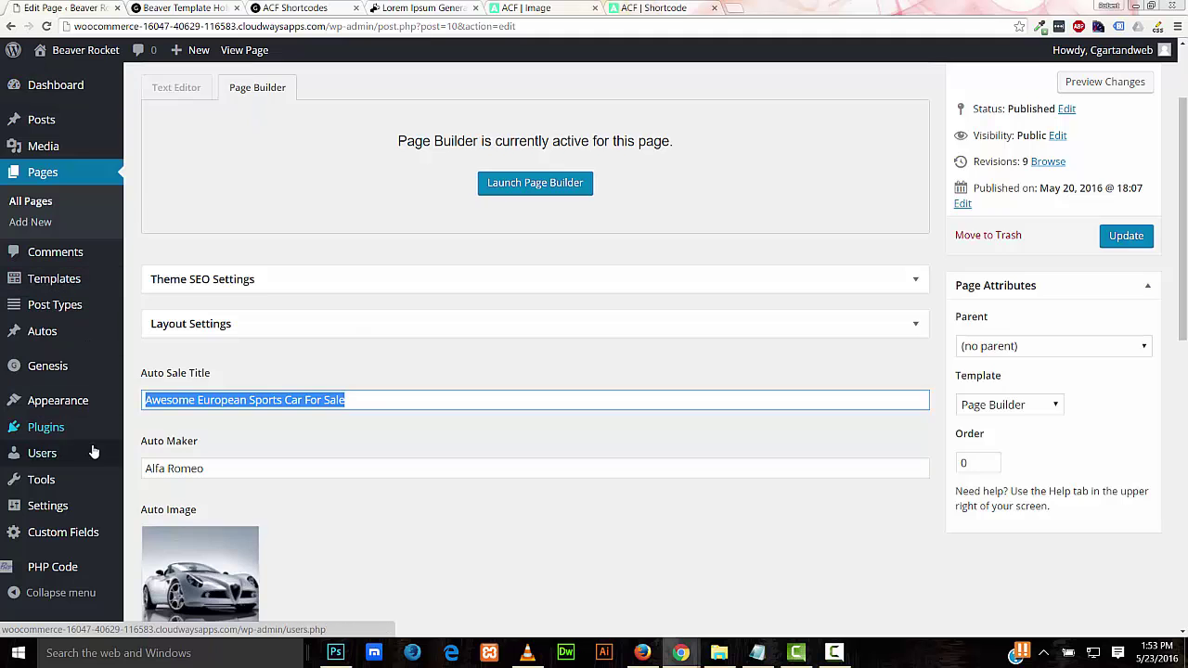
pyautogui.scroll(-3, 91, 513)
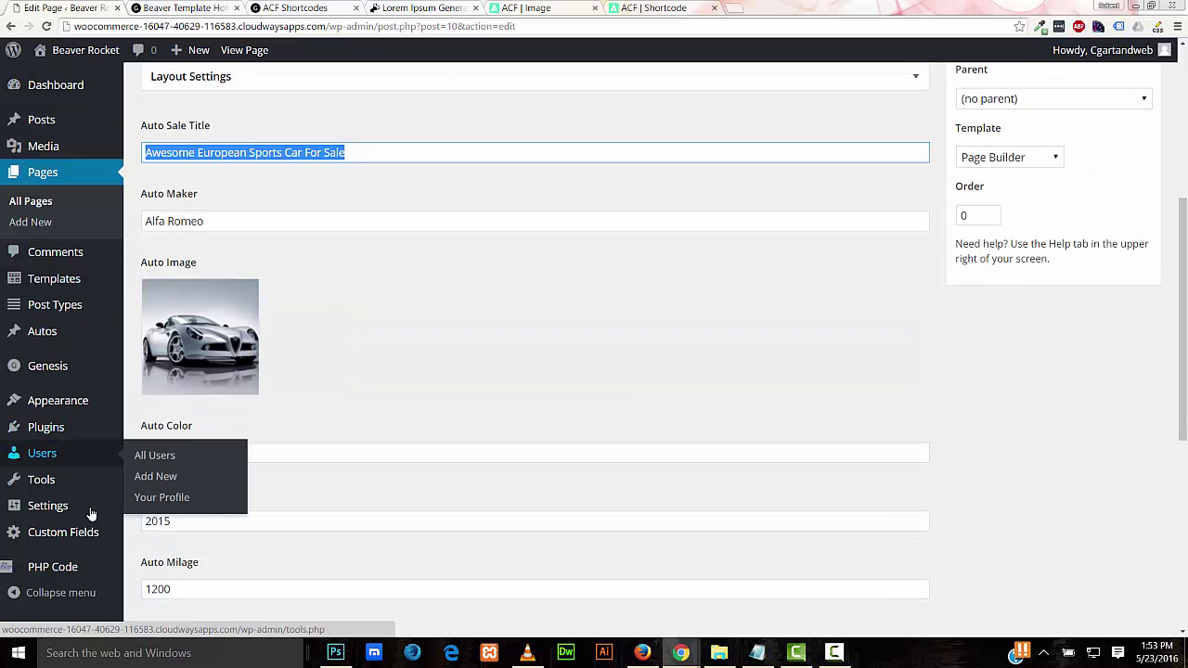
pyautogui.click(61, 572)
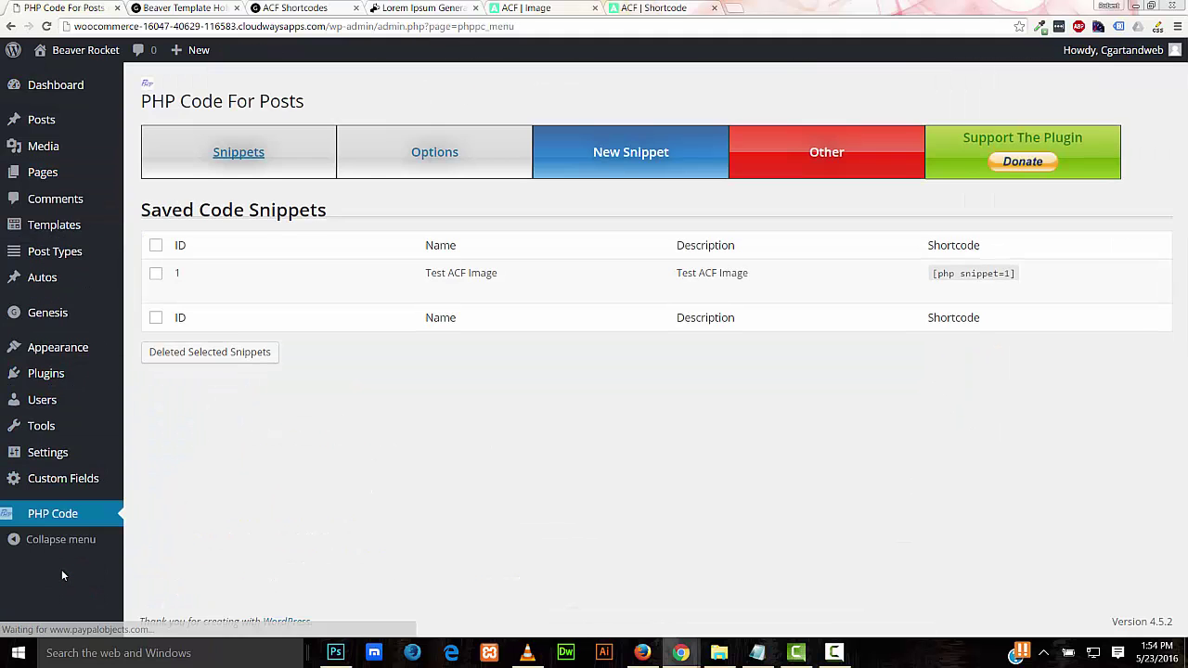
pyautogui.click(627, 156)
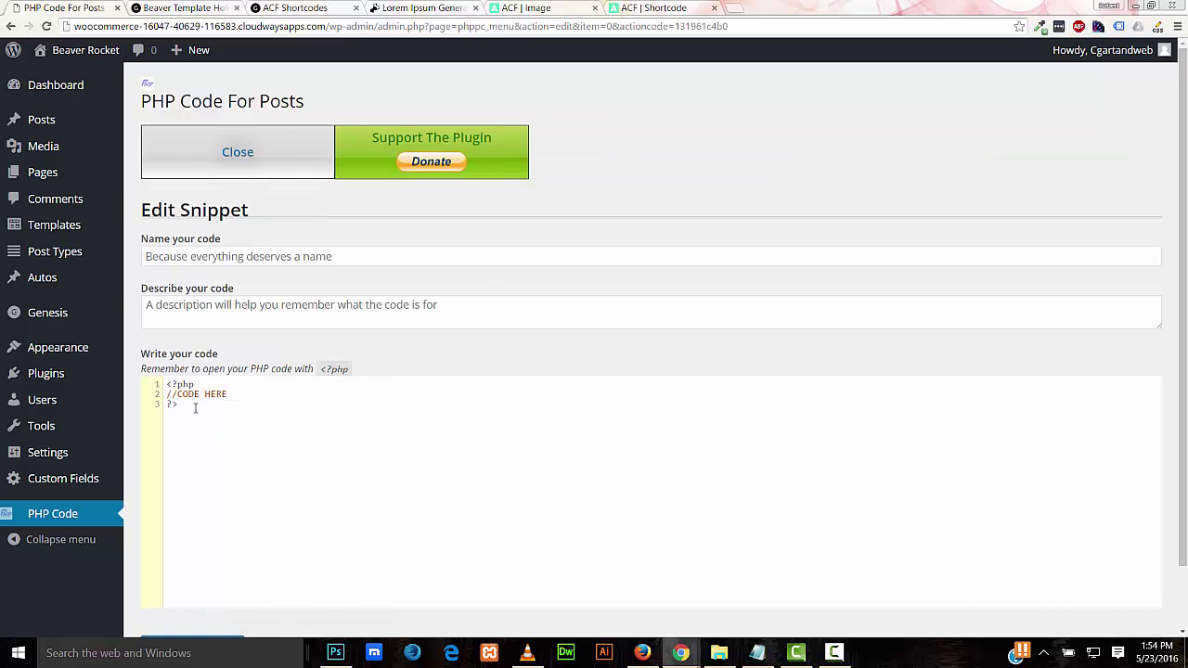
pyautogui.hotkey('ctrl', 'a')
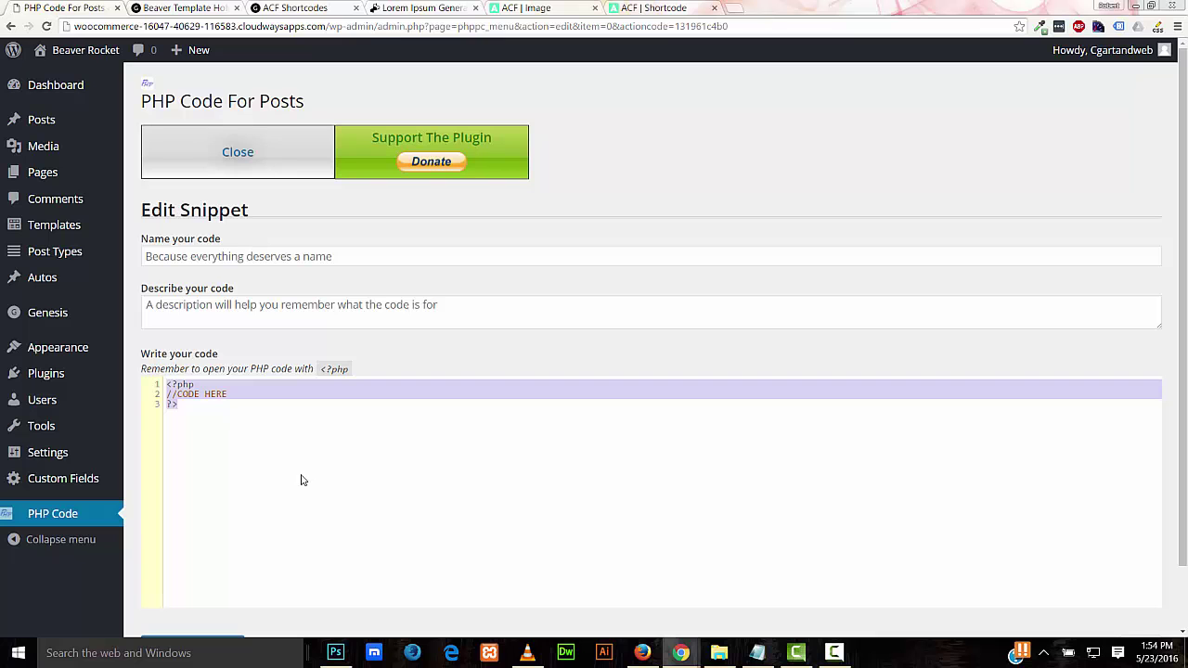
pyautogui.hotkey('ctrl', 'v')
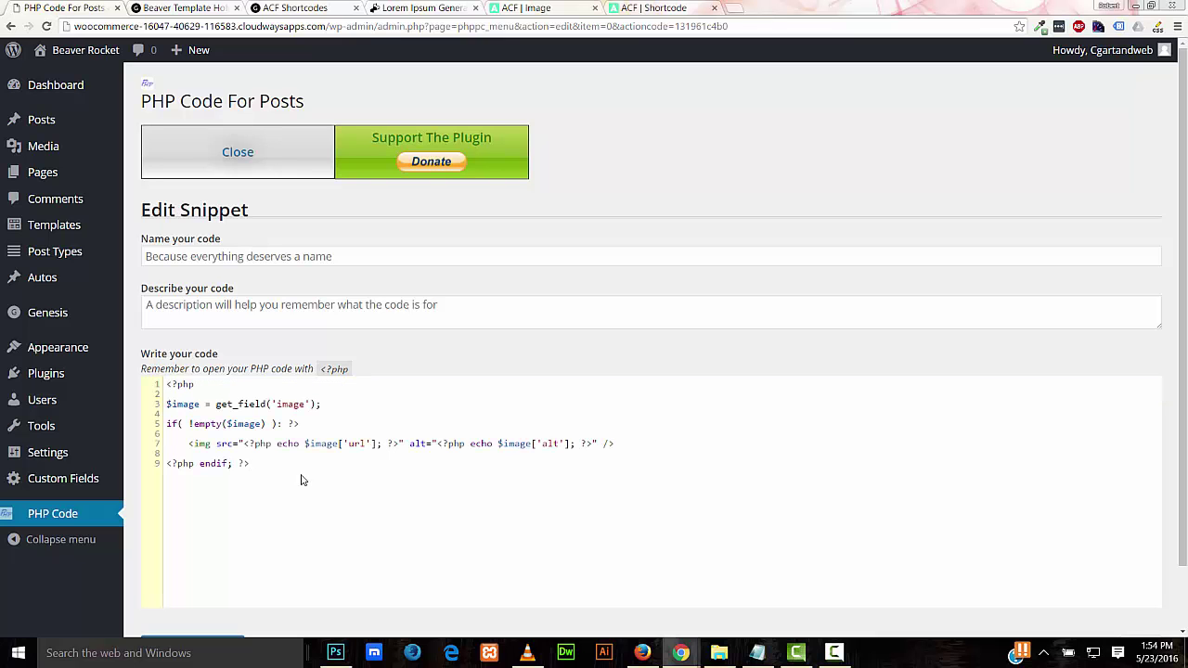
# Name the code snippet "ACF Image" and describe it as "ACF Image"
pyautogui.click(189, 254)
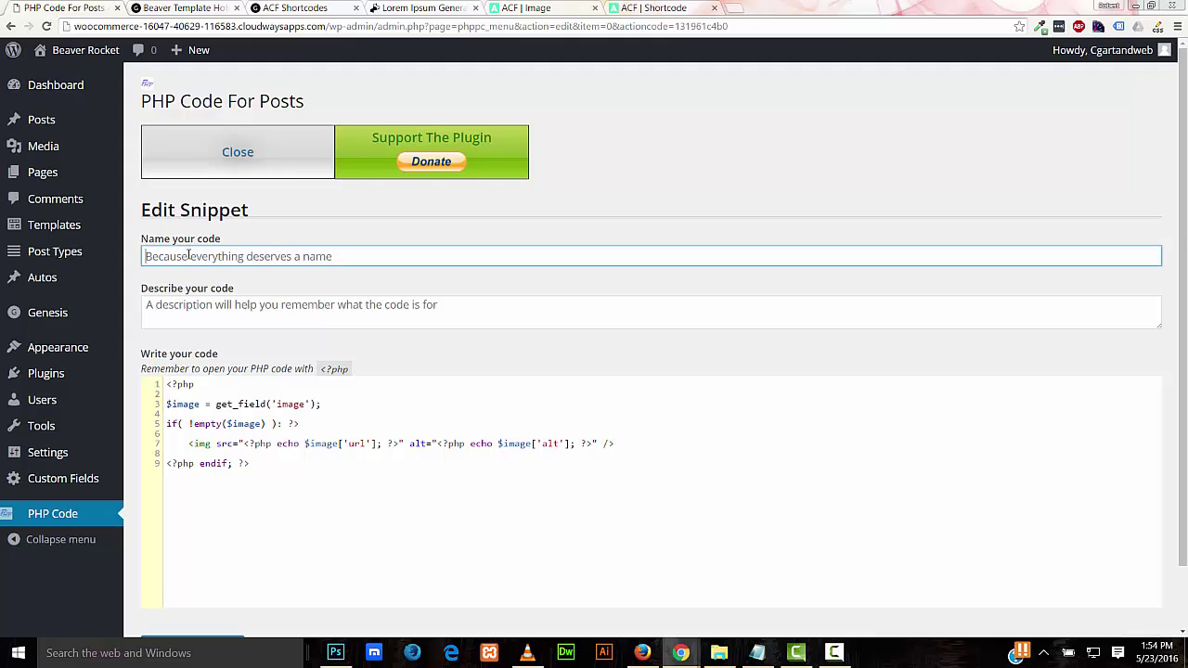
pyautogui.write('ACF I')
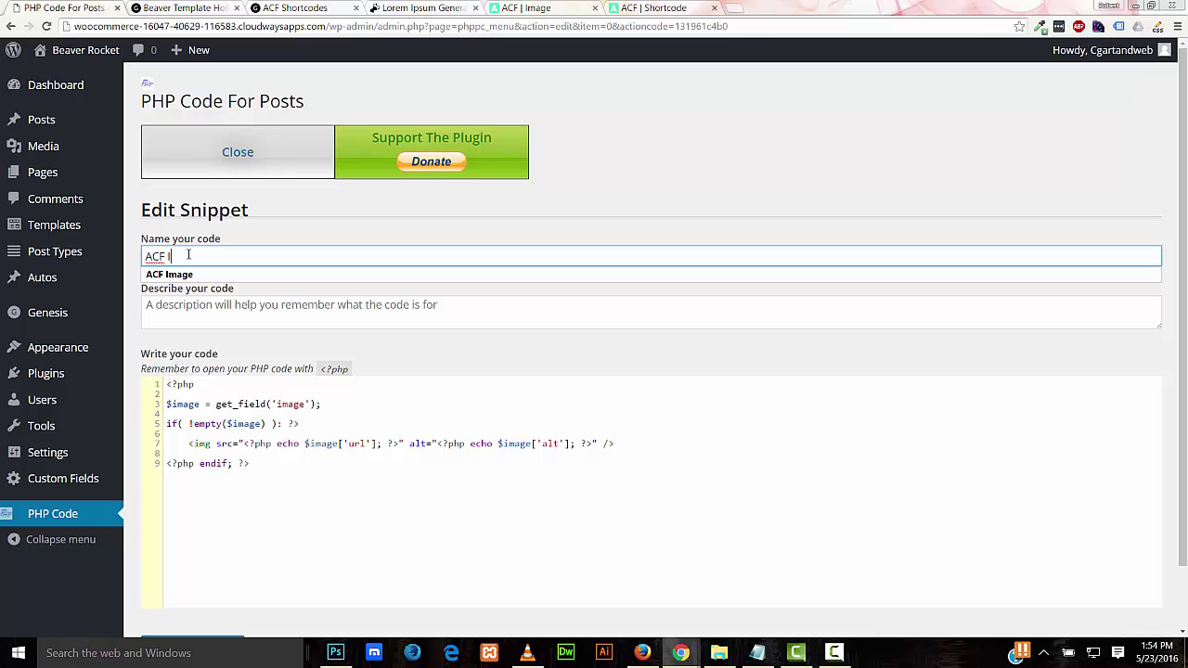
pyautogui.write('m')
pyautogui.click(176, 273)
pyautogui.click(345, 312)
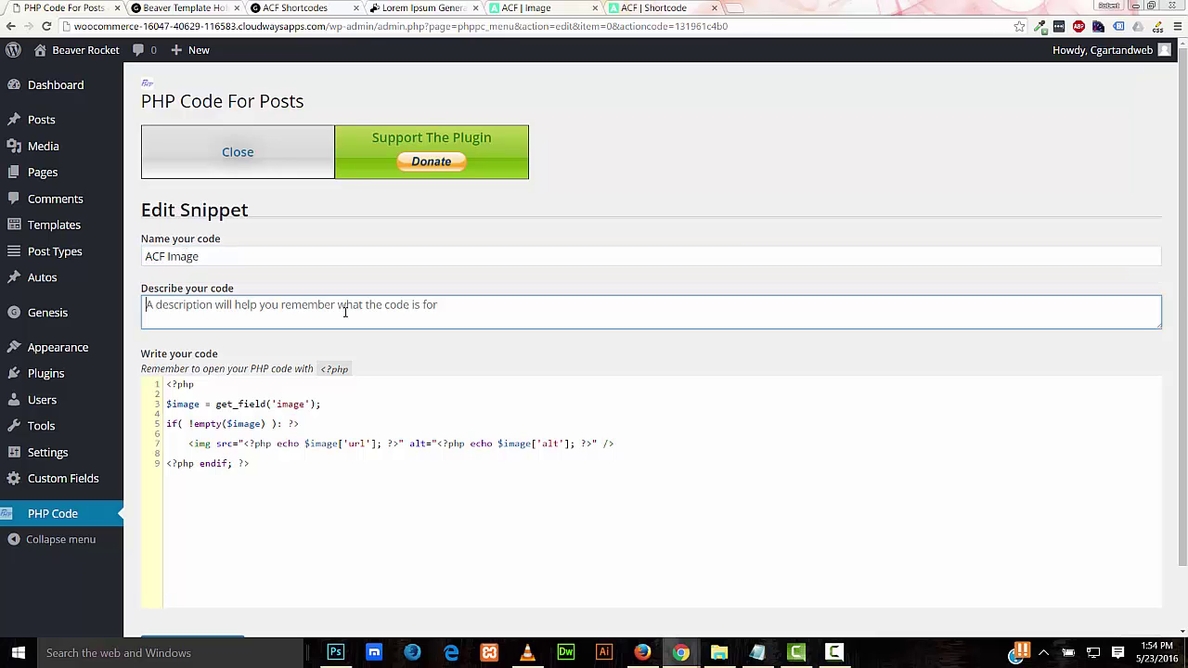
pyautogui.write('ACF Image')
# Replace 'image' in the snippet's get_field call with auto_image copied from the ACF Shortcodes page, and save the snippet
pyautogui.scroll(-1, 666, 455)
pyautogui.click(666, 454)
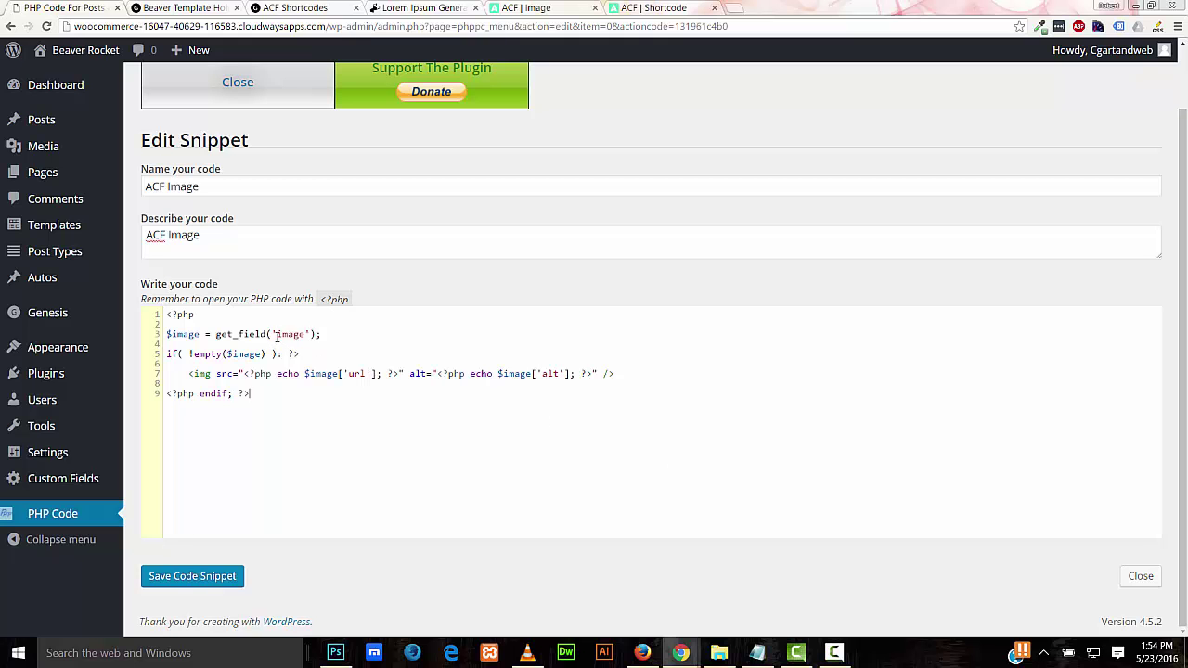
pyautogui.hotkey('ctrl', '3')
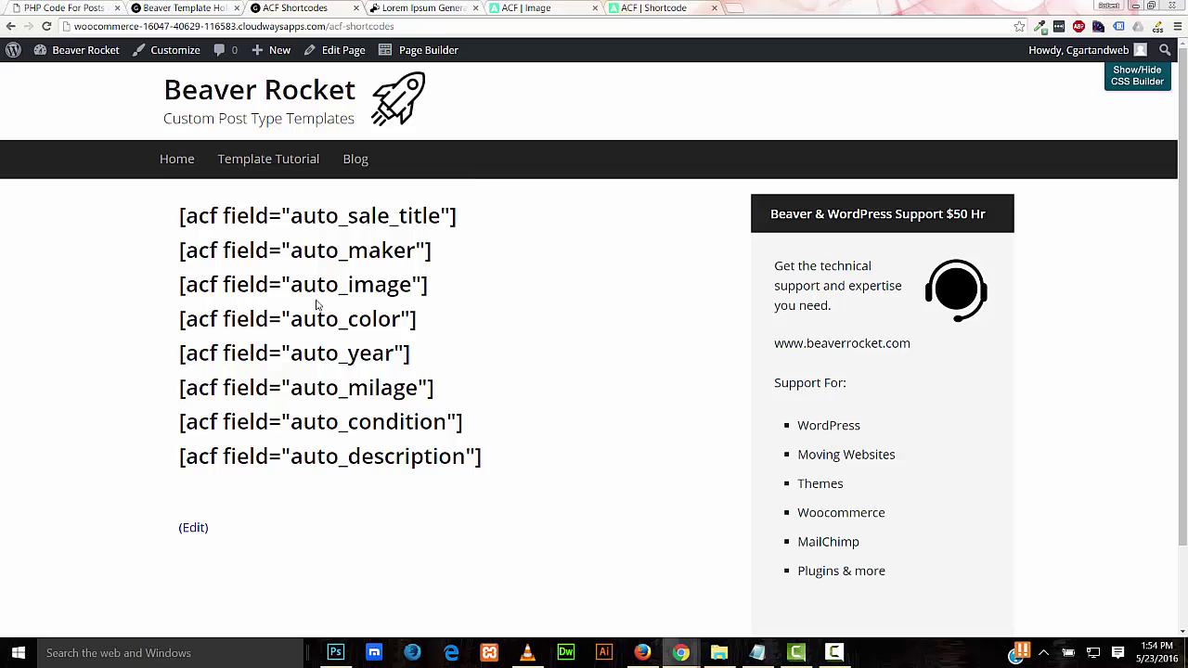
pyautogui.moveTo(295, 287); pyautogui.dragTo(413, 285)
pyautogui.rightClick(405, 292)
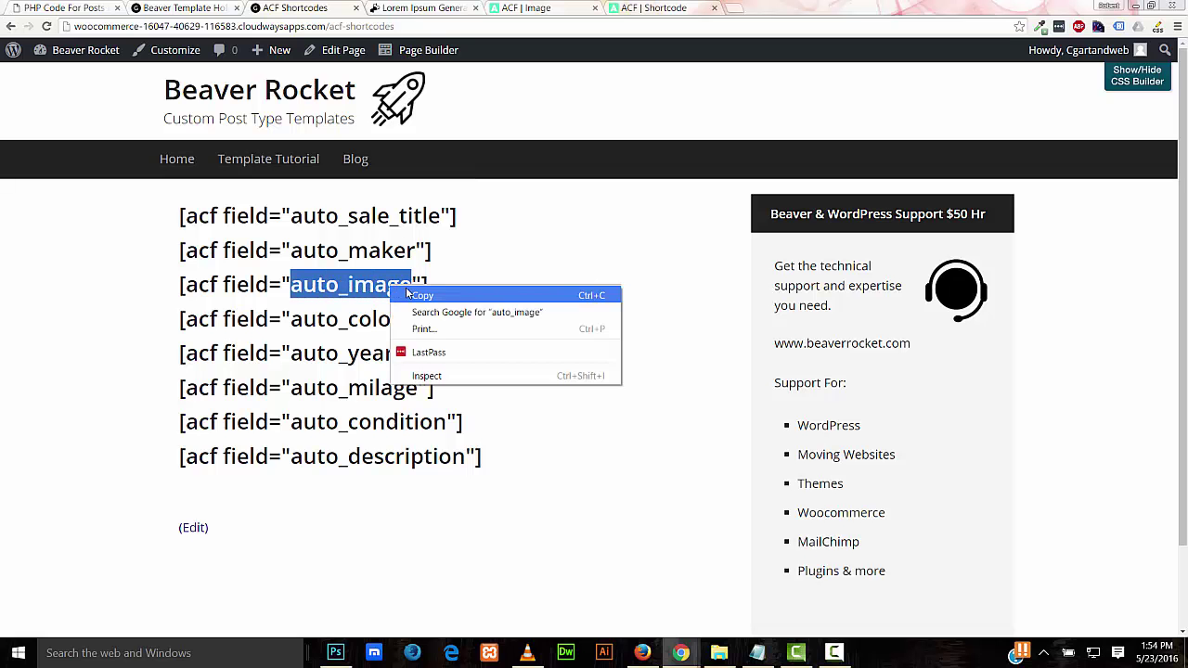
pyautogui.click(420, 295)
pyautogui.click(74, 12)
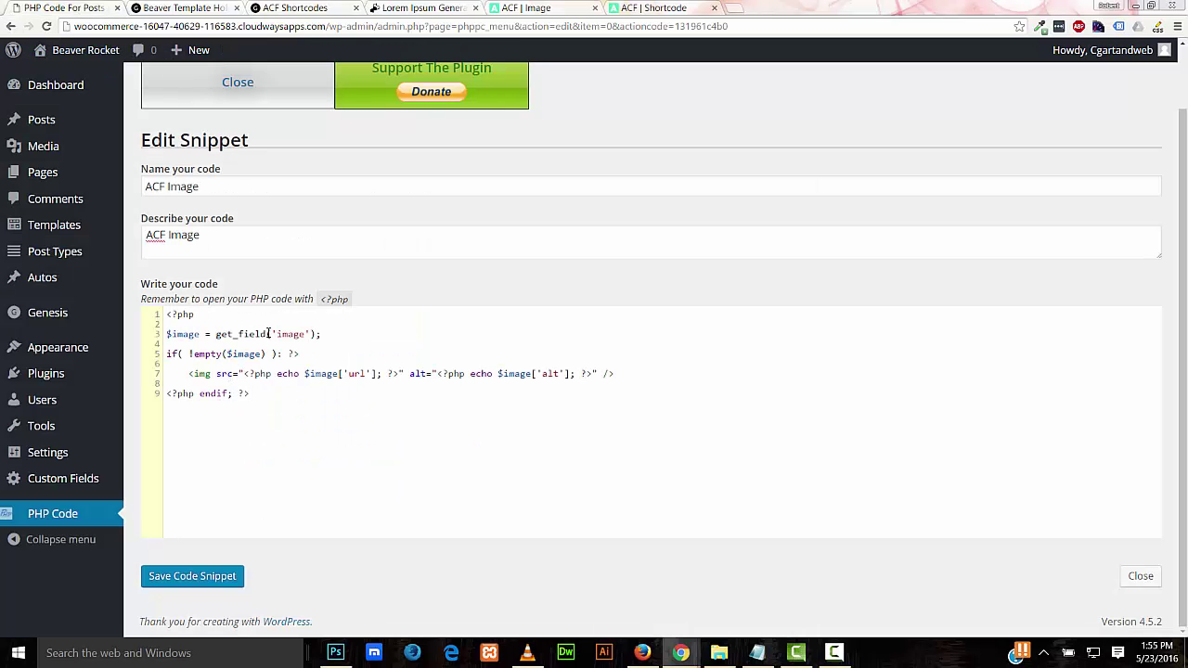
pyautogui.moveTo(278, 334); pyautogui.dragTo(306, 335)
pyautogui.hotkey('ctrl', 'v')
pyautogui.click(226, 583)
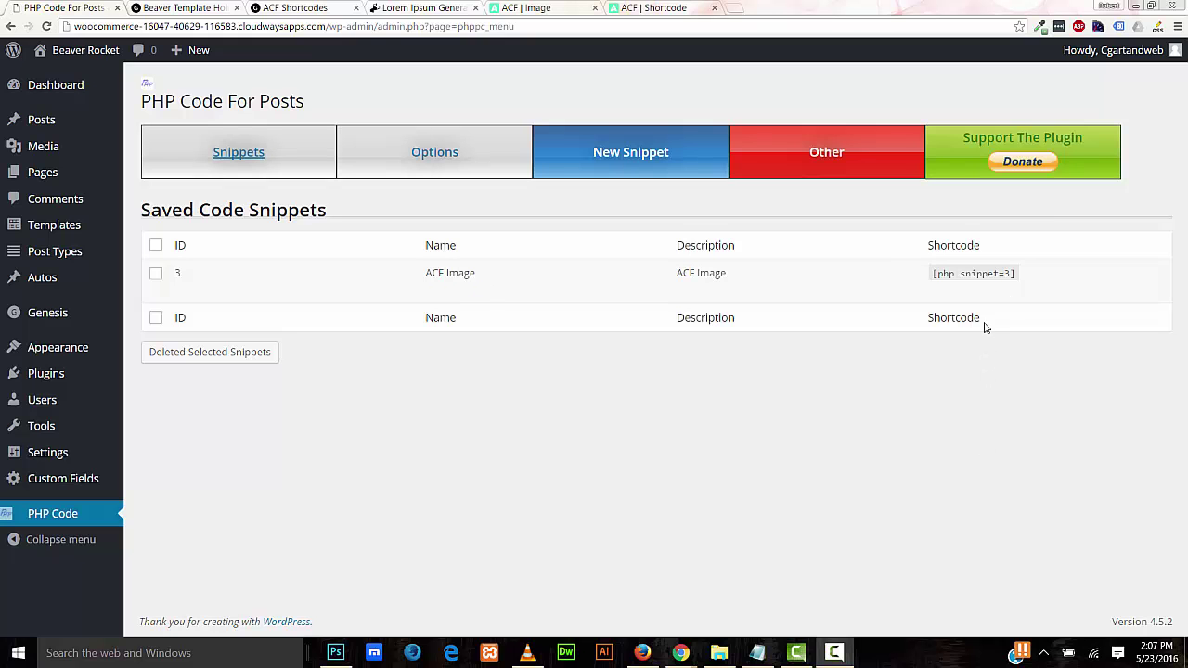
# Copy the ACF Image snippet's shortcode [php snippet=3] into a new HTML module in the page's left column and save the module
pyautogui.moveTo(933, 275); pyautogui.dragTo(1004, 277)
pyautogui.rightClick(1004, 278)
pyautogui.click(1002, 285)
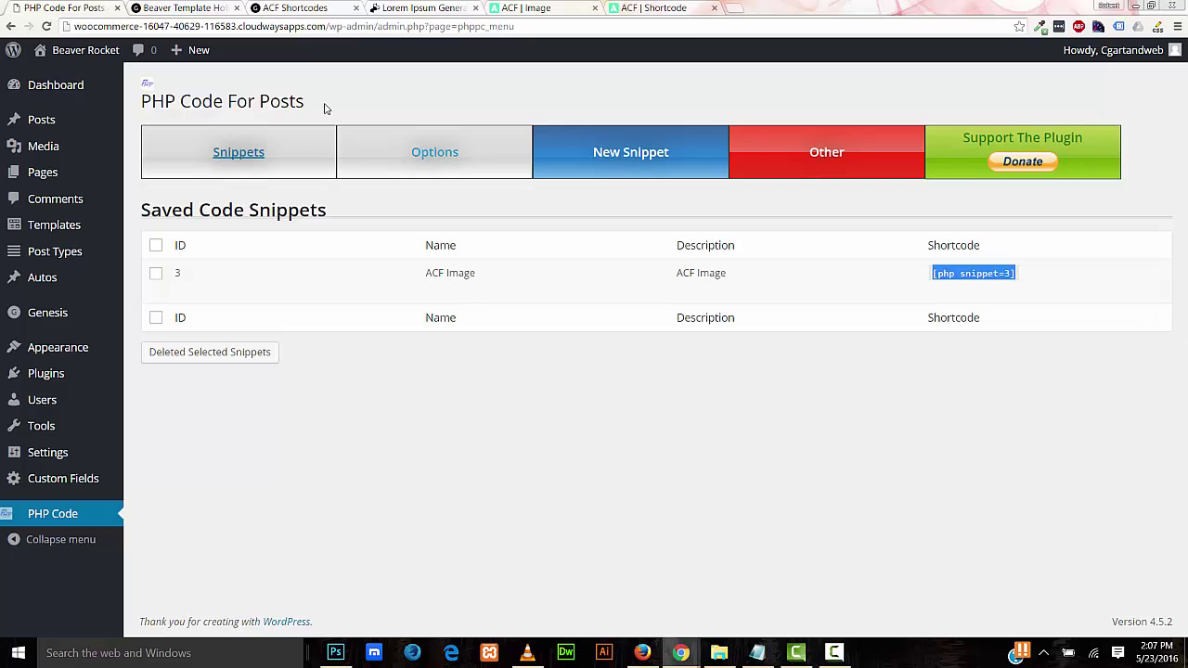
pyautogui.click(189, 10)
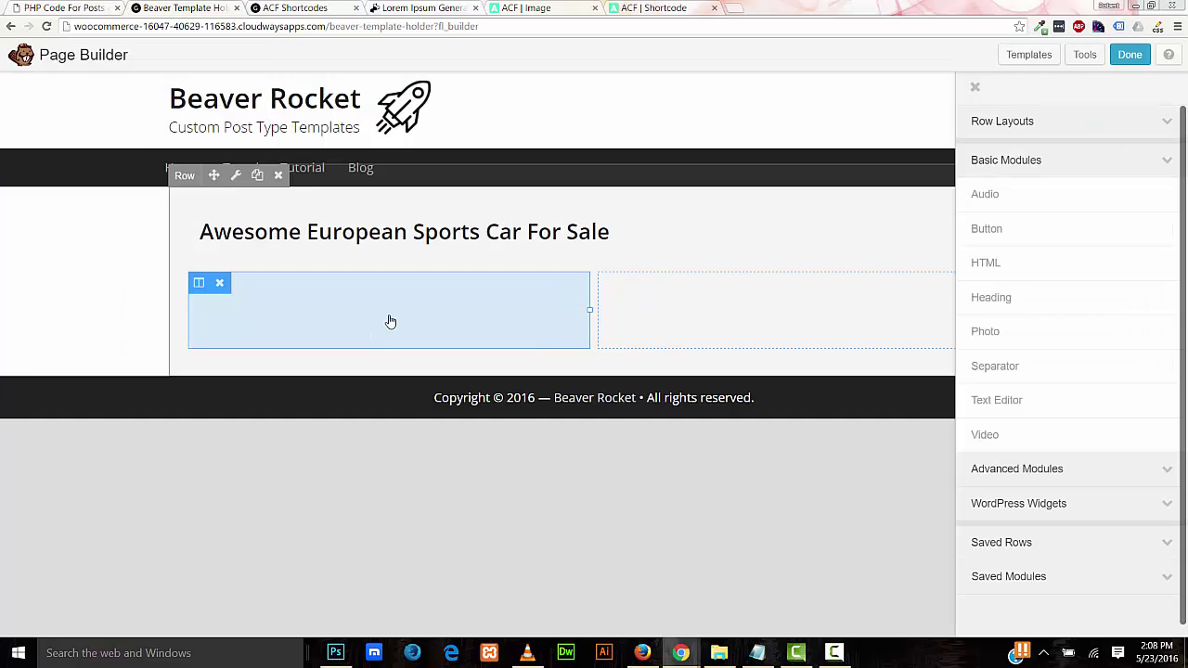
pyautogui.moveTo(993, 265); pyautogui.dragTo(498, 343)
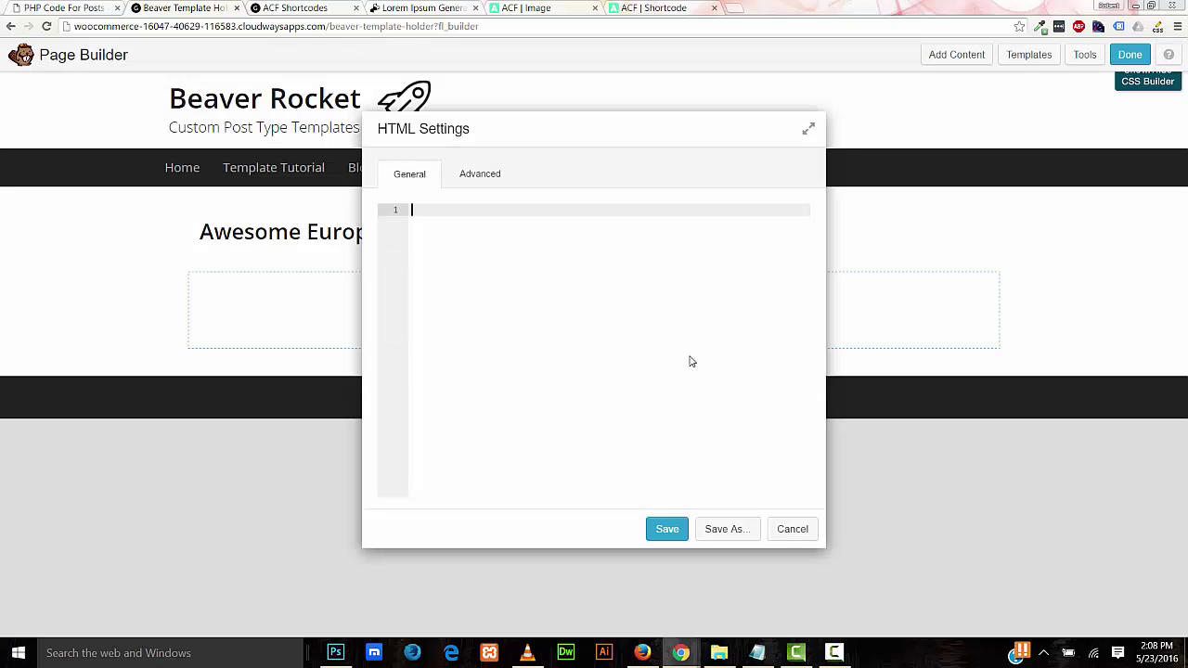
pyautogui.rightClick(478, 217)
pyautogui.click(526, 298)
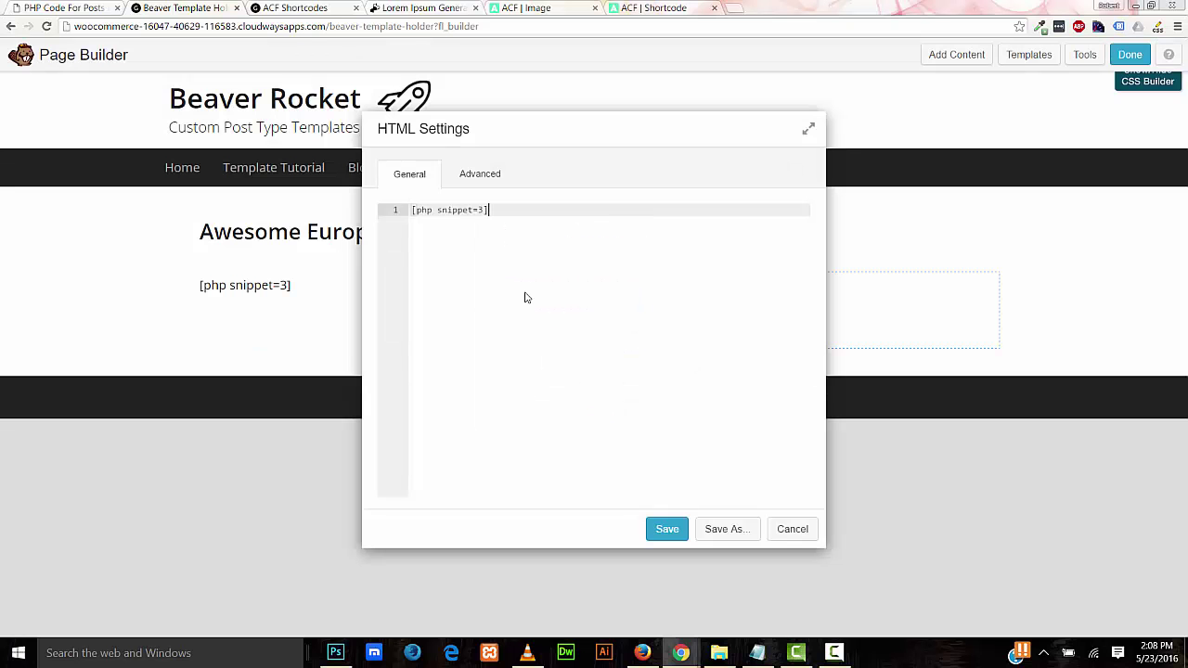
pyautogui.click(666, 529)
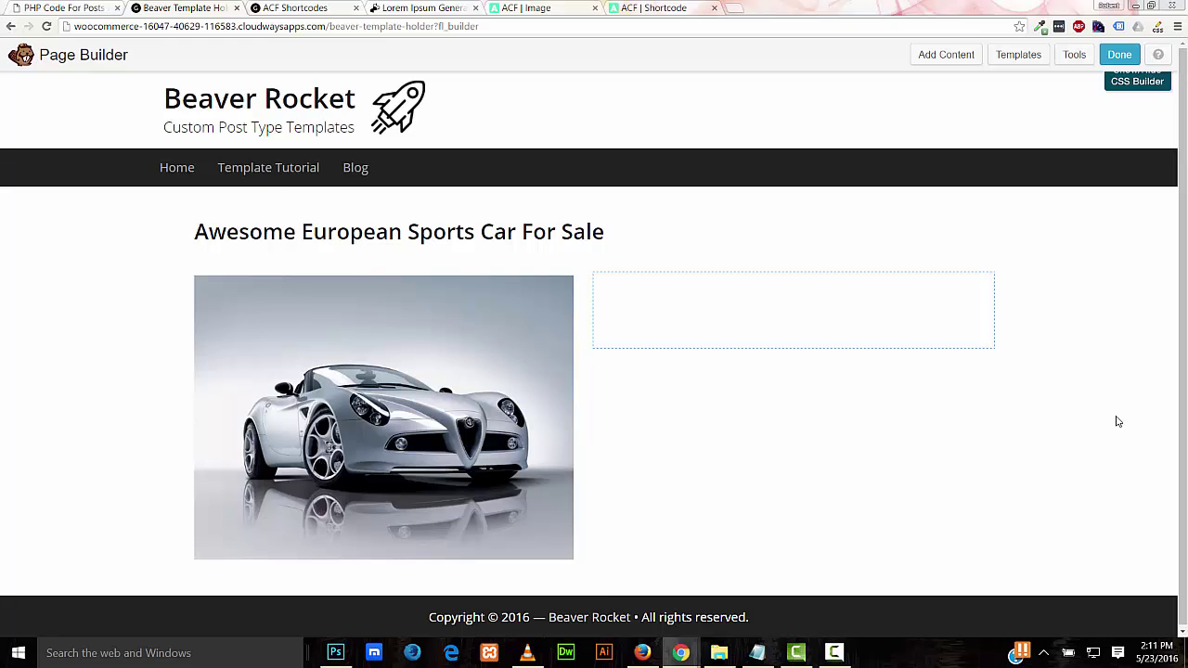
# Give the car image's HTML module the CSS class acf-image and save the module
pyautogui.moveTo(386, 399)
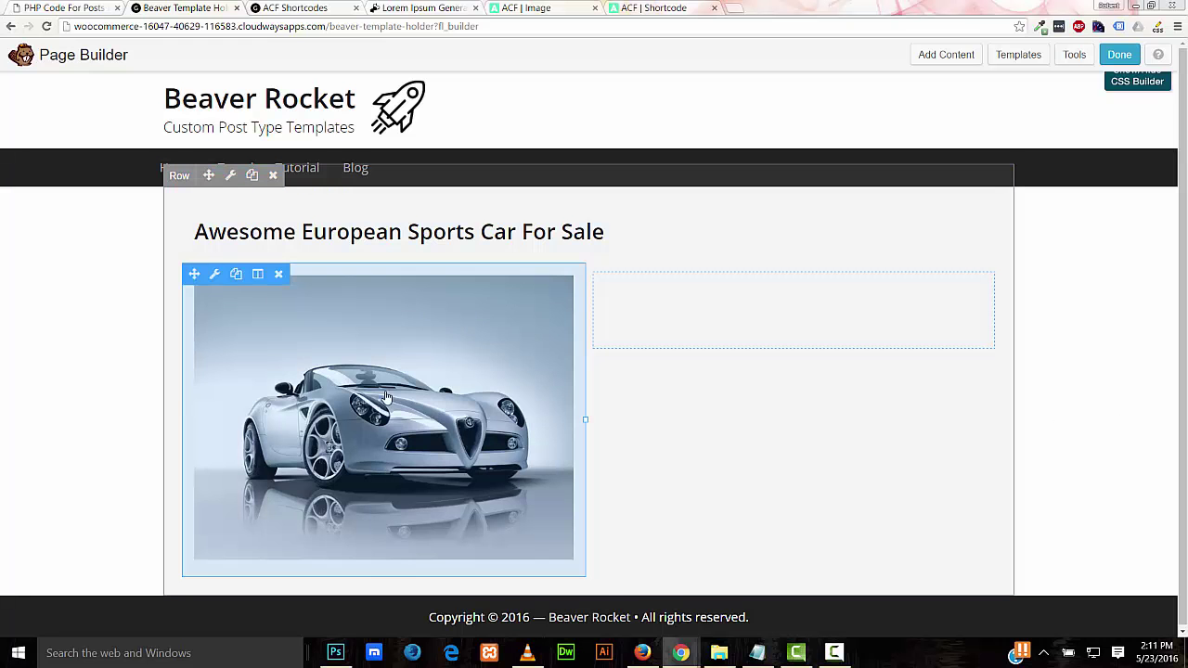
pyautogui.click(216, 275)
pyautogui.click(473, 175)
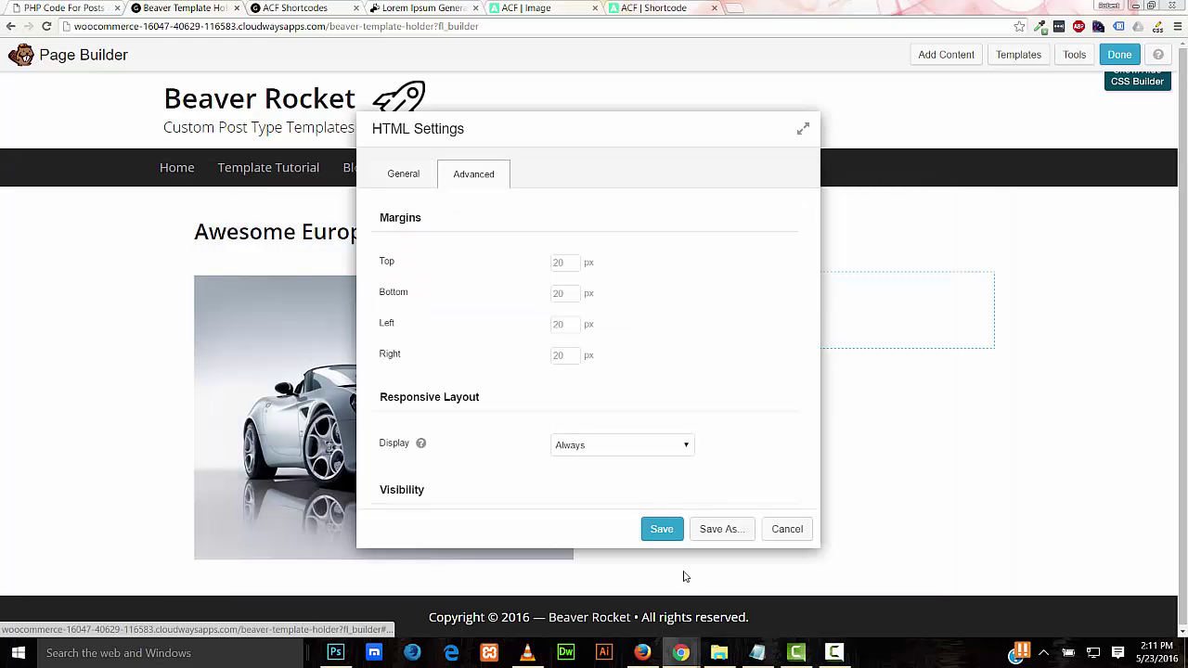
pyautogui.moveTo(808, 310); pyautogui.dragTo(799, 491)
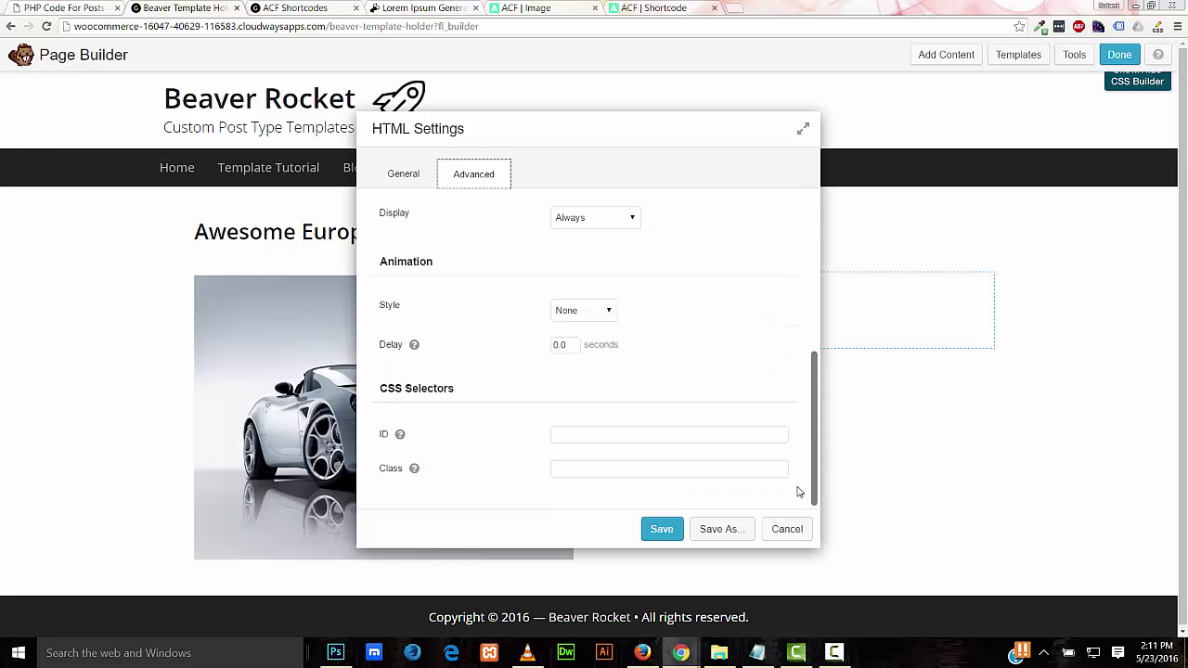
pyautogui.click(608, 462)
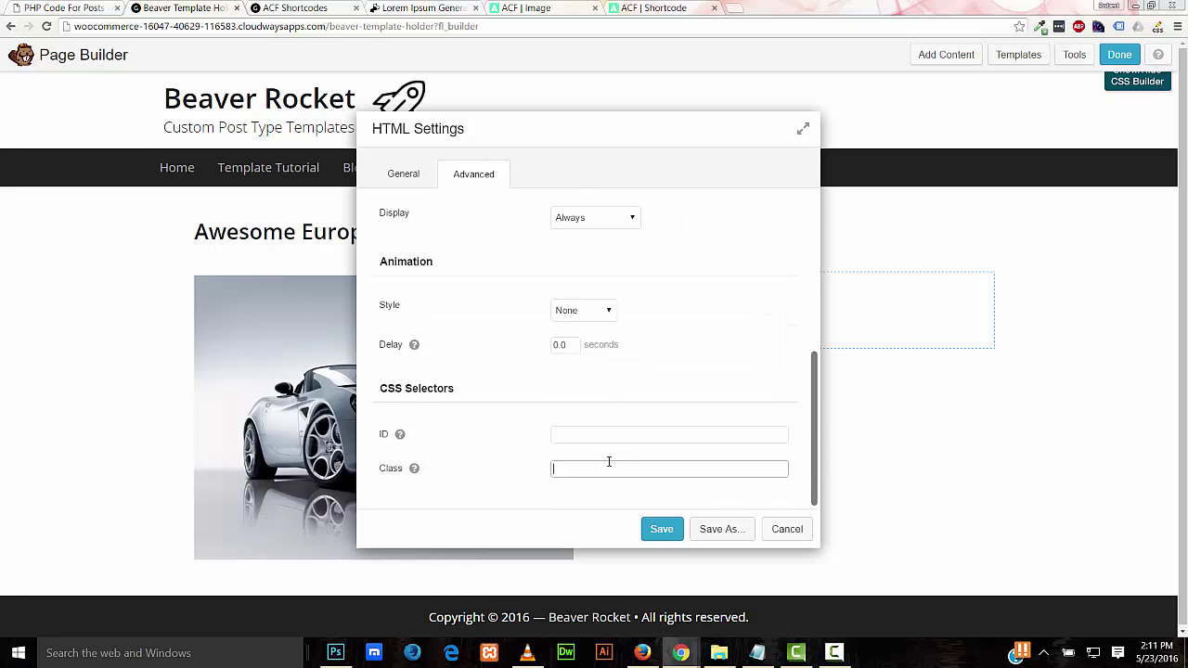
pyautogui.write('acf-image')
pyautogui.click(674, 528)
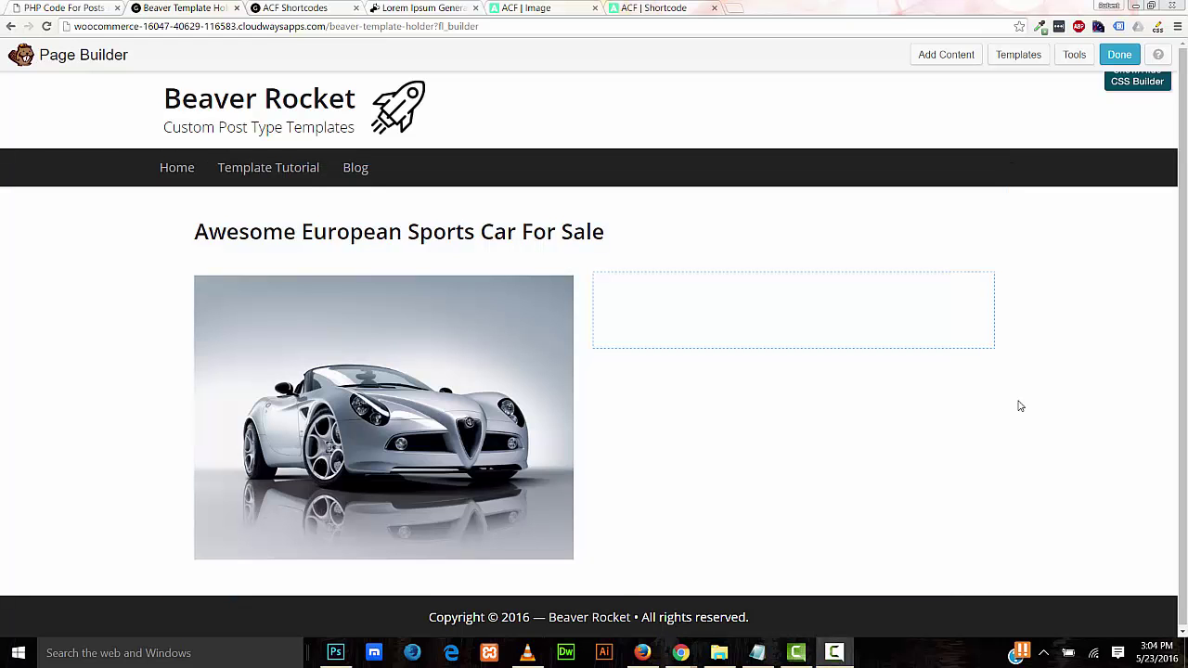
# Start an empty .acf-image img { } rule in the Page Builder's global CSS settings
pyautogui.click(1074, 53)
pyautogui.click(594, 369)
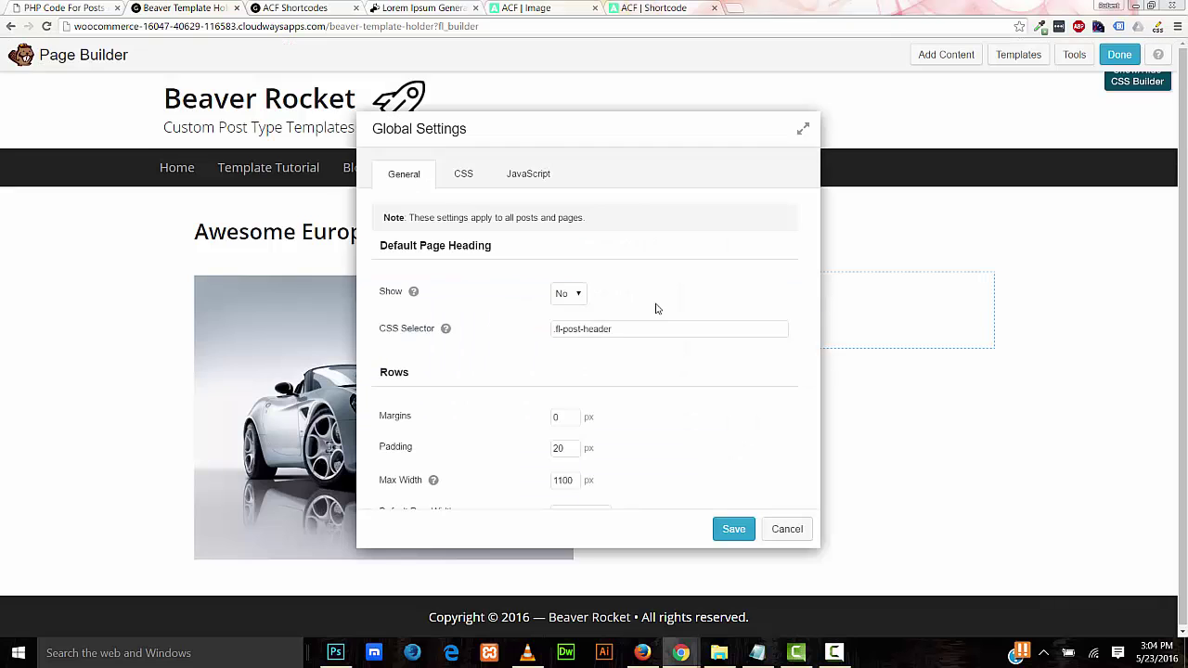
pyautogui.click(453, 183)
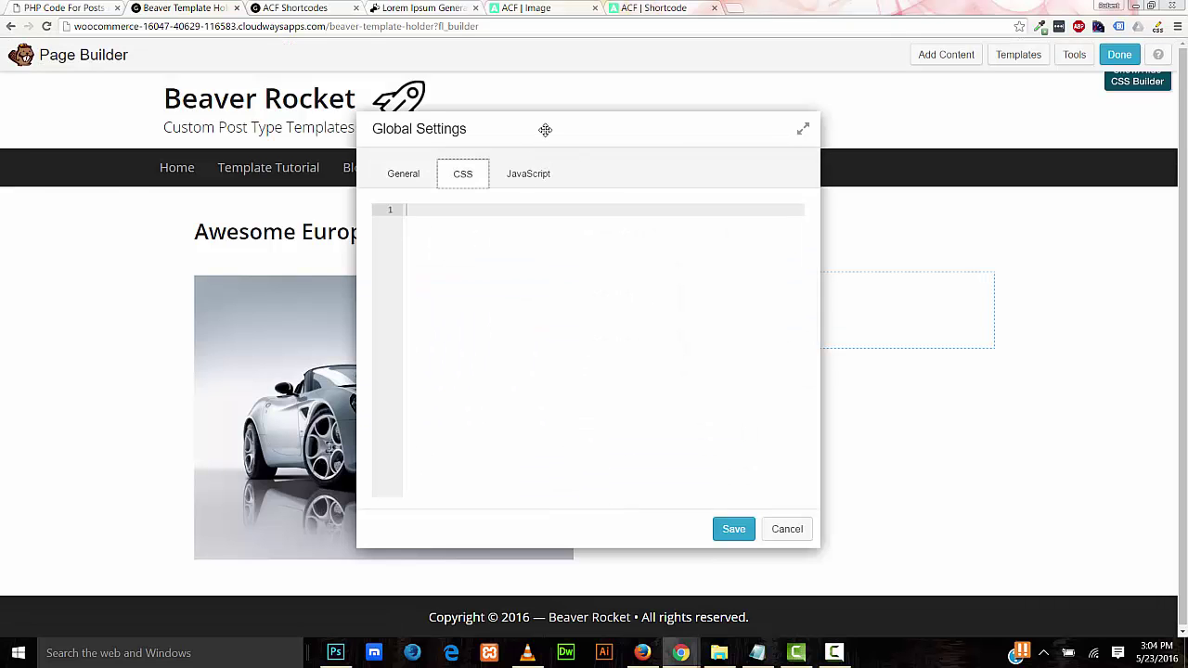
pyautogui.moveTo(544, 127); pyautogui.dragTo(795, 122)
pyautogui.click(729, 214)
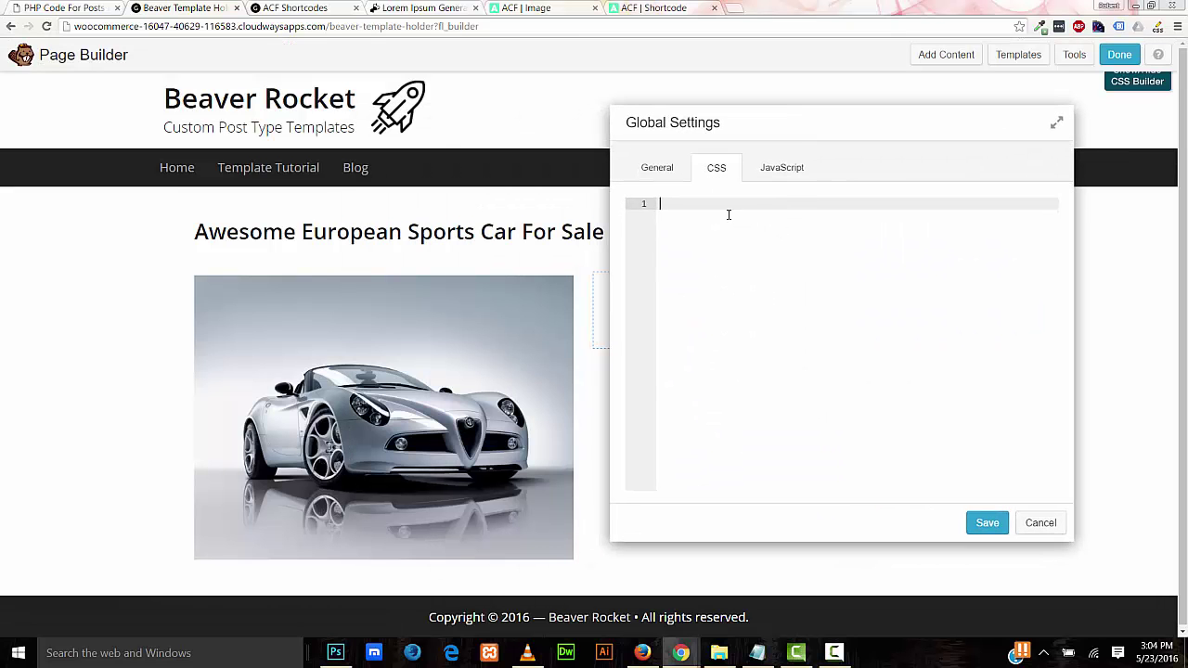
pyautogui.write('.acf-image img')
pyautogui.write('{')
pyautogui.press('Return')
pyautogui.press('Return')
pyautogui.write('}')
pyautogui.press('Up')
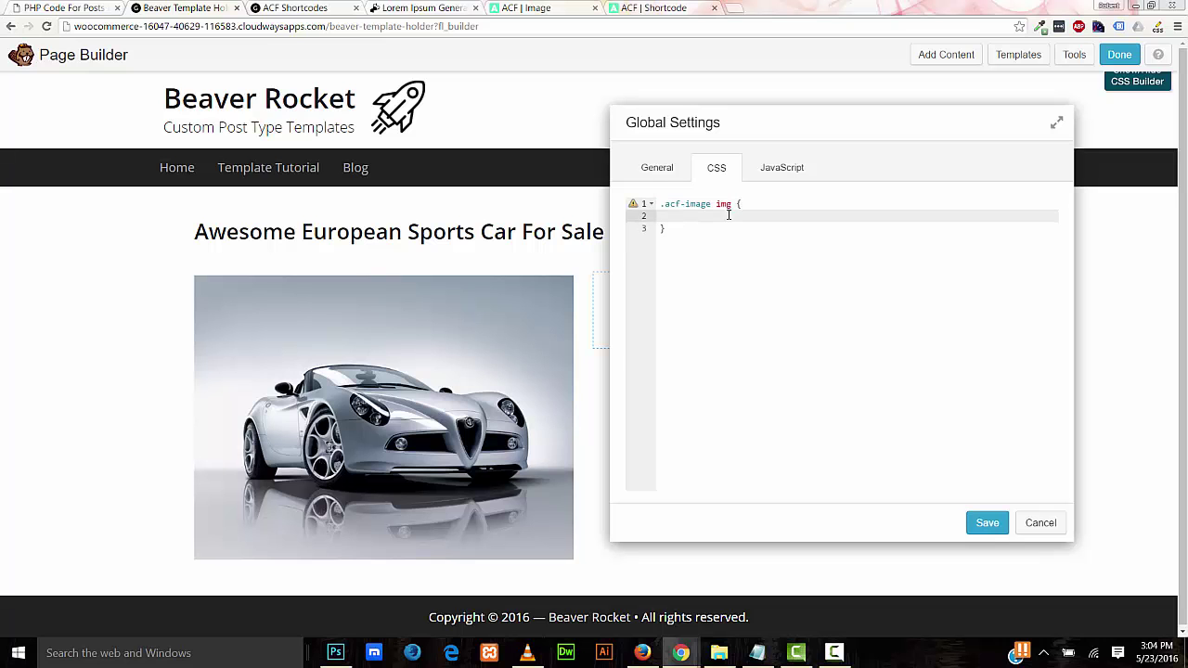
# Add box-shadow: 3px 3px 7px #000000; to the .acf-image img rule and save the global settings
pyautogui.write('box')
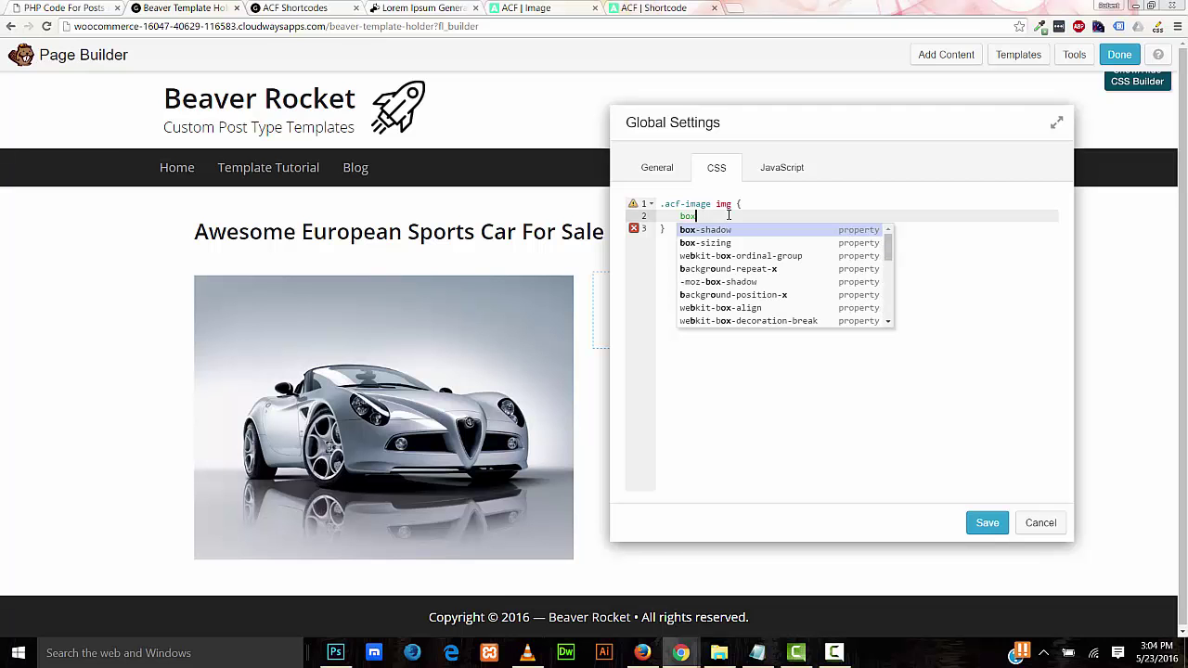
pyautogui.press('Return')
pyautogui.write('3px')
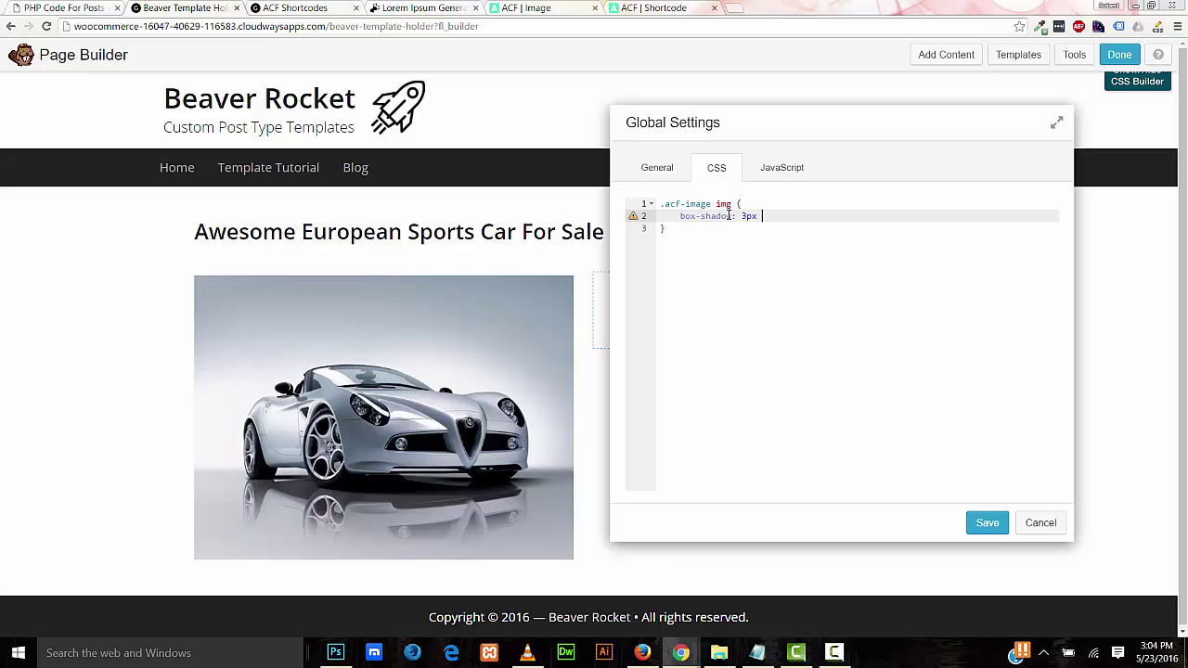
pyautogui.write(' 3px 7px #')
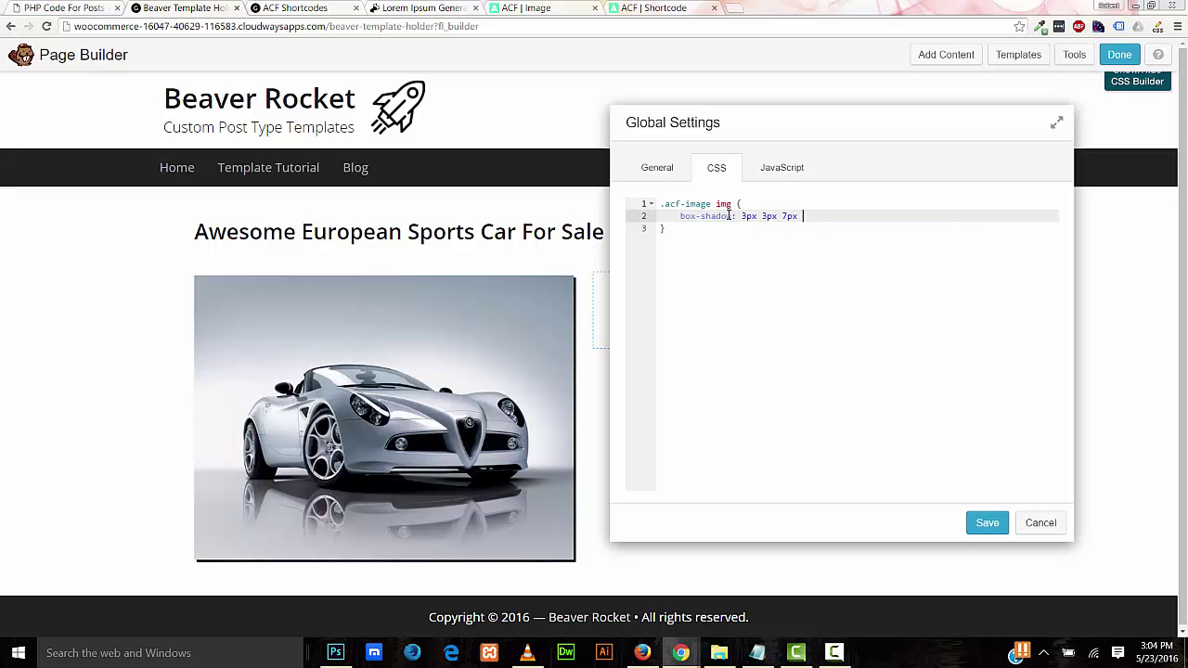
pyautogui.write('0000')
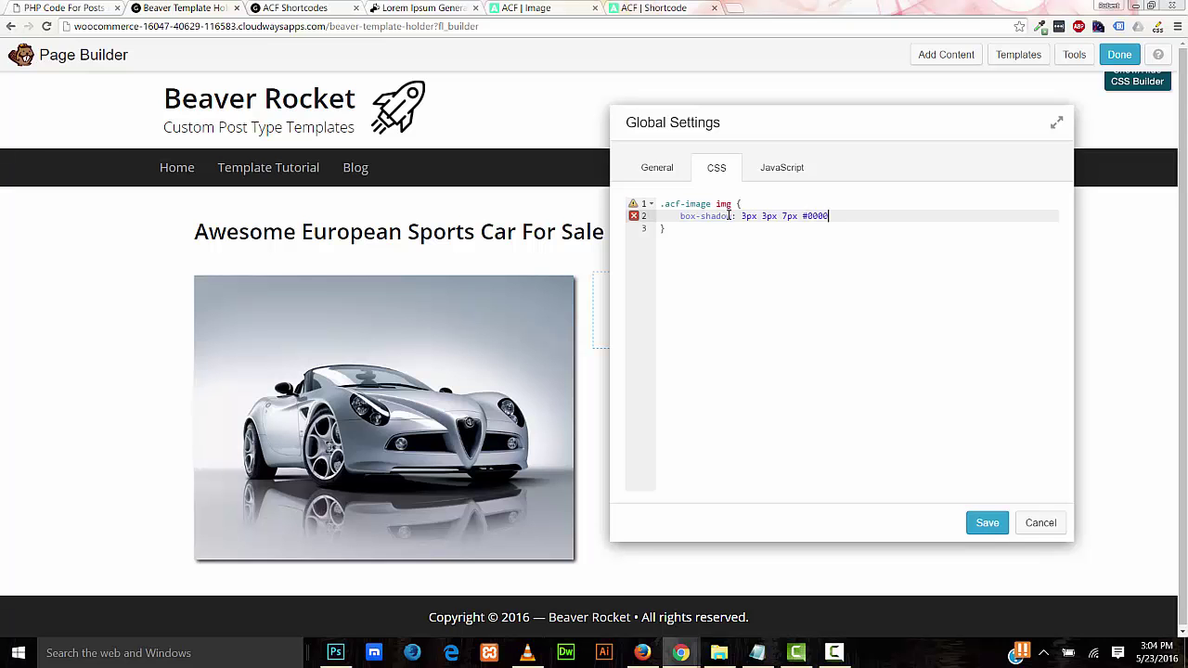
pyautogui.write('00;')
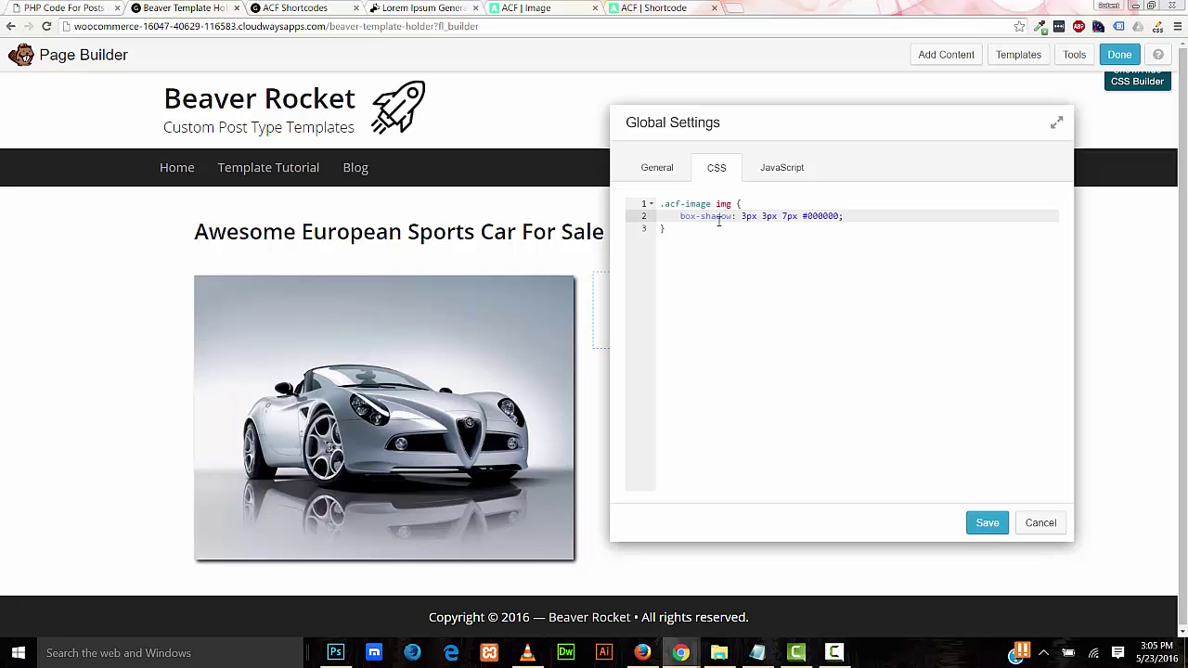
pyautogui.click(976, 524)
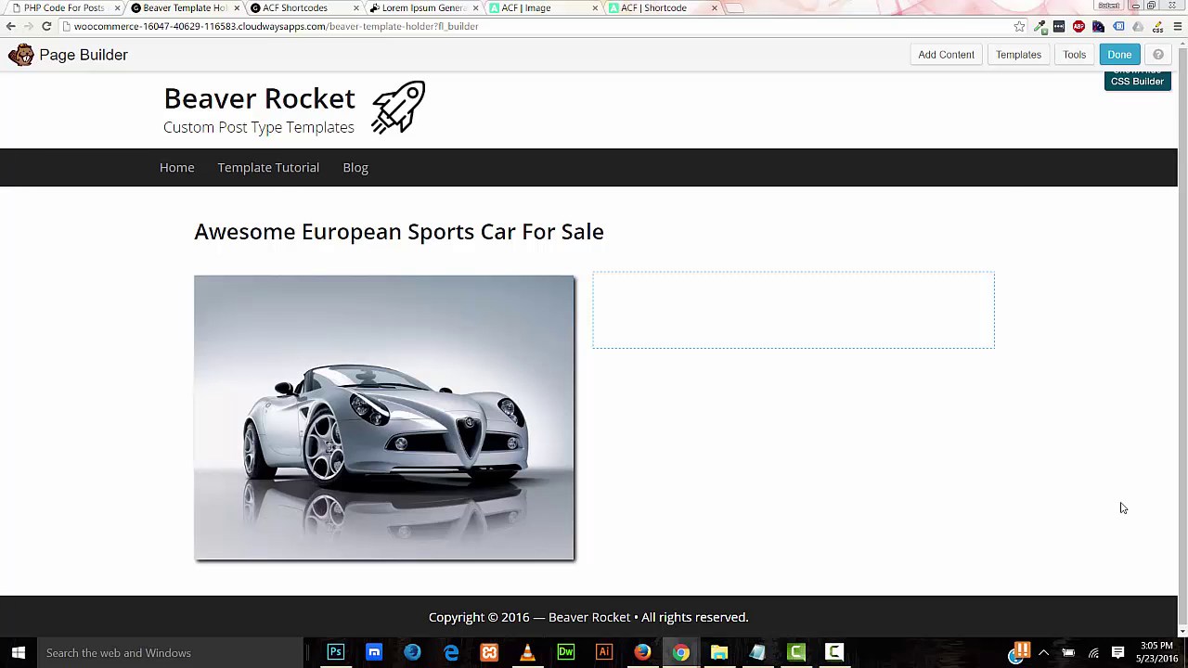
# Set the sale title heading's HTML tag to h1 and save the module
pyautogui.moveTo(339, 228)
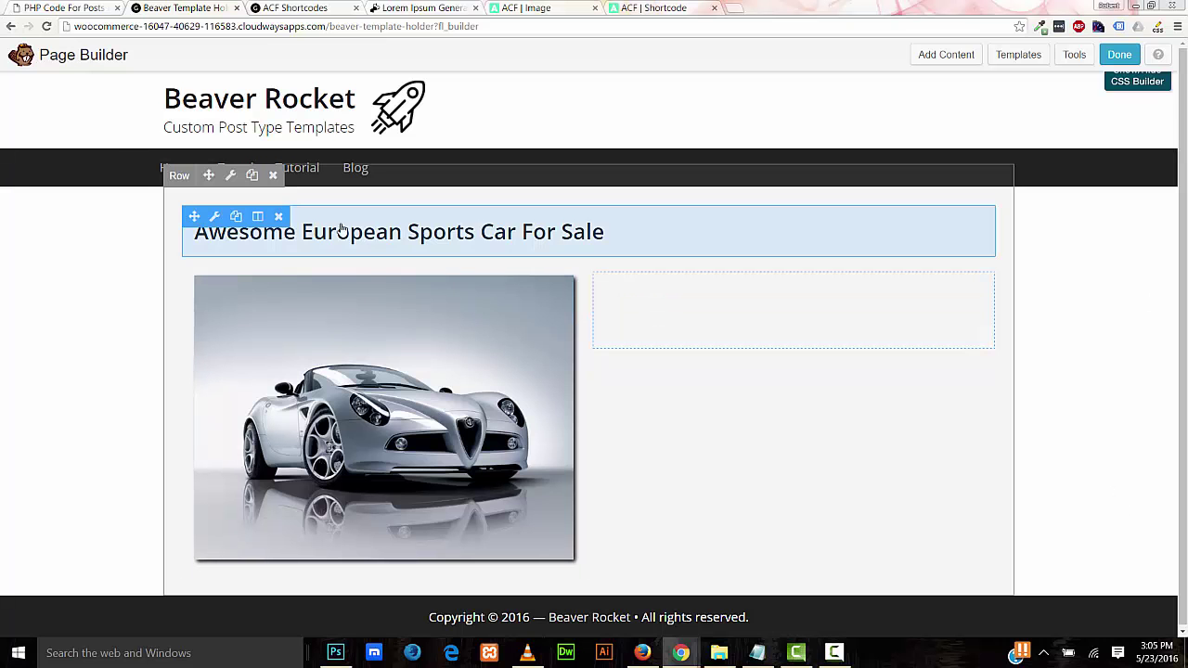
pyautogui.click(218, 217)
pyautogui.click(477, 179)
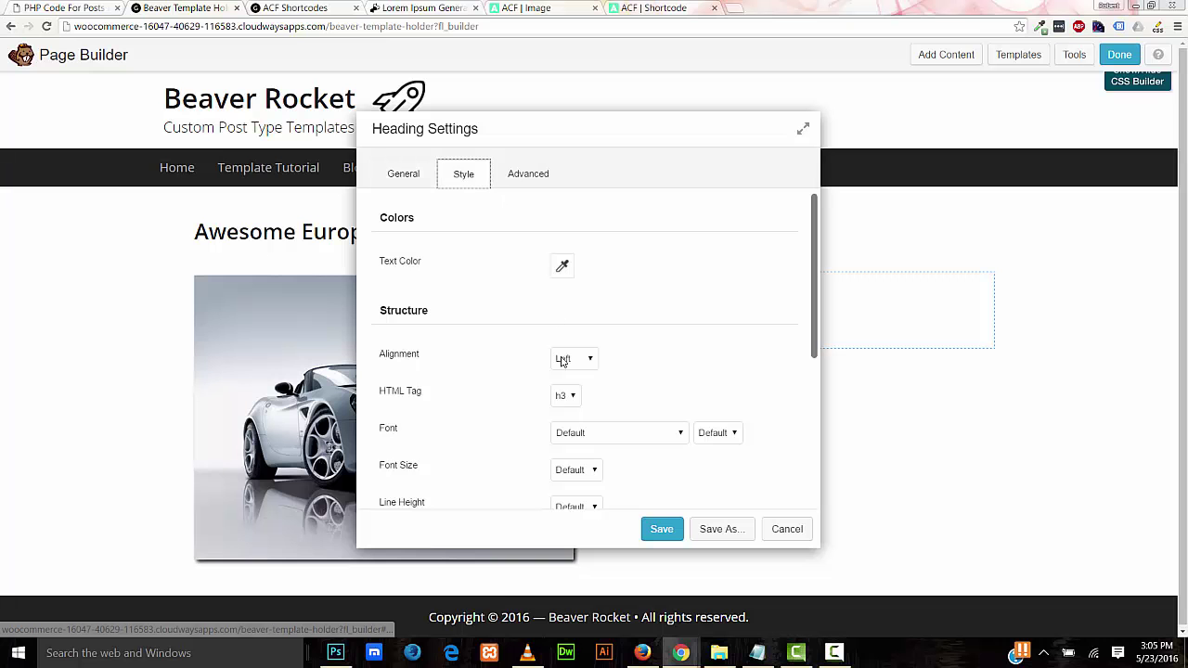
pyautogui.click(563, 396)
pyautogui.click(565, 406)
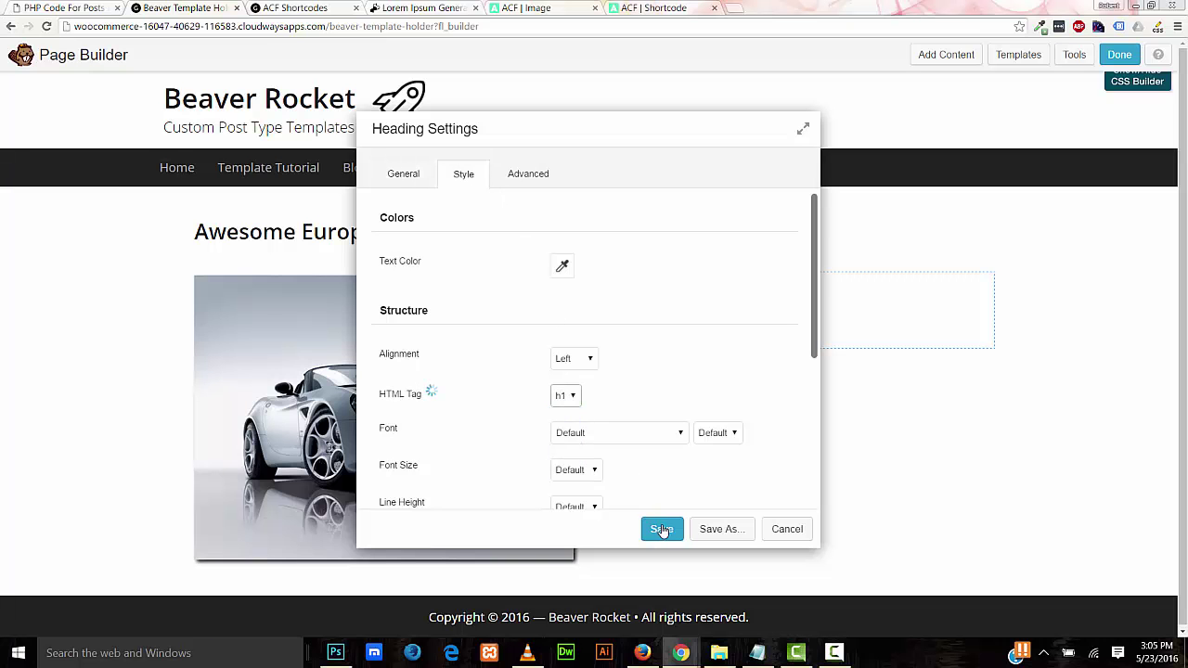
pyautogui.click(661, 529)
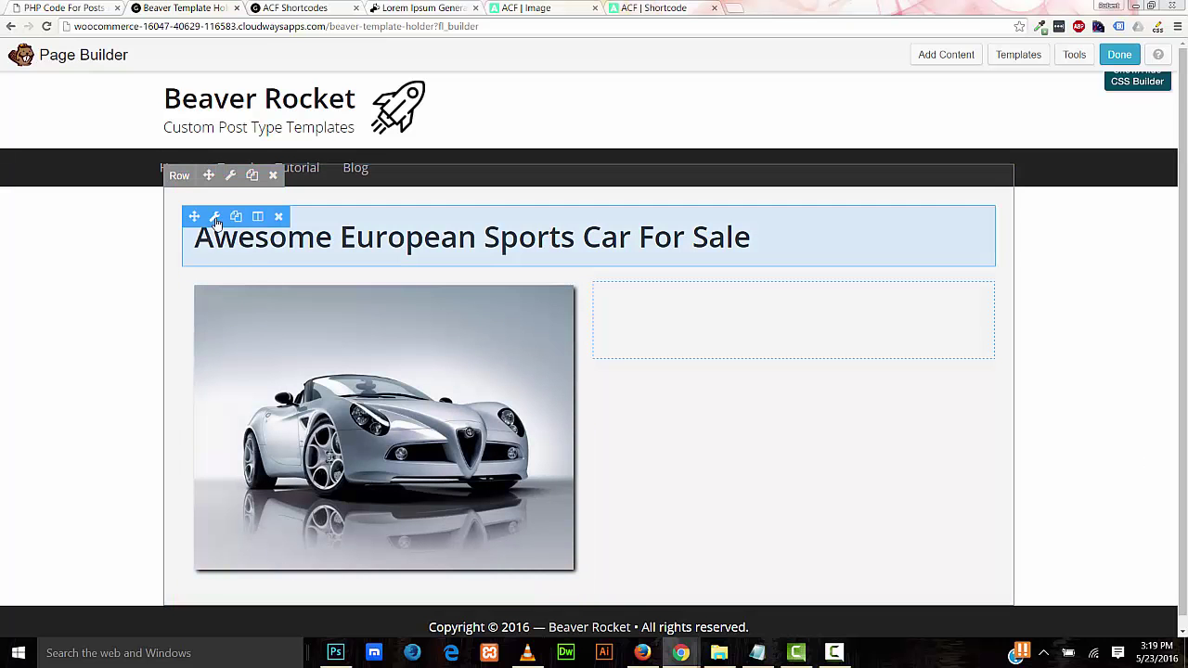
# Change the sale title heading's text color to a dark blue, with its settings dialog moved off the title
pyautogui.click(283, 254)
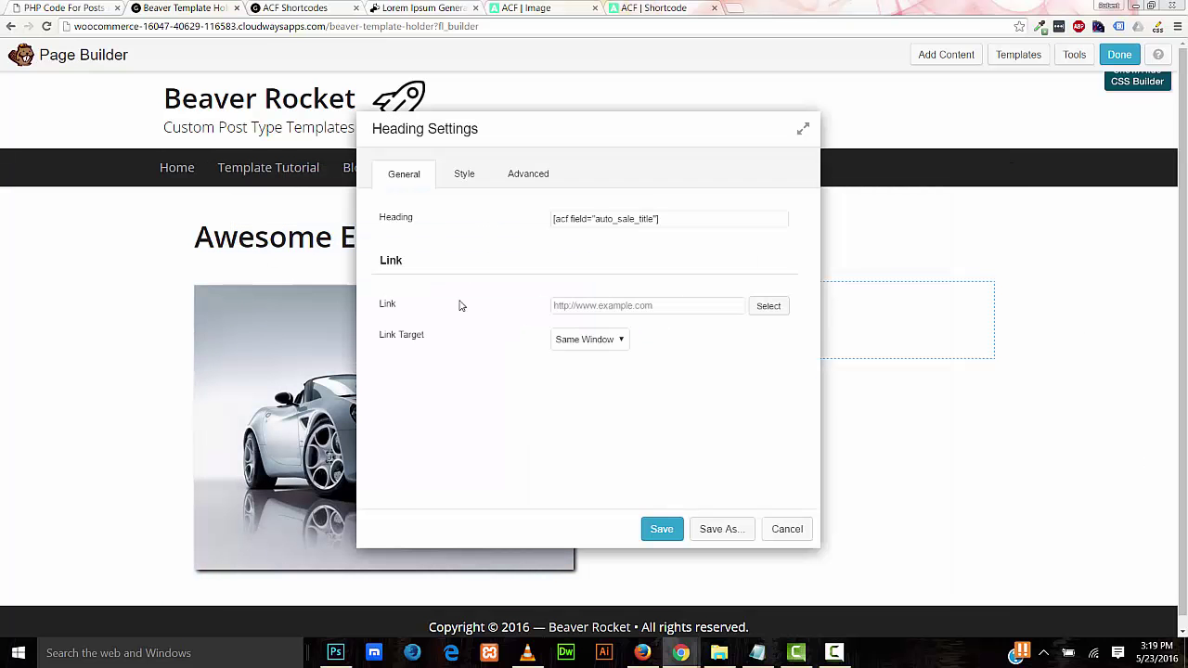
pyautogui.click(463, 174)
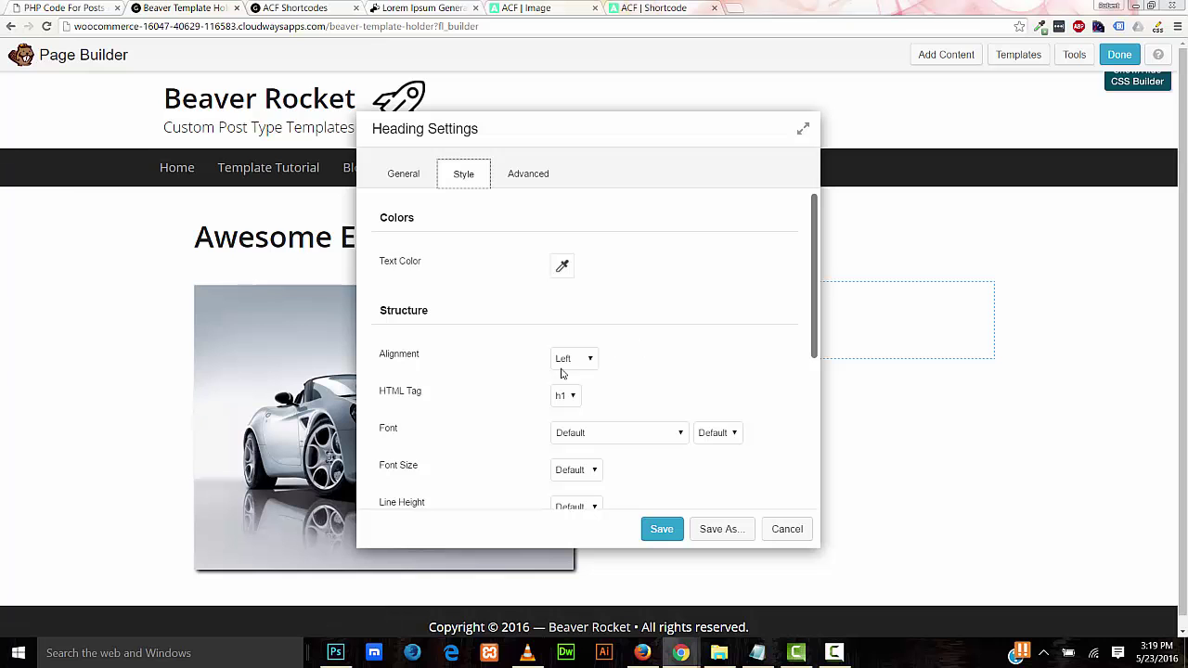
pyautogui.moveTo(816, 283); pyautogui.dragTo(815, 297)
pyautogui.click(561, 243)
pyautogui.click(700, 337)
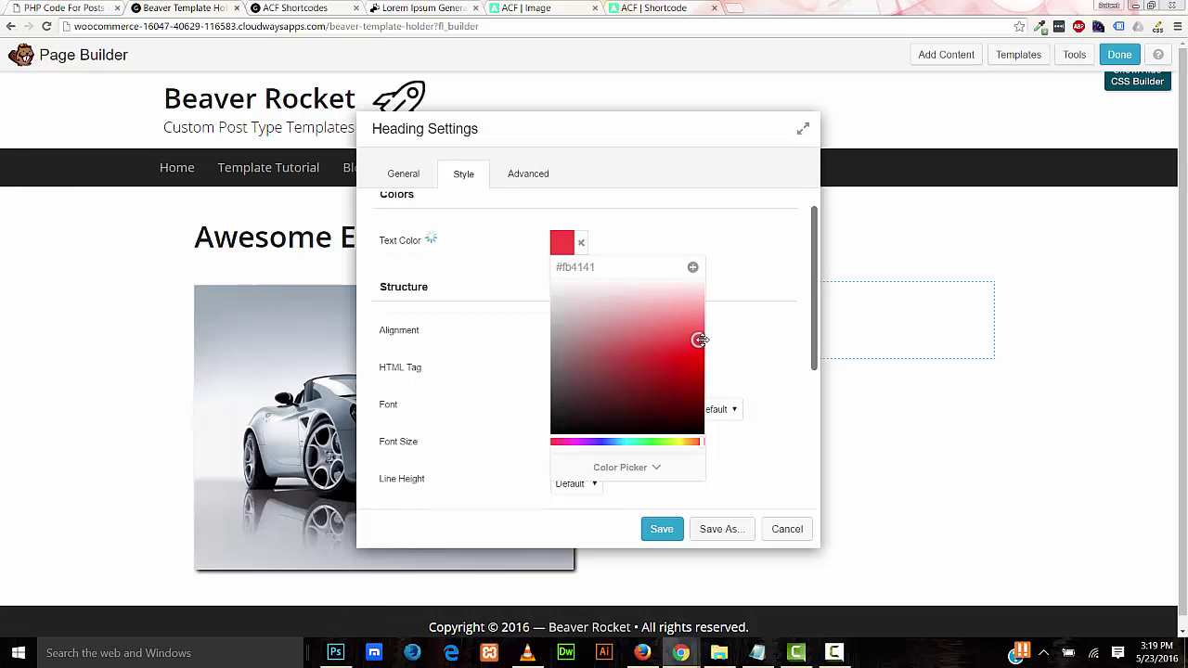
pyautogui.click(715, 342)
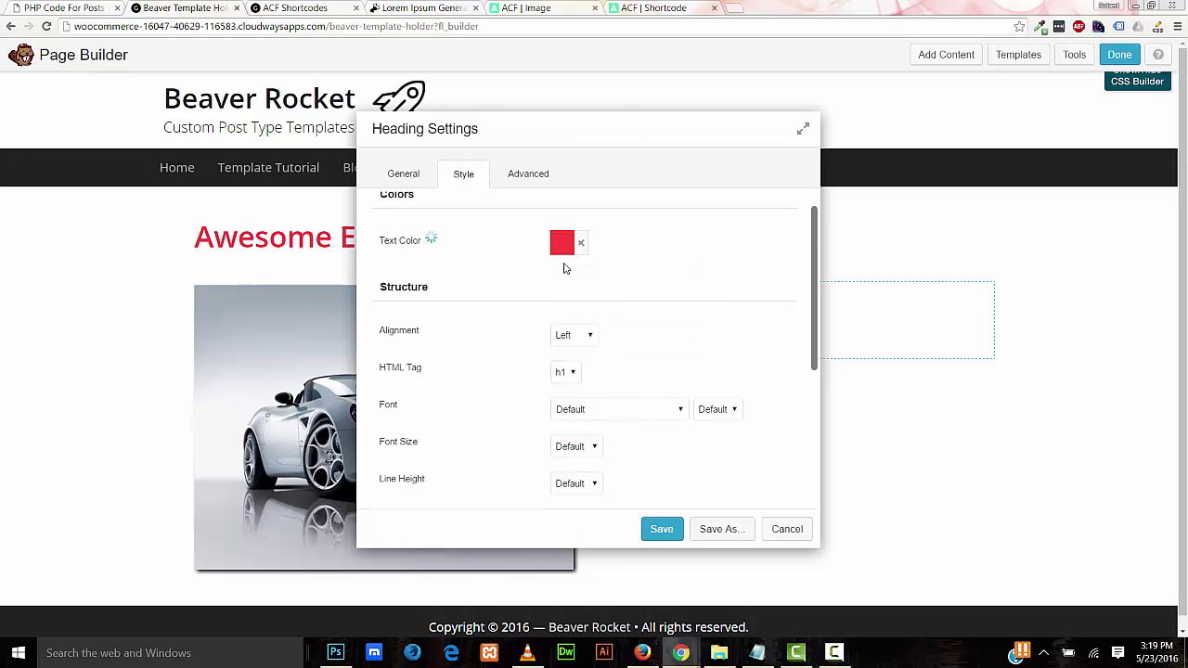
pyautogui.click(564, 247)
pyautogui.moveTo(599, 156); pyautogui.dragTo(909, 326)
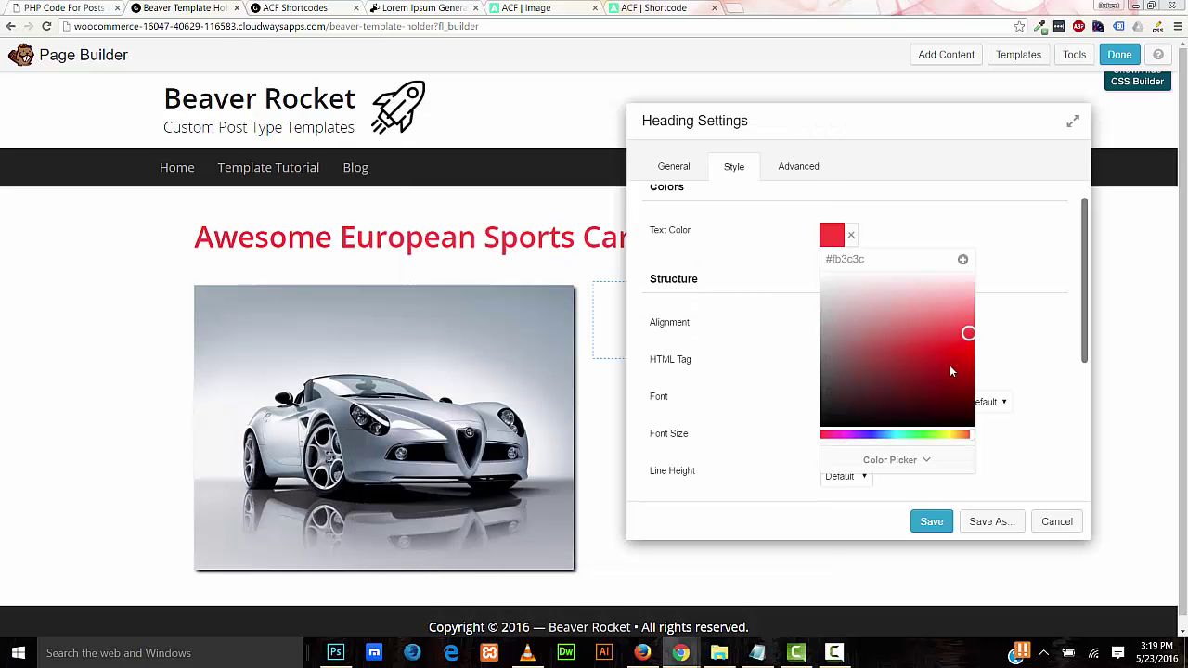
pyautogui.click(899, 434)
pyautogui.moveTo(902, 439); pyautogui.dragTo(891, 436)
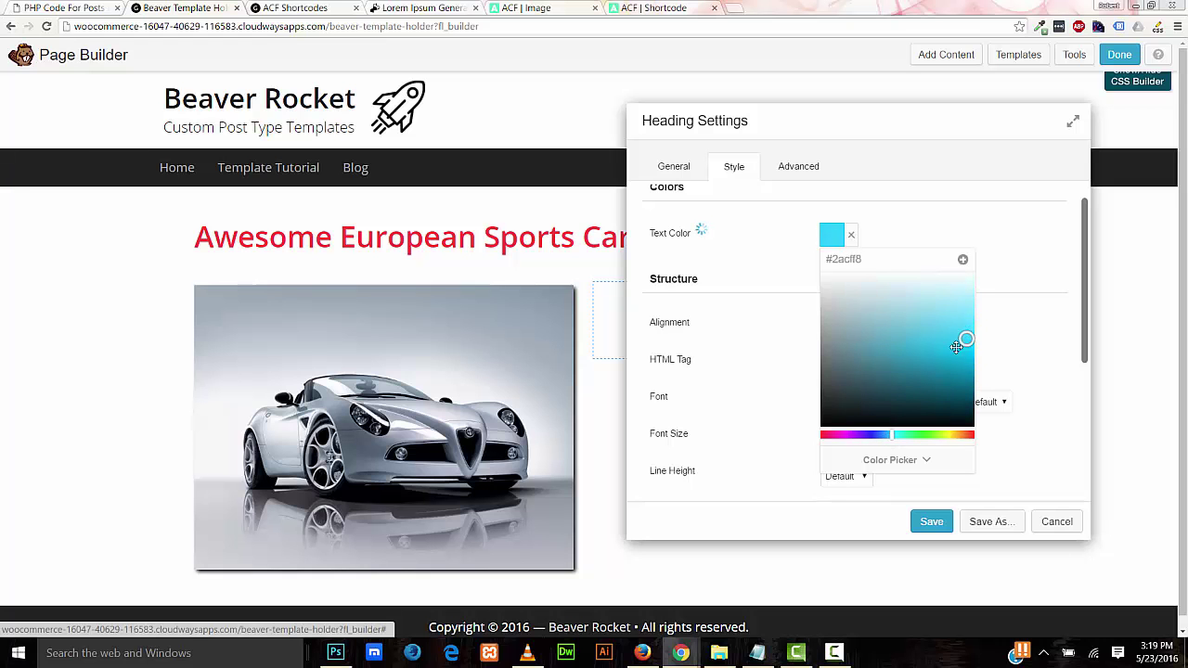
pyautogui.moveTo(960, 344); pyautogui.dragTo(934, 371)
pyautogui.click(789, 348)
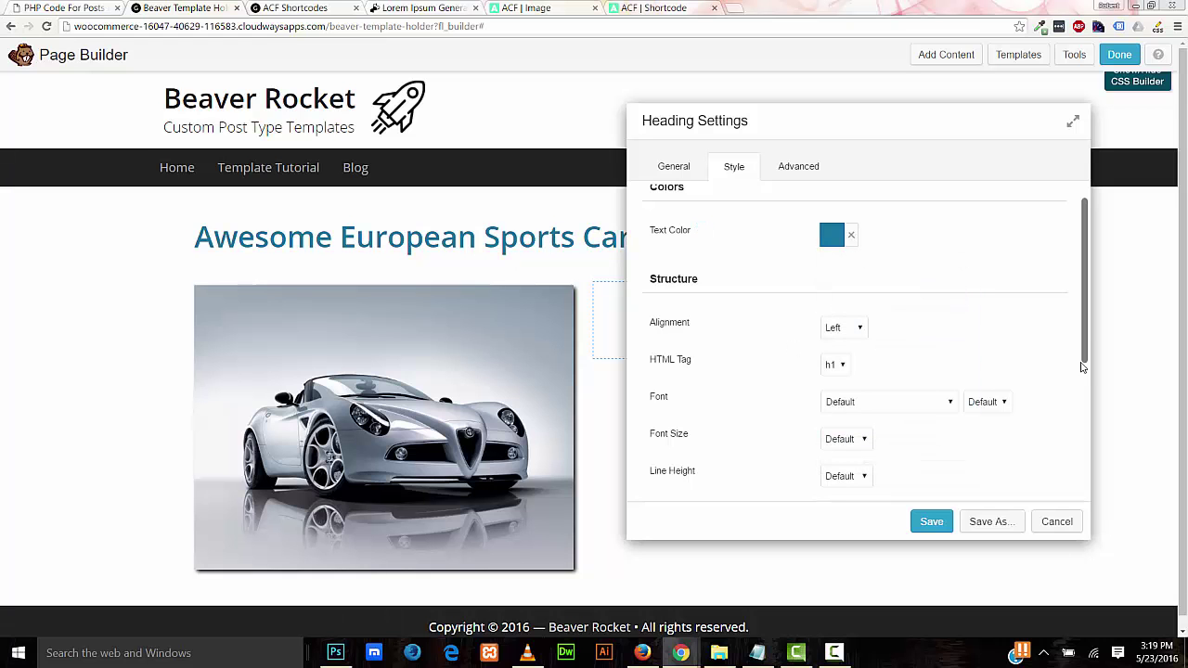
# Set the sale title heading's font to Aladin with a custom font size of 48 px and save the module
pyautogui.moveTo(1086, 336); pyautogui.dragTo(1091, 429)
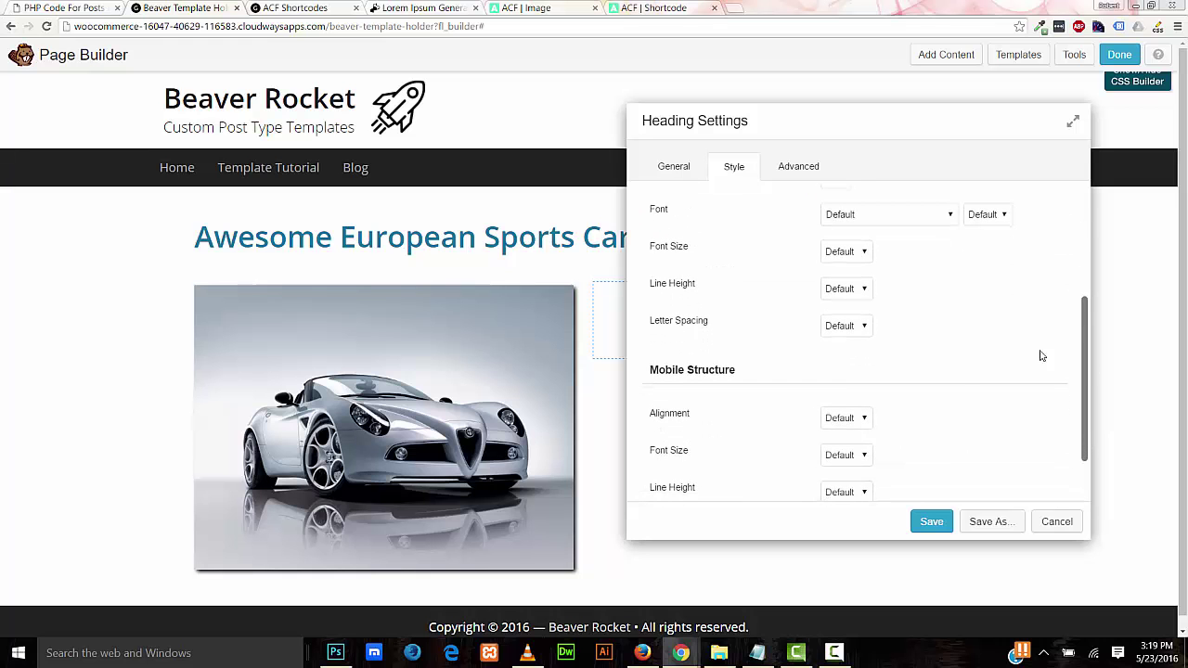
pyautogui.click(945, 218)
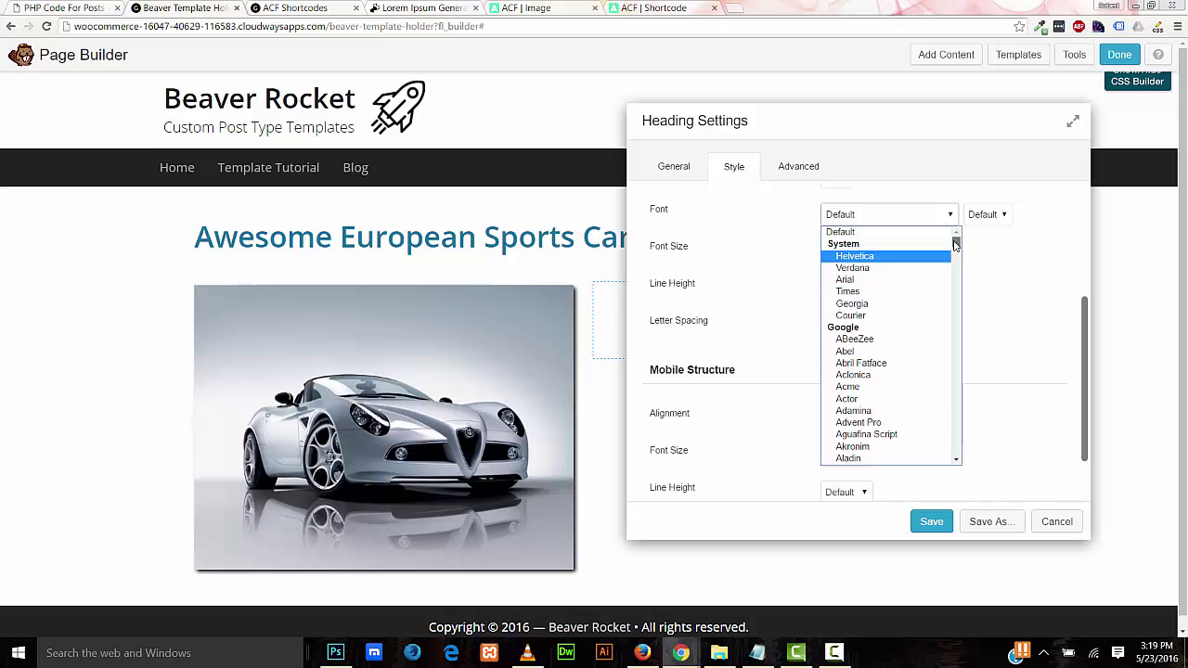
pyautogui.moveTo(956, 240); pyautogui.dragTo(955, 249)
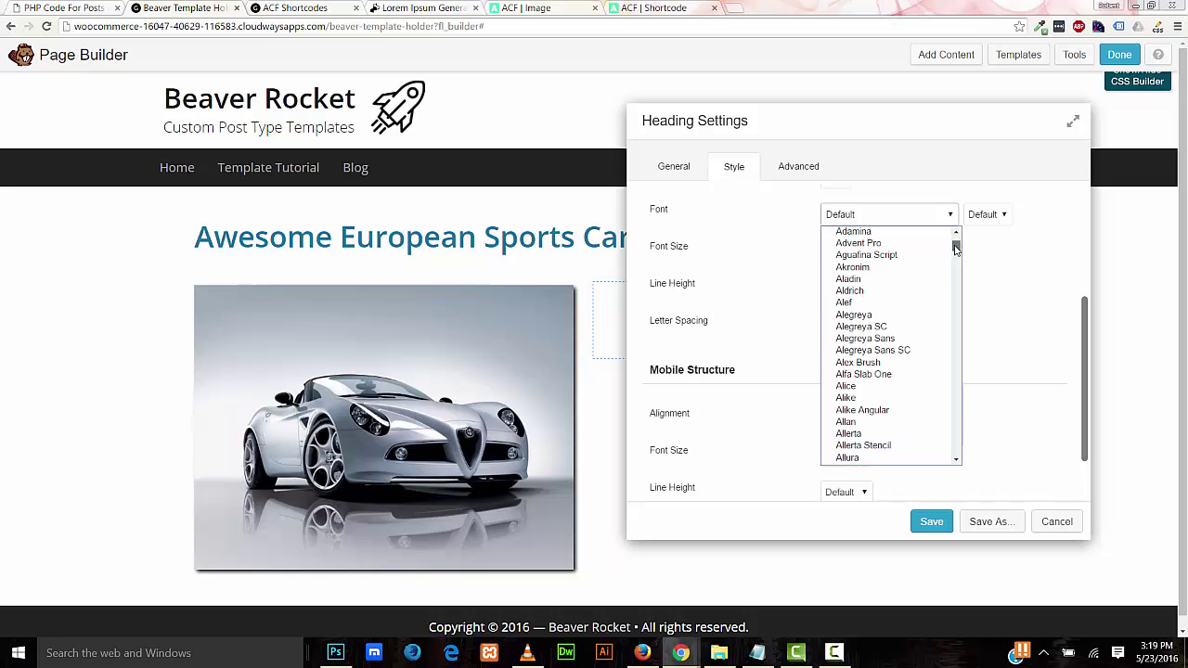
pyautogui.click(875, 278)
pyautogui.click(844, 255)
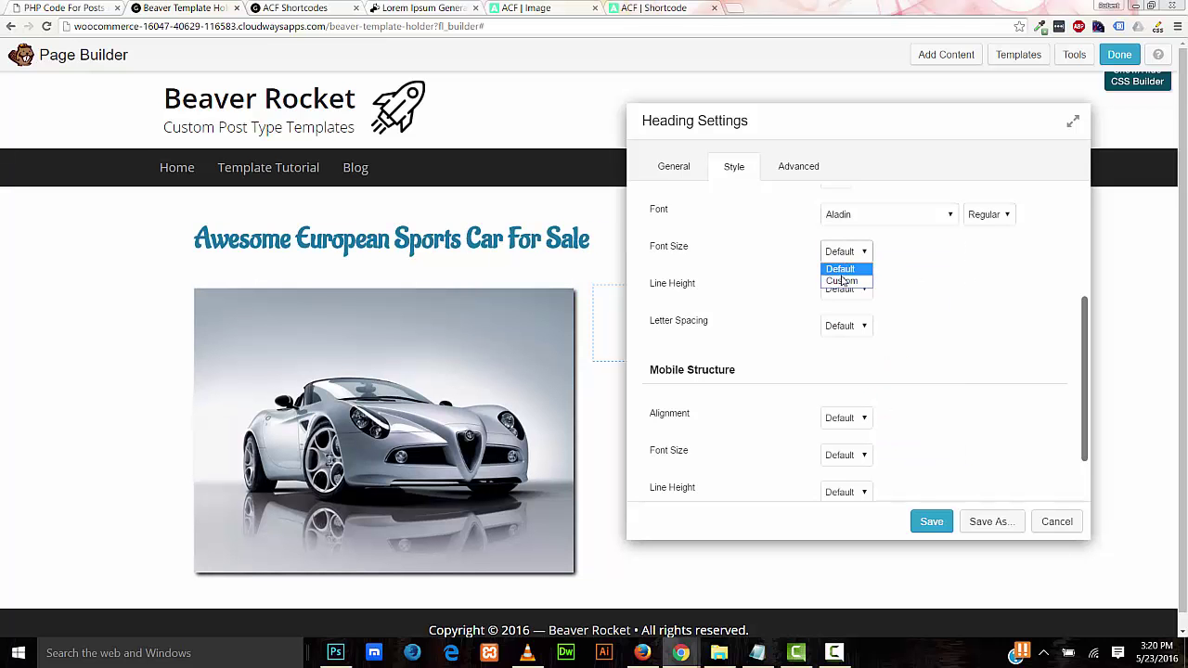
pyautogui.click(844, 278)
pyautogui.click(830, 285)
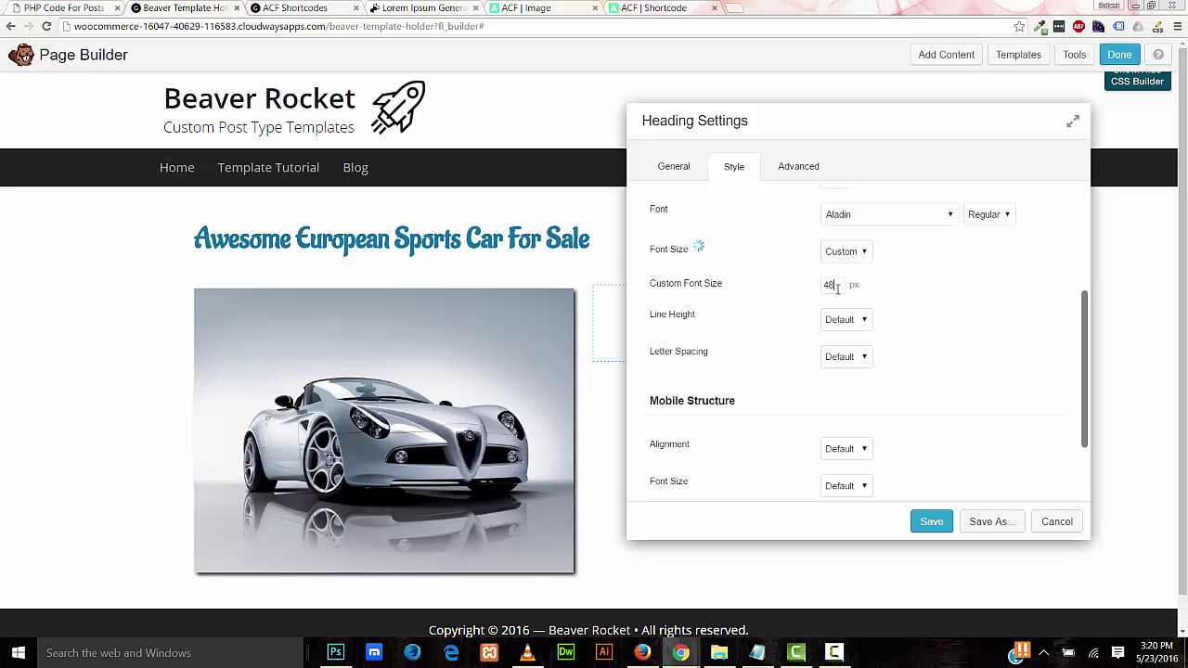
pyautogui.click(930, 522)
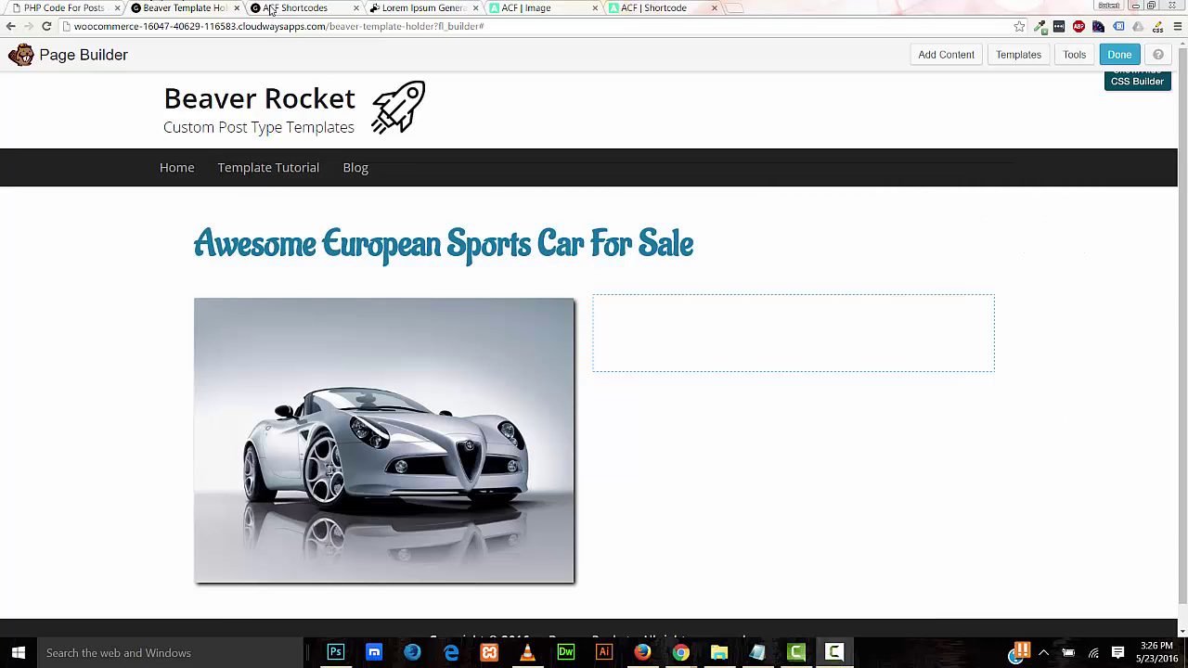
# Copy the [acf field="auto_maker"] shortcode from the ACF Shortcodes page
pyautogui.click(270, 9)
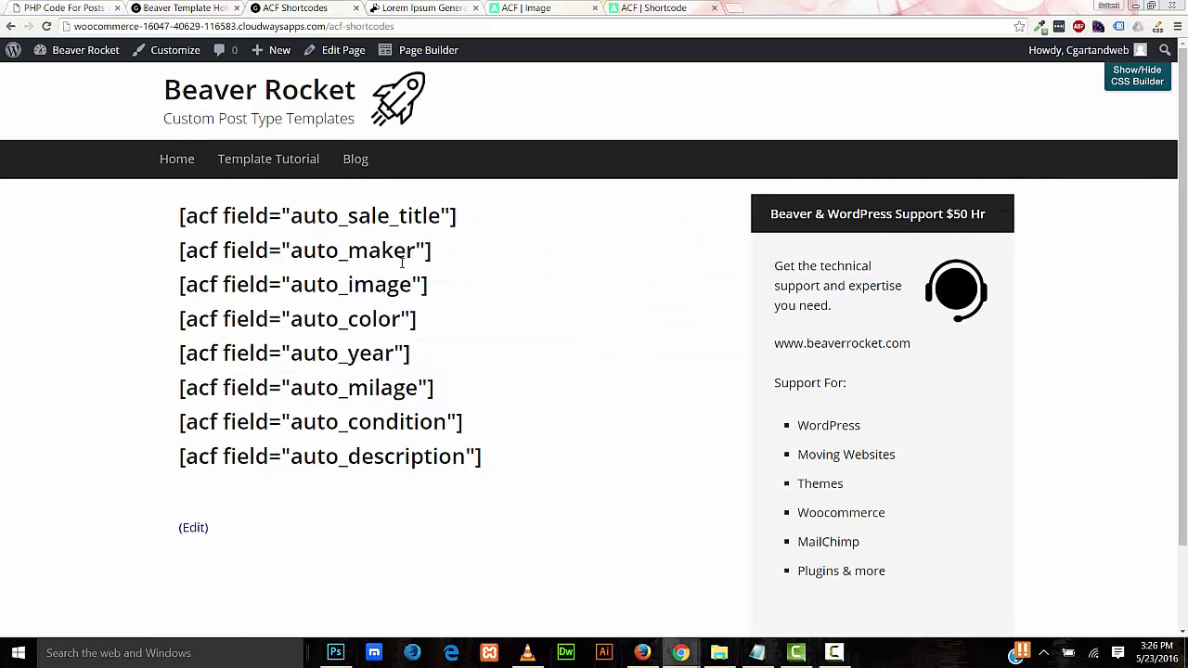
pyautogui.moveTo(444, 260); pyautogui.dragTo(174, 251)
pyautogui.hotkey('ctrl', 'c')
pyautogui.rightClick(189, 250)
pyautogui.click(211, 261)
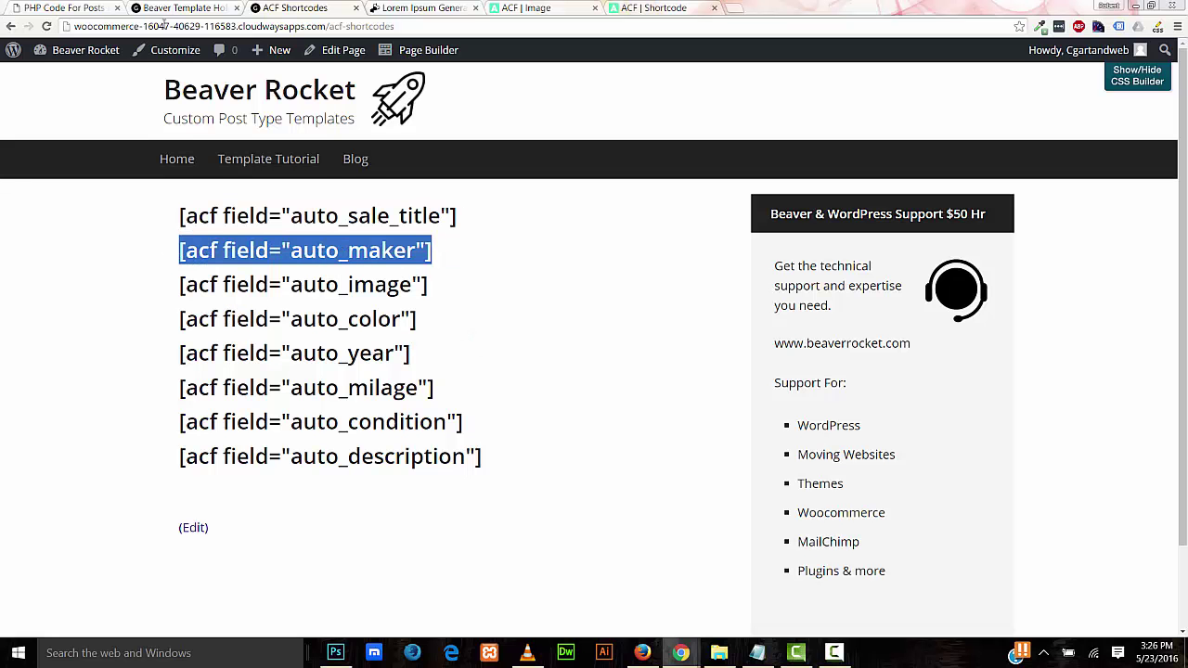
# Add a Heading module to the empty column beside the car image, with the copied auto_maker shortcode as its heading, and save it
pyautogui.click(184, 9)
pyautogui.click(950, 54)
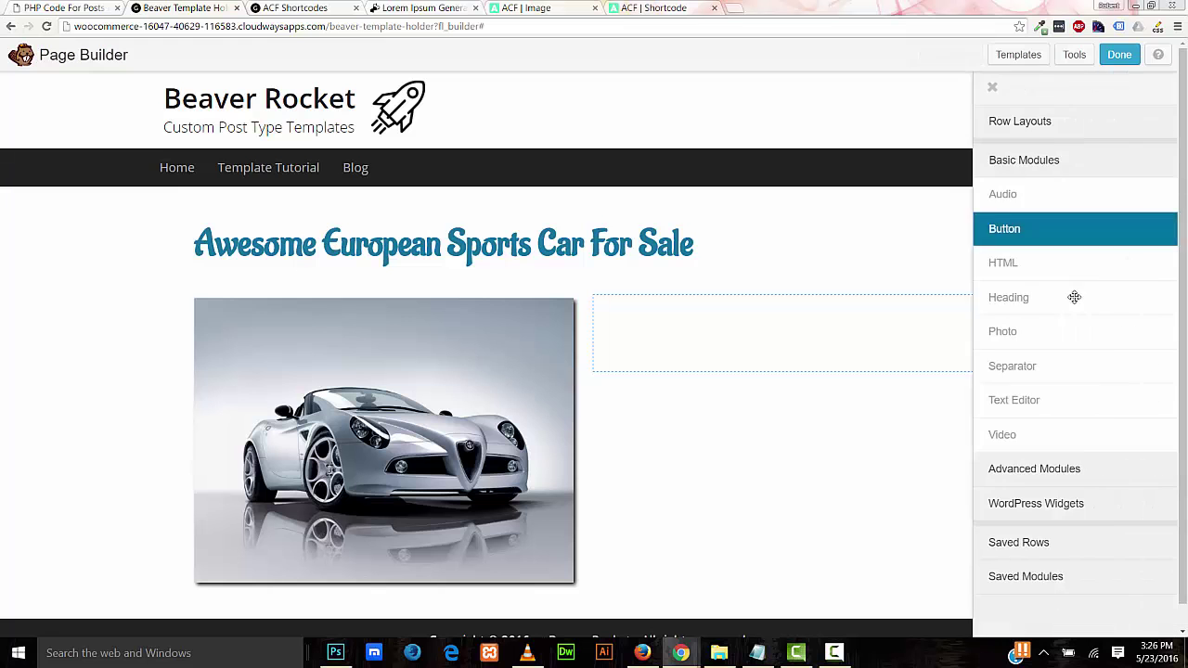
pyautogui.moveTo(1039, 297); pyautogui.dragTo(830, 342)
pyautogui.click(584, 218)
pyautogui.rightClick(602, 217)
pyautogui.click(613, 298)
pyautogui.click(659, 529)
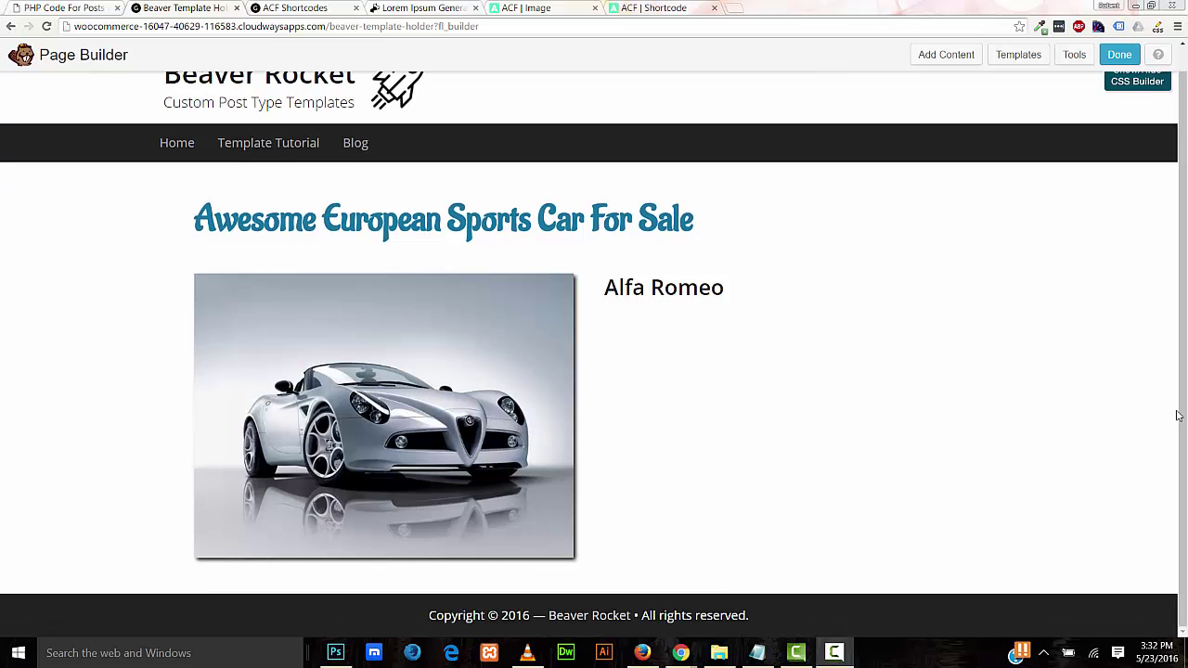
# Copy the [acf field="auto_description"] shortcode from the ACF Shortcodes page
pyautogui.click(276, 9)
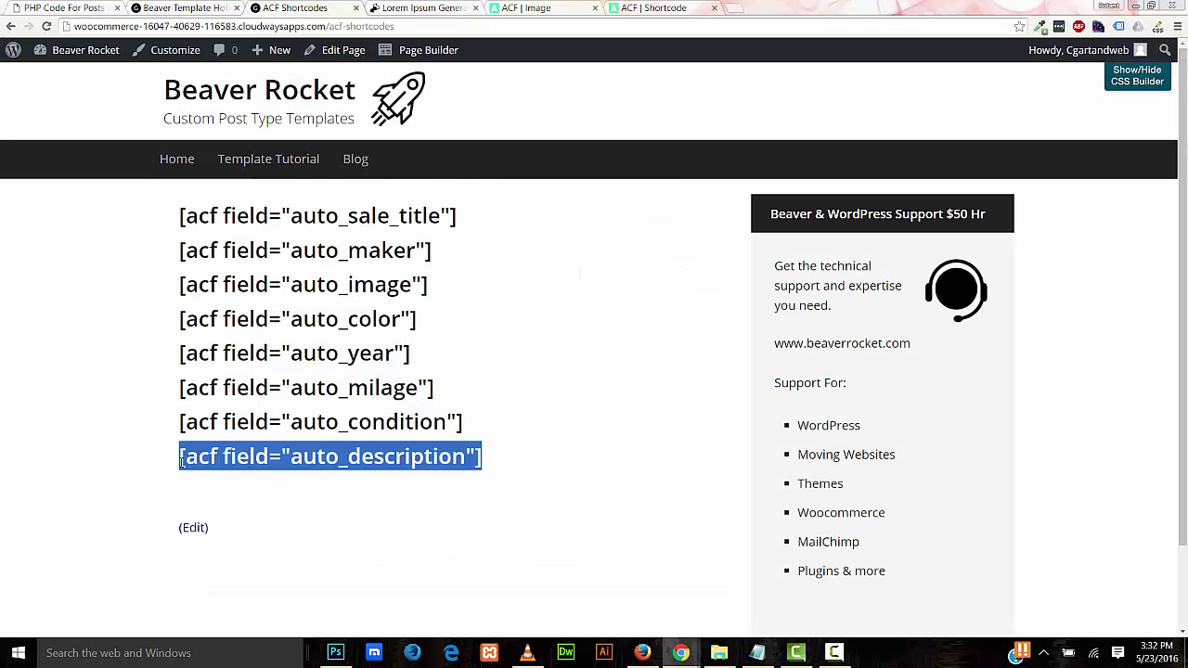
pyautogui.rightClick(202, 462)
pyautogui.click(226, 470)
# Add a Text Editor module below the maker heading with [acf field="auto_description"] formatted as Paragraph, and save it
pyautogui.click(197, 13)
pyautogui.click(940, 56)
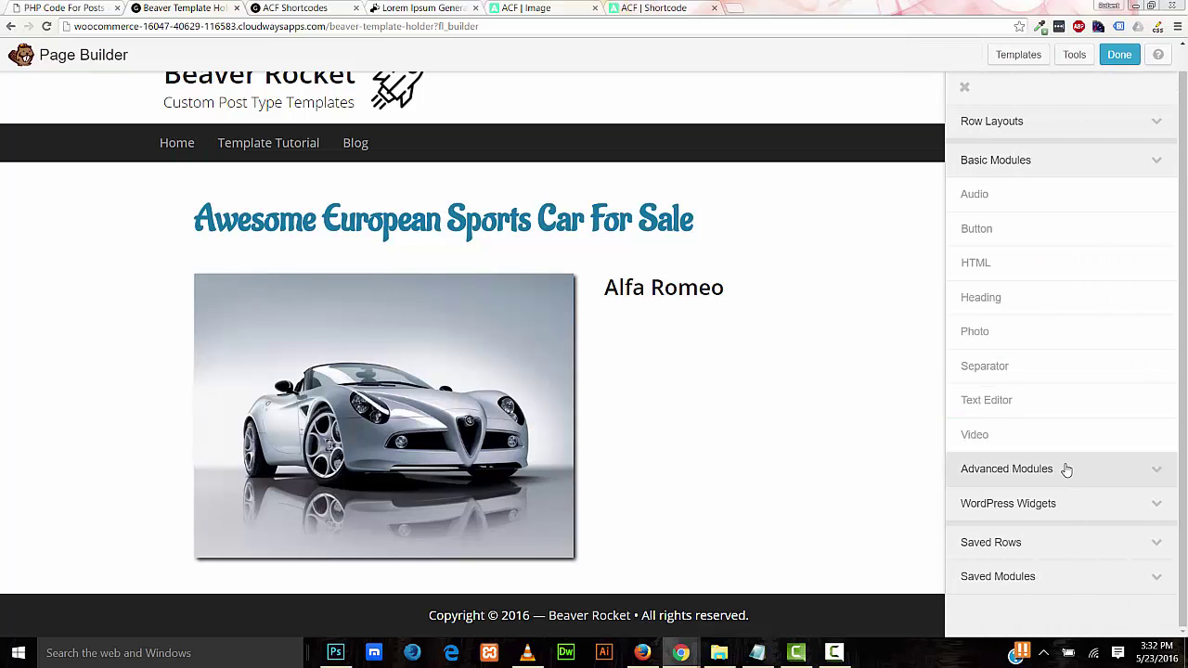
pyautogui.moveTo(1029, 402); pyautogui.dragTo(756, 409)
pyautogui.write('[acf field="auto_description"]')
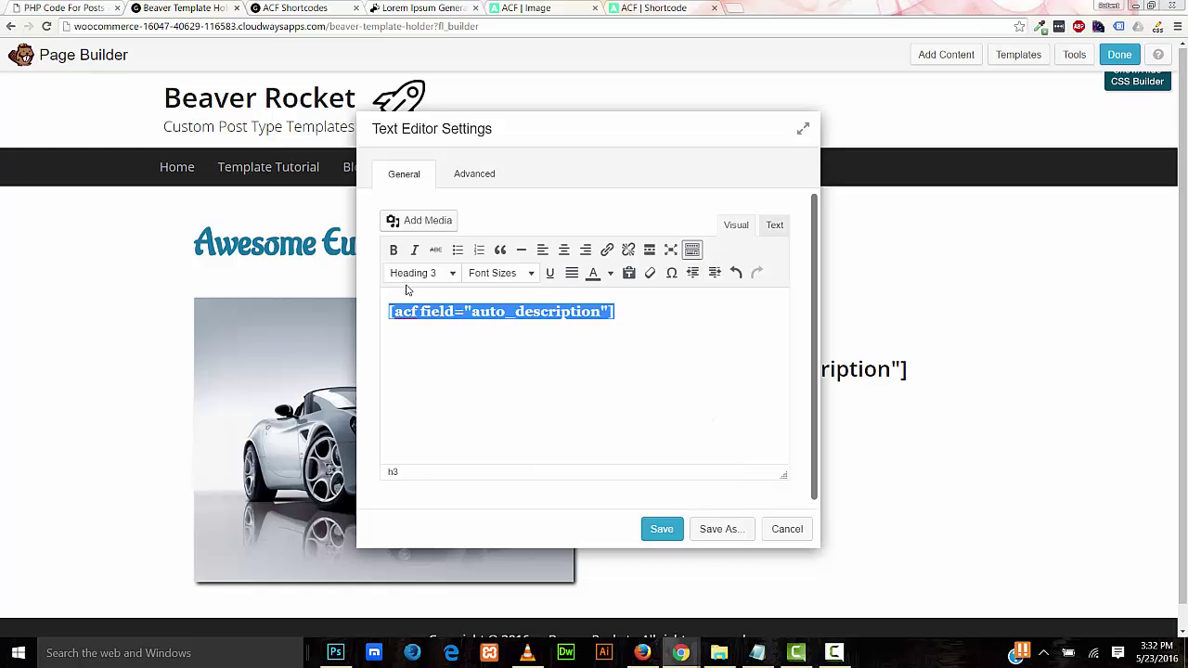
pyautogui.click(417, 273)
pyautogui.click(425, 299)
pyautogui.click(664, 532)
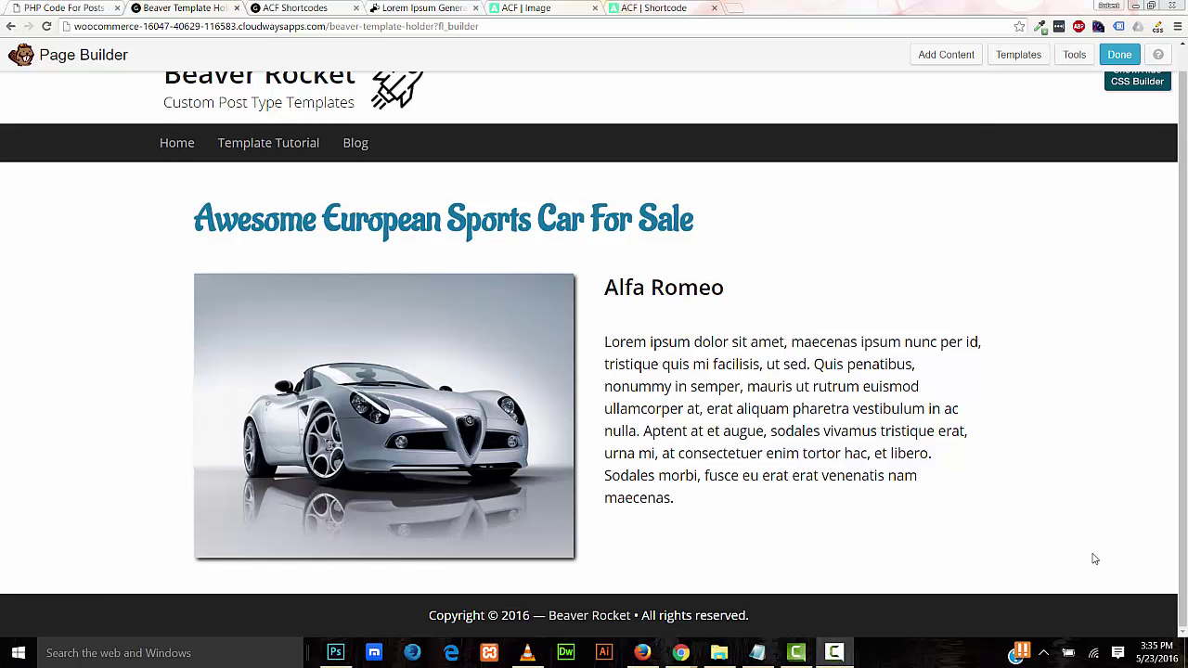
# Insert a four-column layout below the car image and description
pyautogui.click(939, 56)
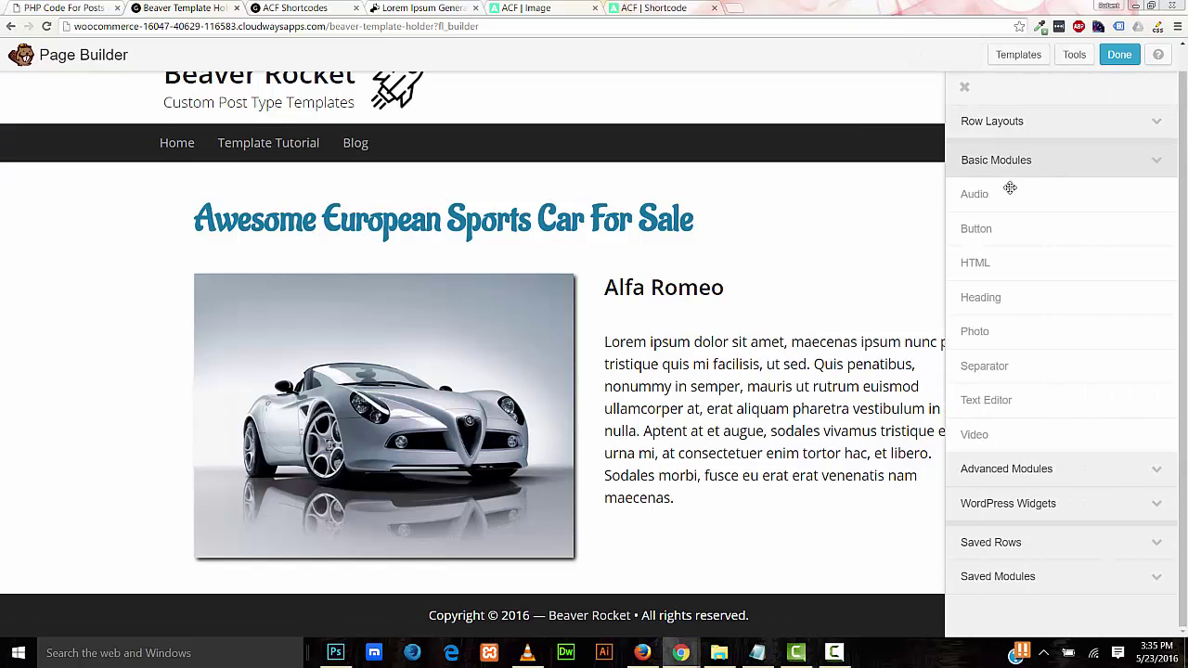
pyautogui.click(1017, 125)
pyautogui.moveTo(984, 291); pyautogui.dragTo(670, 560)
pyautogui.scroll(-2, 795, 504)
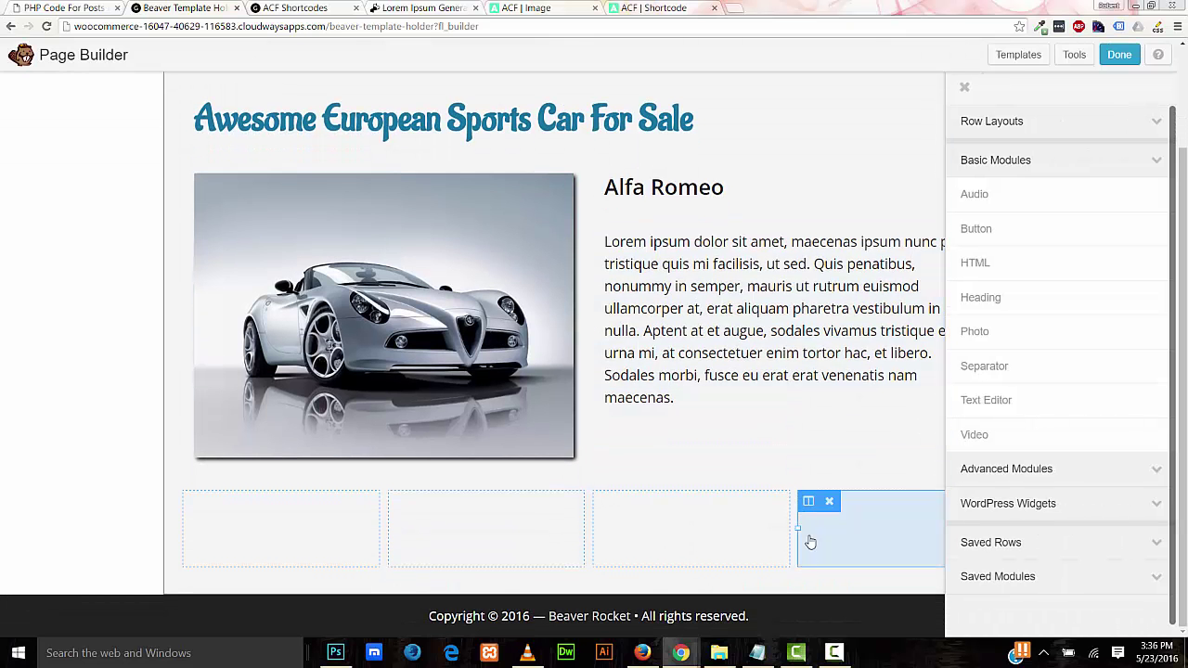
# Copy the [acf field="auto_color"] shortcode from the ACF Shortcodes page
pyautogui.click(290, 9)
pyautogui.moveTo(179, 318); pyautogui.dragTo(440, 313)
pyautogui.rightClick(394, 320)
pyautogui.click(419, 329)
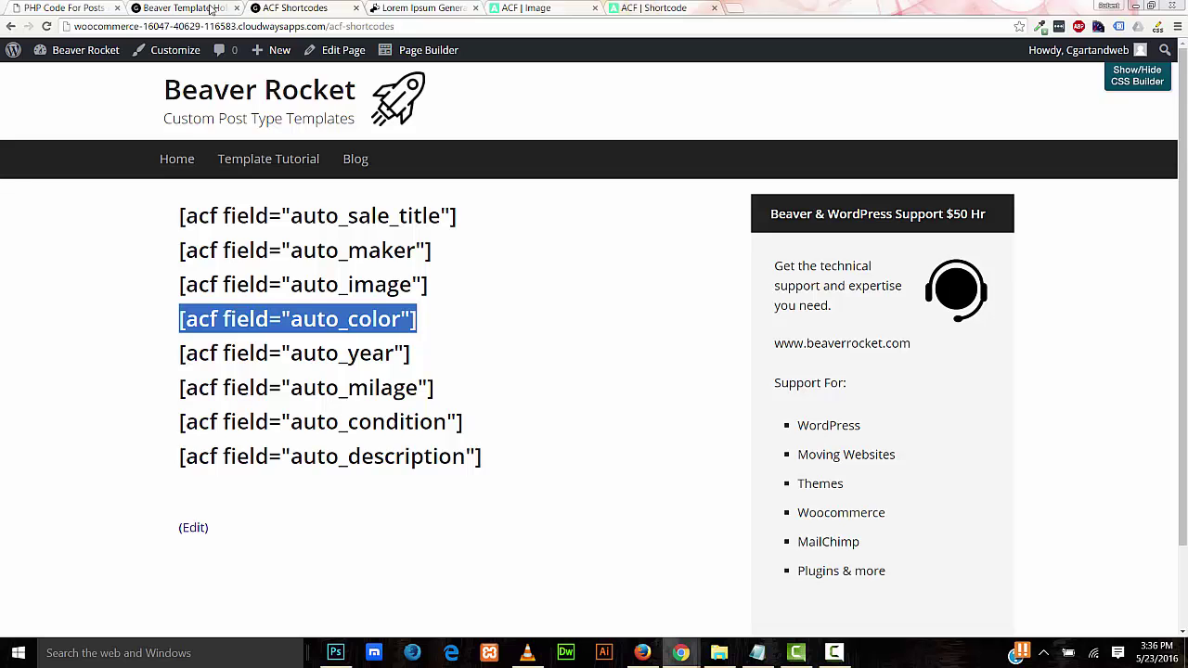
# Add a Text Editor module to the first of the four columns with centered Auto Color above [acf field="auto_color"], and save it
pyautogui.click(211, 9)
pyautogui.moveTo(1002, 402); pyautogui.dragTo(359, 556)
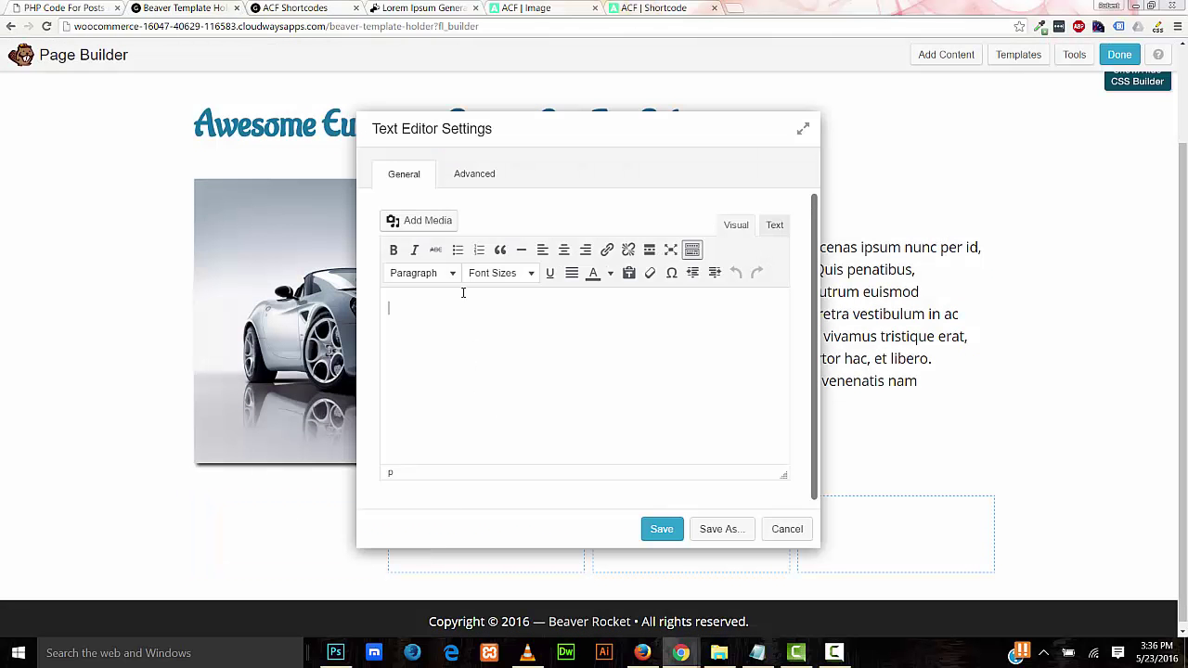
pyautogui.hotkey('ctrl', 'v')
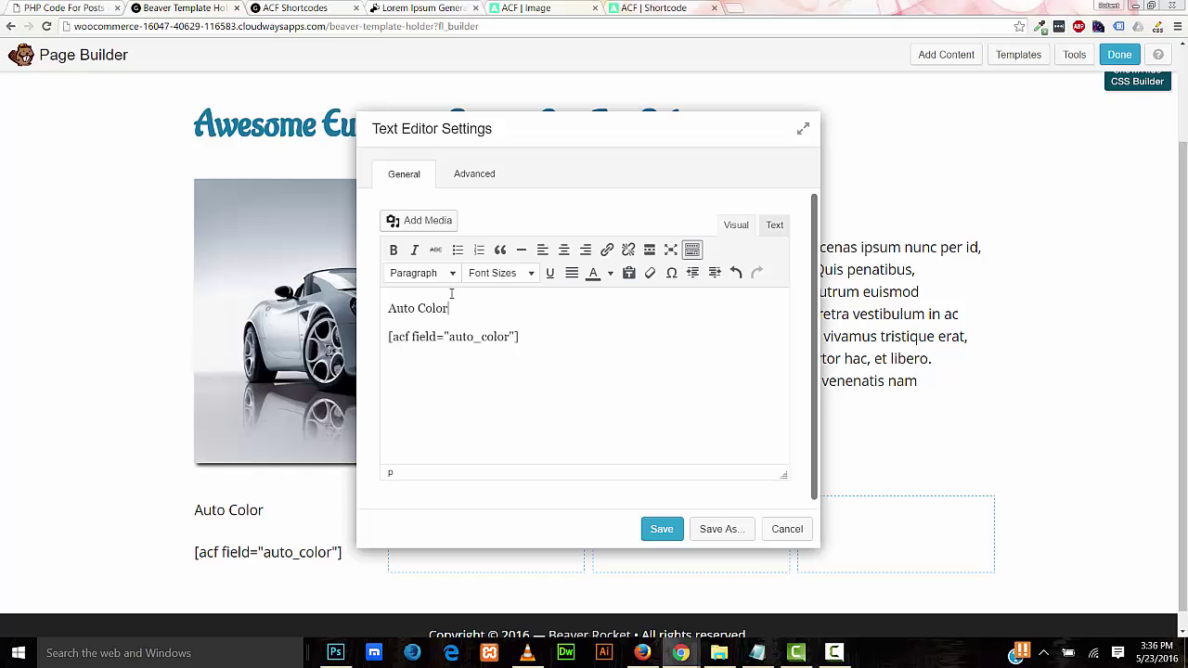
pyautogui.moveTo(519, 338); pyautogui.dragTo(373, 299)
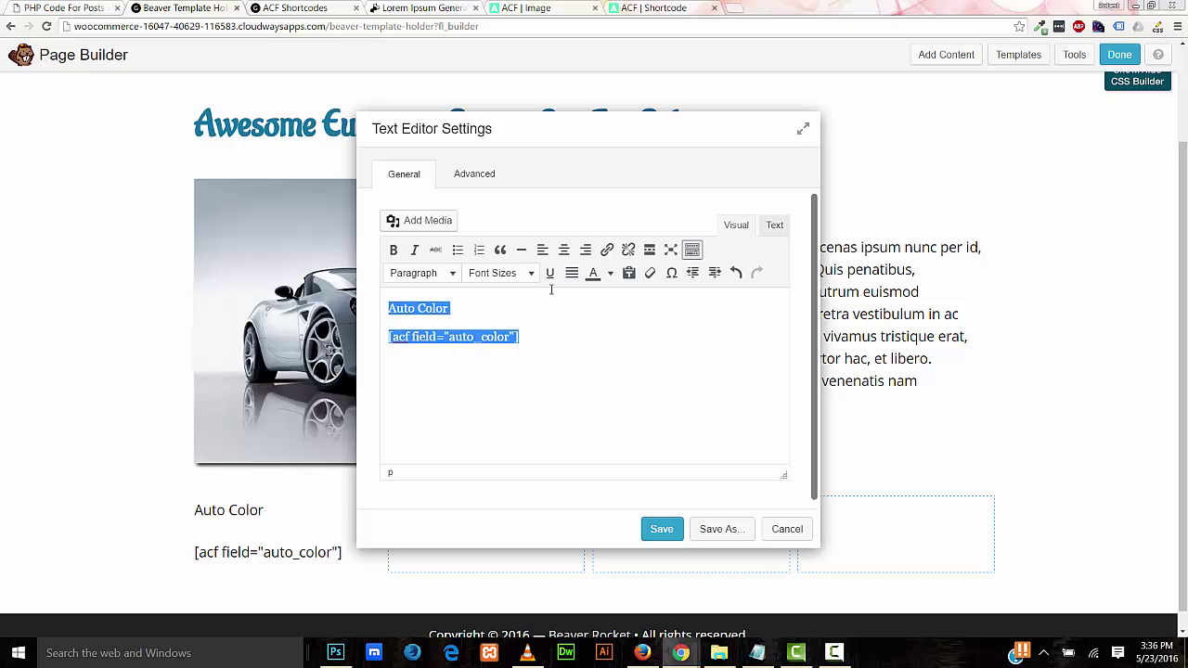
pyautogui.click(563, 250)
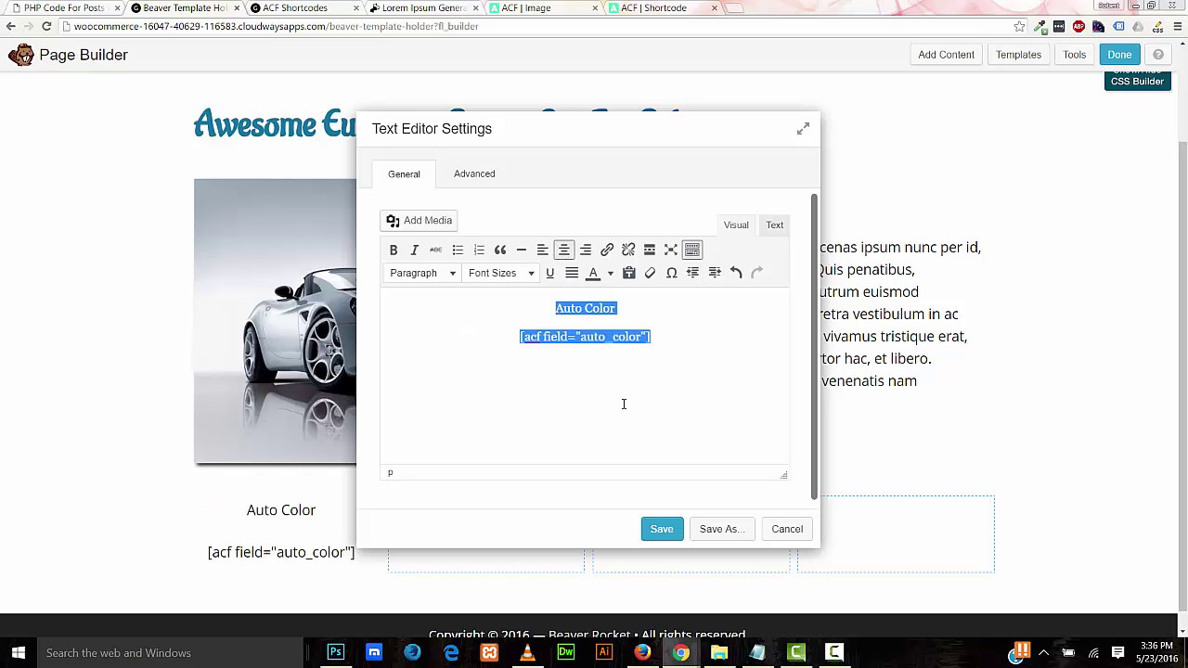
pyautogui.click(662, 529)
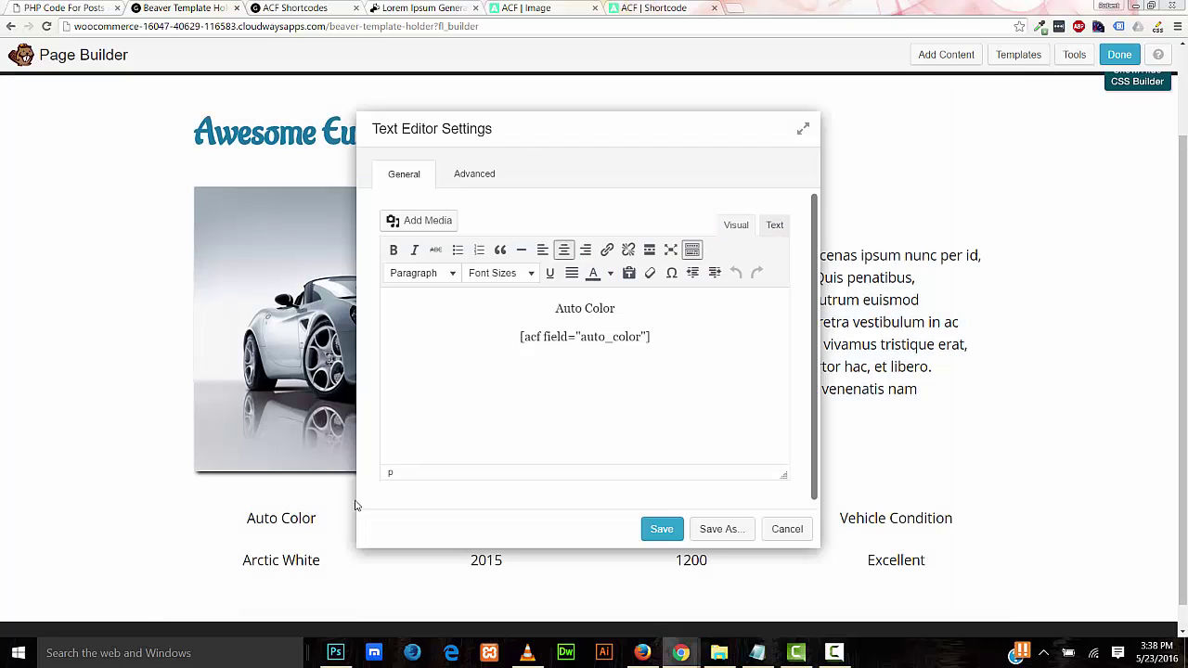
# Make the Auto Color label bold and save the module
pyautogui.moveTo(621, 308); pyautogui.dragTo(554, 308)
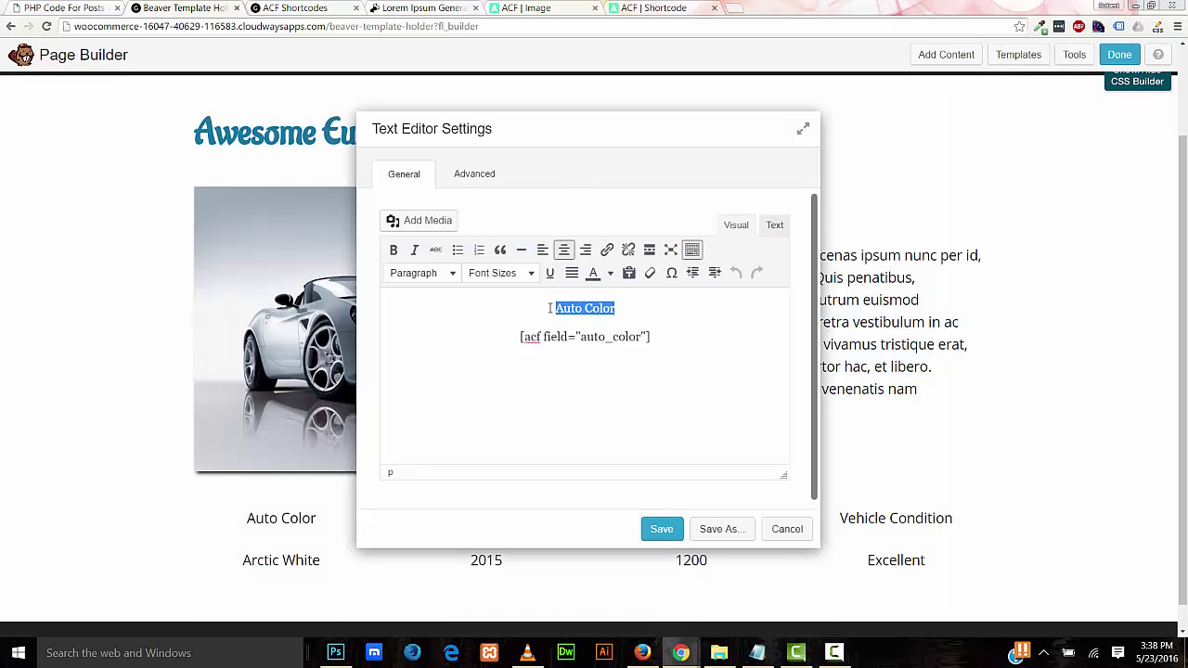
pyautogui.click(393, 249)
pyautogui.click(660, 529)
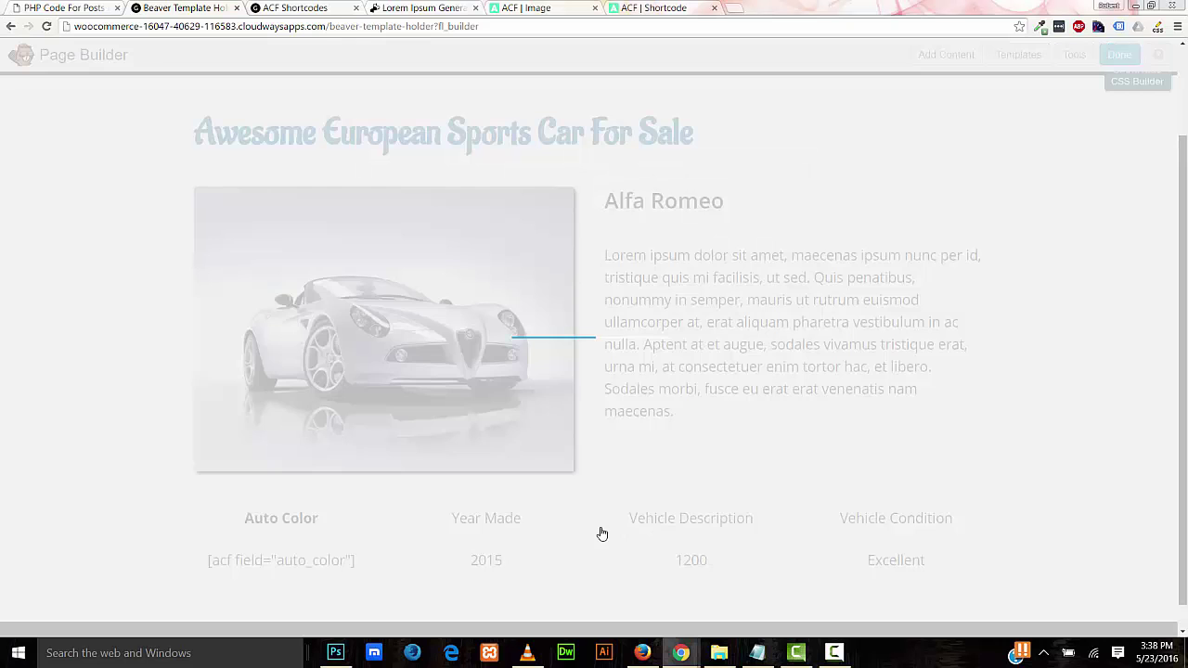
# Make the Year Made label bold in its text module and save it
pyautogui.moveTo(487, 516)
pyautogui.click(420, 508)
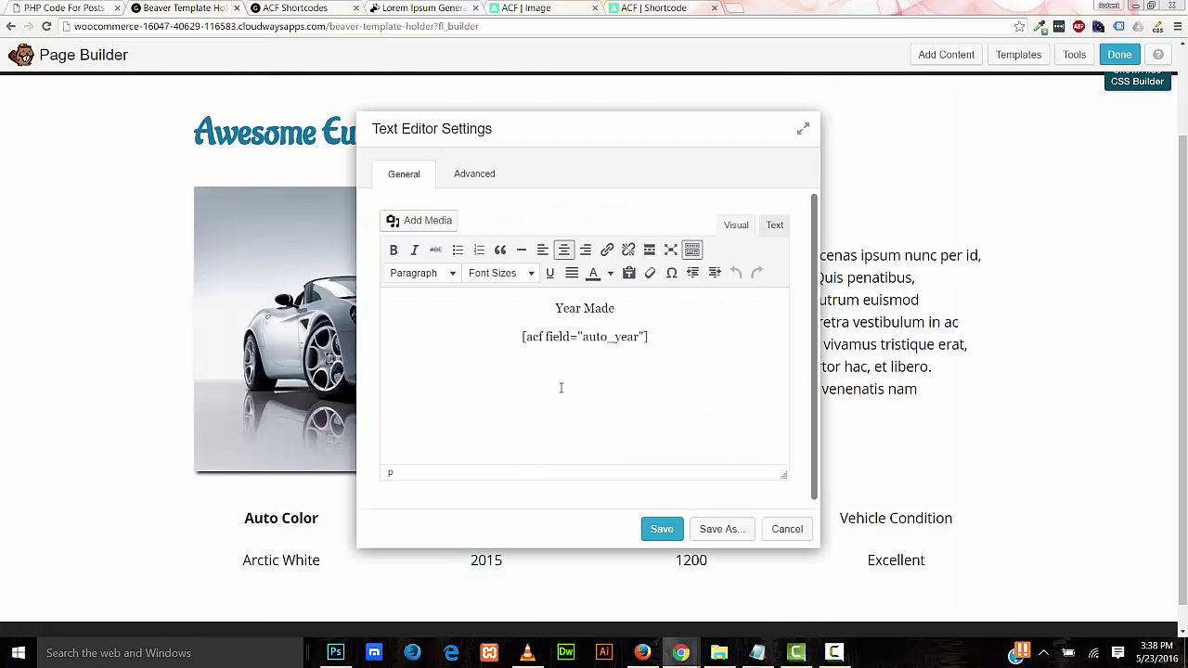
pyautogui.moveTo(621, 309); pyautogui.dragTo(534, 312)
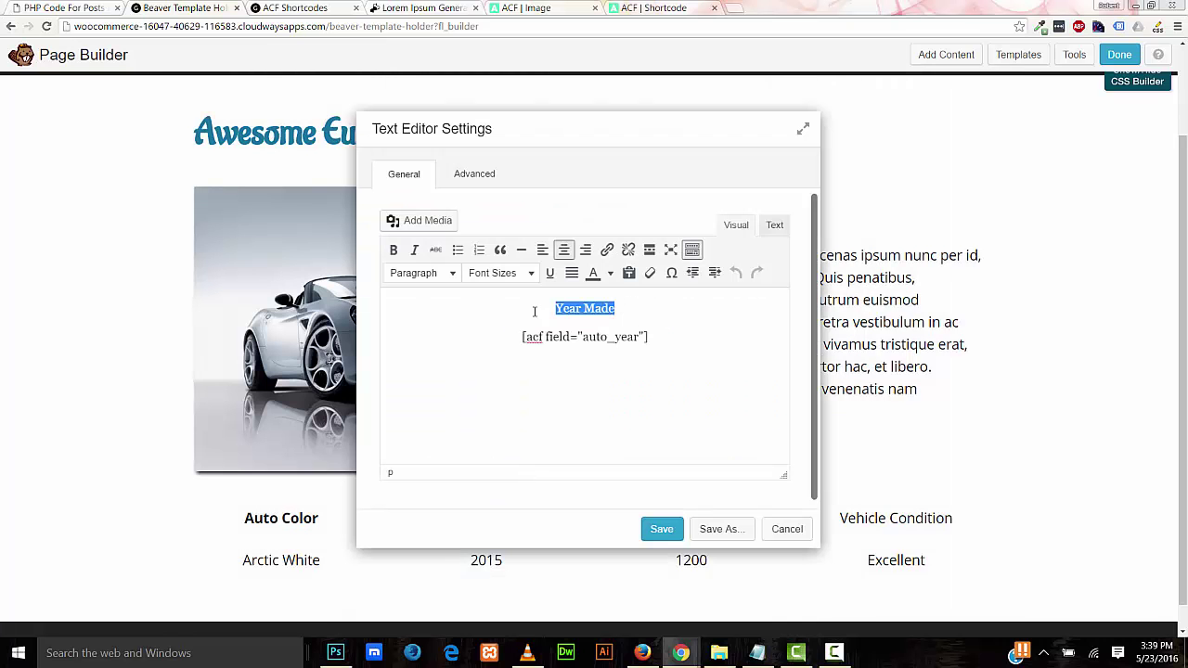
pyautogui.click(394, 250)
pyautogui.click(661, 529)
# Make the Vehicle Description label bold in its text module and save it
pyautogui.moveTo(665, 525)
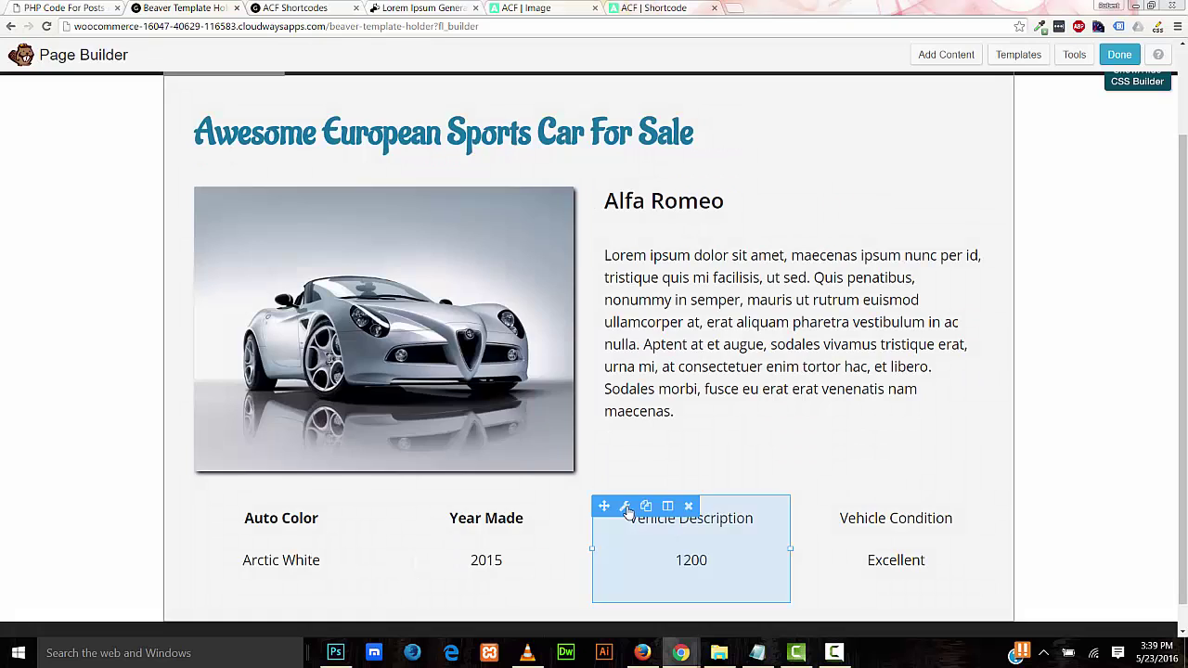
pyautogui.click(628, 509)
pyautogui.moveTo(641, 307); pyautogui.dragTo(523, 320)
pyautogui.click(394, 250)
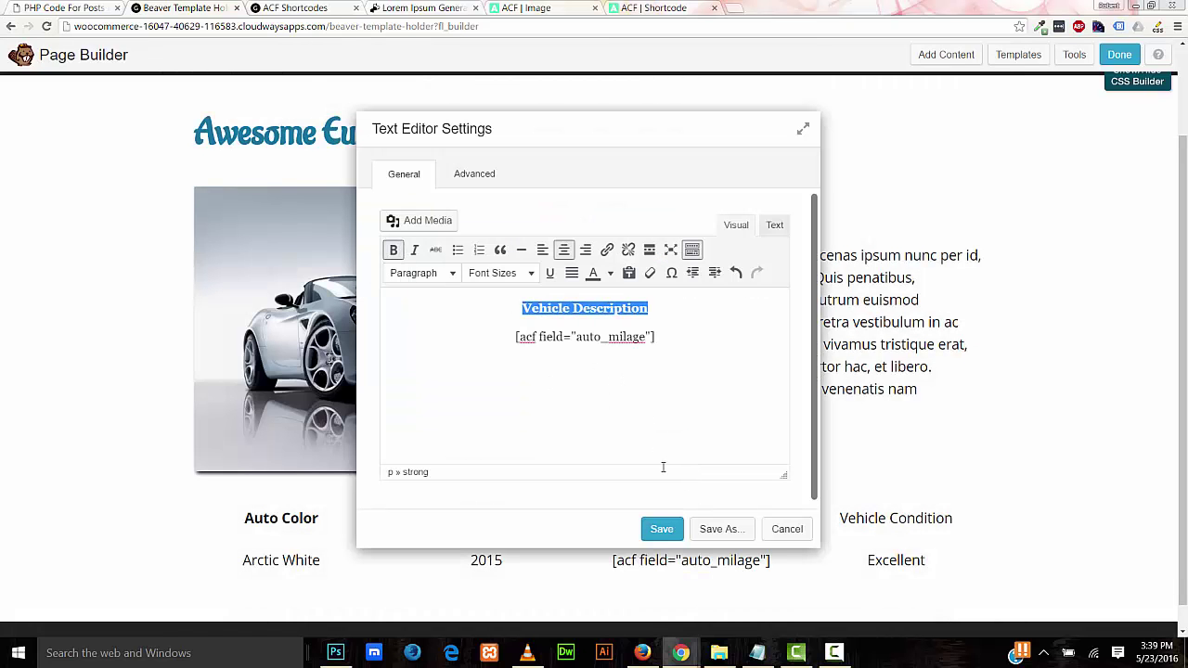
pyautogui.click(661, 529)
# Make the Vehicle Condition label bold in its text module and save it
pyautogui.moveTo(851, 530)
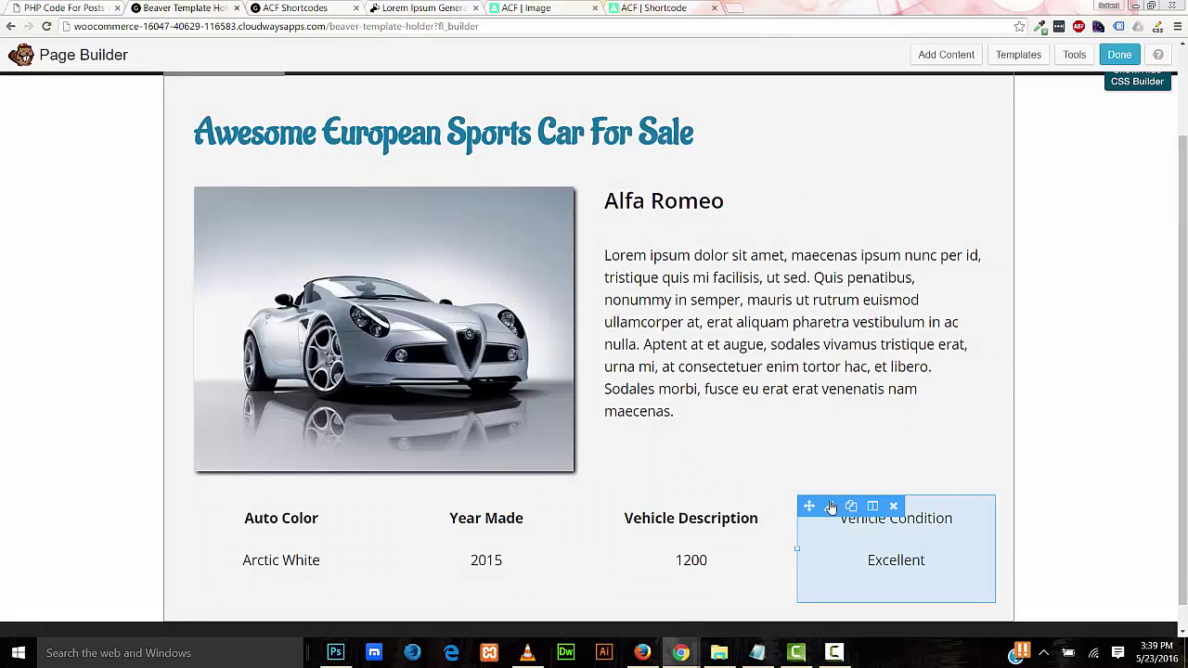
pyautogui.click(831, 507)
pyautogui.moveTo(654, 321); pyautogui.dragTo(524, 315)
pyautogui.click(394, 250)
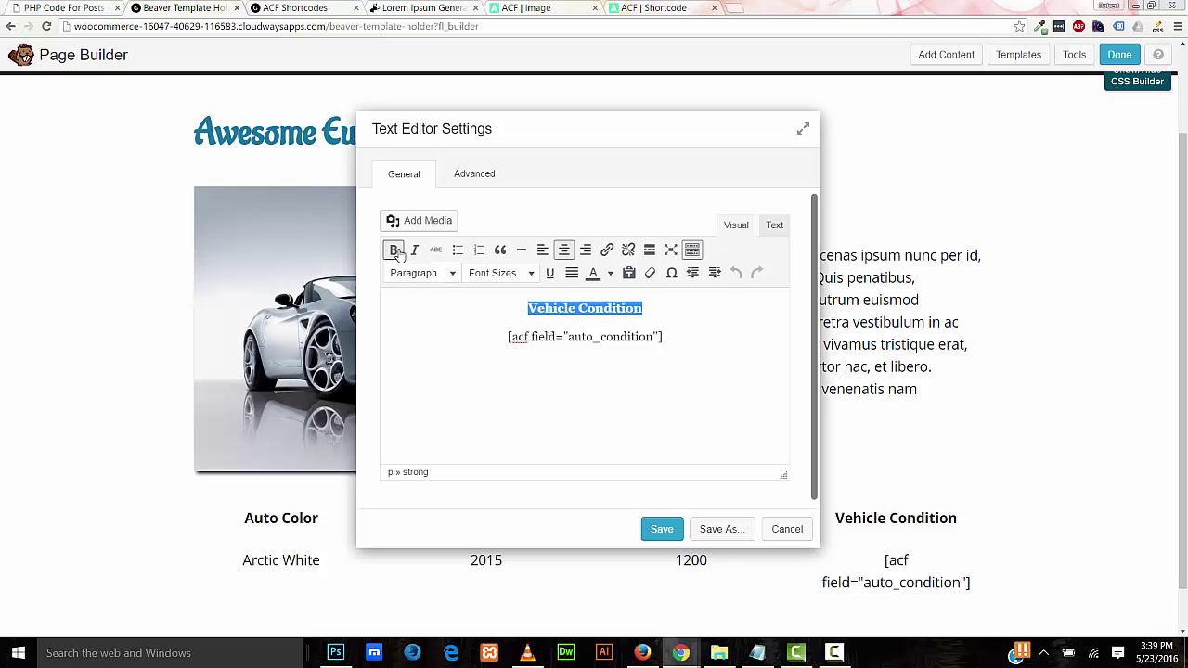
pyautogui.click(661, 529)
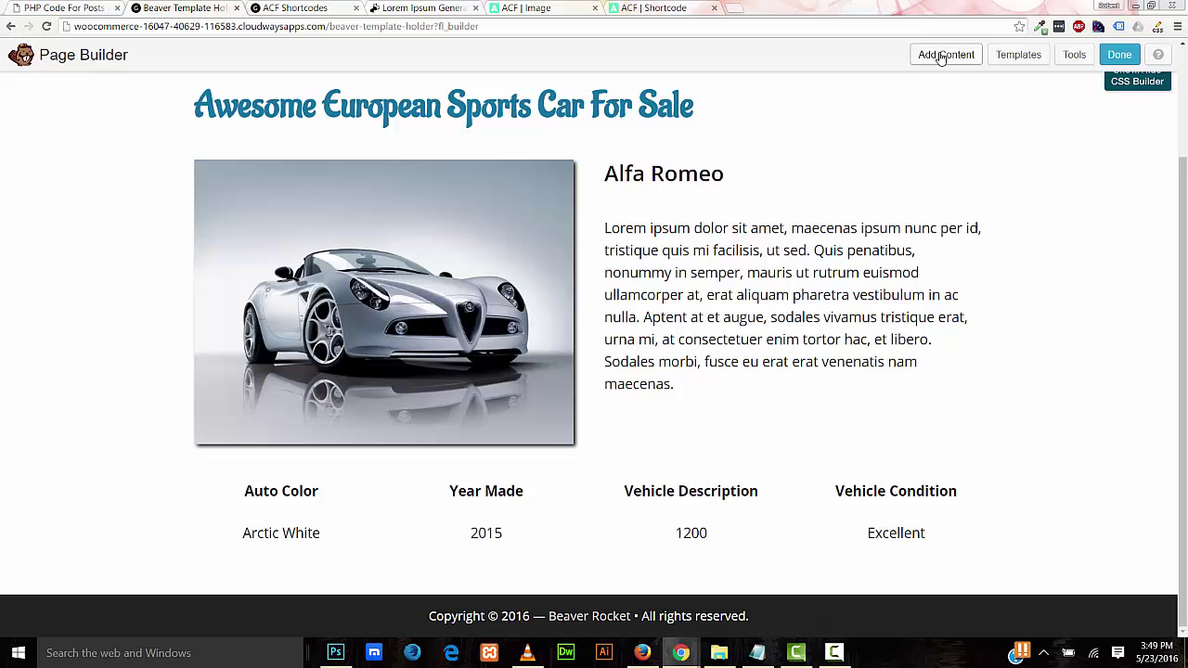
# Add a separate 4 Columns row below the existing car details row
pyautogui.click(945, 54)
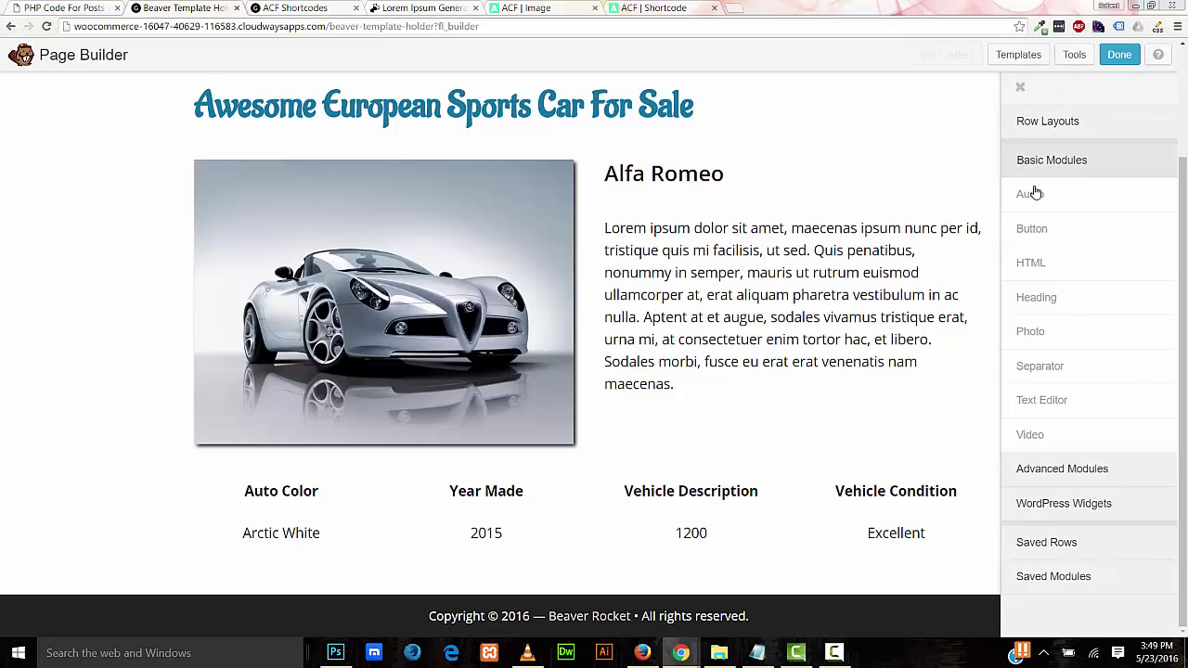
pyautogui.click(1037, 134)
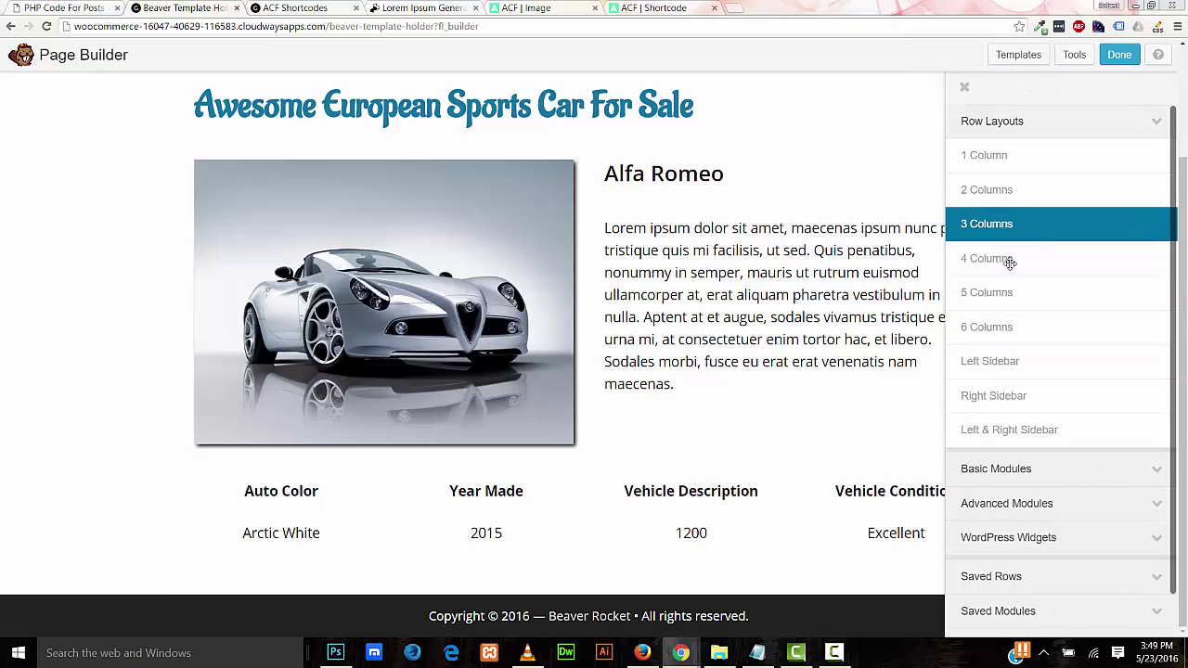
pyautogui.moveTo(1009, 260); pyautogui.dragTo(734, 566)
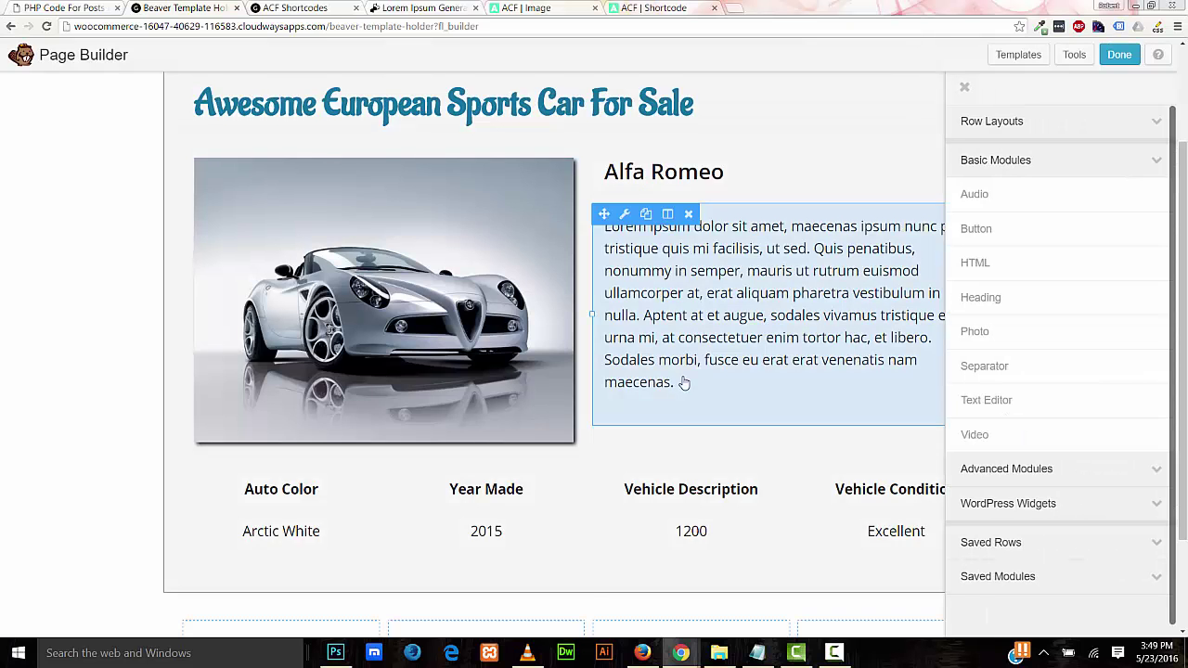
# Move the Auto Color, Year Made, Vehicle Description and Vehicle Condition modules into the matching columns of the new row
pyautogui.moveTo(195, 347); pyautogui.dragTo(225, 574)
pyautogui.moveTo(399, 388); pyautogui.dragTo(427, 609)
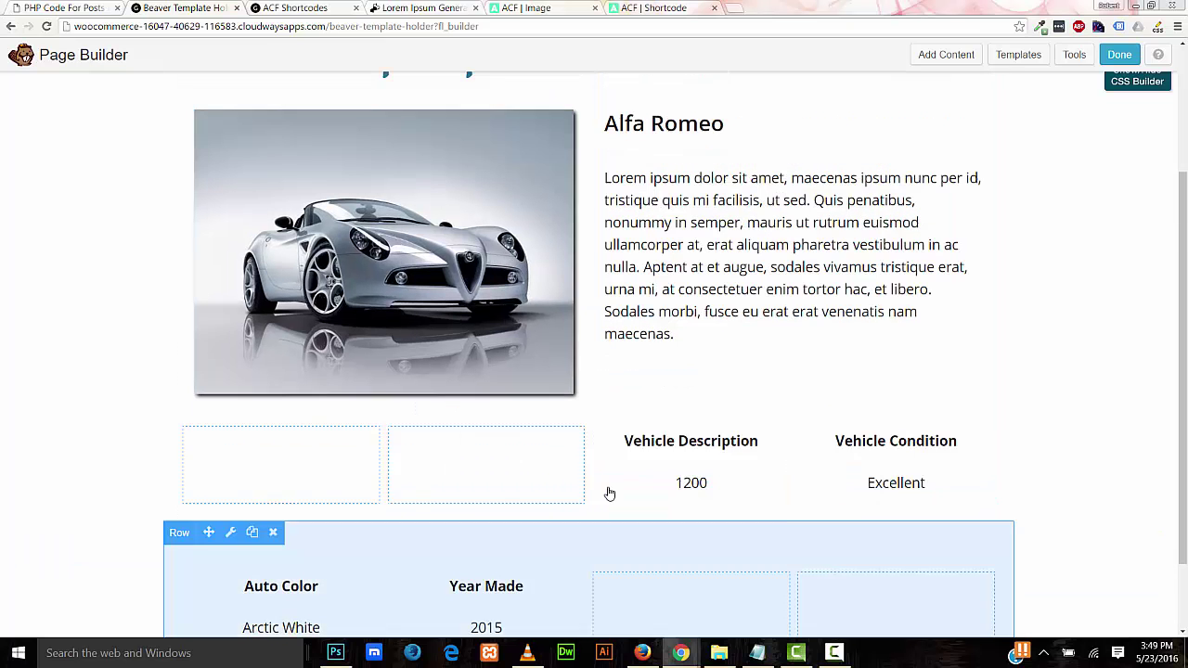
pyautogui.moveTo(605, 426); pyautogui.dragTo(633, 492)
pyautogui.moveTo(806, 331); pyautogui.dragTo(835, 524)
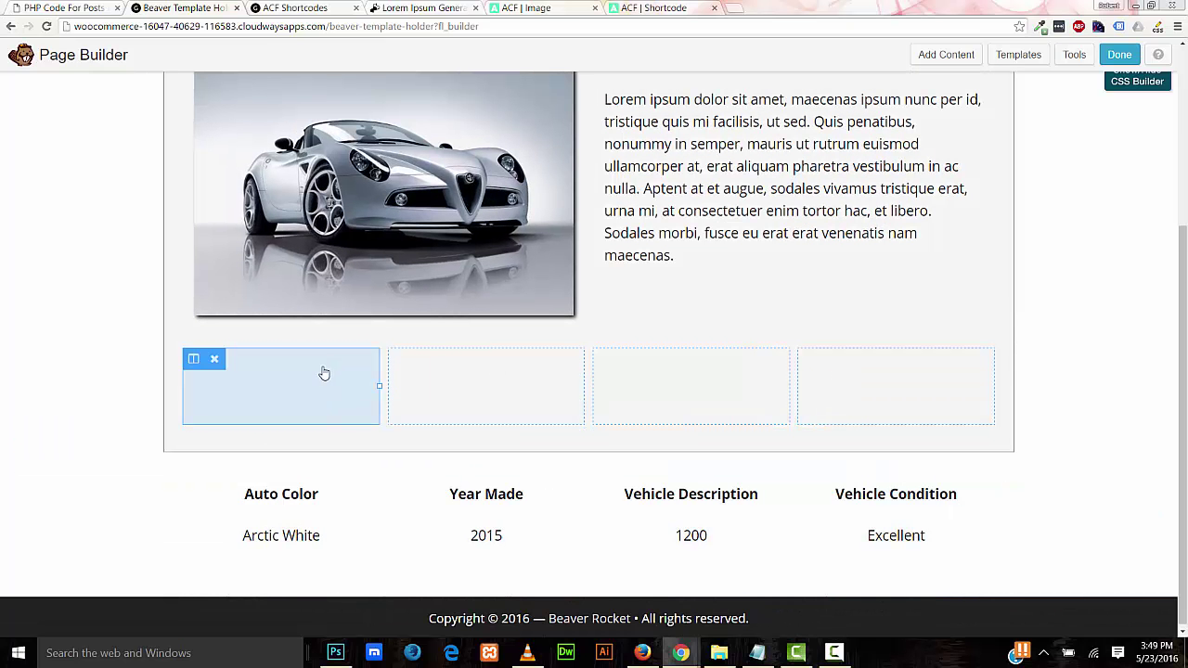
# Delete the four emptied columns beneath the car image in the upper row
pyautogui.click(216, 359)
pyautogui.click(216, 360)
pyautogui.click(216, 359)
pyautogui.click(216, 359)
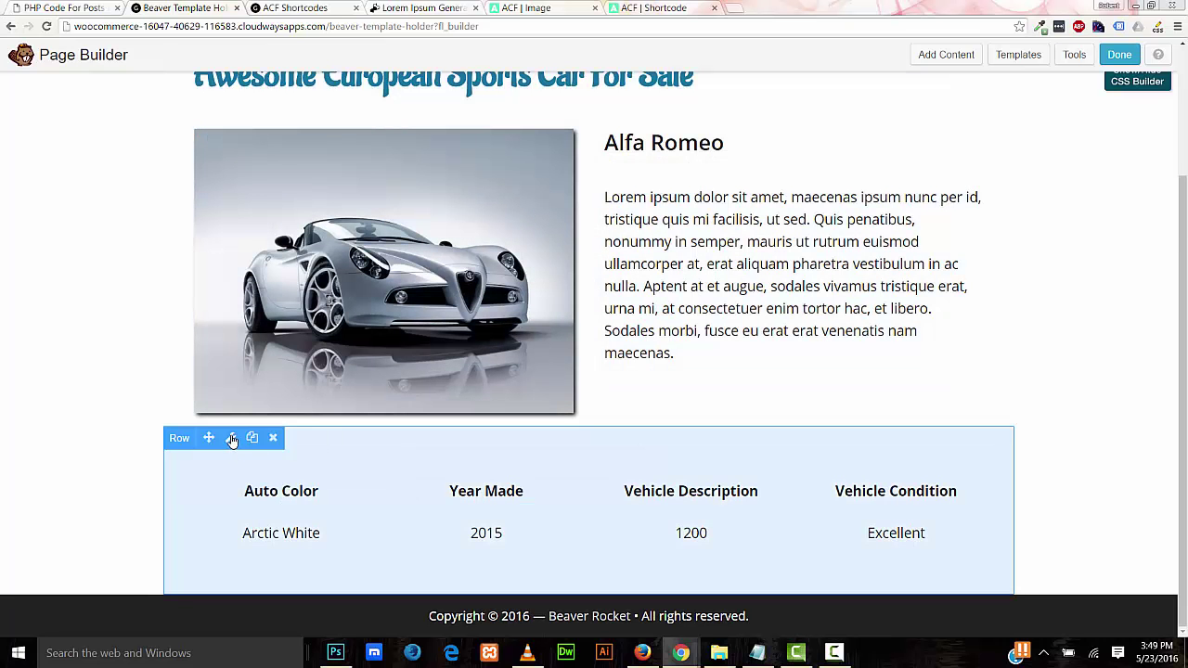
# Set the width of the row holding the four vehicle details to Full Width
pyautogui.click(231, 437)
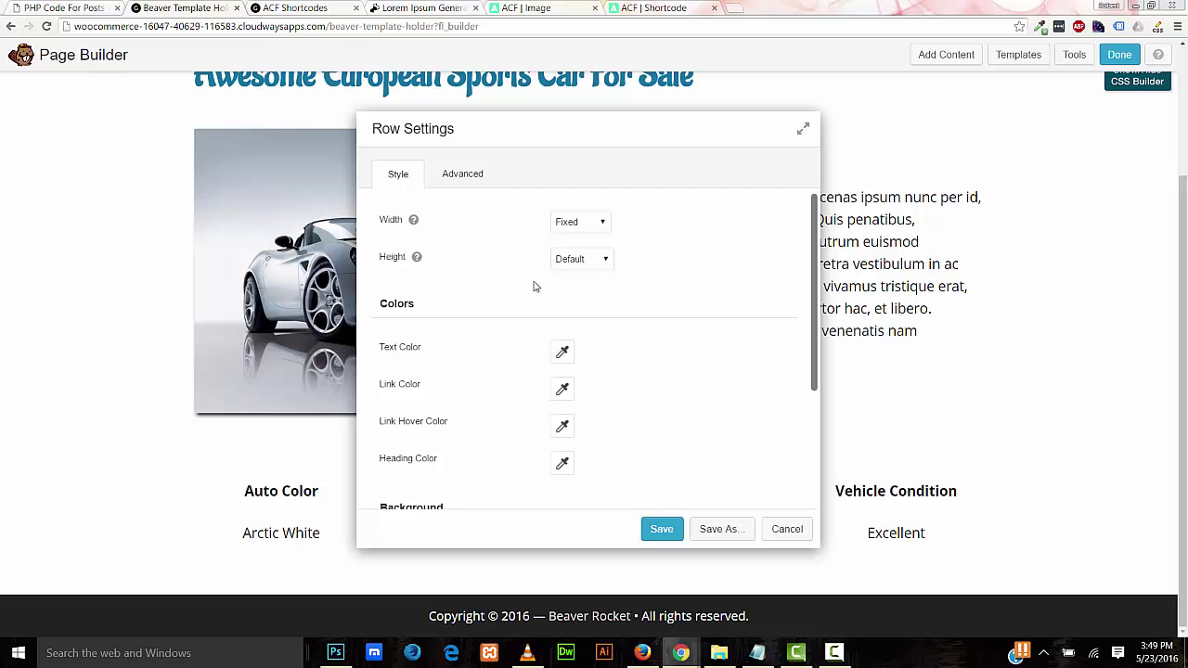
pyautogui.click(583, 225)
pyautogui.click(581, 246)
pyautogui.click(584, 229)
pyautogui.click(583, 252)
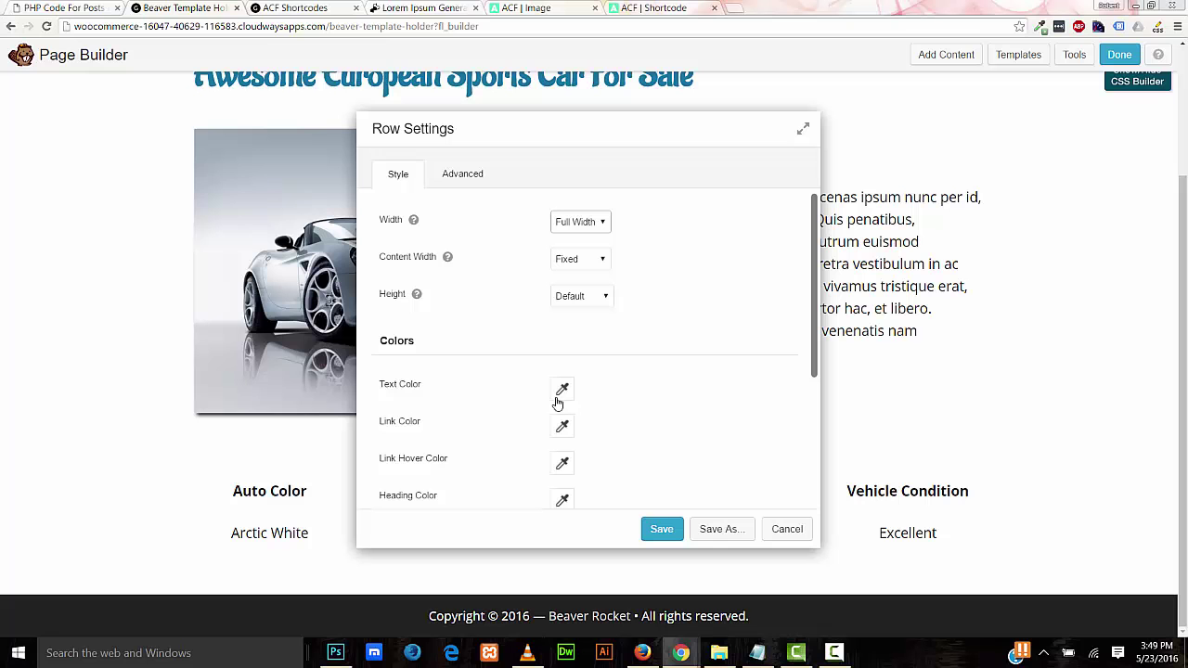
# Give the row holding the four vehicle details a solid dark red background color, #730101
pyautogui.moveTo(815, 352); pyautogui.dragTo(820, 490)
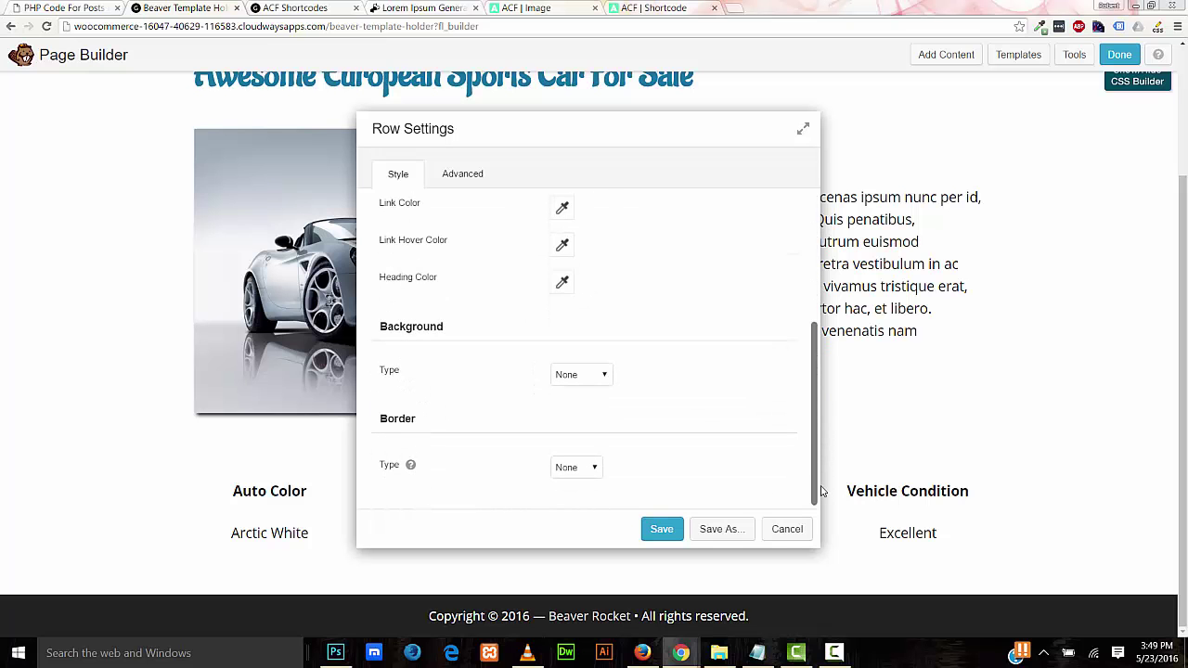
pyautogui.click(568, 374)
pyautogui.click(581, 400)
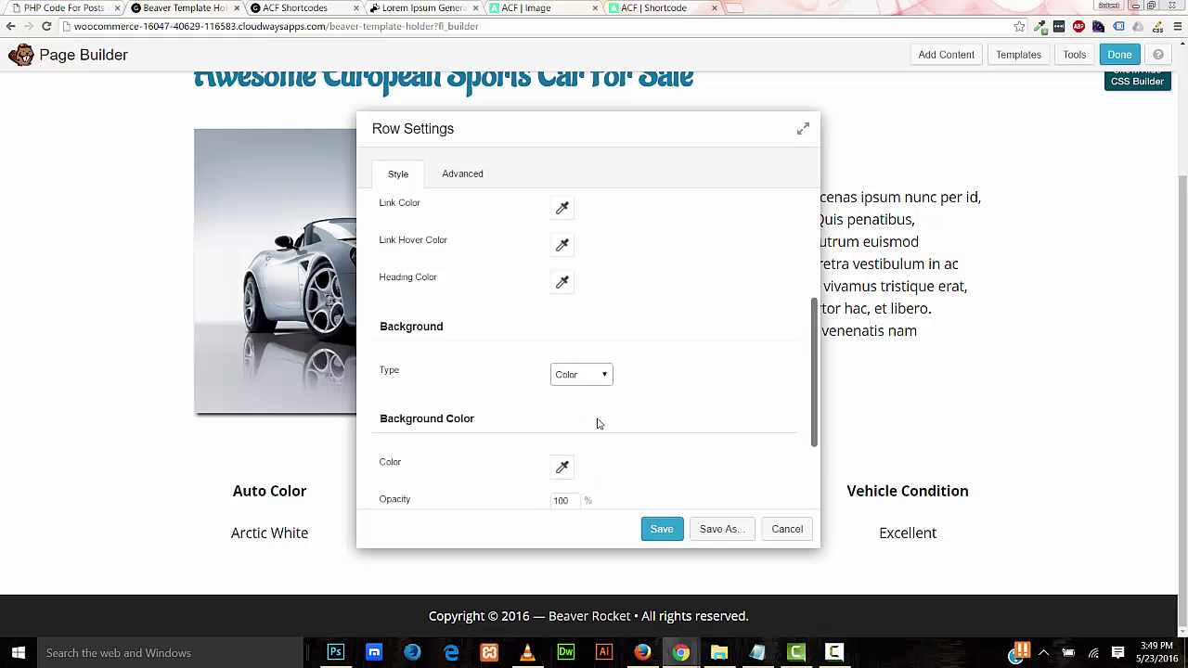
pyautogui.scroll(-3, 599, 423)
pyautogui.click(562, 349)
pyautogui.moveTo(633, 424)
pyautogui.mouseDown()
pyautogui.moveTo(687, 427)
pyautogui.moveTo(709, 501)
pyautogui.mouseUp()
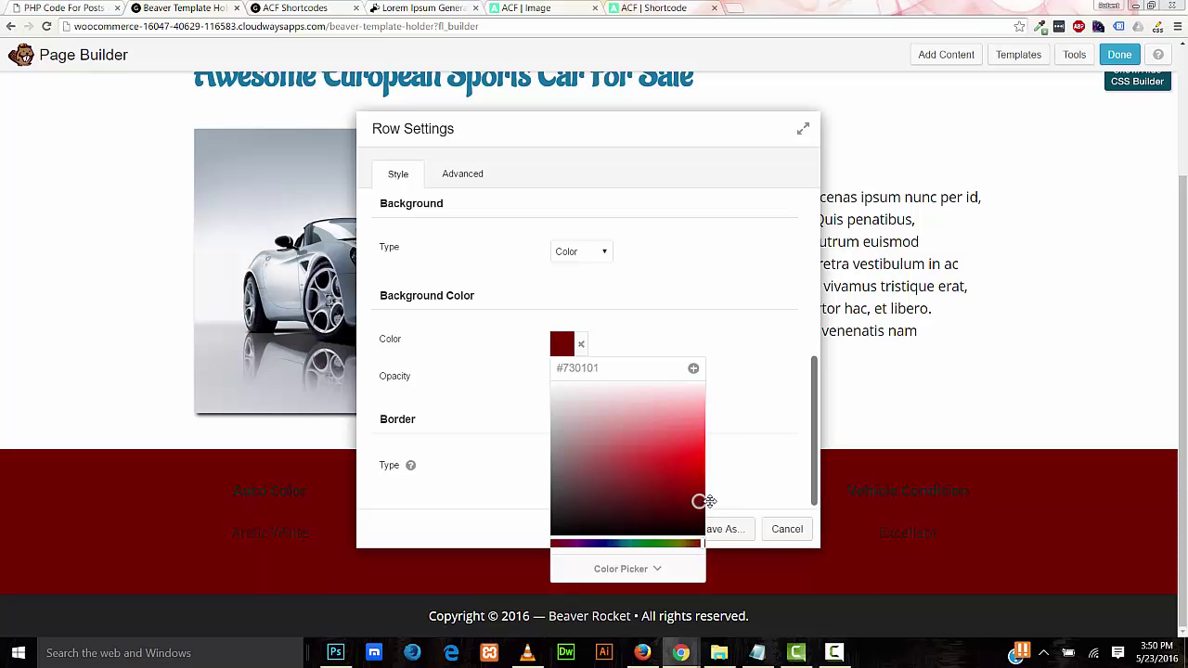
pyautogui.click(709, 501)
# Set the vehicle details row's text color to white and save the row settings
pyautogui.moveTo(815, 429); pyautogui.dragTo(802, 296)
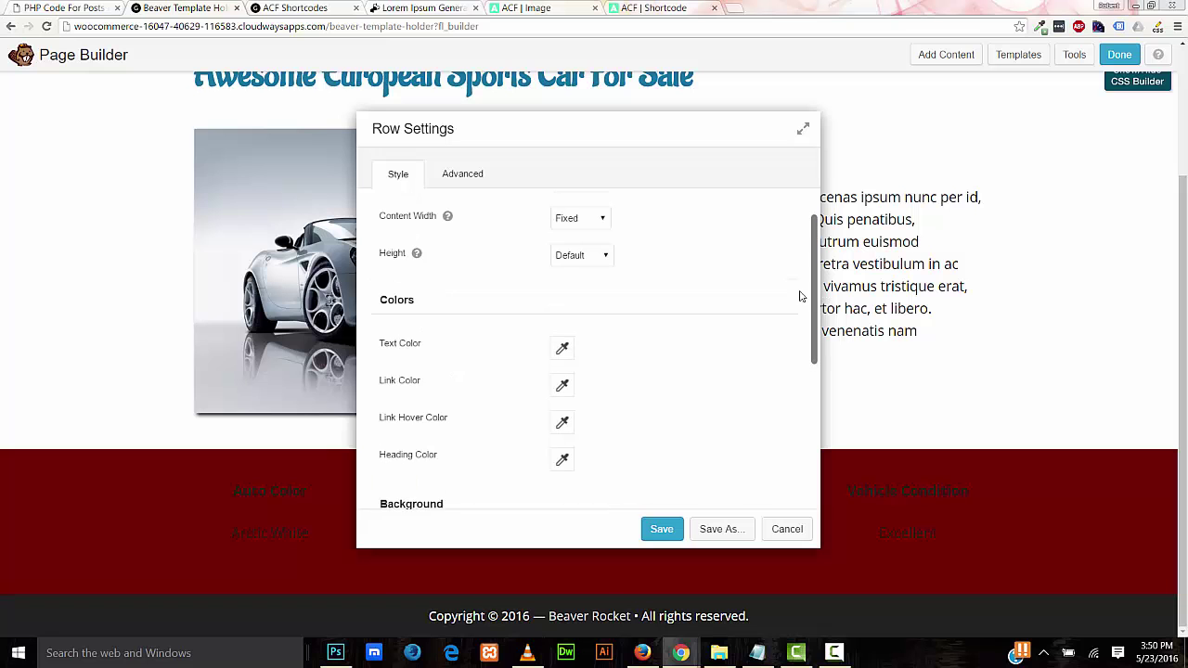
pyautogui.click(562, 347)
pyautogui.moveTo(569, 401); pyautogui.dragTo(527, 382)
pyautogui.click(548, 552)
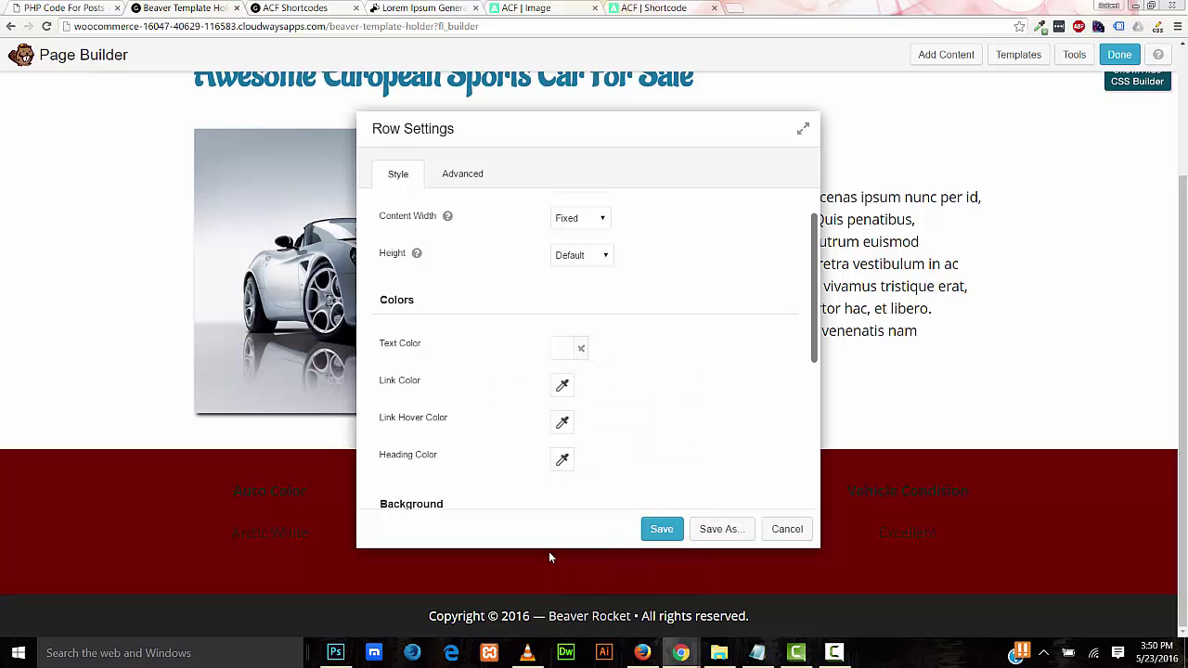
pyautogui.click(661, 530)
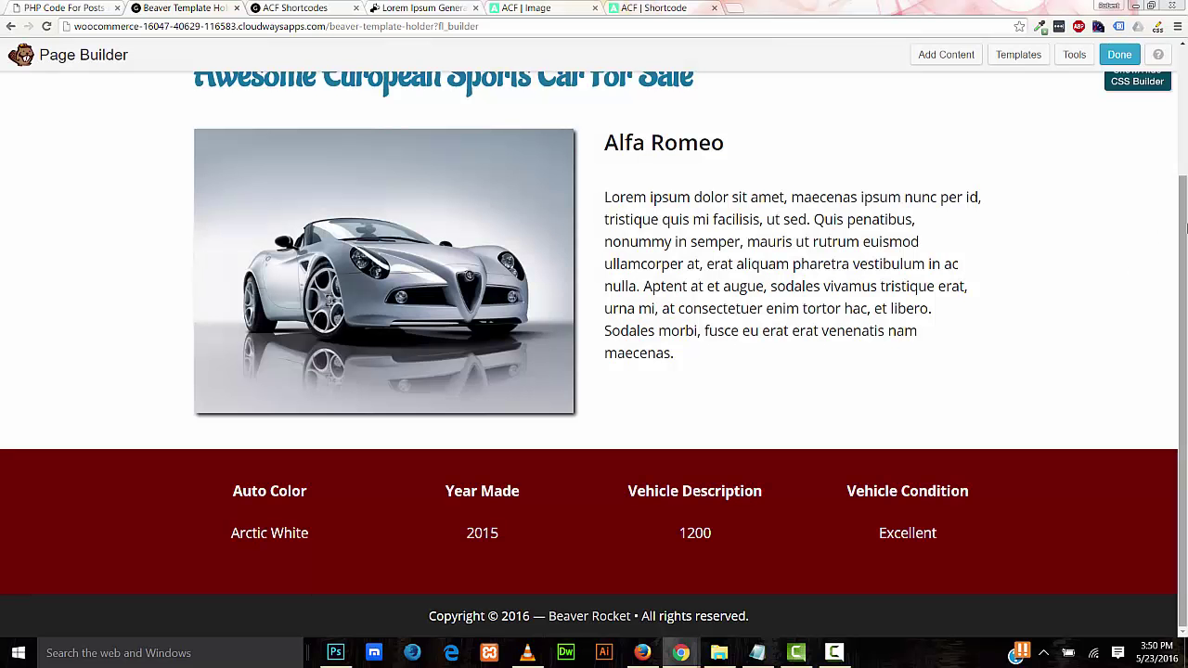
# Finish editing the Beaver Template Holder page and publish the changes
pyautogui.scroll(1, 1185, 229)
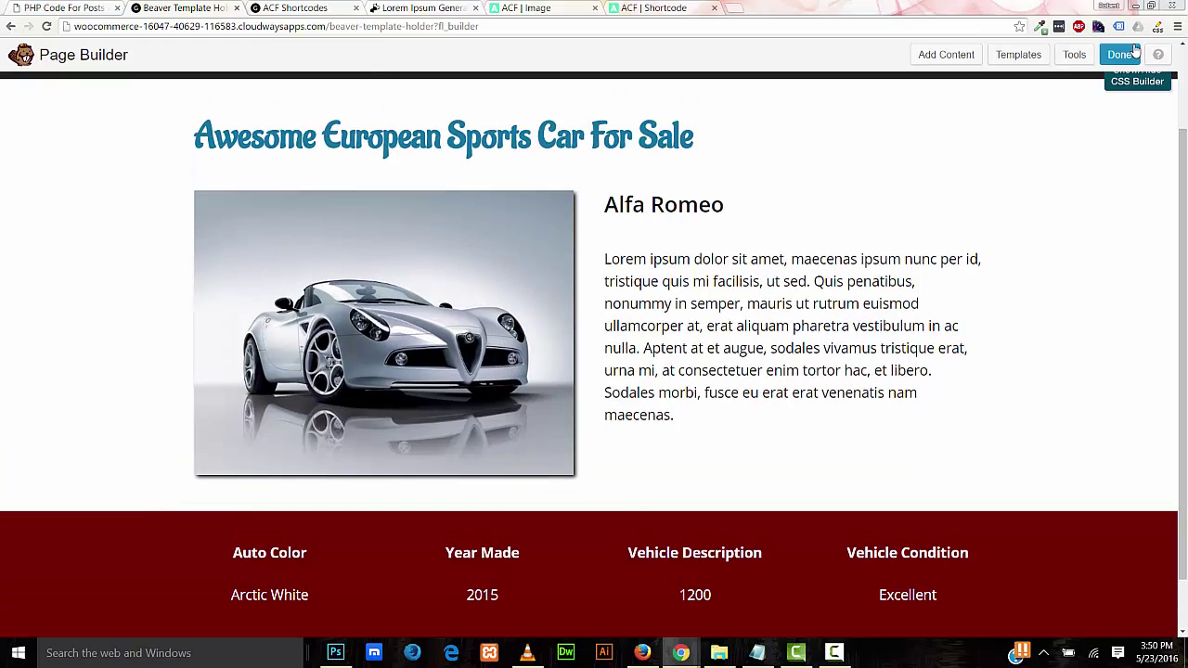
pyautogui.click(1119, 55)
pyautogui.click(615, 300)
pyautogui.scroll(-1, 1184, 291)
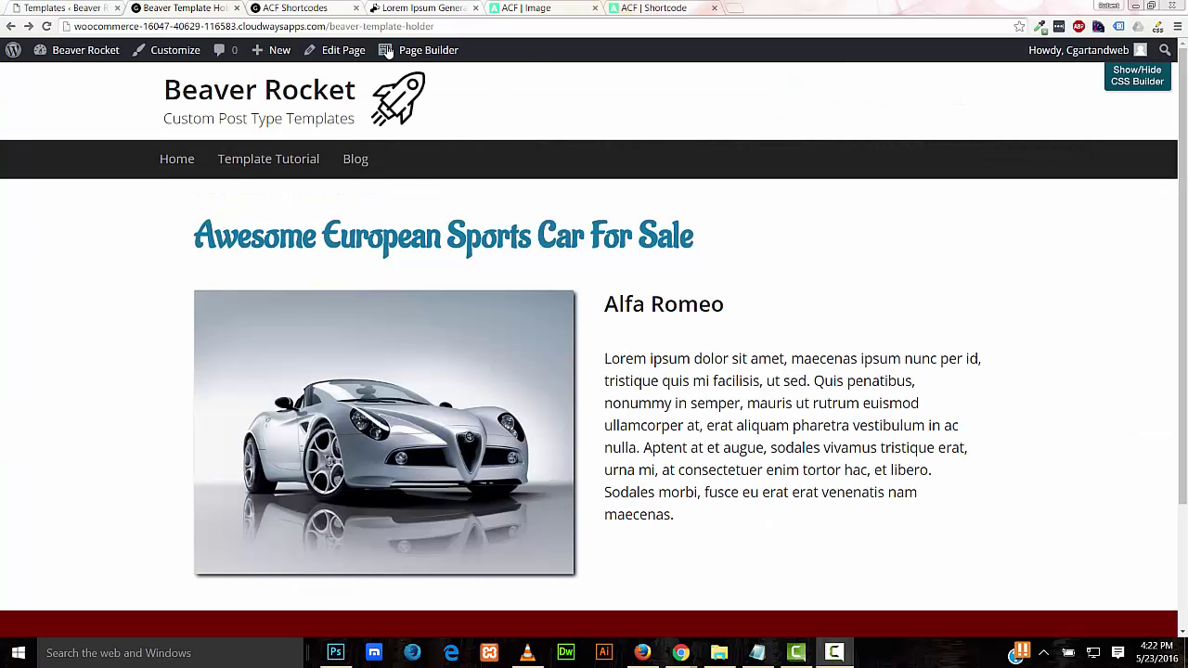
# Reopen the page in Page Builder and save its layout as a template named Automobile Template 1
pyautogui.click(415, 51)
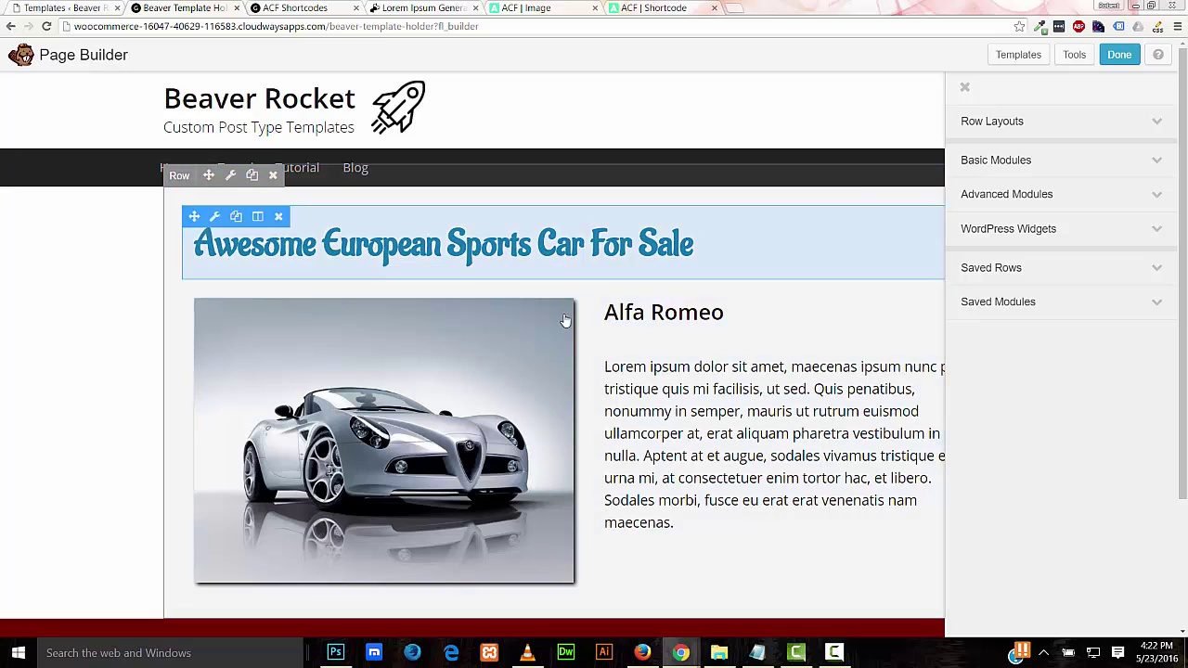
pyautogui.click(1067, 58)
pyautogui.write('Automobile Template 1')
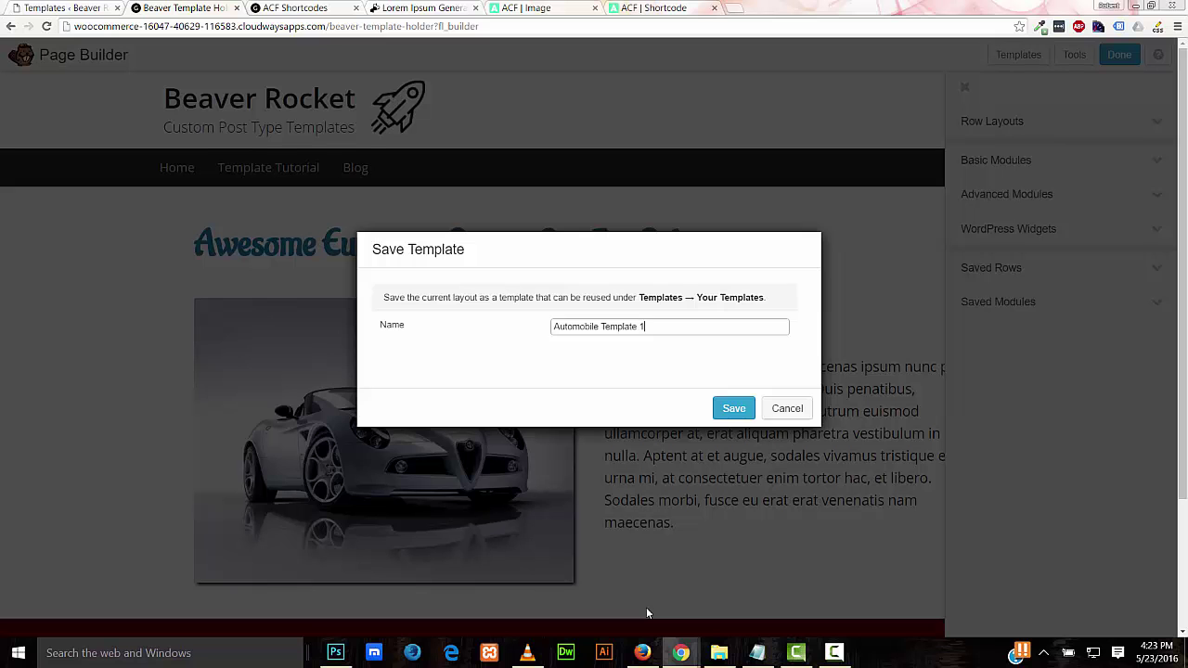
pyautogui.click(733, 409)
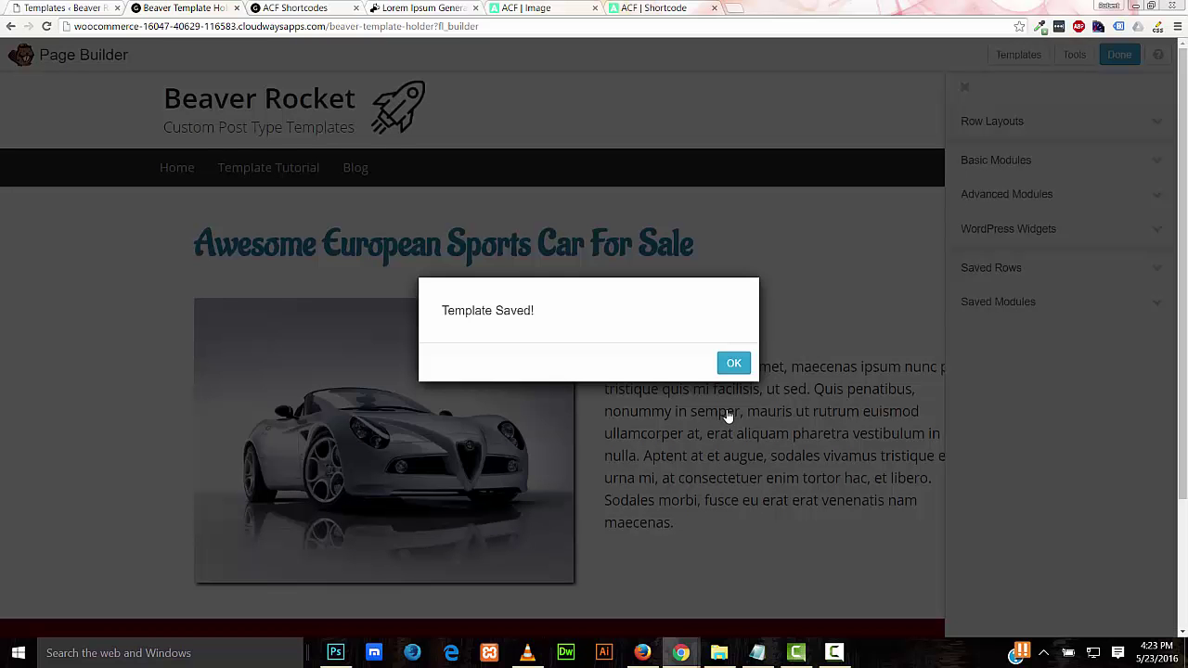
pyautogui.click(733, 363)
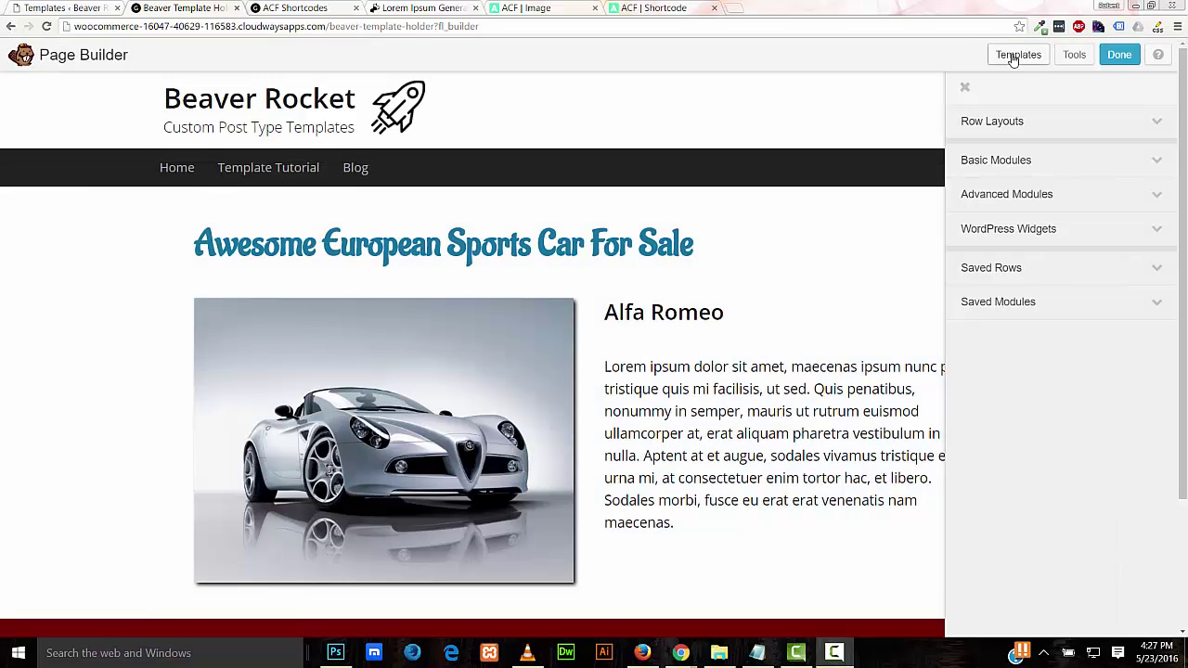
# Save the layout as another template named Automobiles Template Posts and publish the page changes
pyautogui.click(1074, 63)
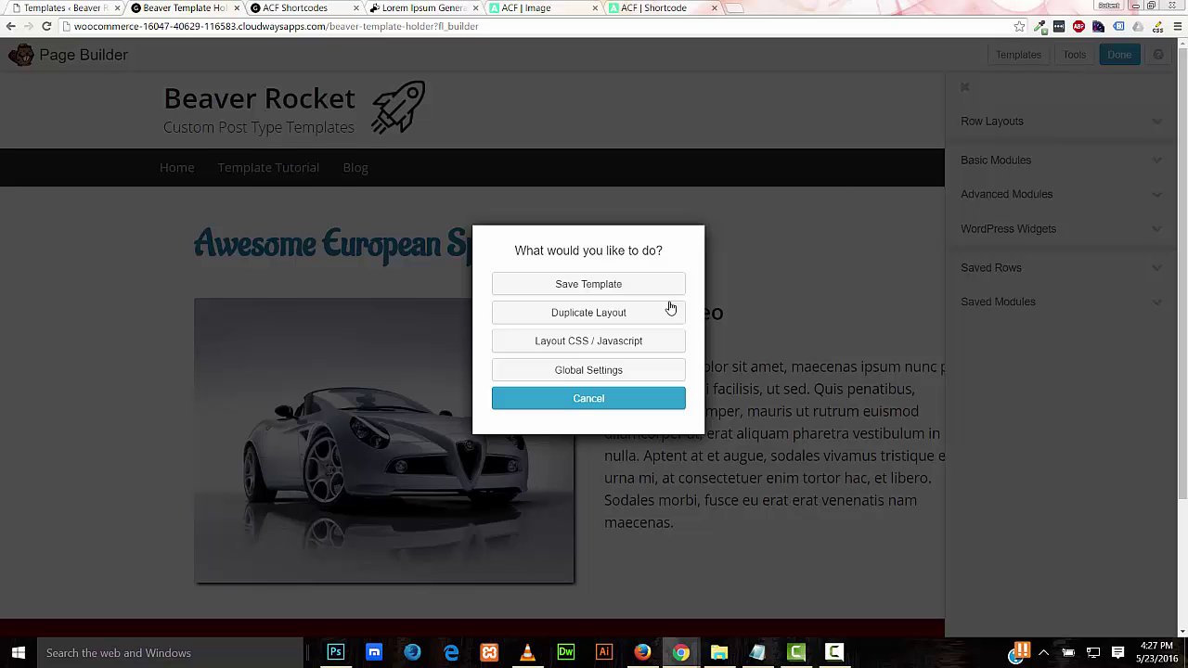
pyautogui.click(624, 287)
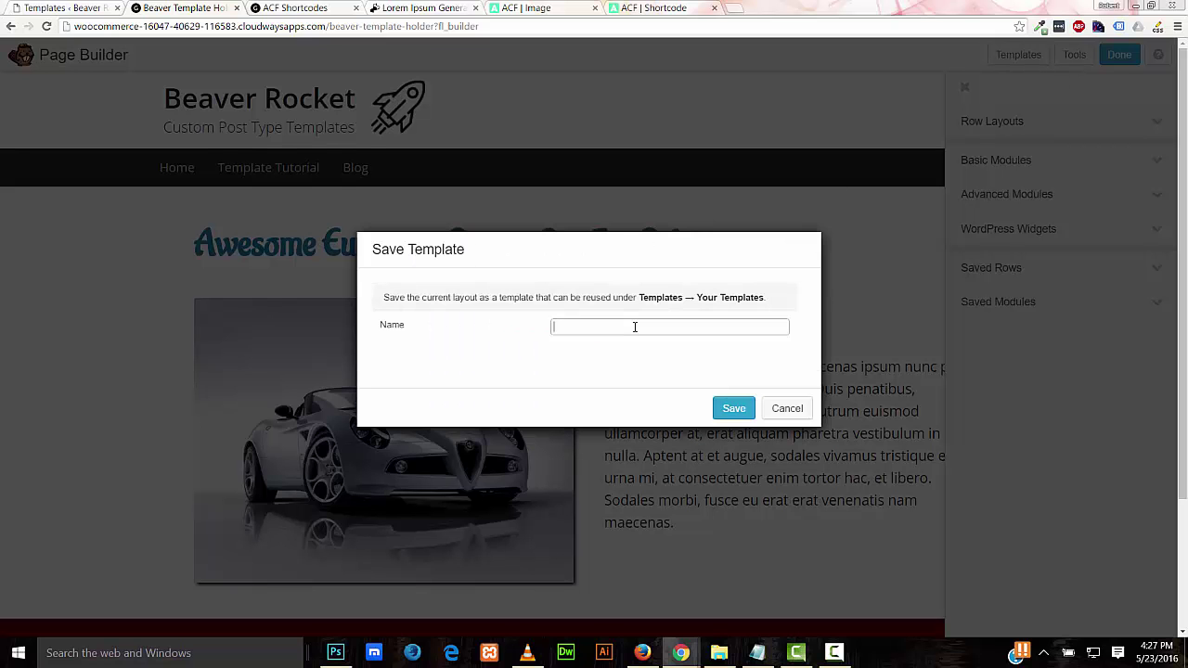
pyautogui.write('Automobiles Template Posts')
pyautogui.click(733, 408)
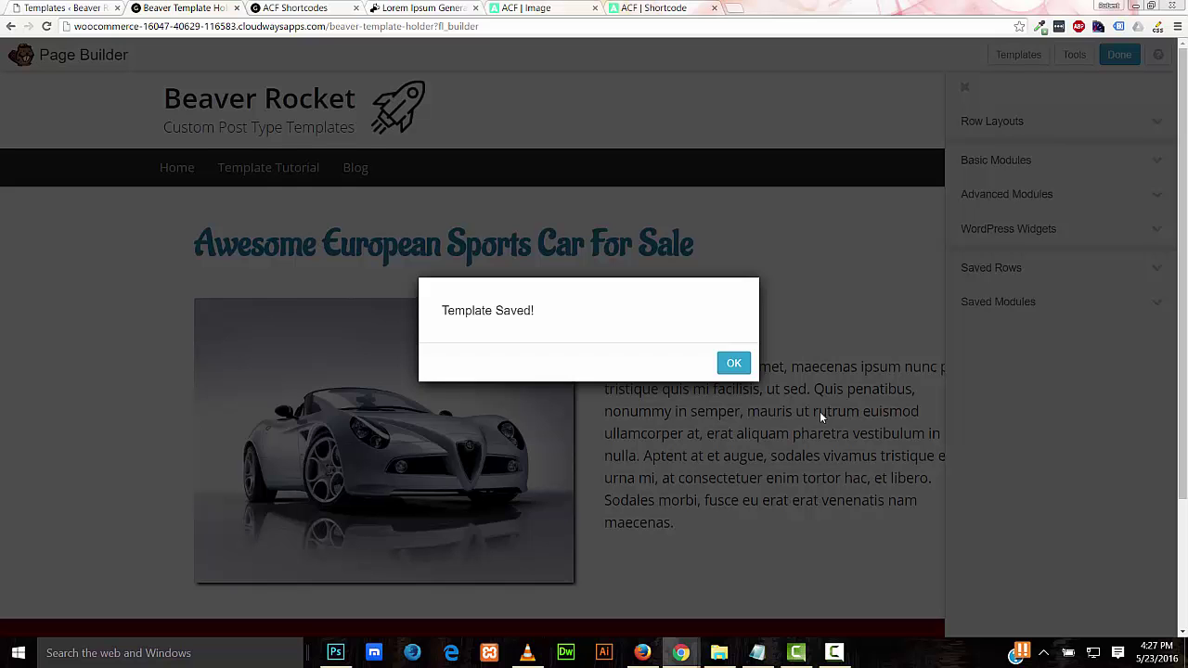
pyautogui.click(733, 363)
pyautogui.click(1119, 55)
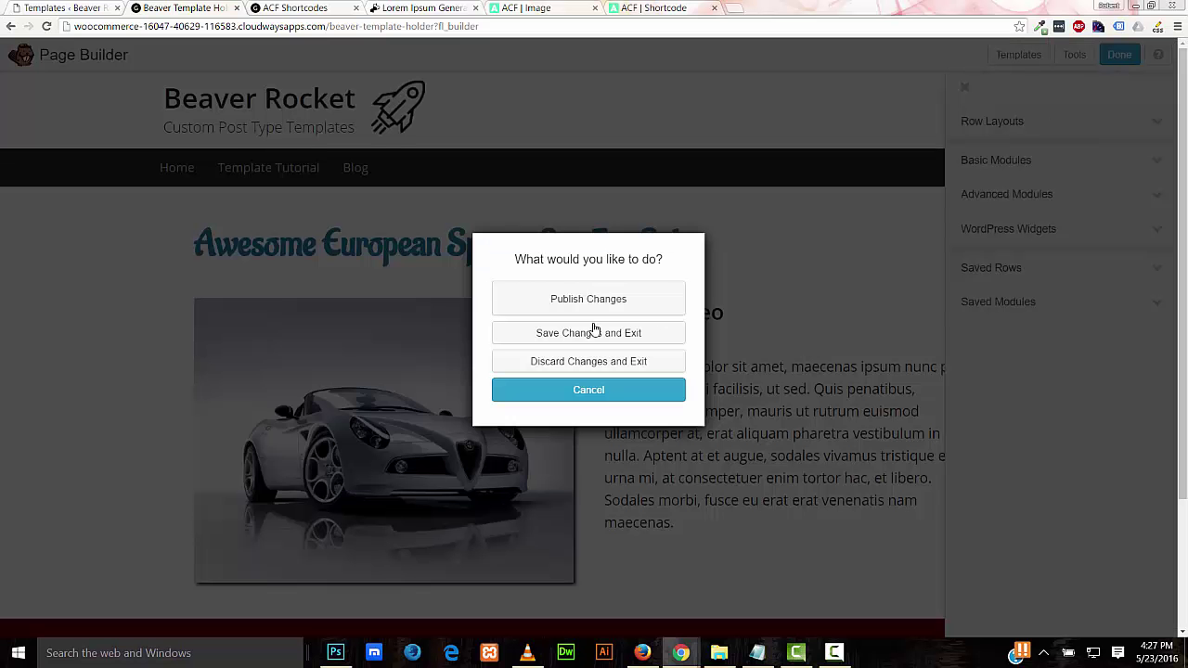
pyautogui.click(579, 299)
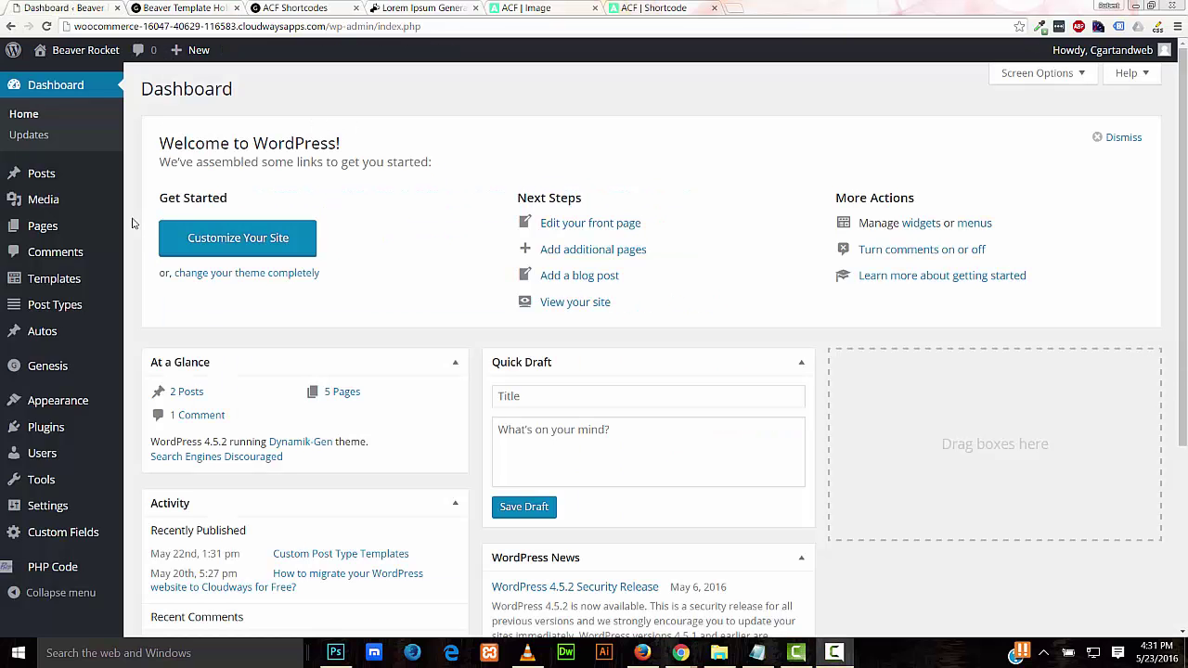
# Open the list of all saved templates in the WordPress dashboard
pyautogui.moveTo(48, 283)
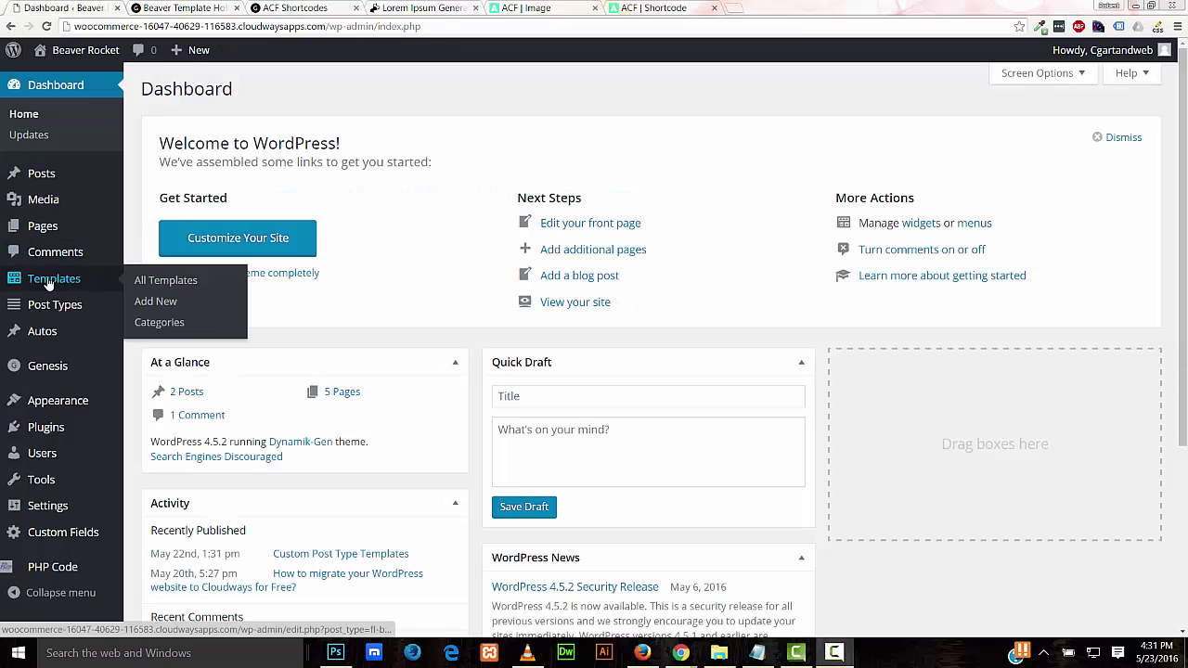
pyautogui.click(157, 278)
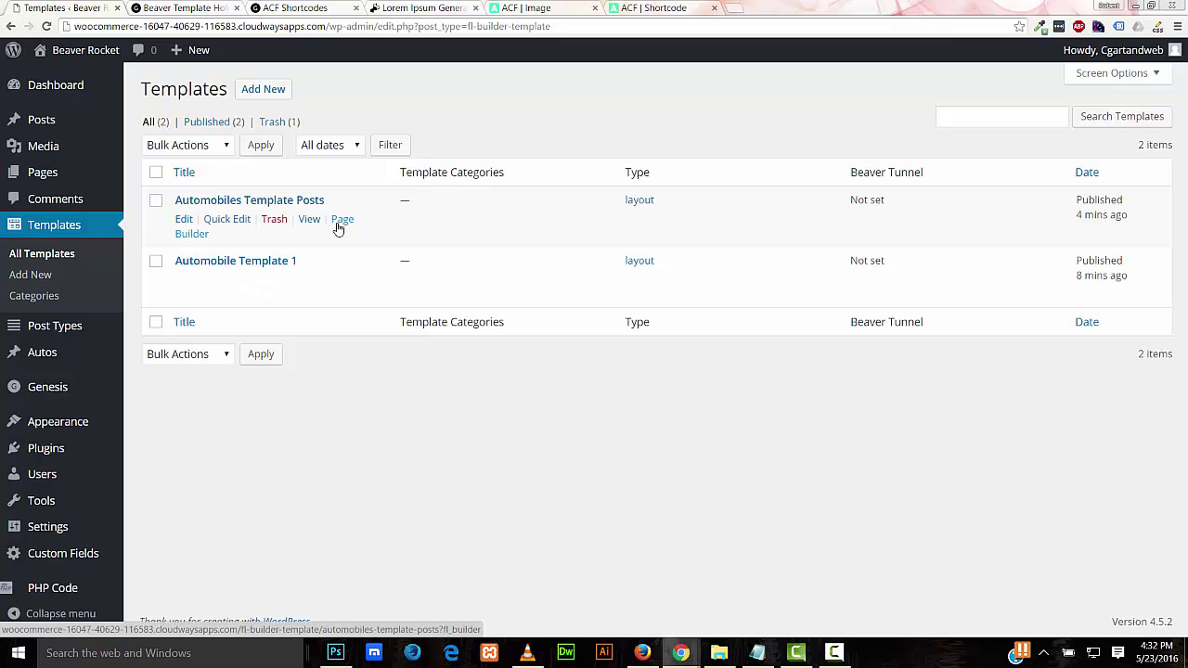
pyautogui.moveTo(66, 353)
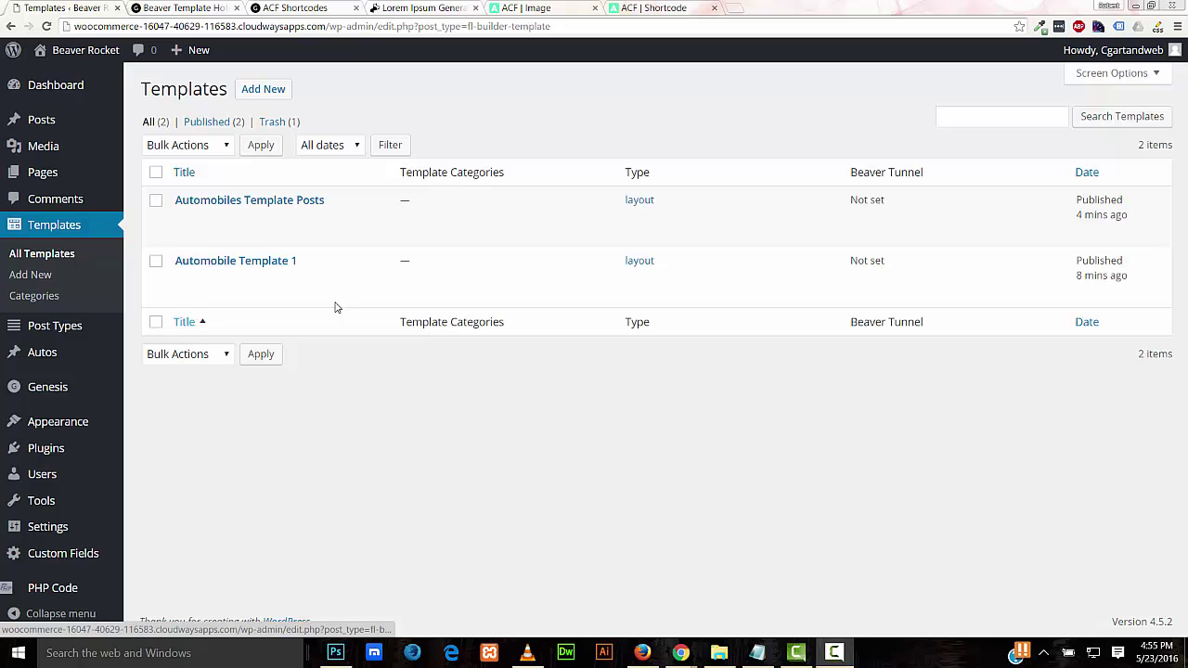
pyautogui.moveTo(336, 308)
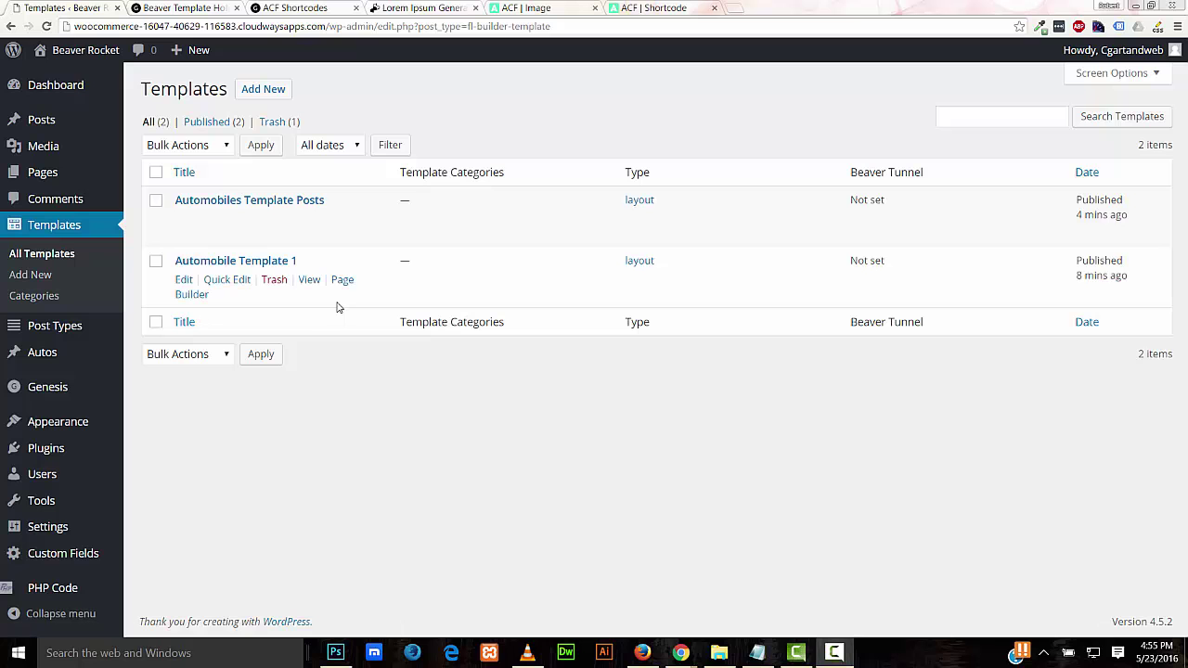
pyautogui.moveTo(310, 223)
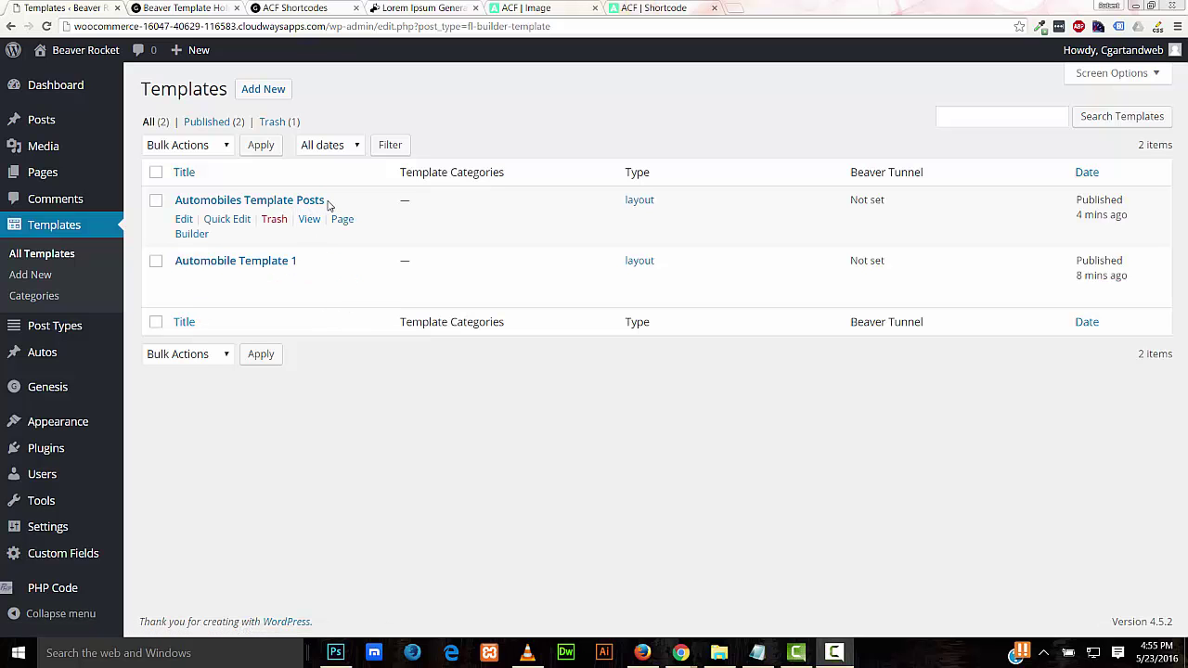
pyautogui.moveTo(81, 327)
# On the ACF Shortcodes page, examine the field shortcodes and how the opening and closing beaver_tunnels tags wrap a shortcode
pyautogui.hotkey('ctrl', '3')
pyautogui.scroll(3, 855, 146)
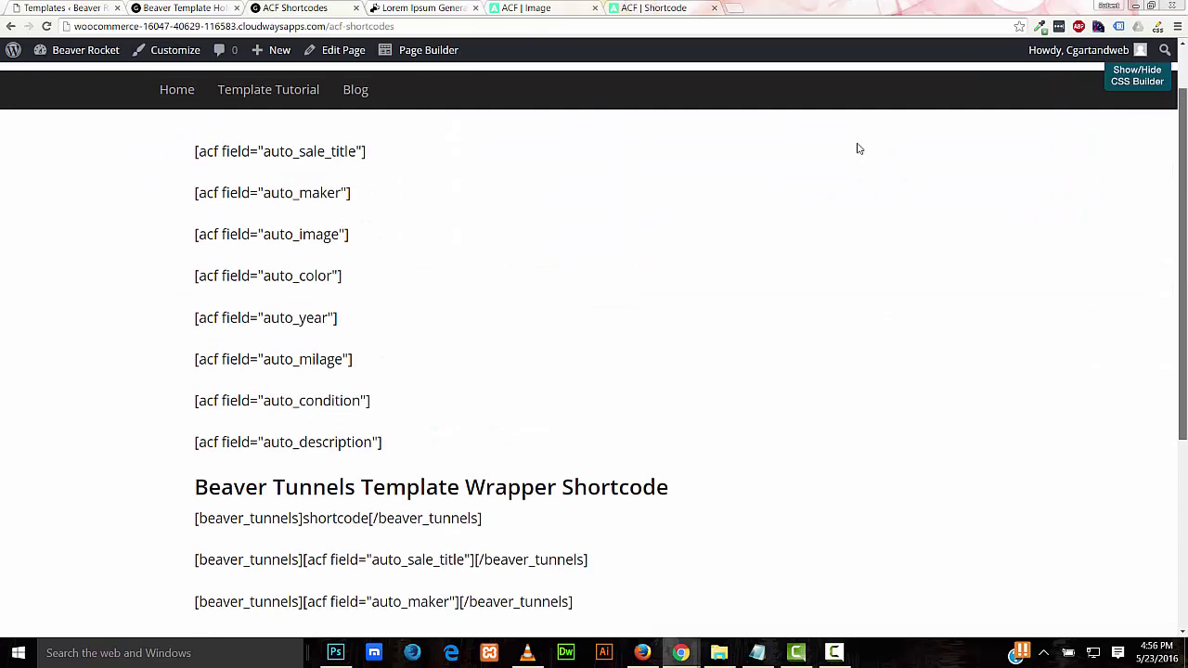
pyautogui.moveTo(368, 150); pyautogui.dragTo(180, 132)
pyautogui.moveTo(1183, 352); pyautogui.dragTo(1184, 530)
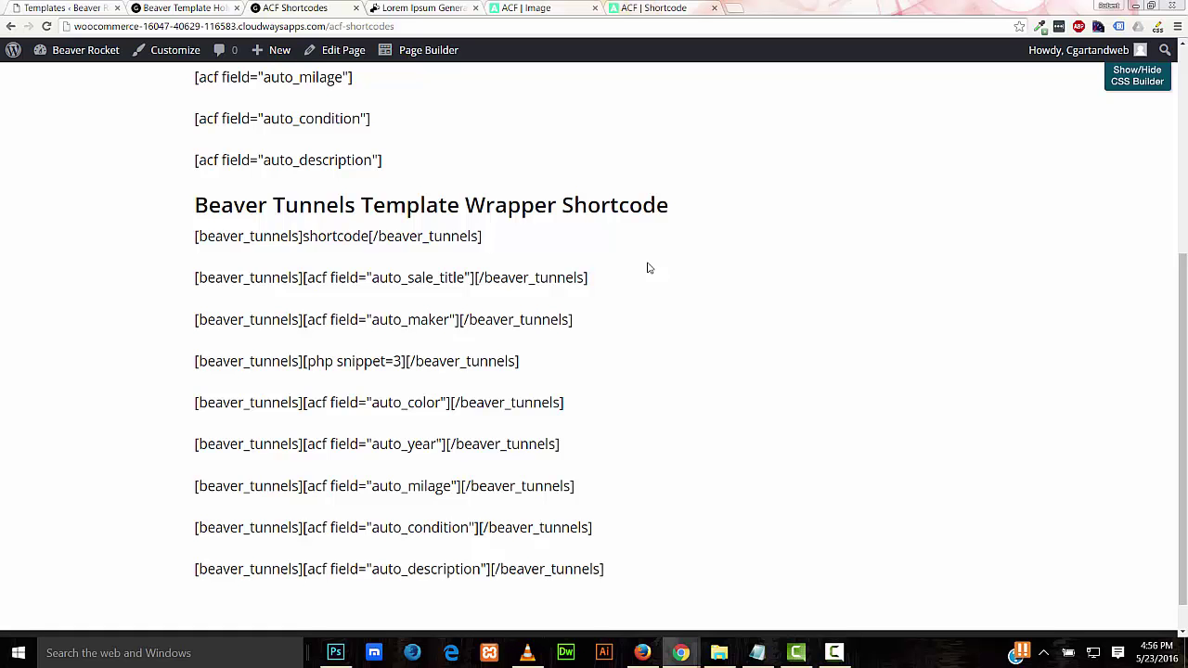
pyautogui.moveTo(510, 243); pyautogui.dragTo(449, 238)
pyautogui.click(203, 254)
pyautogui.moveTo(192, 236); pyautogui.dragTo(304, 244)
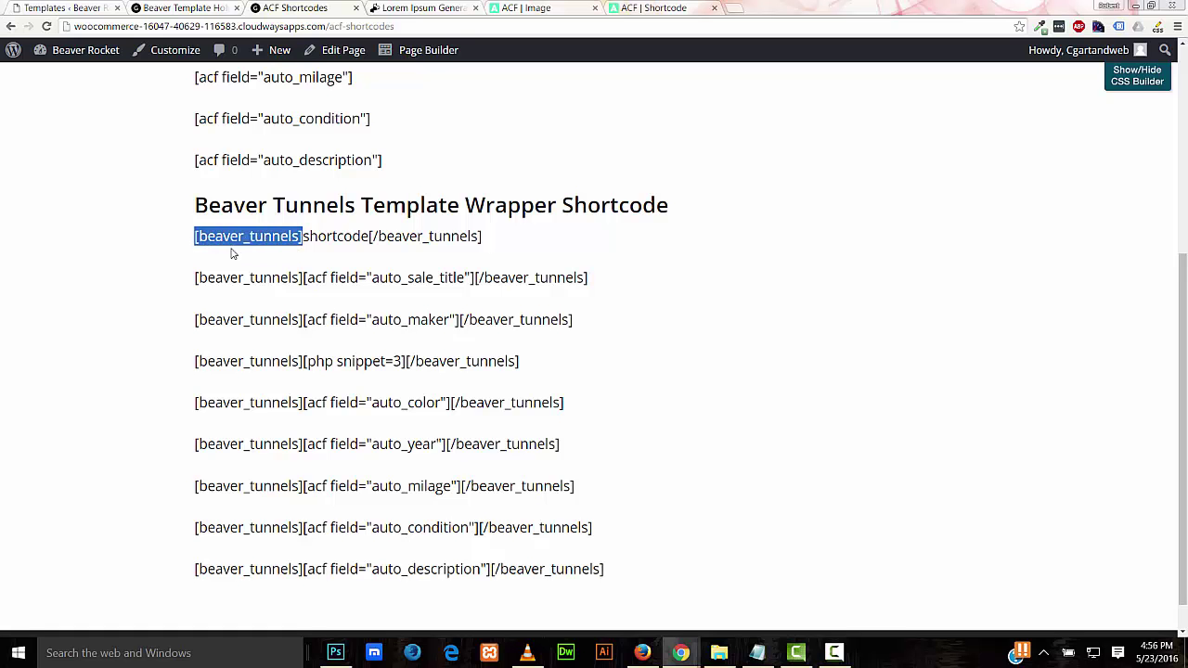
pyautogui.moveTo(370, 239); pyautogui.dragTo(481, 239)
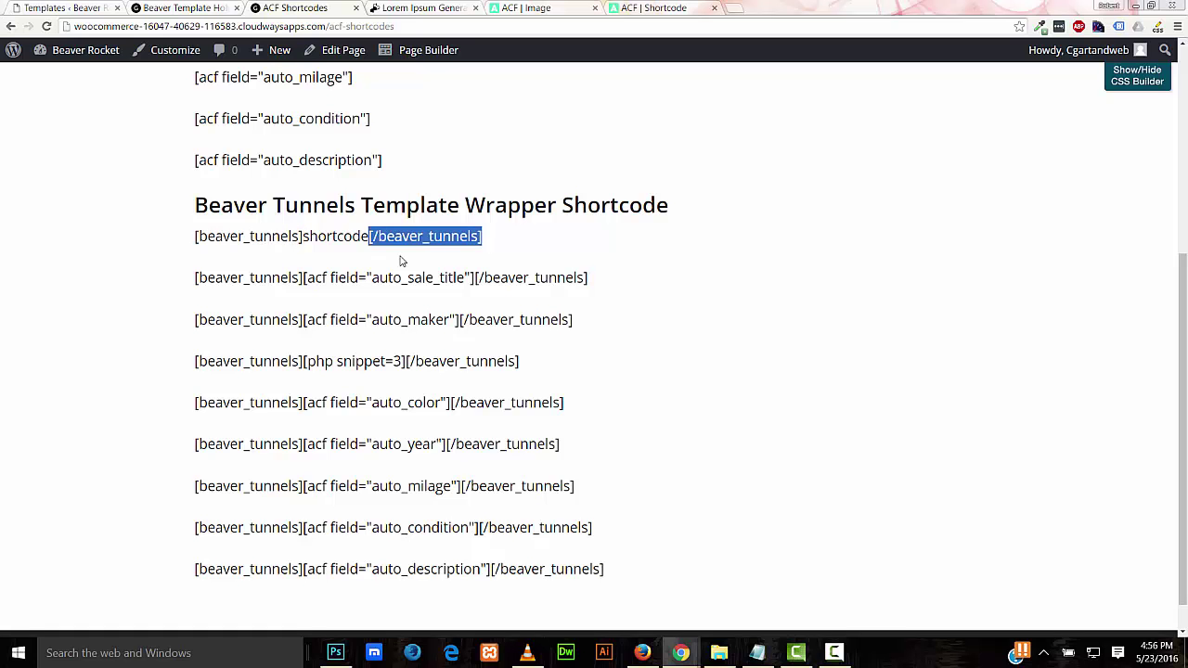
pyautogui.moveTo(303, 240); pyautogui.dragTo(368, 237)
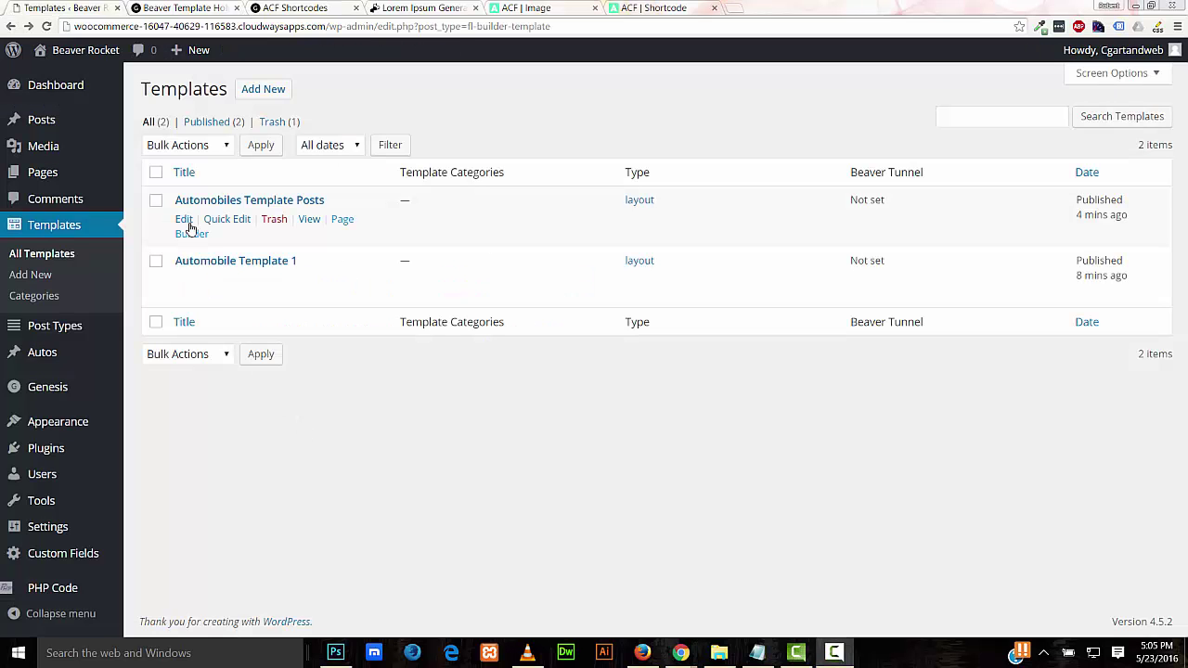
# Edit the Automobiles Template Posts template, set its Beaver Tunnels Singular display rule to auto, and update the template
pyautogui.click(182, 219)
pyautogui.moveTo(1183, 199); pyautogui.dragTo(1157, 440)
pyautogui.scroll(-1, 1156, 455)
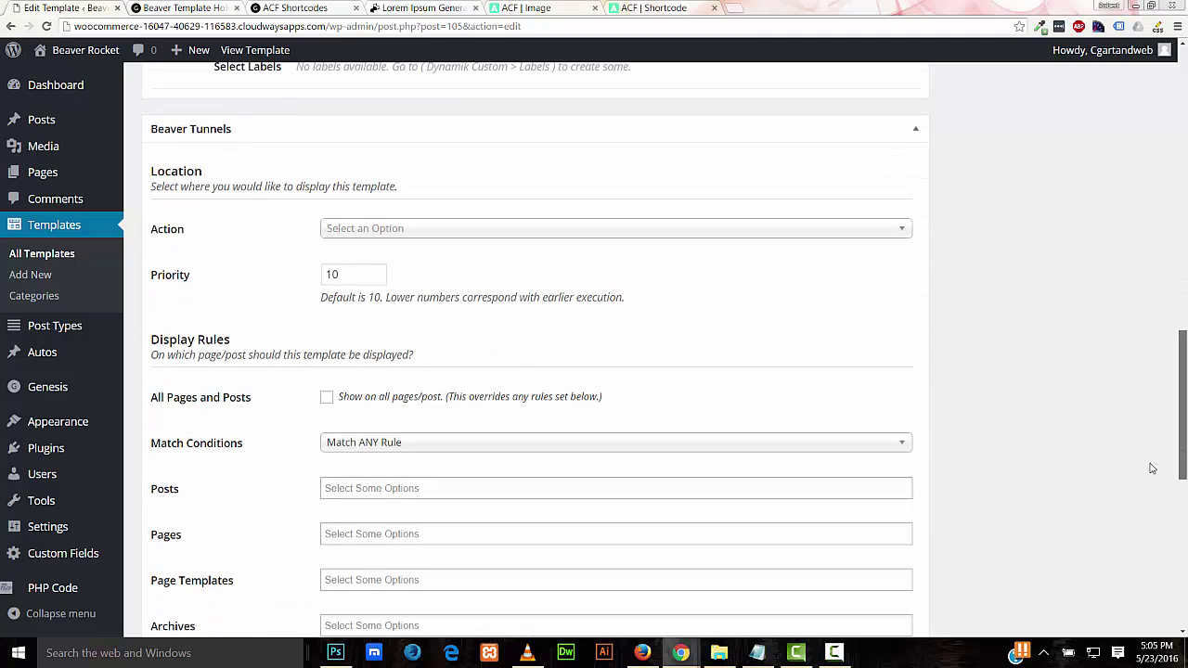
pyautogui.scroll(-1, 1148, 483)
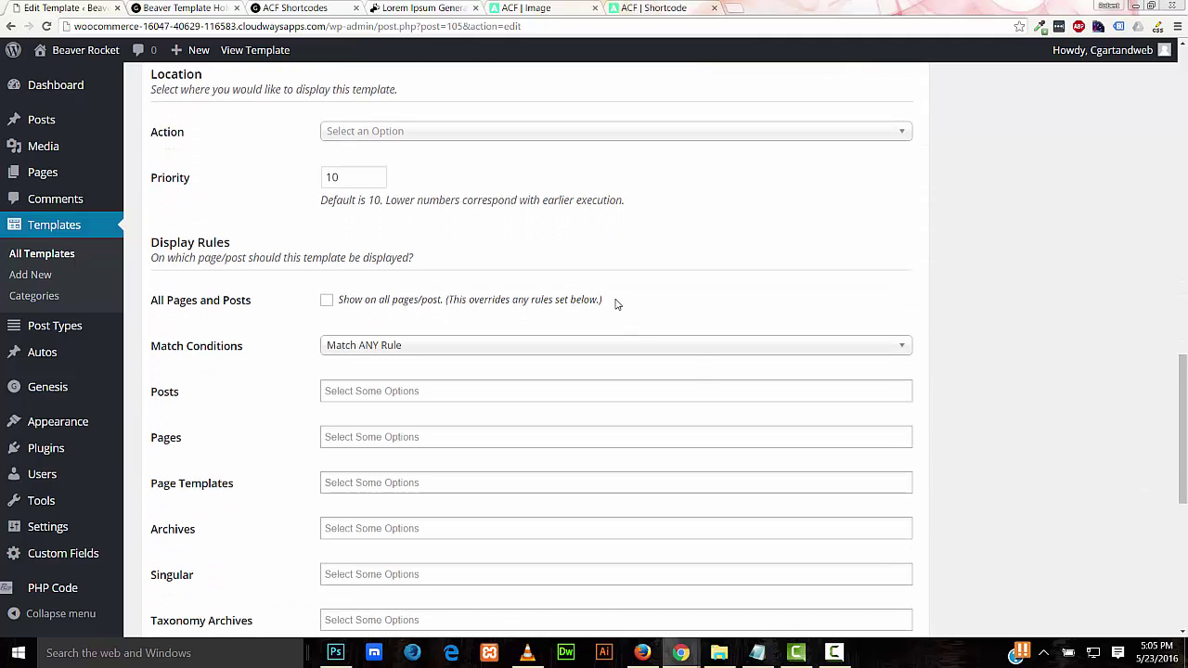
pyautogui.moveTo(49, 364)
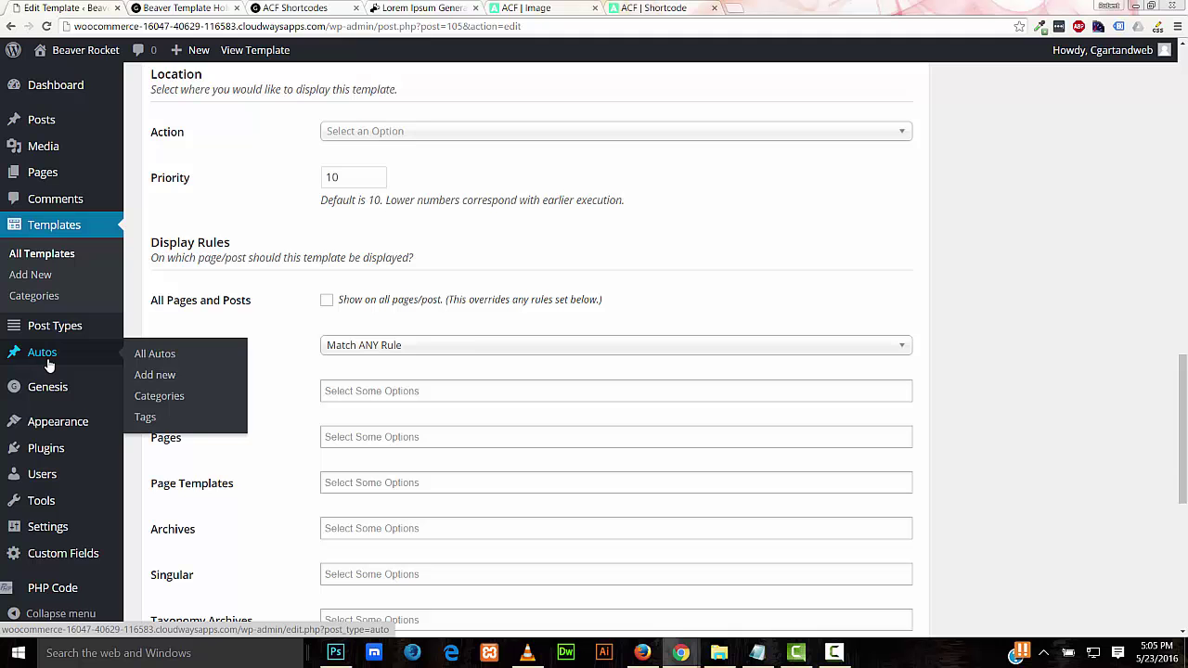
pyautogui.moveTo(1184, 376); pyautogui.dragTo(1184, 443)
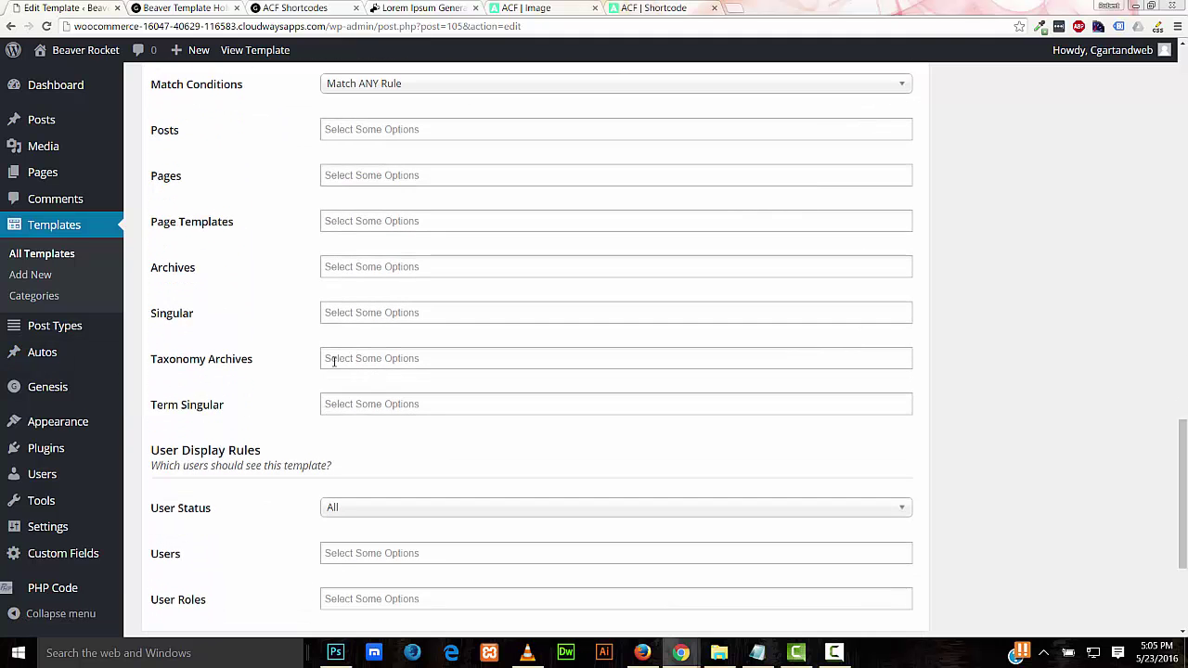
pyautogui.click(370, 322)
pyautogui.click(378, 408)
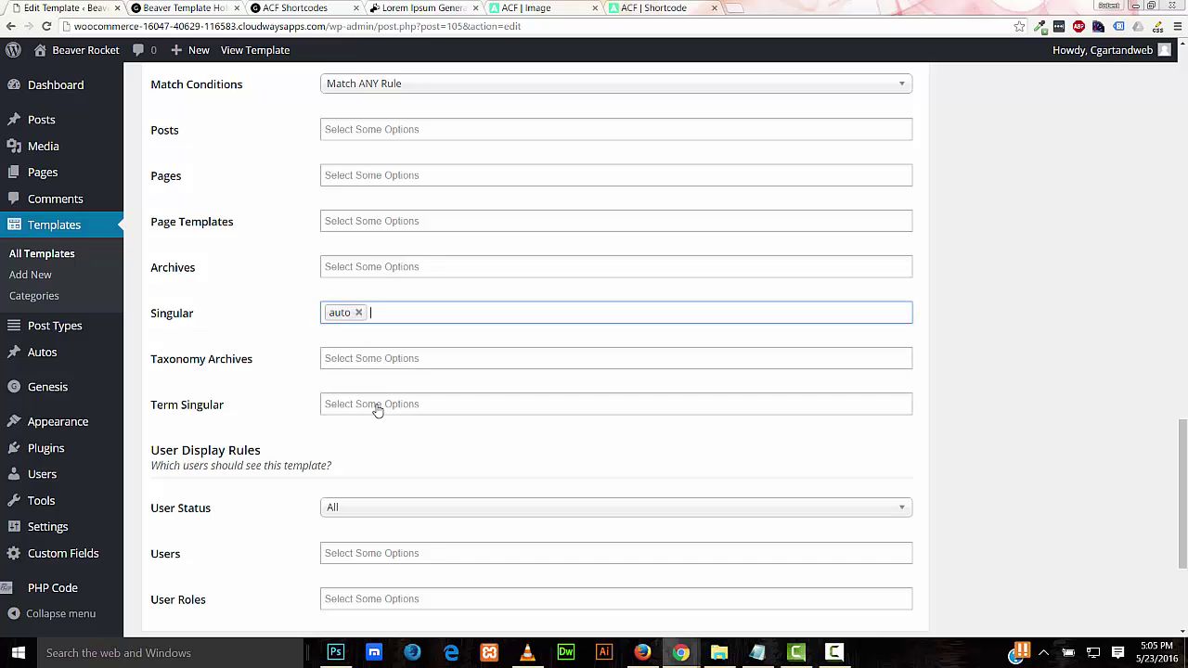
pyautogui.click(1125, 227)
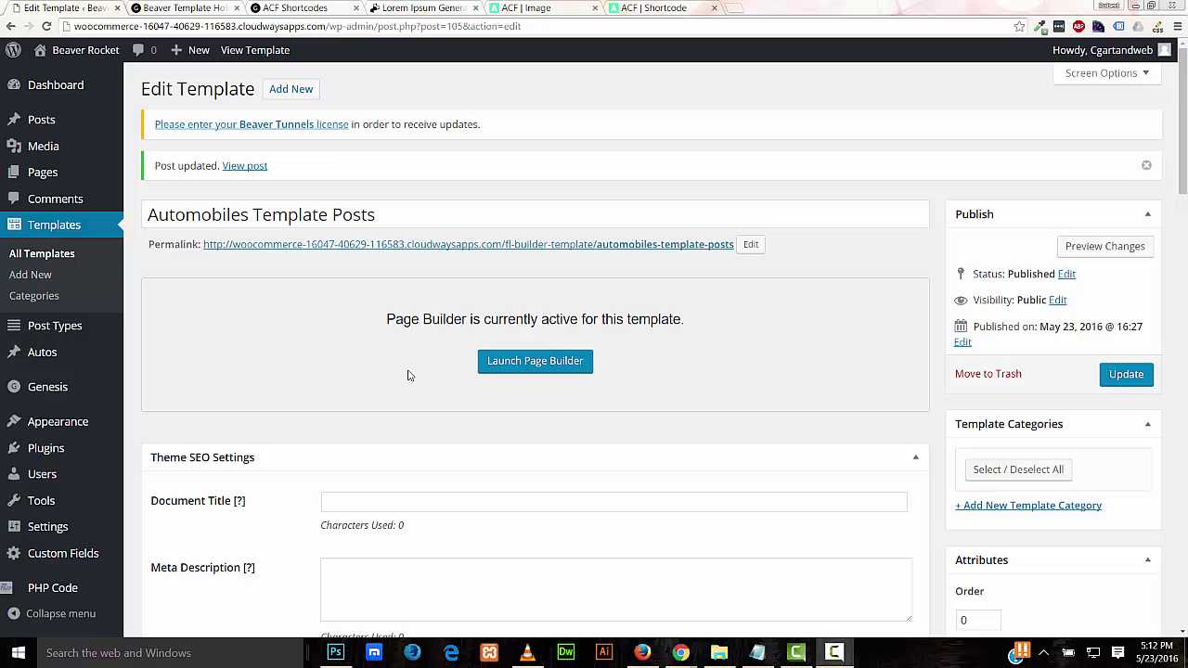
# Open the template in Page Builder and replace the heading module's text with [beaver_tunnels][acf field="auto_sale_title"][/beaver_tunnels] from the ACF Shortcodes page, saving the module
pyautogui.click(522, 371)
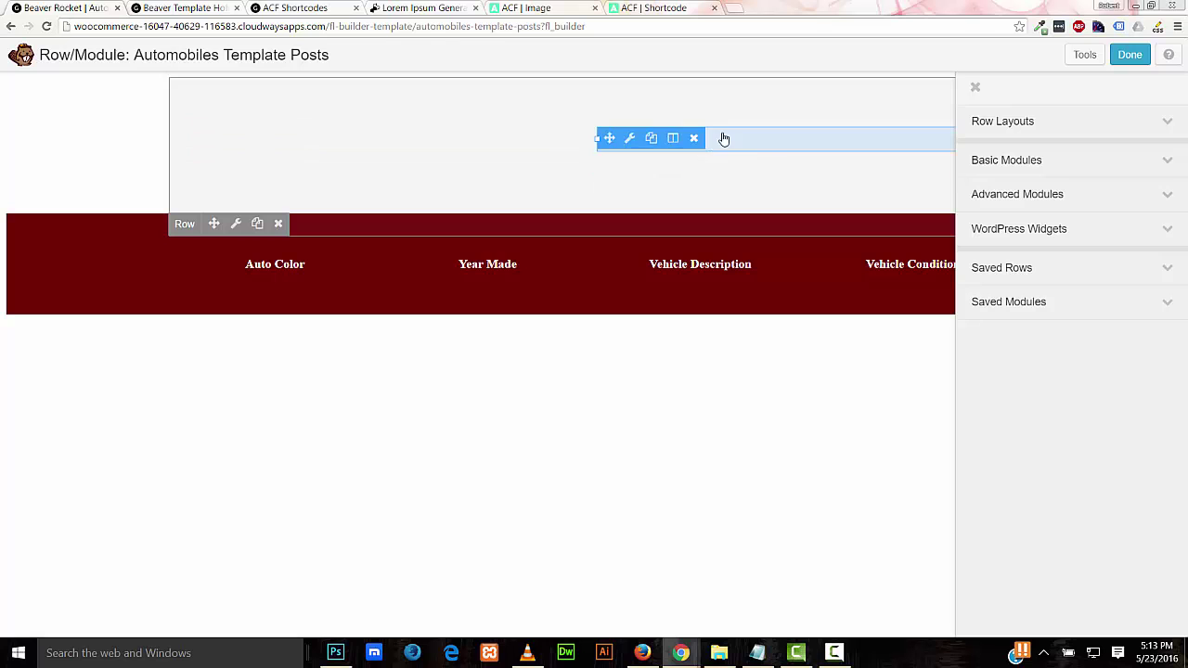
pyautogui.click(788, 151)
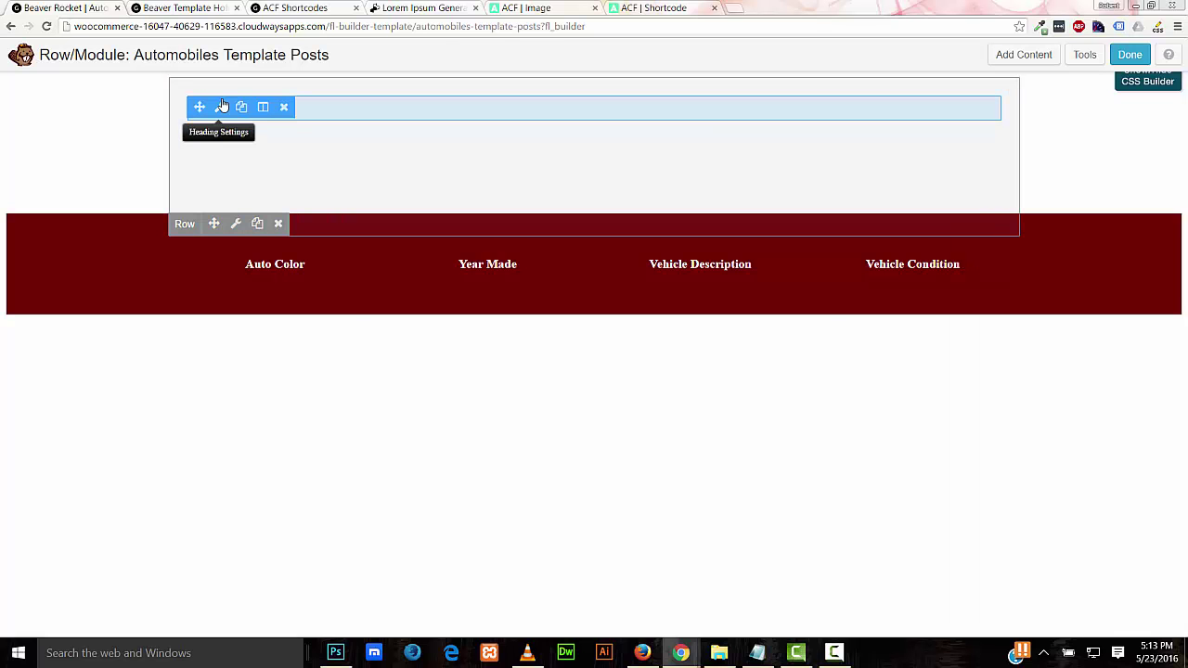
pyautogui.click(221, 107)
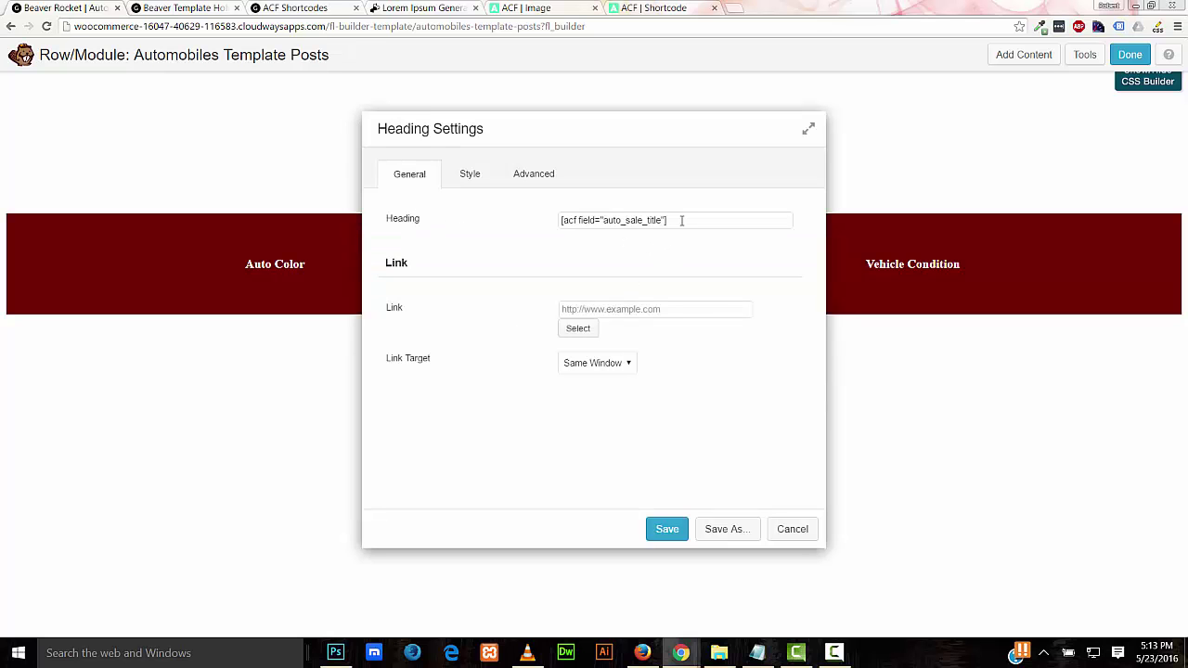
pyautogui.moveTo(681, 220); pyautogui.dragTo(555, 227)
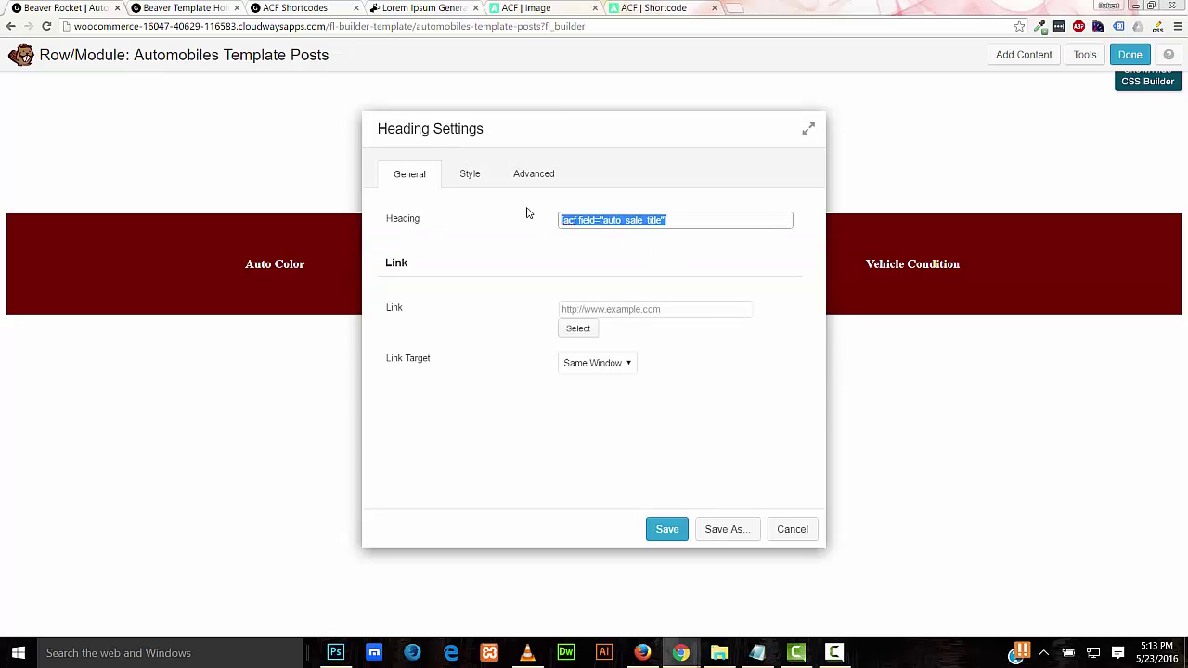
pyautogui.hotkey('ctrl', 'Tab')
pyautogui.moveTo(590, 278); pyautogui.dragTo(195, 278)
pyautogui.rightClick(213, 280)
pyautogui.click(223, 283)
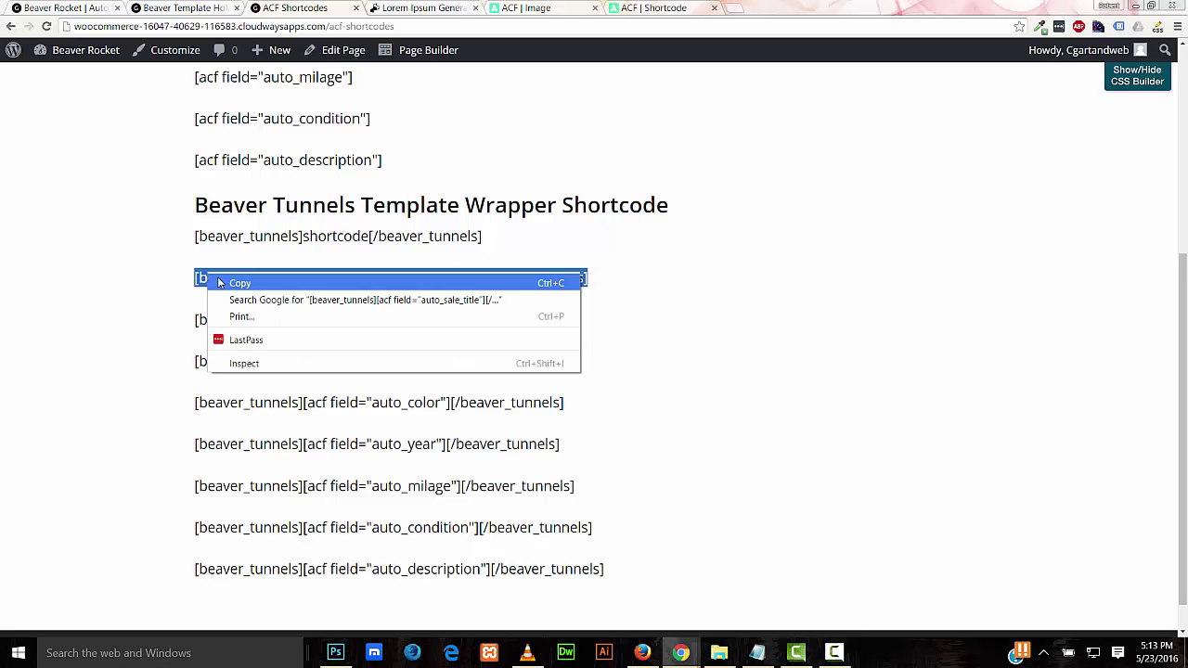
pyautogui.hotkey('ctrl', 'shift', 'Tab')
pyautogui.rightClick(685, 220)
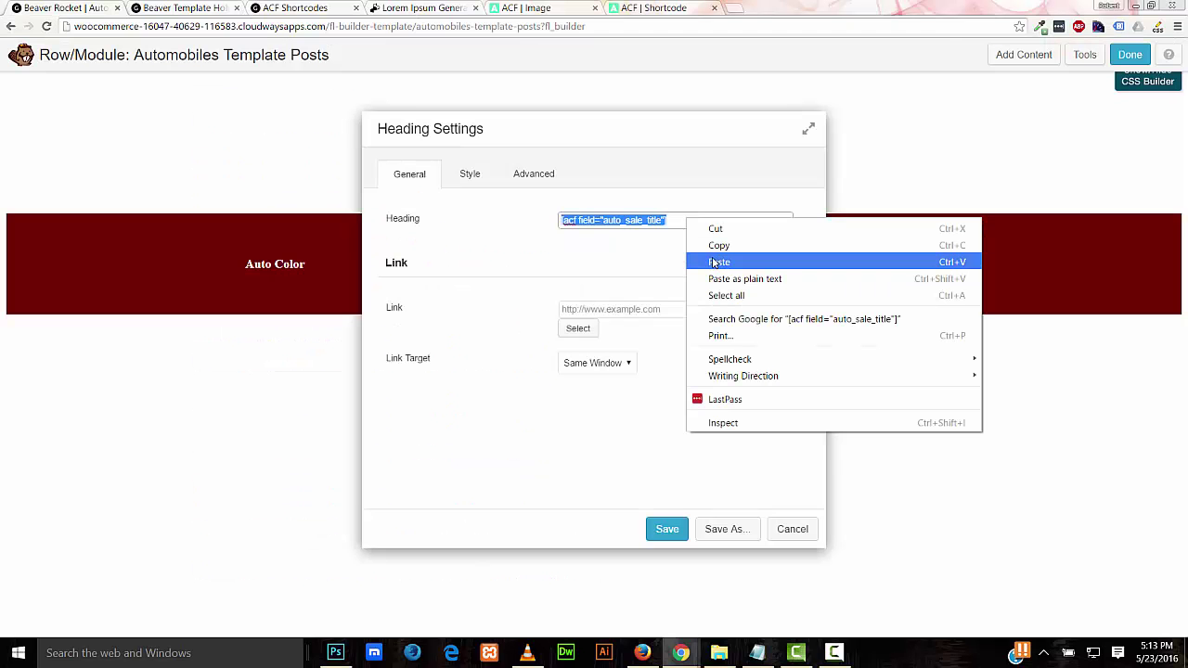
pyautogui.click(715, 264)
pyautogui.click(673, 533)
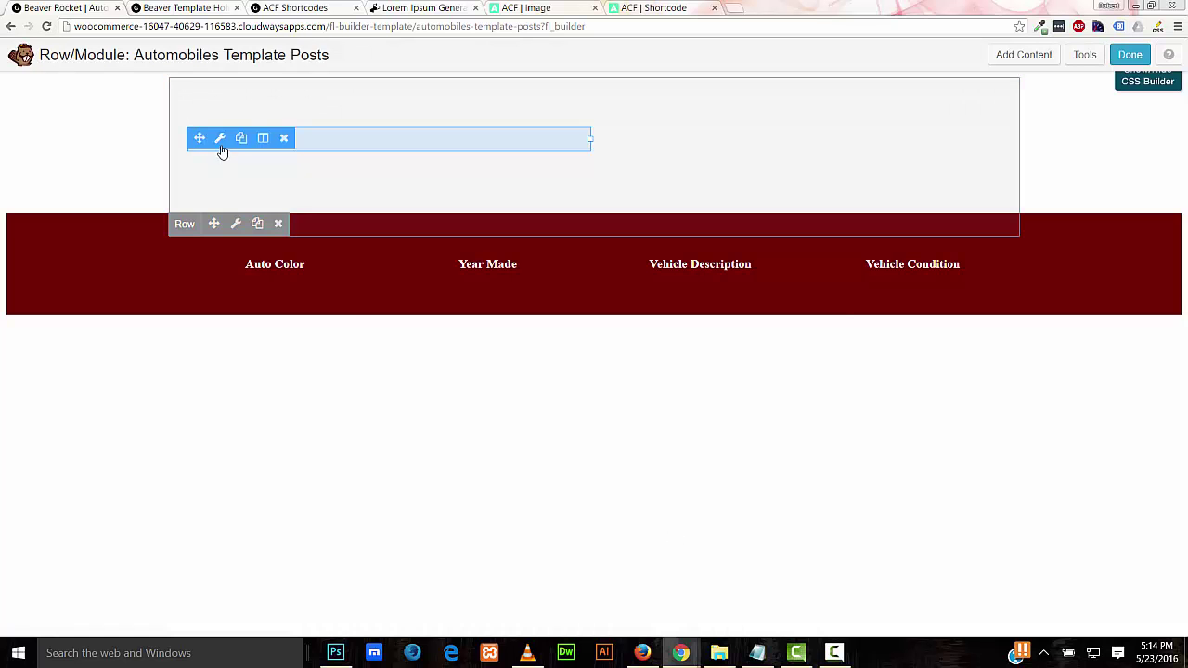
# Replace the HTML module's code with the wrapped shortcode [beaver_tunnels][php snippet=3][/beaver_tunnels] from the ACF Shortcodes page and save the module
pyautogui.click(220, 139)
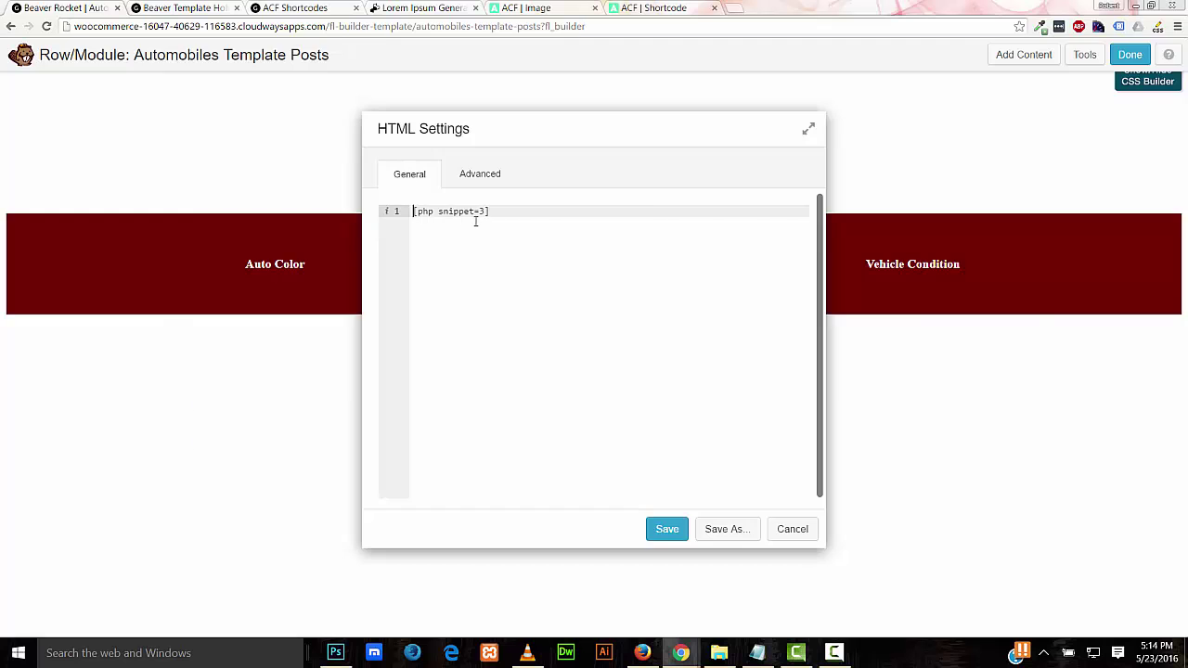
pyautogui.hotkey('ctrl', 'Tab')
pyautogui.moveTo(525, 364); pyautogui.dragTo(191, 345)
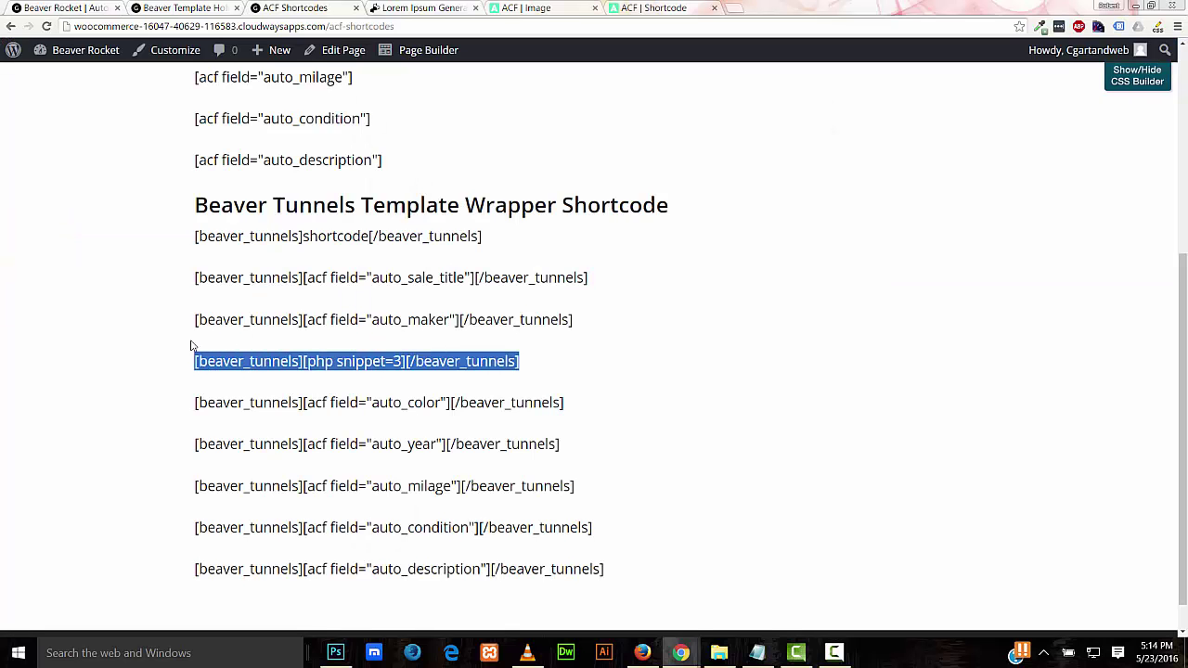
pyautogui.rightClick(226, 354)
pyautogui.click(246, 363)
pyautogui.hotkey('ctrl', 'shift', 'Tab')
pyautogui.hotkey('ctrl', 'v')
pyautogui.click(658, 531)
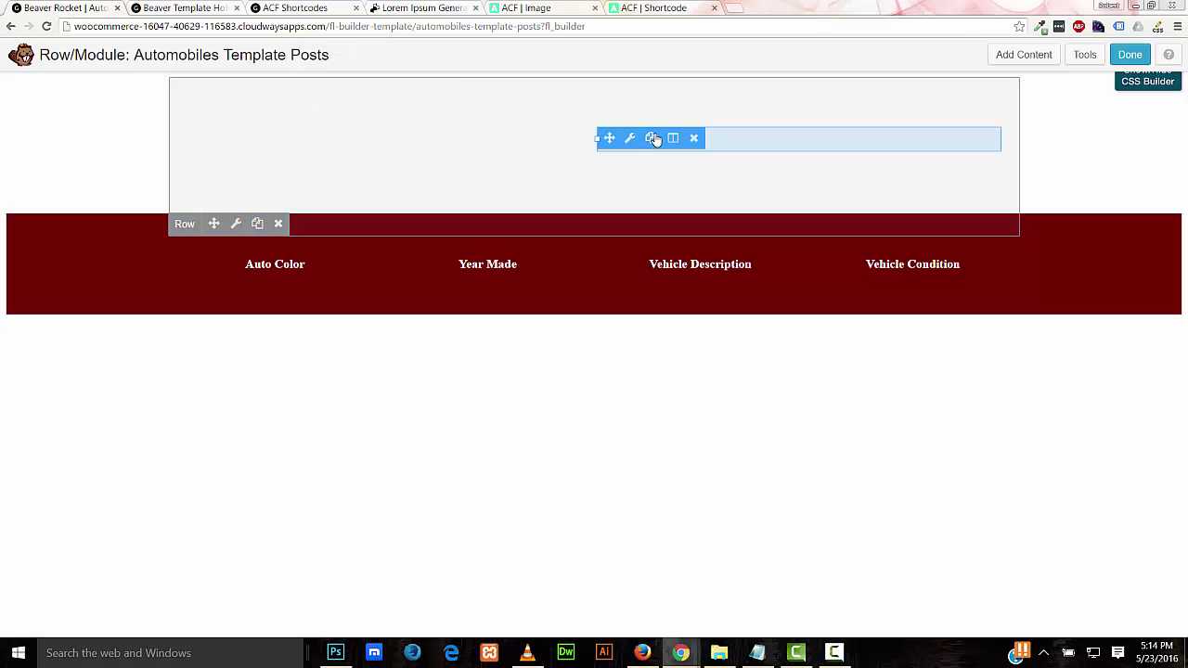
pyautogui.click(649, 139)
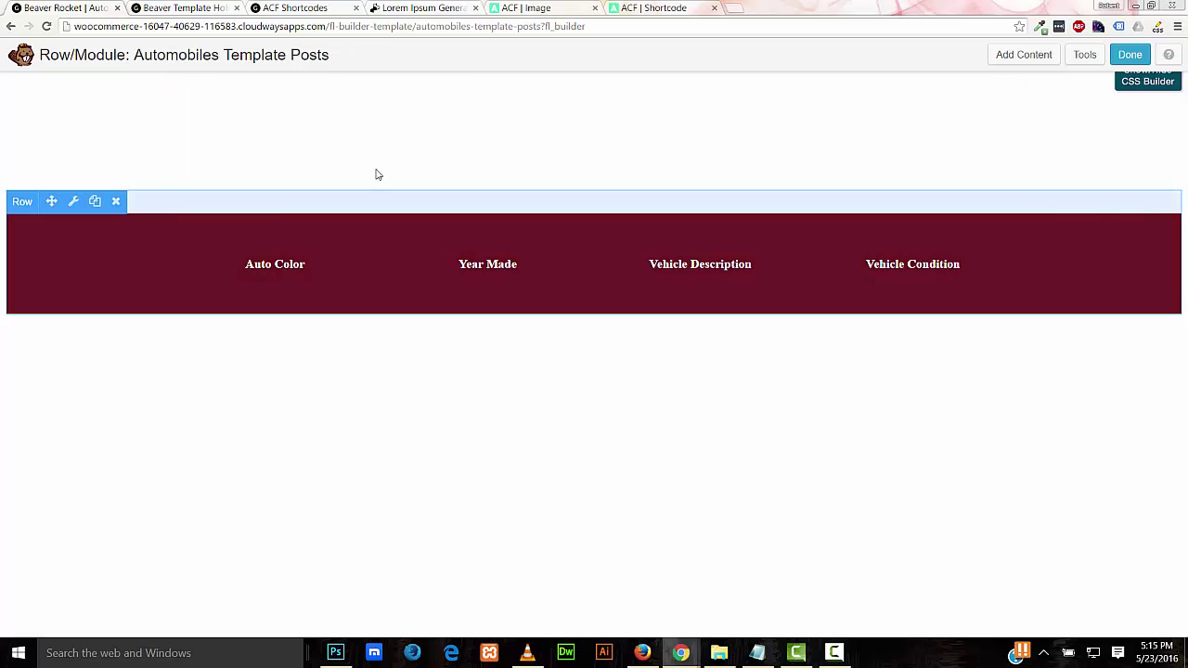
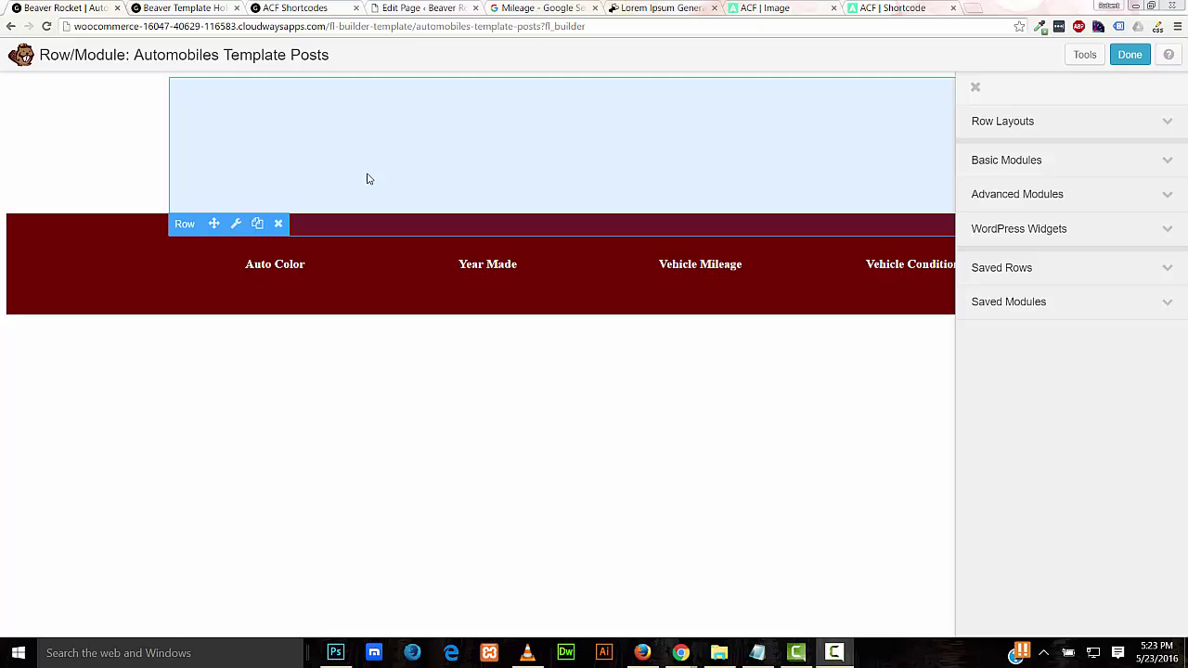
pyautogui.moveTo(820, 249); pyautogui.dragTo(640, 167)
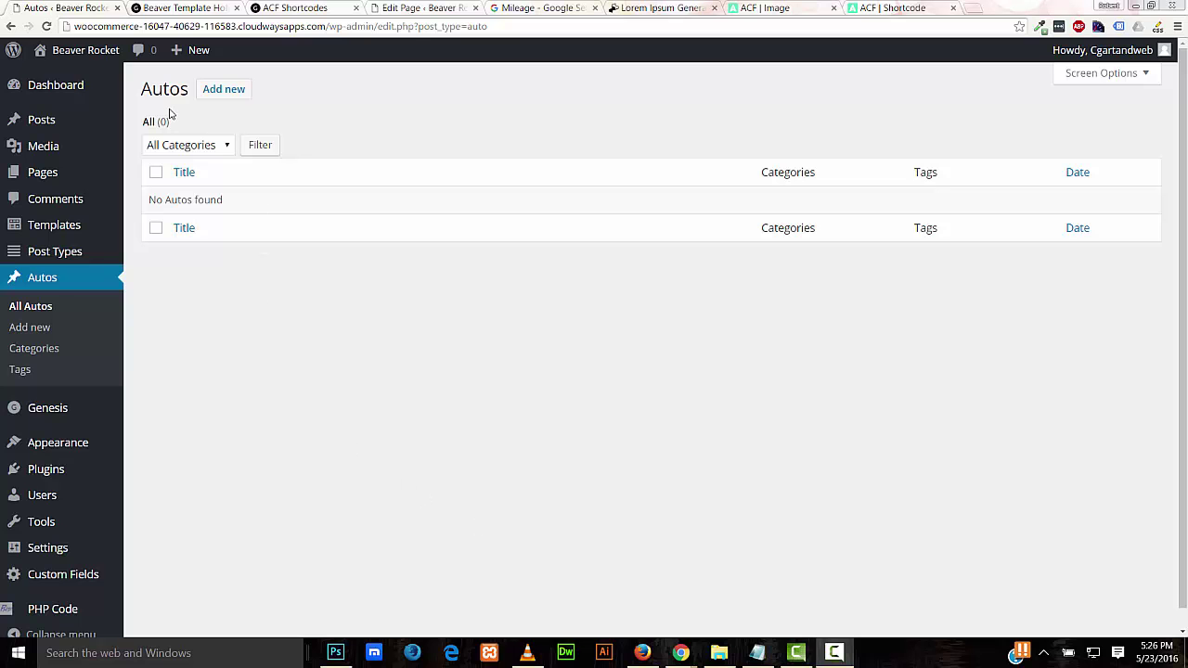
# Add a new Auto post titled "Super Deluxe Italian Sports For Sale"
pyautogui.click(223, 91)
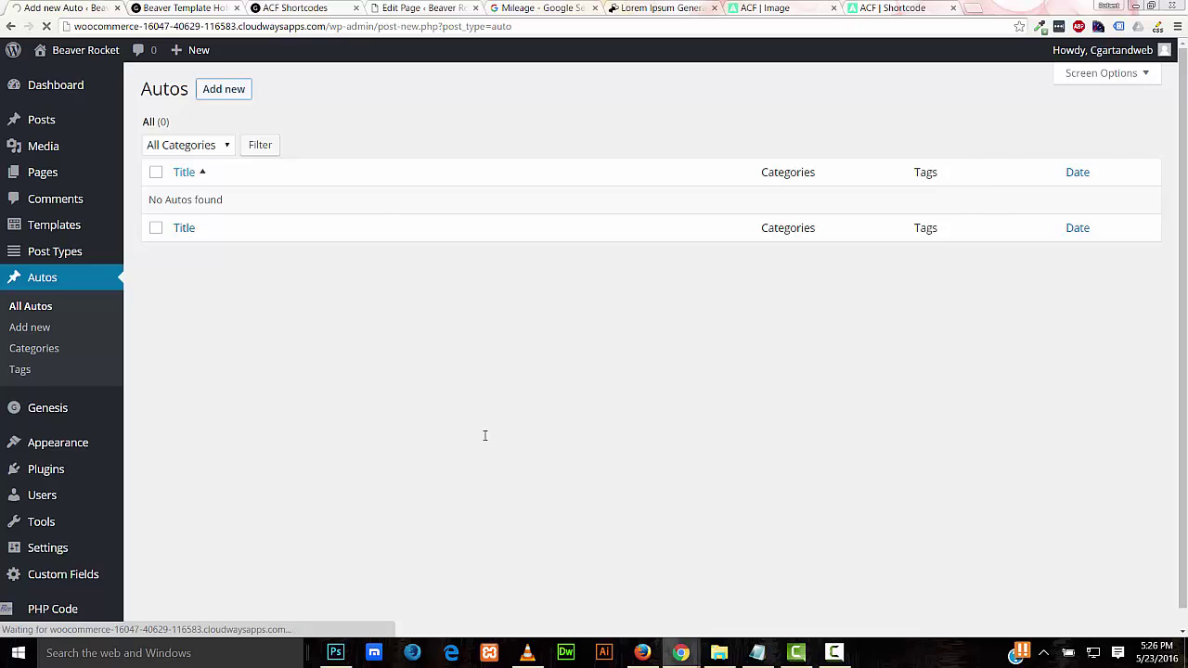
pyautogui.write('S')
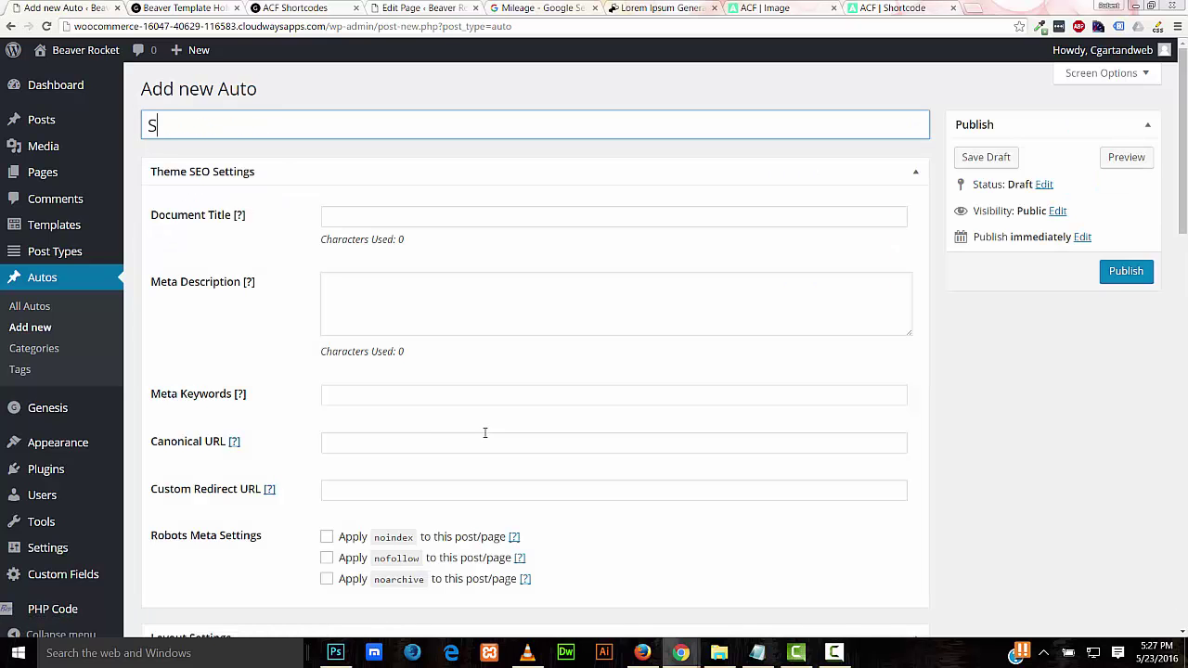
pyautogui.write('uper Deluxe Italian Sports Fo')
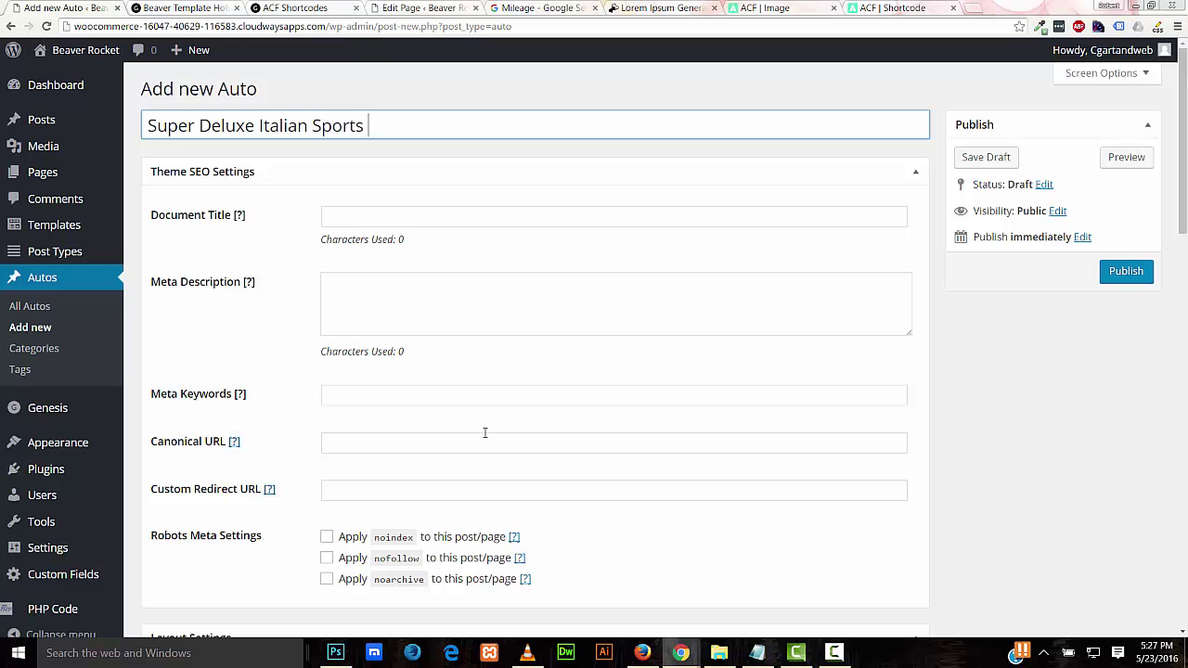
pyautogui.write('r Sale')
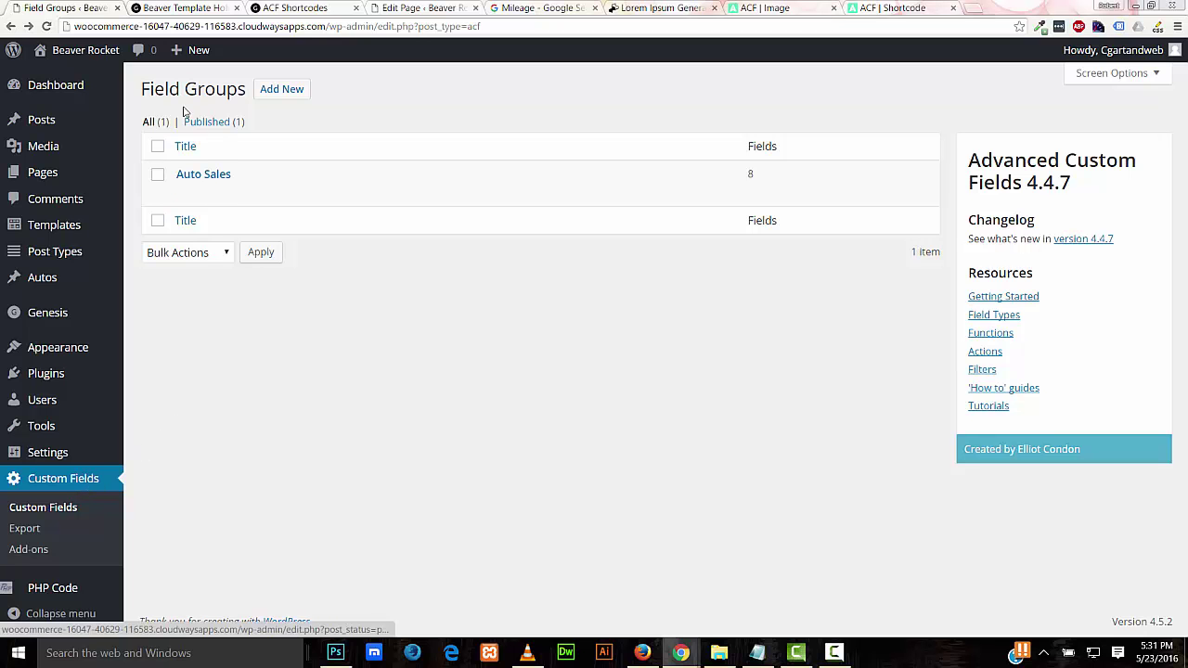
# Edit the Auto Sales field group, set its position to High (after title), and update the group
pyautogui.click(185, 193)
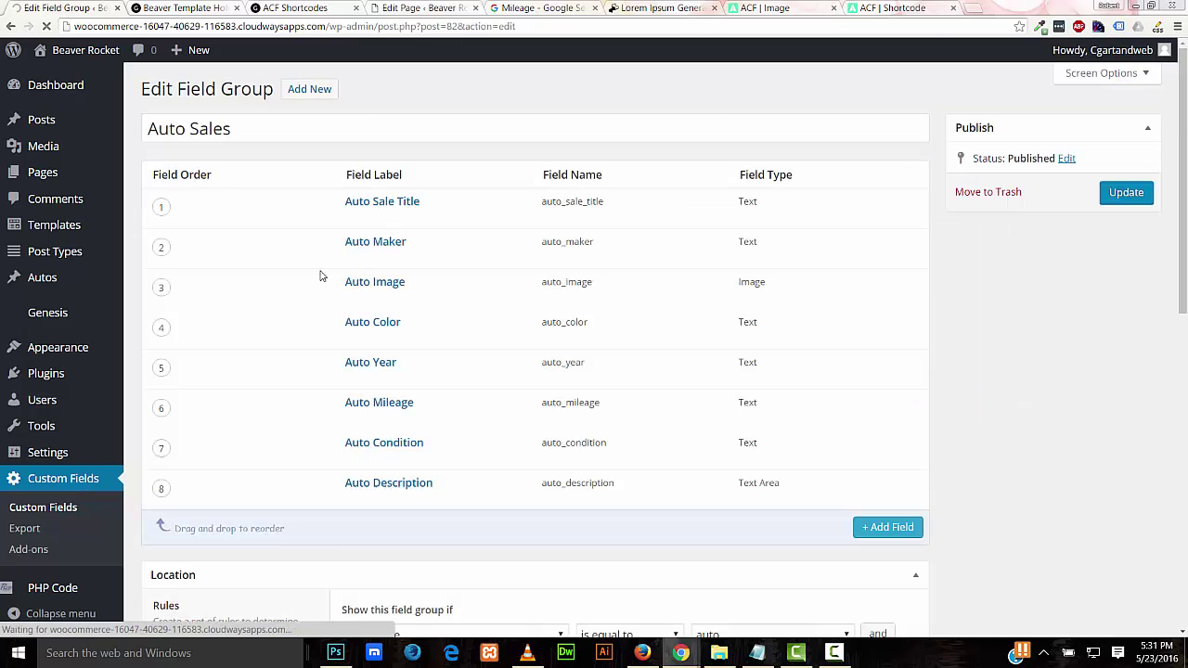
pyautogui.scroll(-5, 1184, 514)
pyautogui.moveTo(1184, 513)
pyautogui.mouseDown()
pyautogui.moveTo(1184, 499)
pyautogui.moveTo(1184, 532)
pyautogui.mouseUp()
pyautogui.click(496, 304)
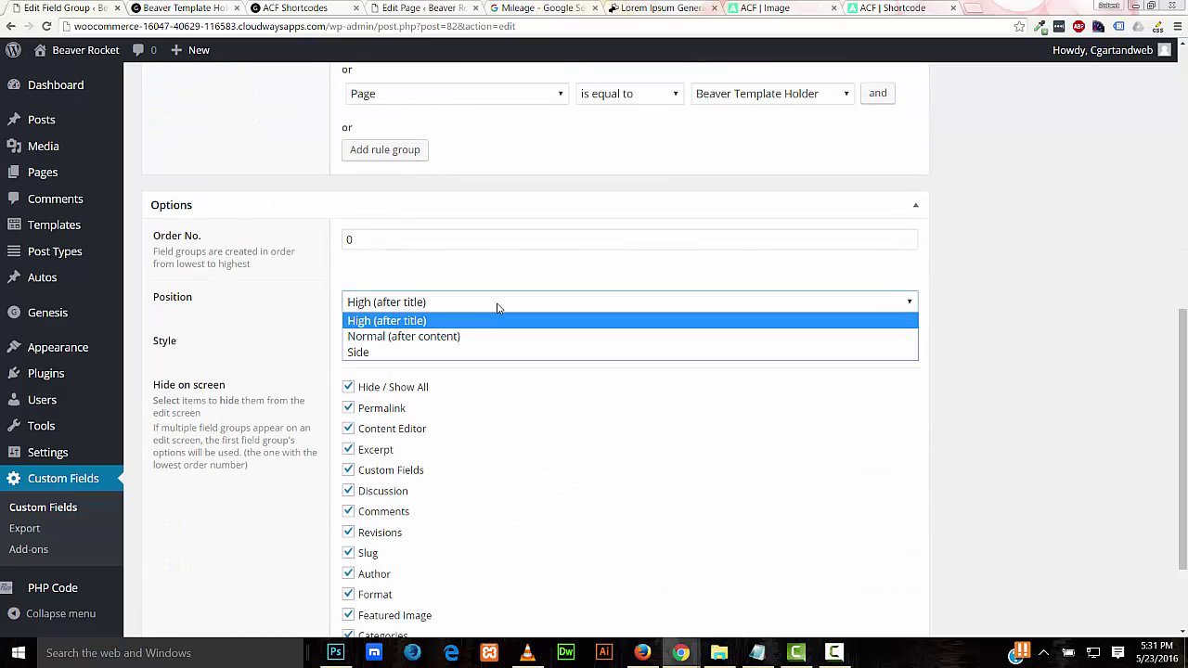
pyautogui.click(407, 321)
pyautogui.scroll(10, 1118, 173)
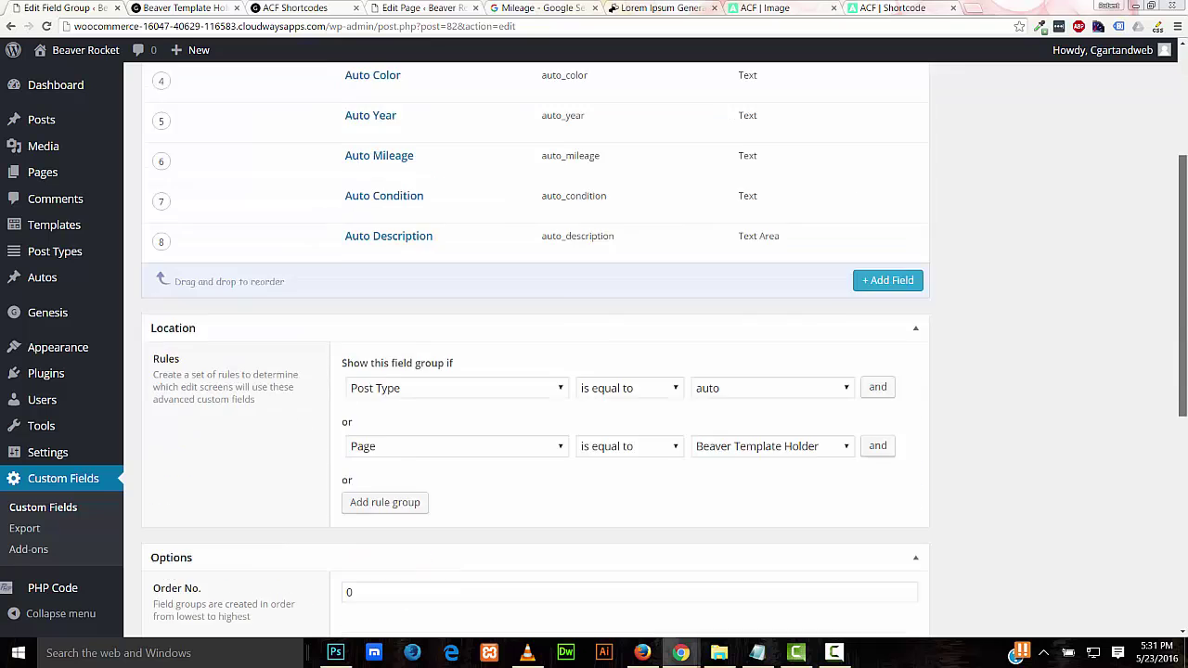
pyautogui.click(1114, 194)
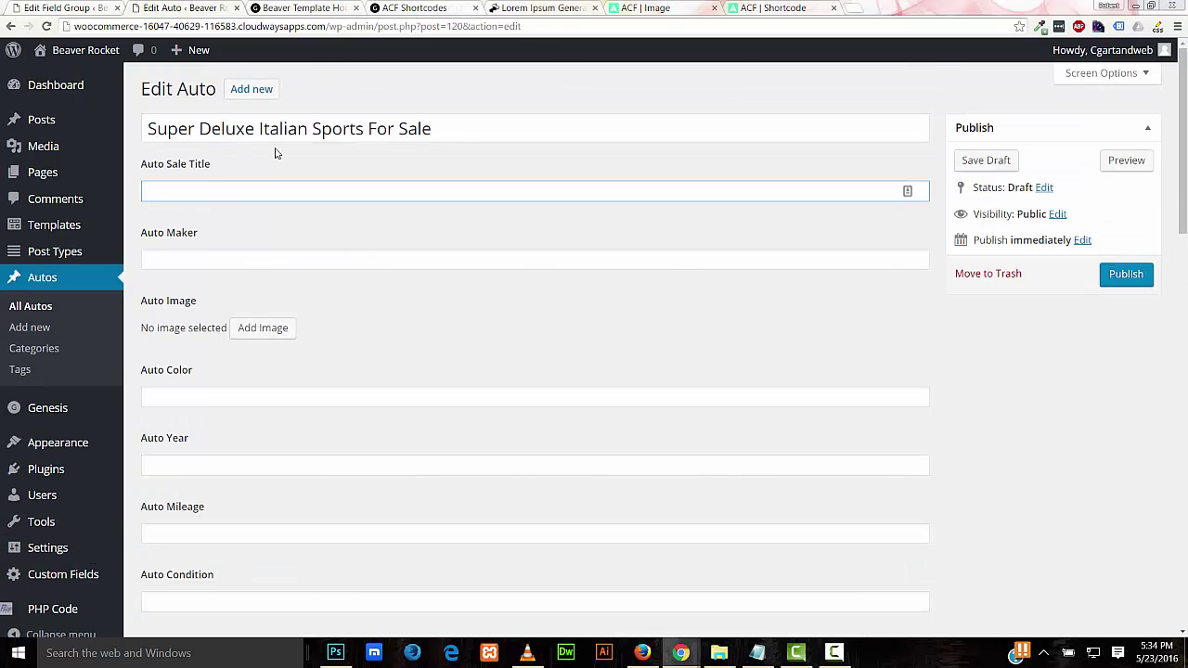
# Copy the auto post's title into the Auto Sale Title field and set Auto Maker to Alfa Romeo Limited
pyautogui.moveTo(435, 128); pyautogui.dragTo(141, 140)
pyautogui.rightClick(162, 128)
pyautogui.click(199, 151)
pyautogui.click(169, 191)
pyautogui.rightClick(169, 192)
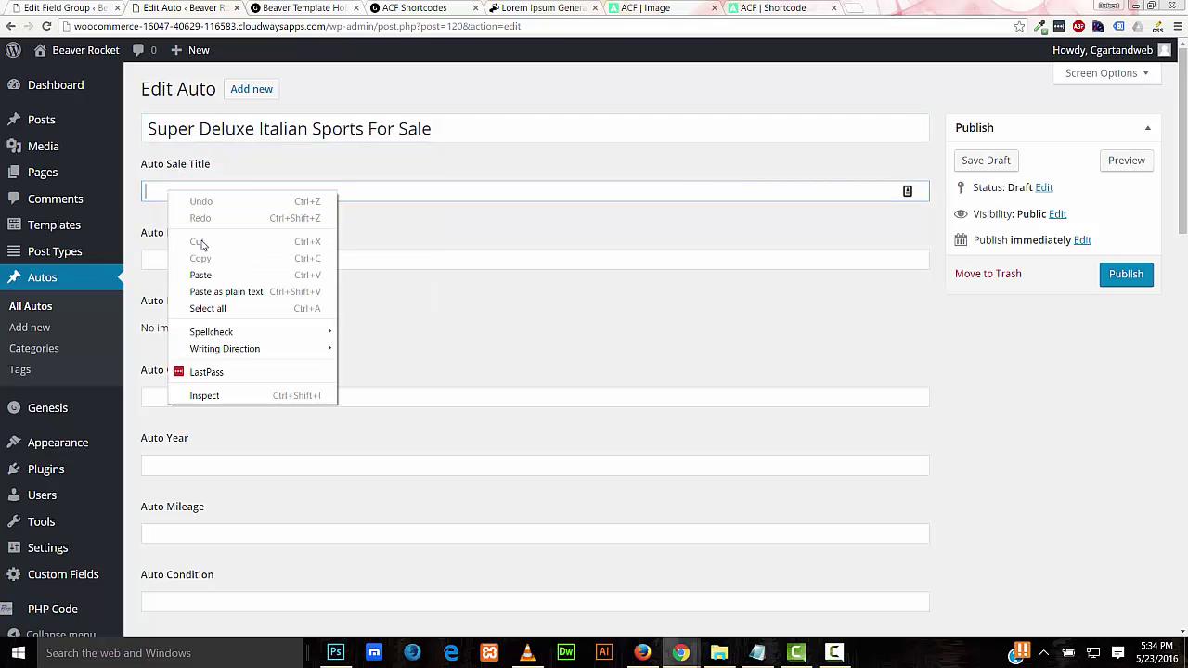
pyautogui.click(202, 275)
pyautogui.click(197, 259)
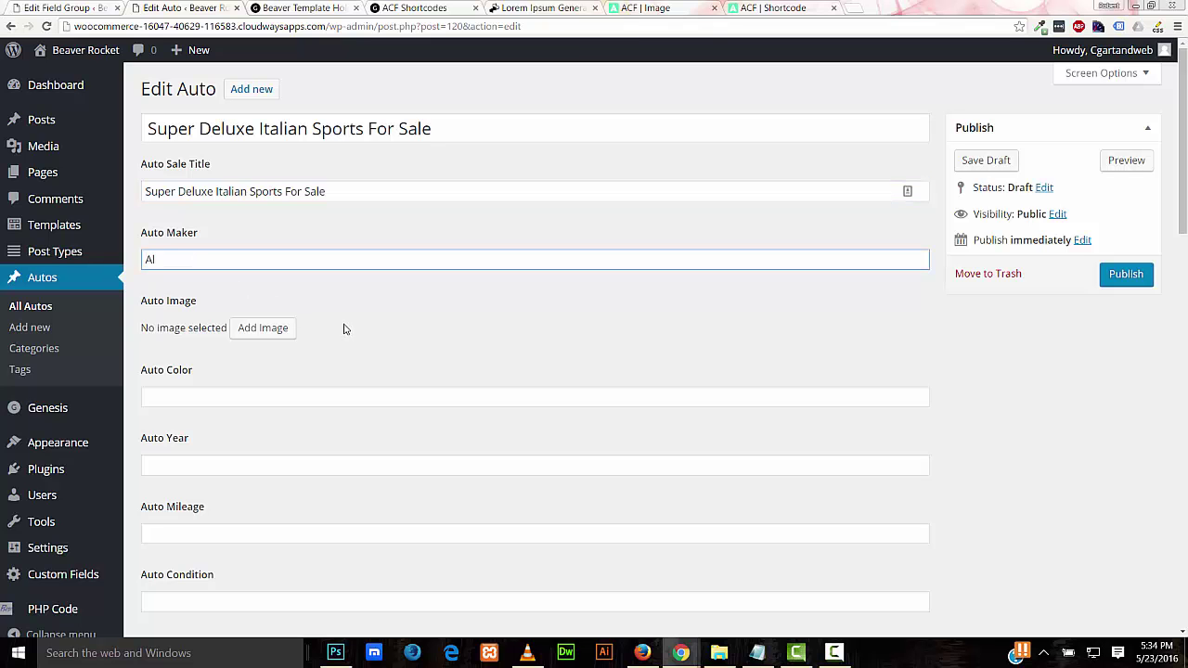
pyautogui.write('Alfa Romeo Limited')
# Set the Auto Image to the red sports car picture red-car-105x450.jpg from the media library
pyautogui.click(282, 334)
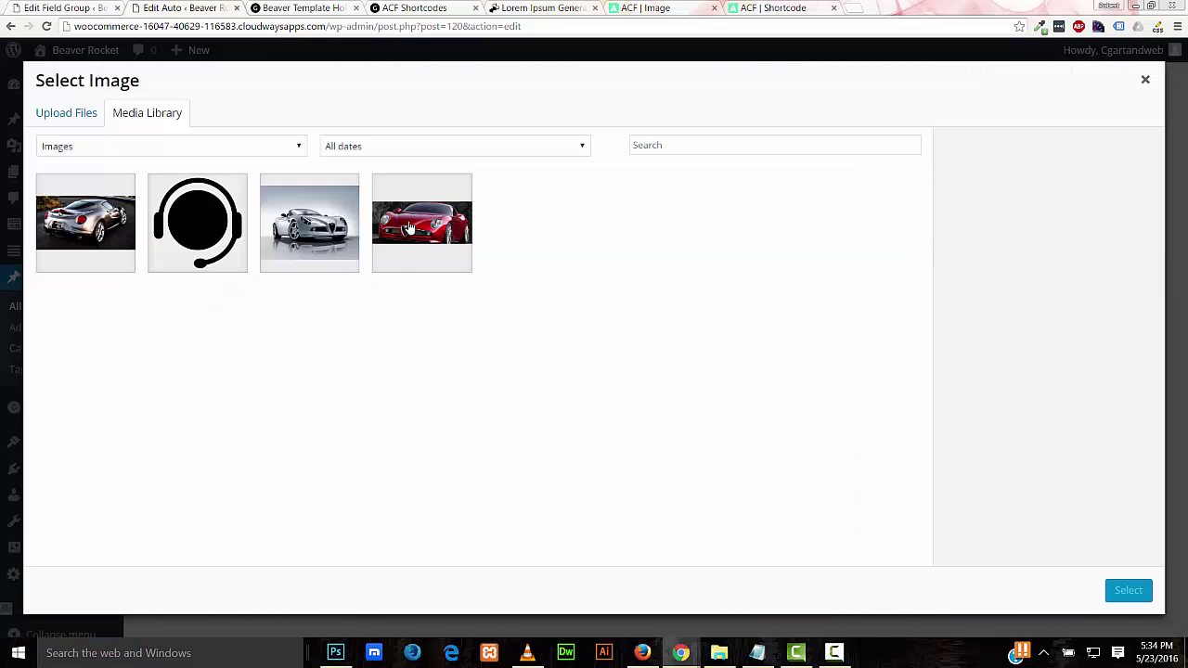
pyautogui.click(409, 228)
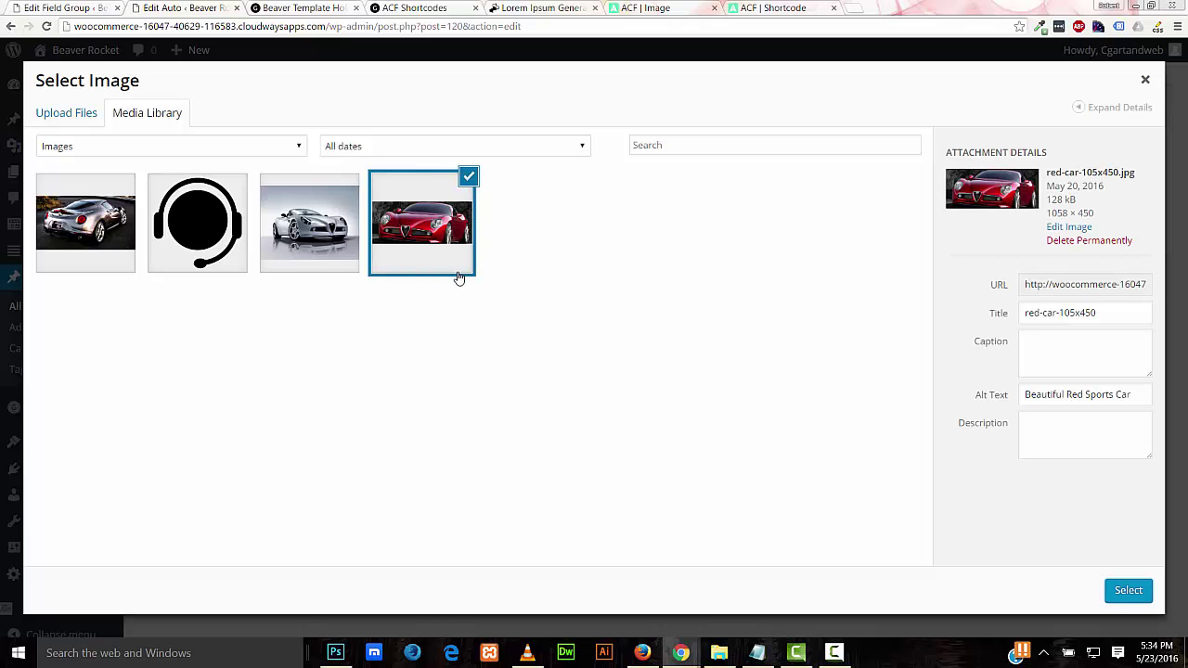
pyautogui.click(1127, 590)
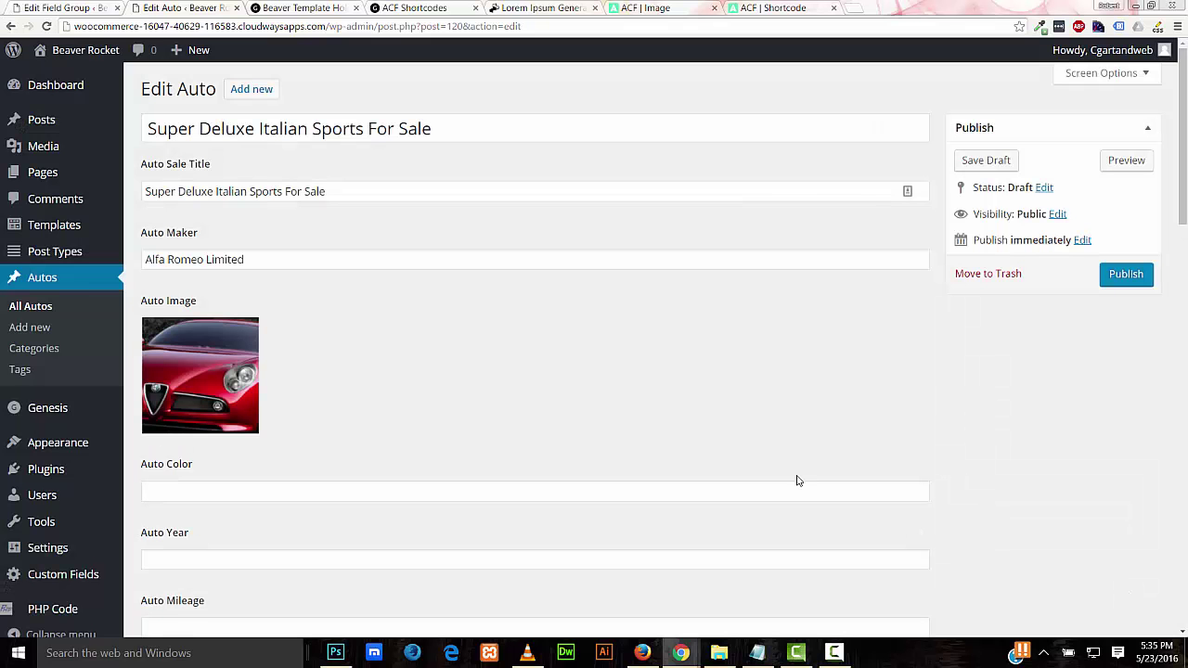
# Set the Auto Color to Red and the Auto Year to 2012
pyautogui.scroll(-1, 638, 364)
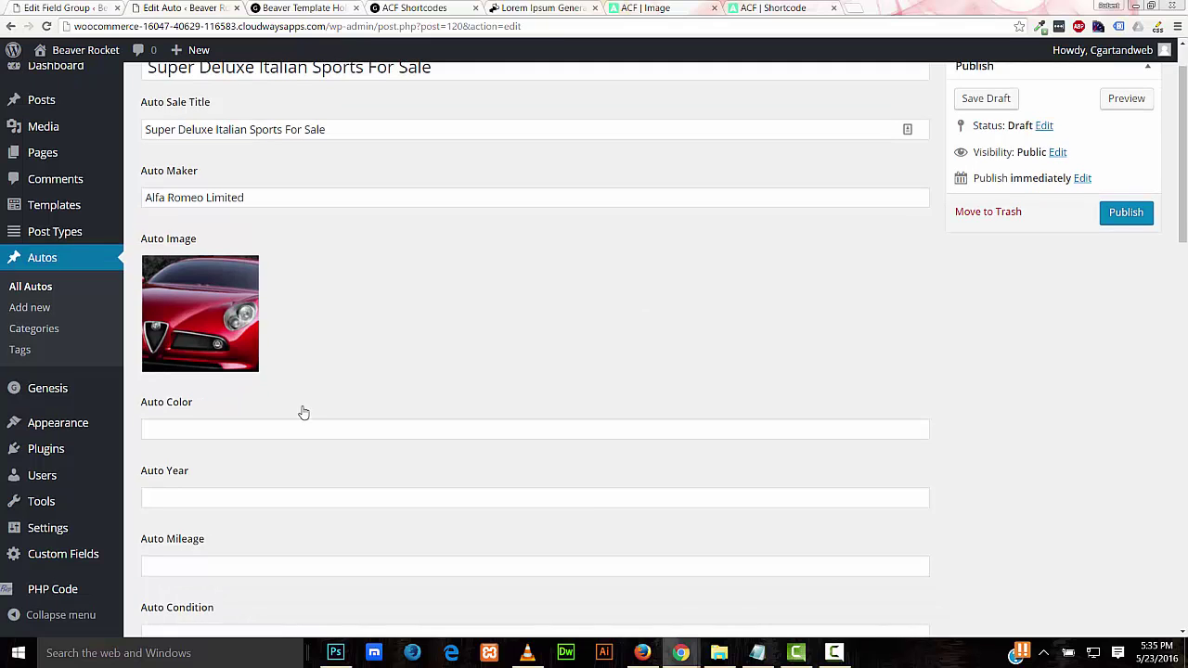
pyautogui.click(260, 424)
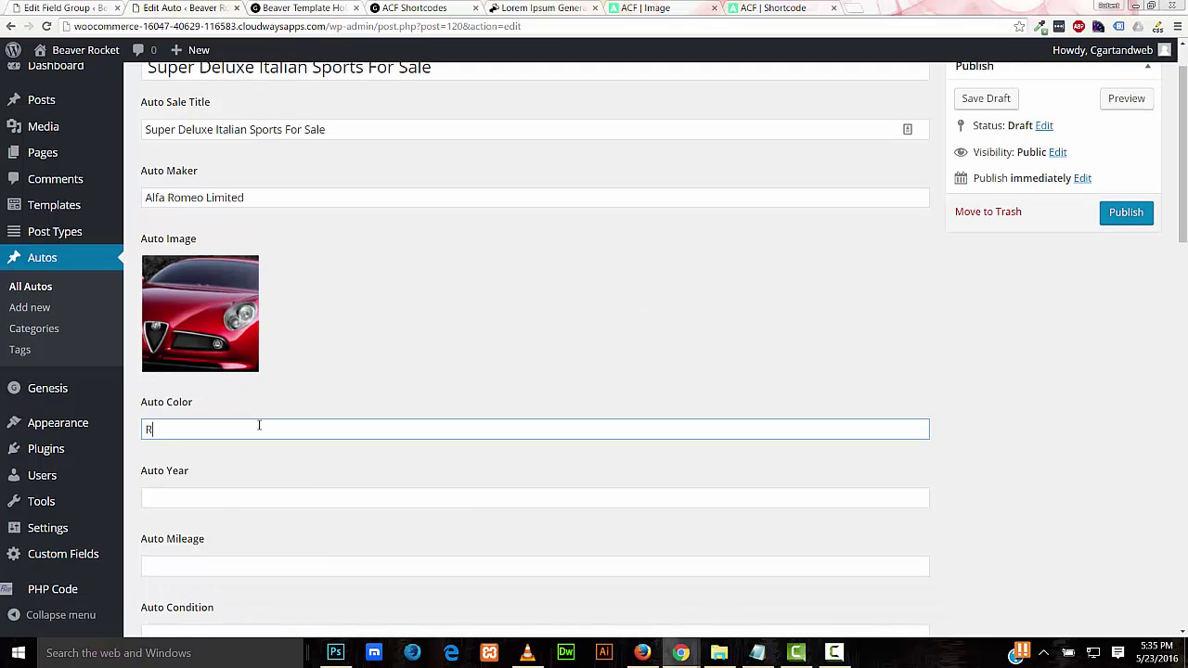
pyautogui.click(220, 506)
pyautogui.write('2012')
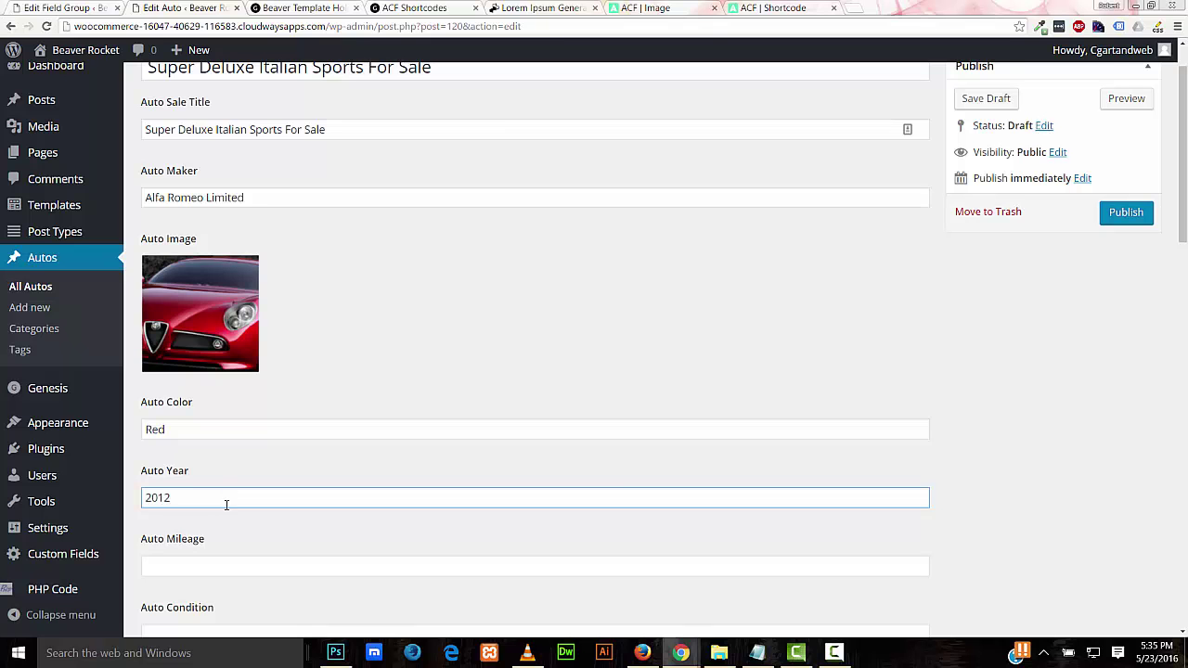
# Set the Auto Mileage to 3000 and the Auto Condition to Very Good
pyautogui.scroll(-2, 226, 505)
pyautogui.click(222, 382)
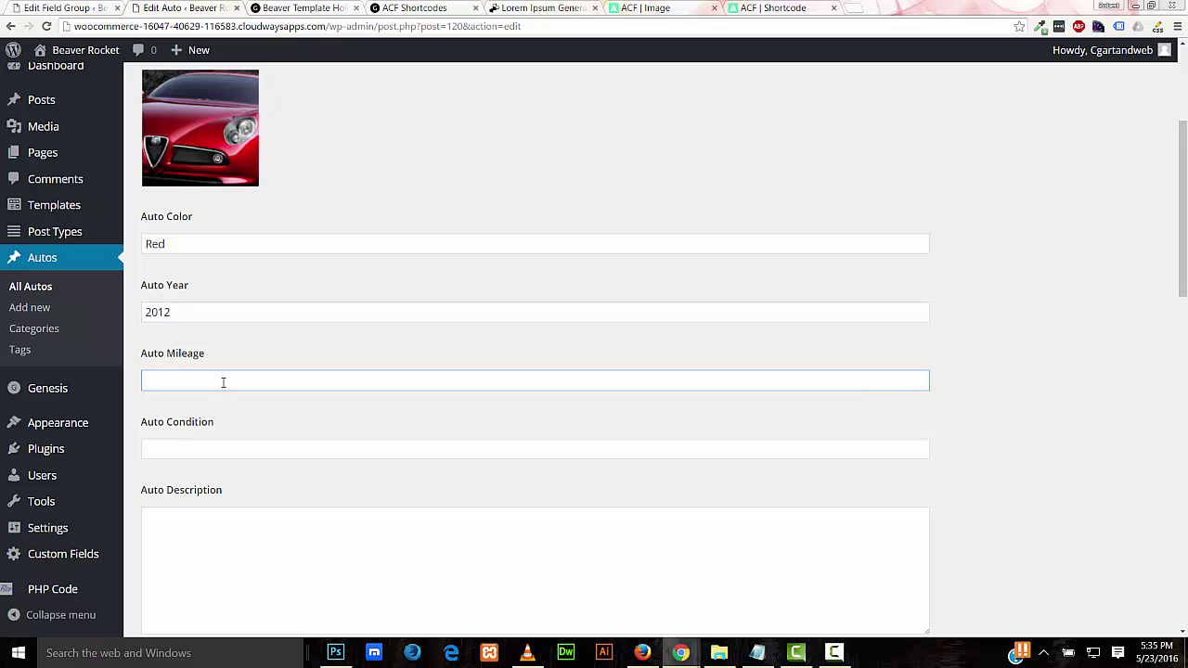
pyautogui.write('3000')
pyautogui.click(209, 454)
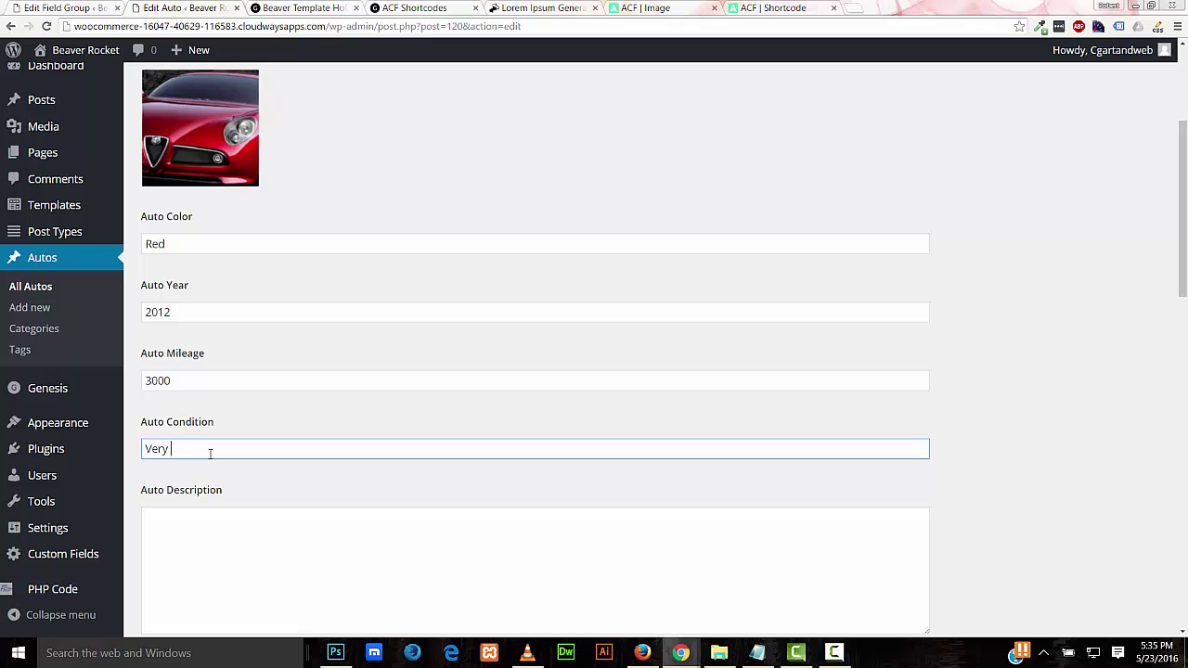
pyautogui.write('Very Good')
# Copy the highlighted passage from the Lorem Ipsum Generator page and paste it into the post's Auto Description field
pyautogui.click(230, 530)
pyautogui.click(541, 8)
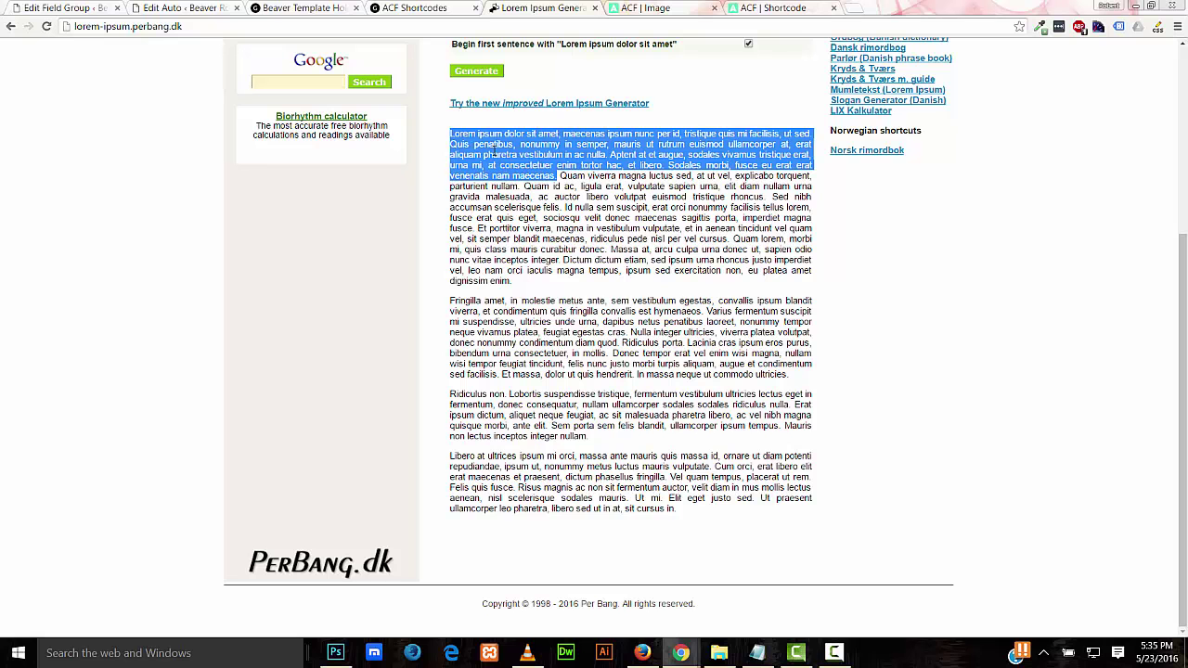
pyautogui.rightClick(493, 149)
pyautogui.click(505, 159)
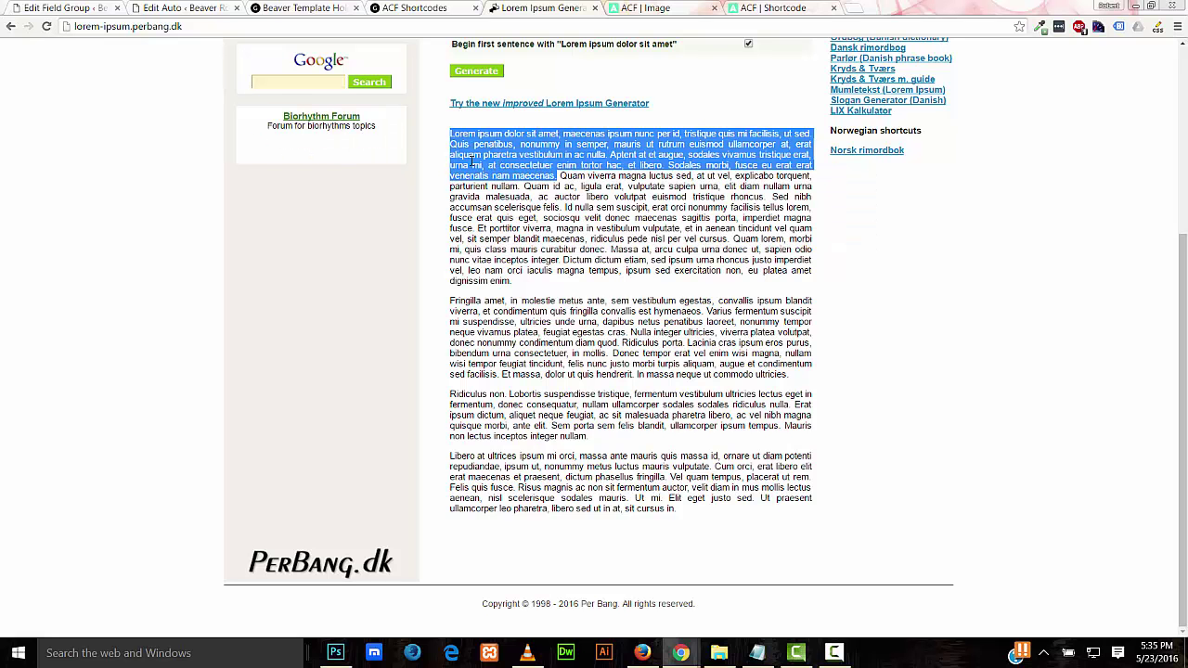
pyautogui.click(91, 11)
pyautogui.click(159, 9)
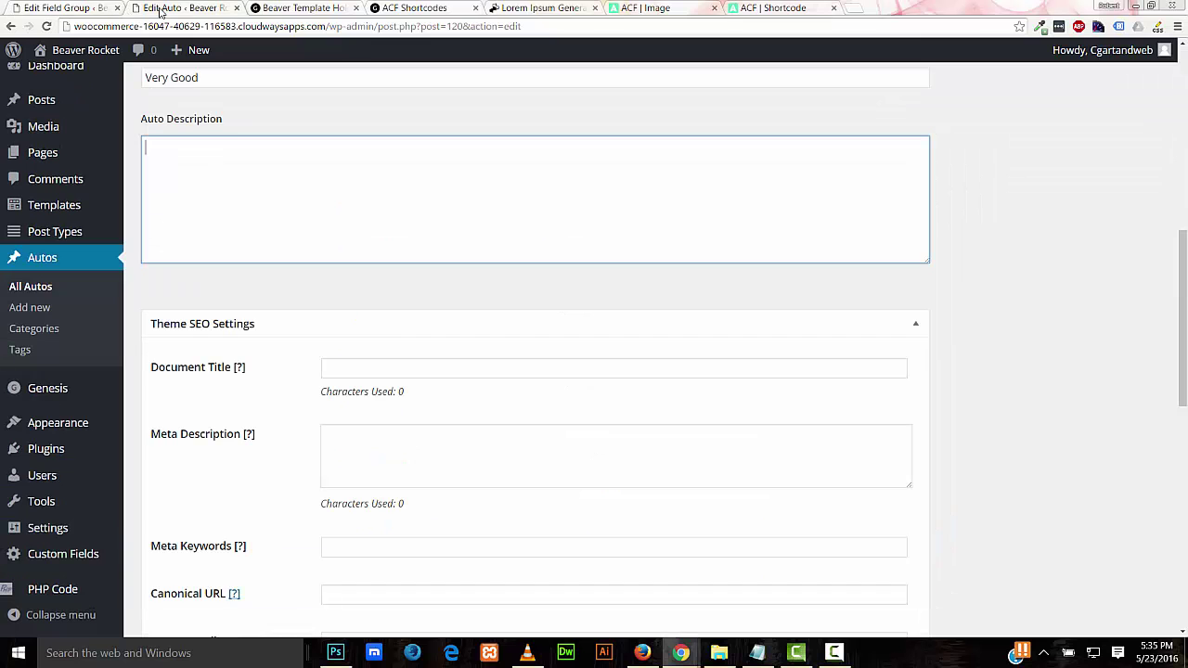
pyautogui.rightClick(224, 148)
pyautogui.click(262, 234)
pyautogui.scroll(7, 649, 371)
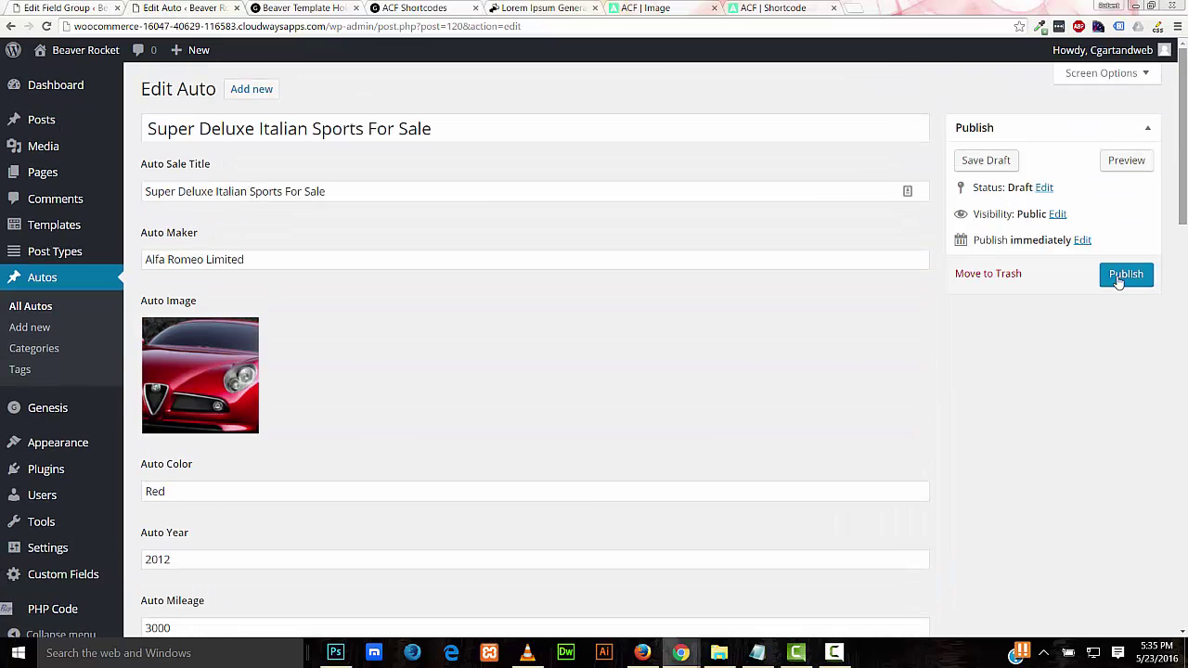
# Publish the Super Deluxe Italian Sports For Sale auto post and view its public page in a new tab
pyautogui.click(1120, 277)
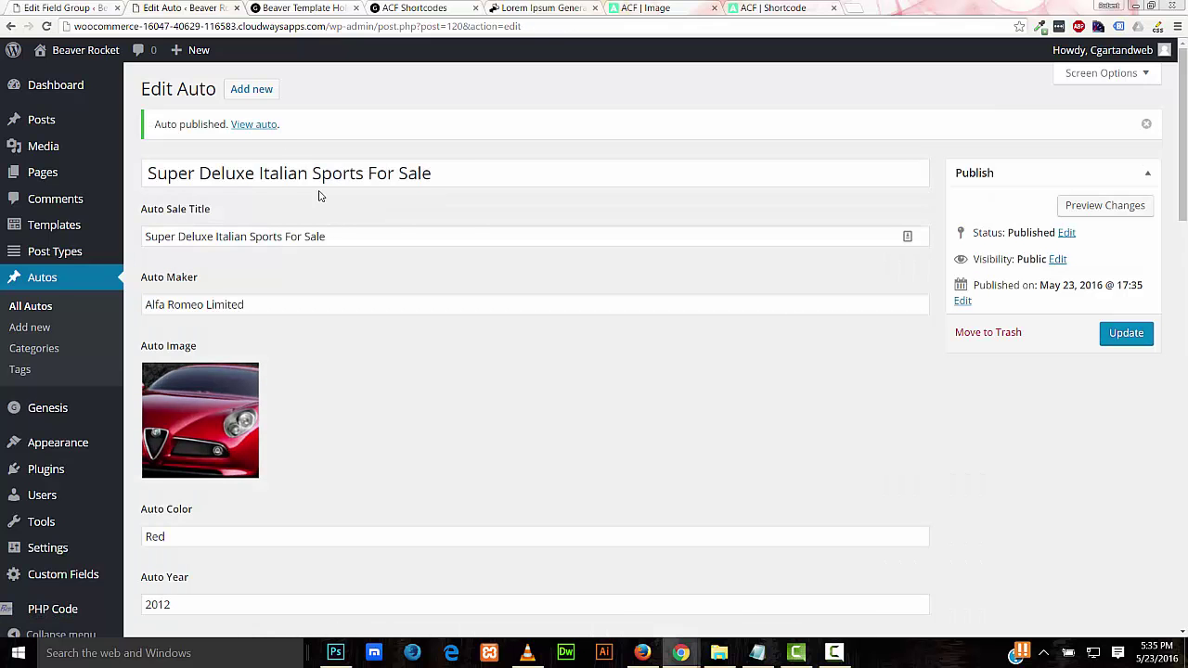
pyautogui.rightClick(247, 127)
pyautogui.click(274, 141)
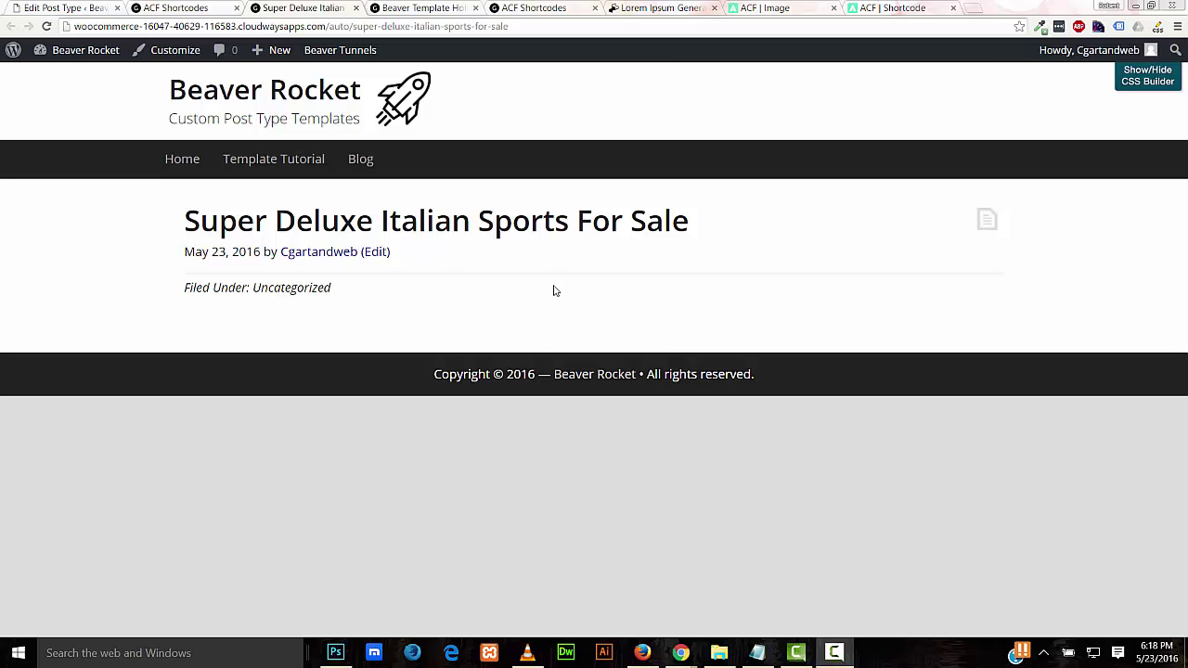
pyautogui.moveTo(198, 232); pyautogui.dragTo(691, 227)
pyautogui.click(356, 294)
pyautogui.moveTo(356, 295); pyautogui.dragTo(178, 254)
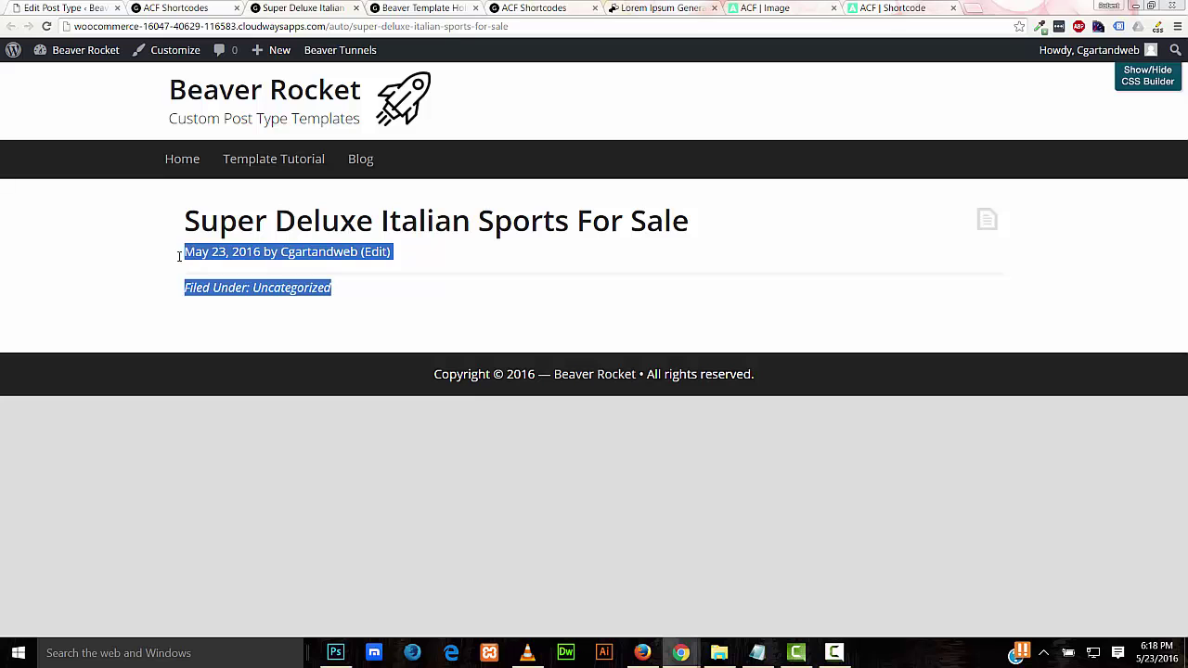
pyautogui.click(433, 289)
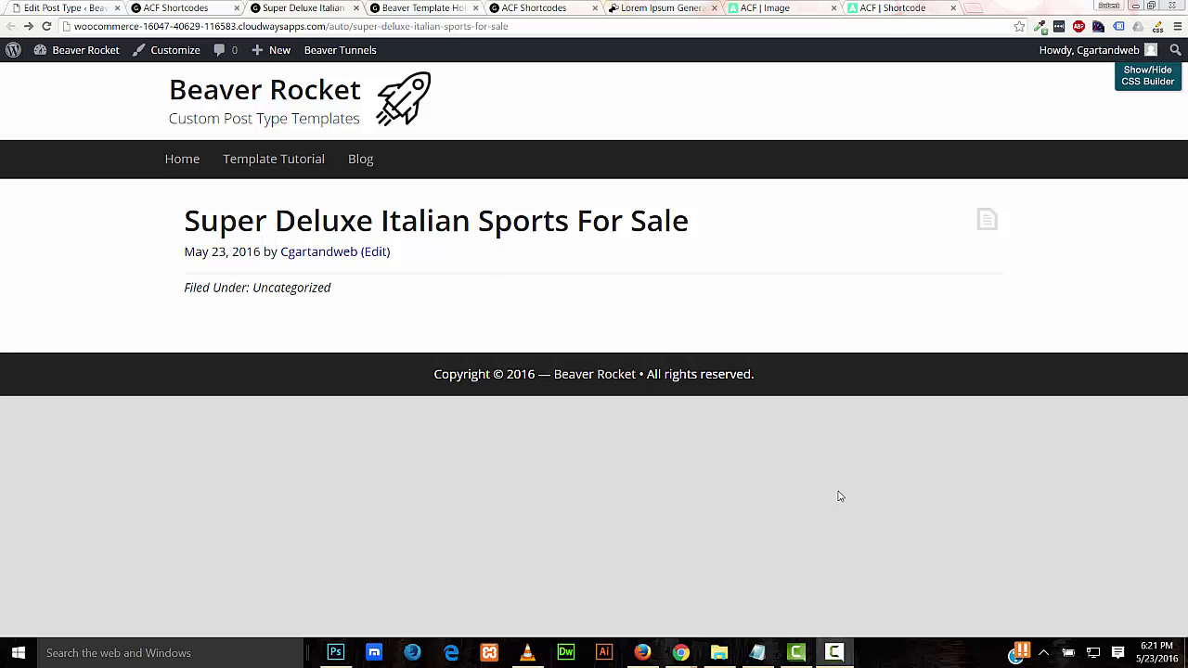
# Go to the site's dashboard and open the Automobiles Template Posts template for editing
pyautogui.click(55, 71)
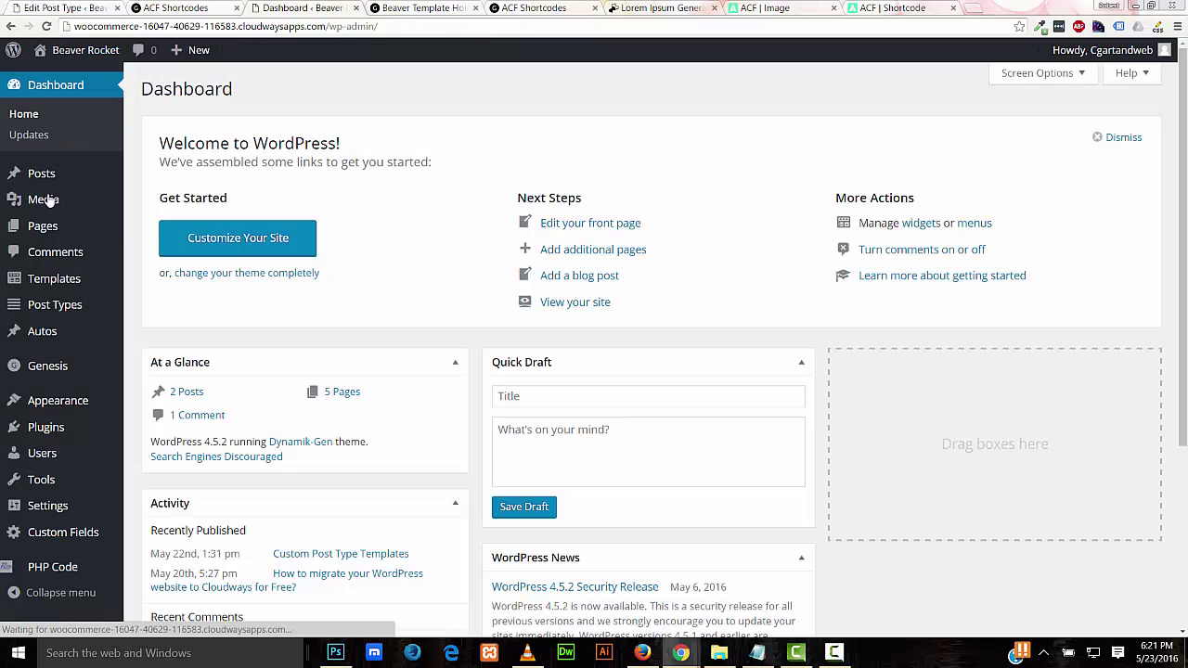
pyautogui.click(158, 278)
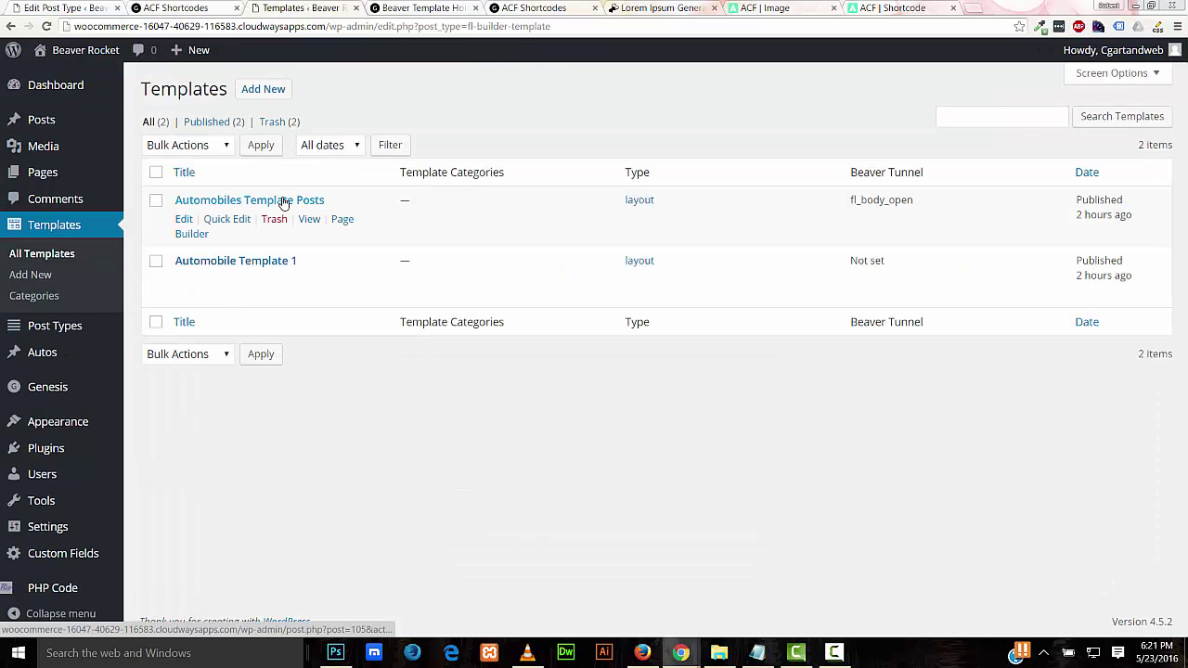
pyautogui.click(184, 219)
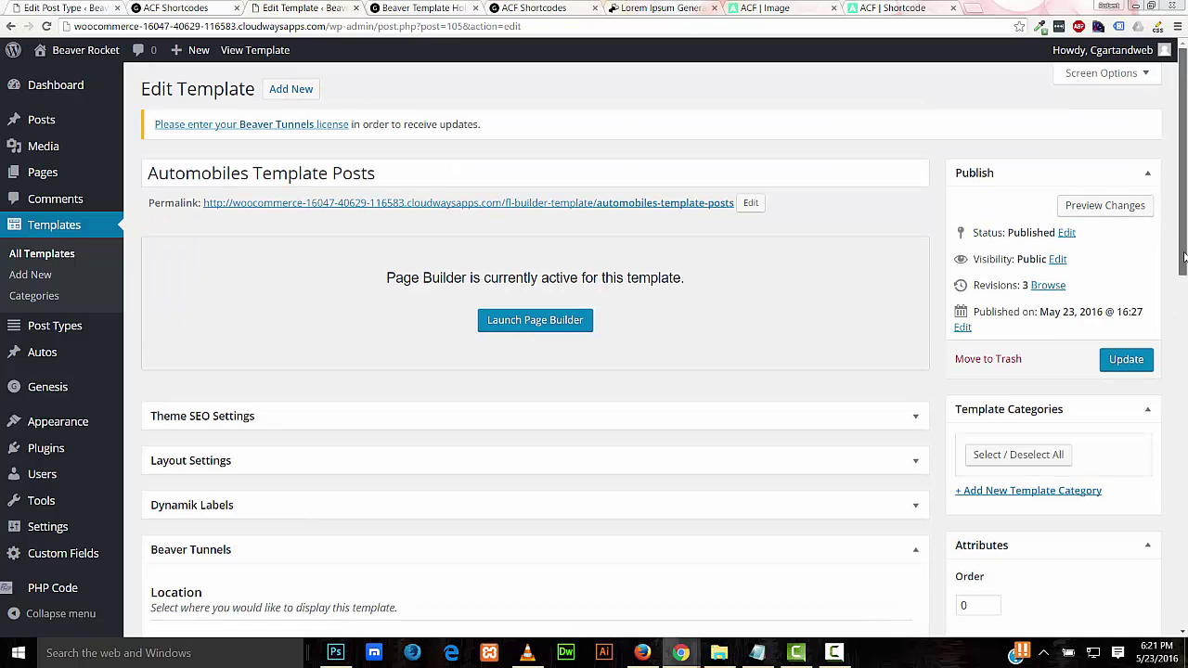
# Set the template's Beaver Tunnels location action to genesis_before_footer and update the template
pyautogui.moveTo(1185, 258); pyautogui.dragTo(1184, 459)
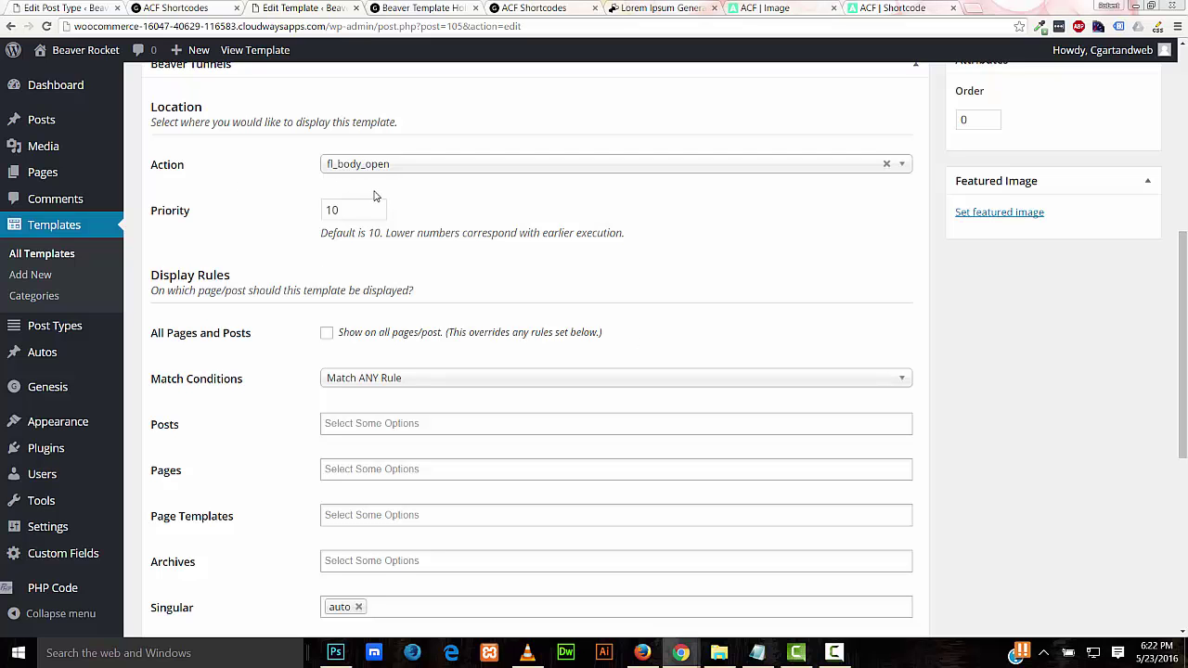
pyautogui.click(332, 169)
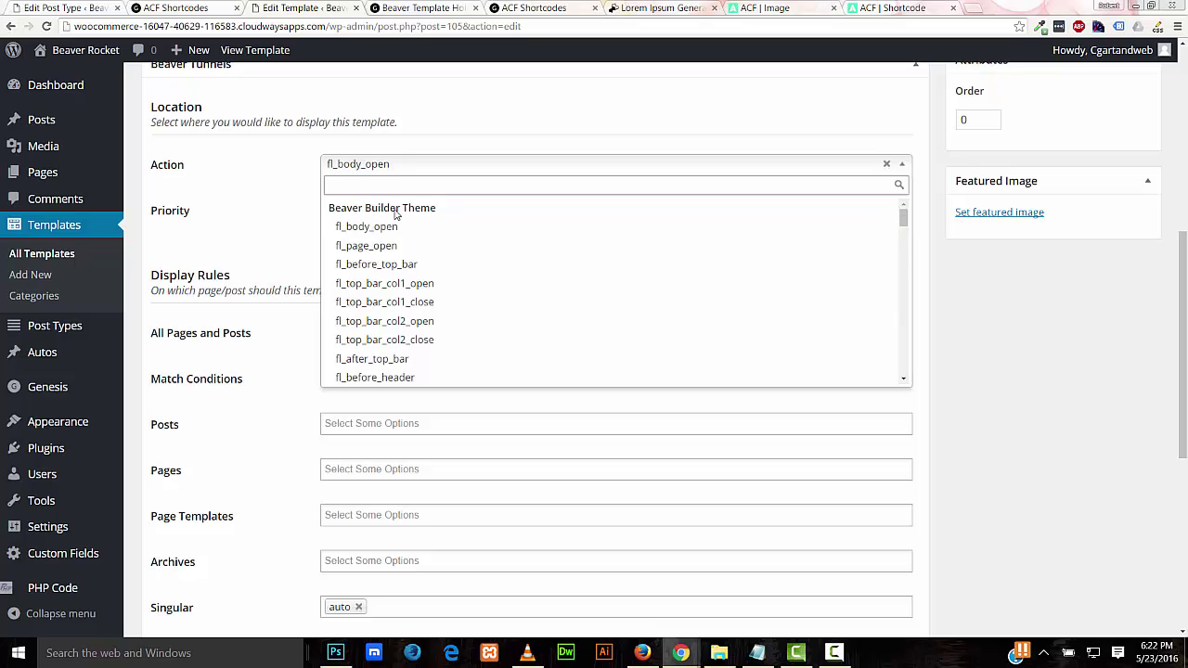
pyautogui.moveTo(903, 216); pyautogui.dragTo(900, 281)
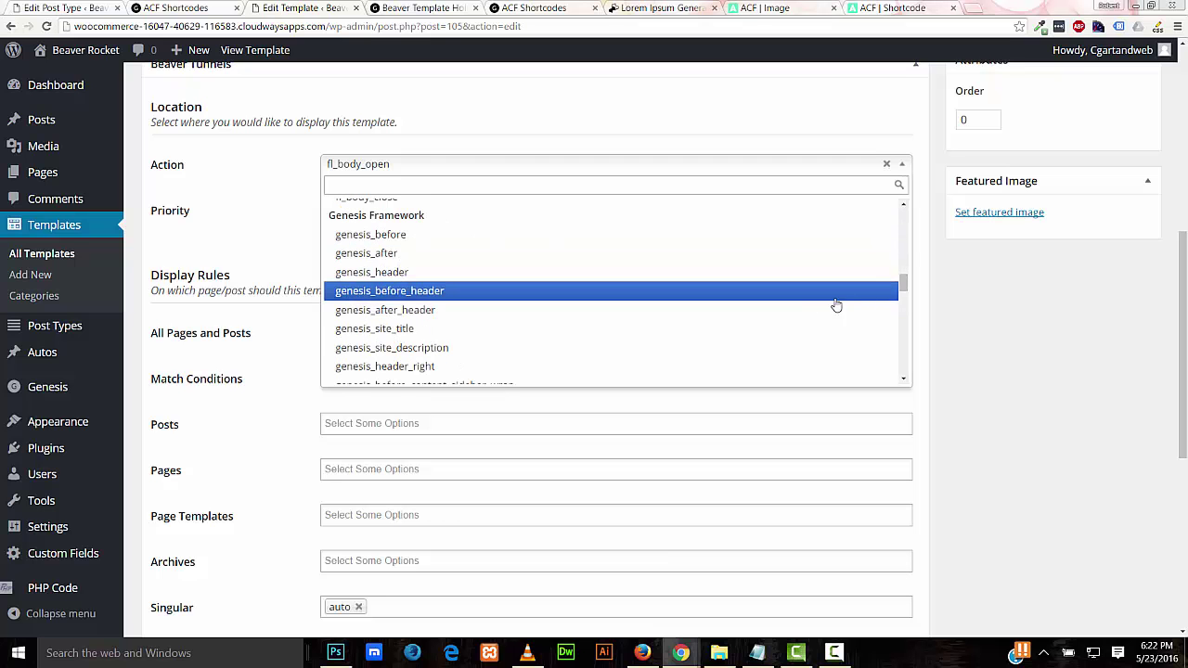
pyautogui.moveTo(901, 283); pyautogui.dragTo(901, 295)
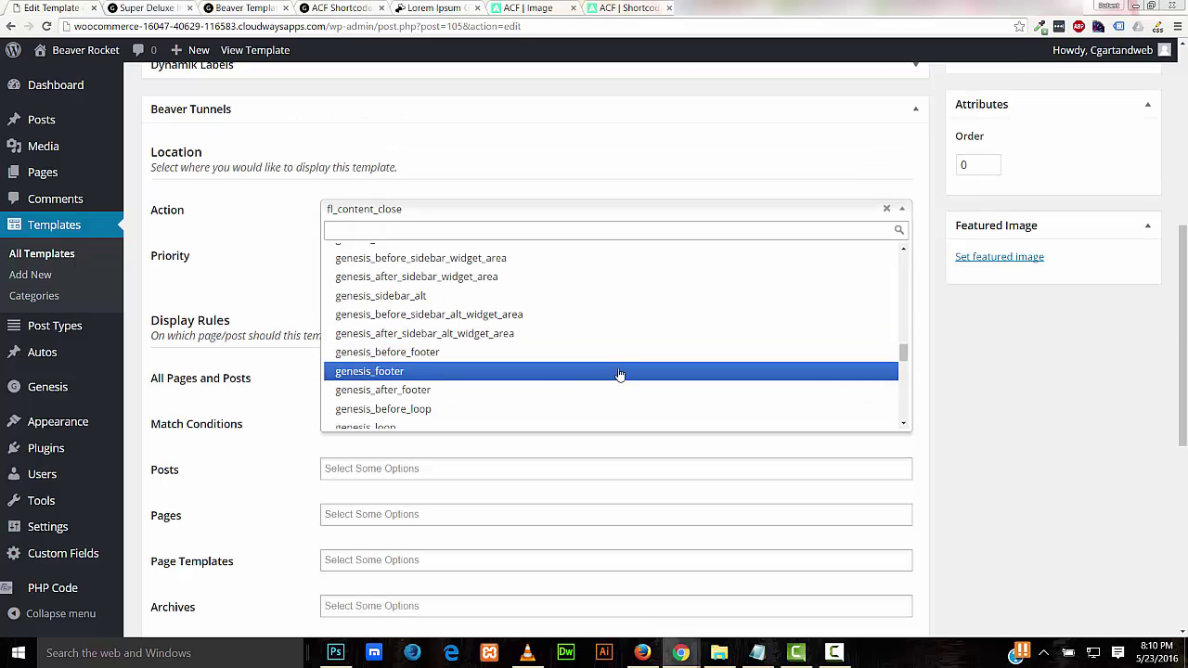
pyautogui.click(622, 352)
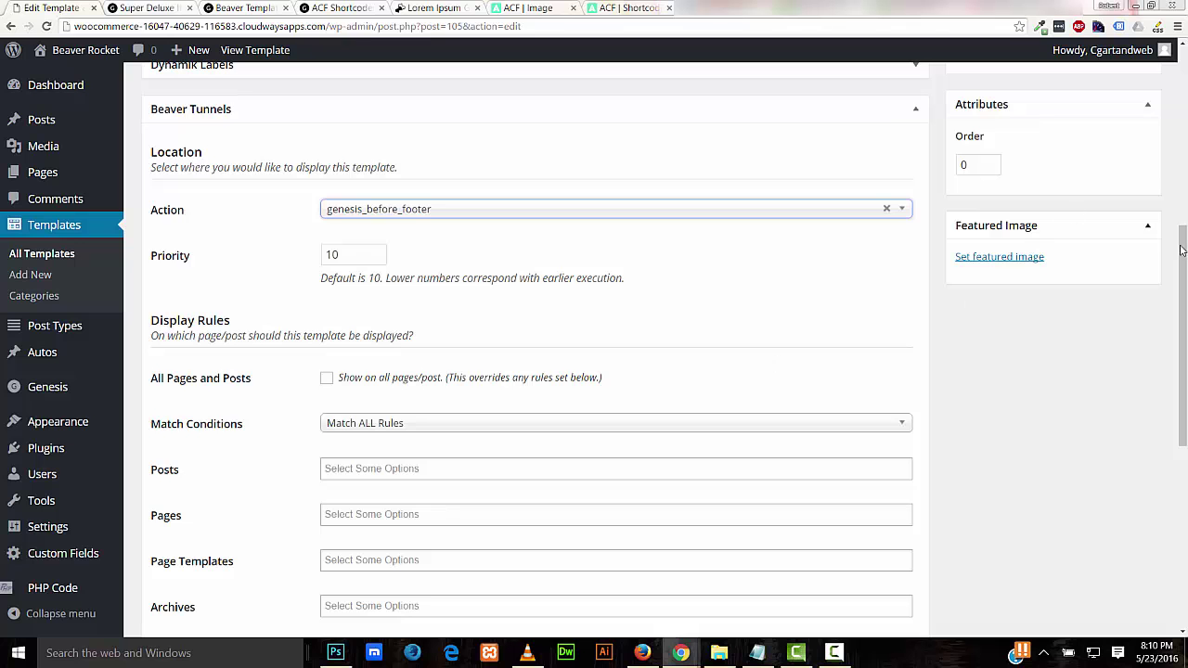
pyautogui.scroll(2, 773, 363)
pyautogui.scroll(3, 534, 350)
pyautogui.click(1114, 343)
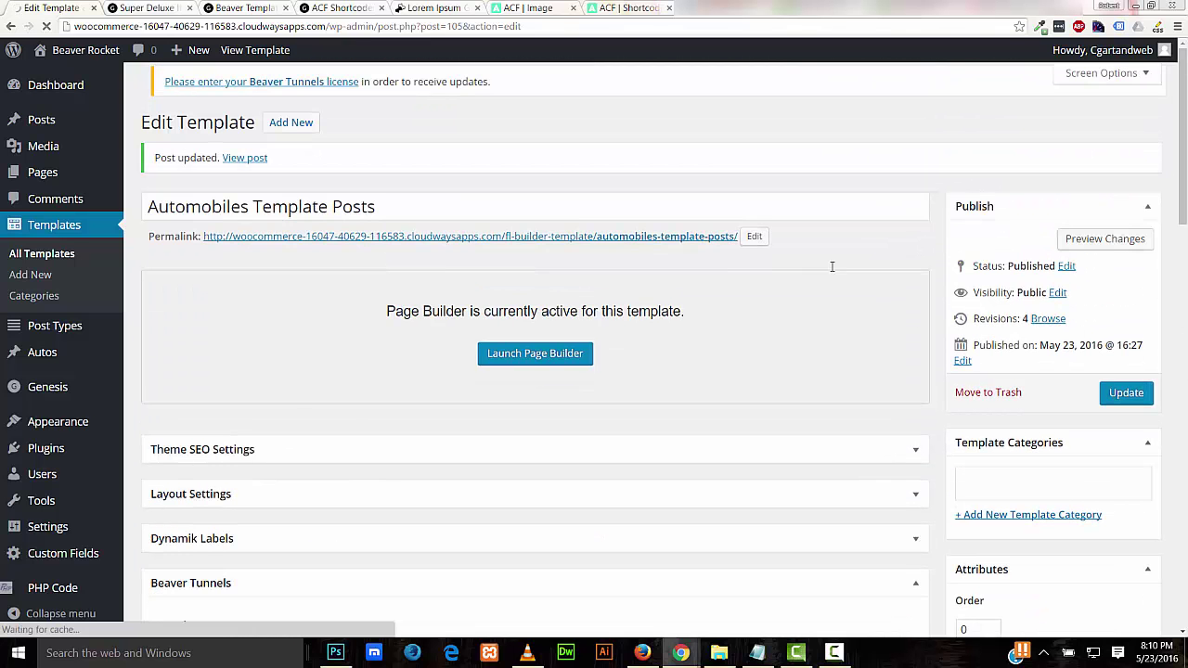
# Reload the Super Deluxe Italian Sports For Sale page and check how the post title and template content display
pyautogui.click(148, 9)
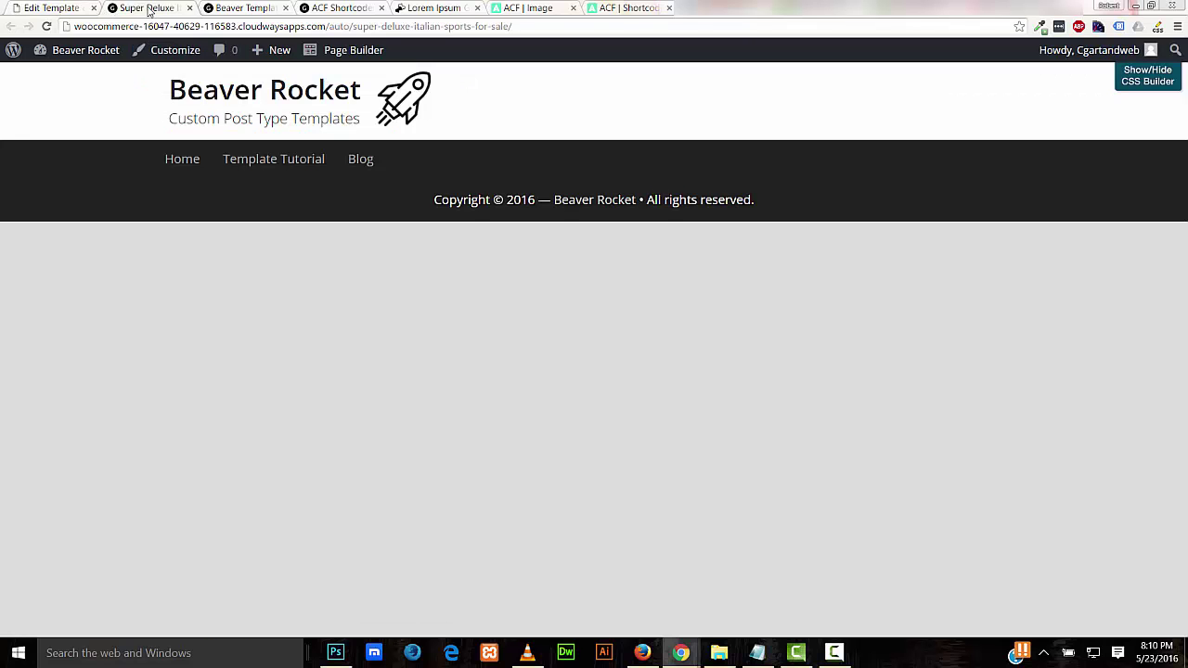
pyautogui.click(46, 26)
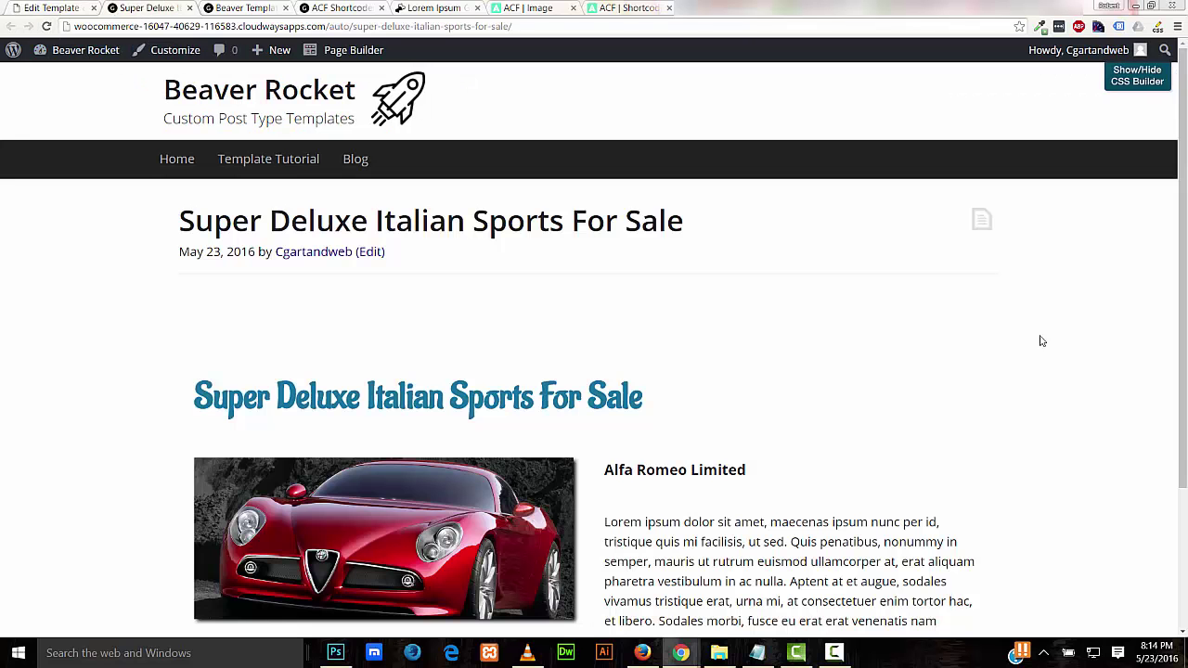
pyautogui.moveTo(1181, 153); pyautogui.dragTo(1172, 334)
pyautogui.scroll(2, 1172, 334)
pyautogui.moveTo(178, 197); pyautogui.dragTo(668, 290)
pyautogui.click(754, 314)
# Add custom CSS setting .single-auto .content to display: none !important and .single-auto .site-inner to padding: 0px !important, and save it
pyautogui.click(1127, 79)
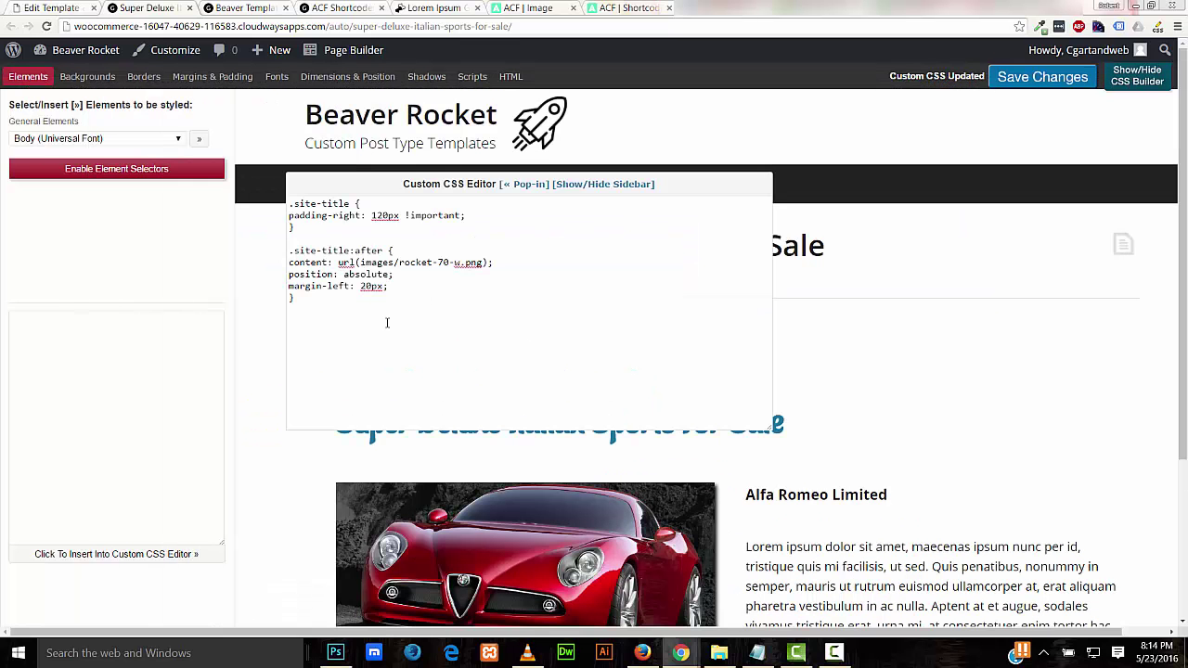
pyautogui.click(604, 184)
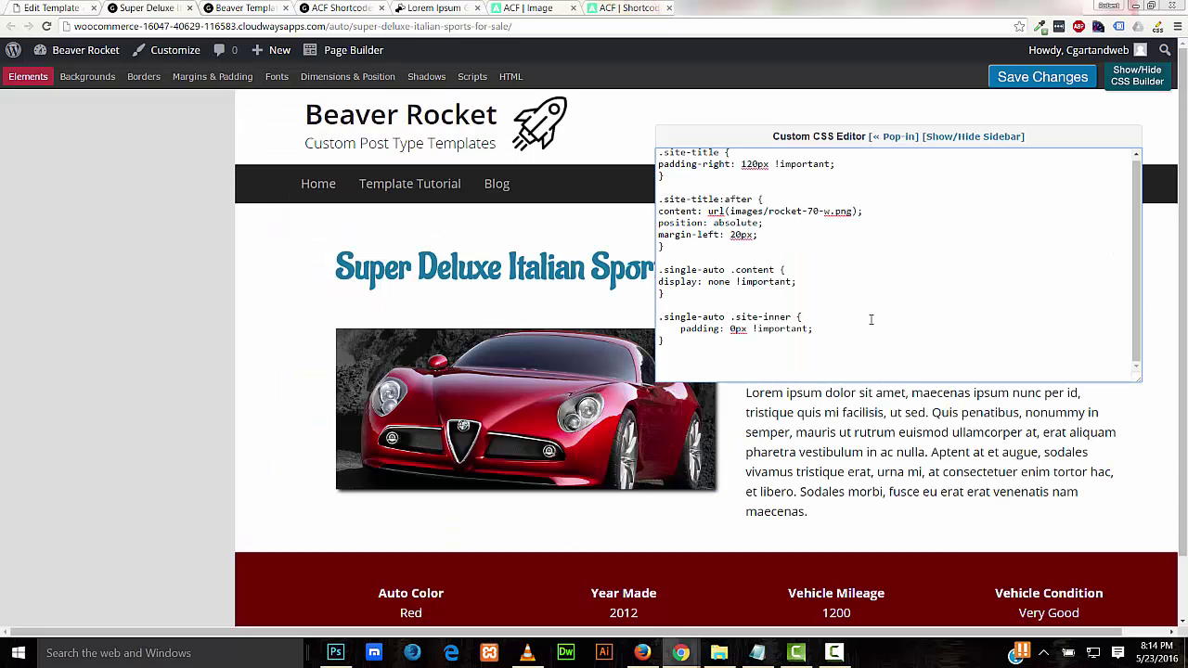
pyautogui.moveTo(725, 269); pyautogui.dragTo(665, 270)
pyautogui.click(787, 361)
pyautogui.moveTo(769, 355); pyautogui.dragTo(647, 270)
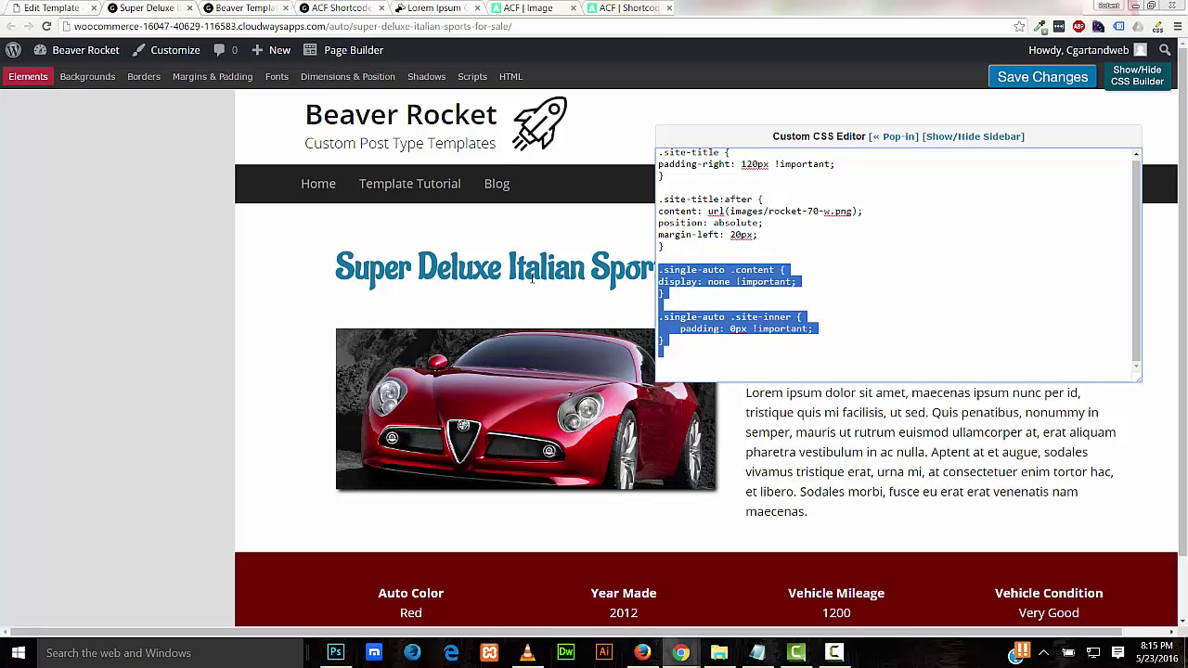
pyautogui.click(1032, 77)
pyautogui.click(1136, 76)
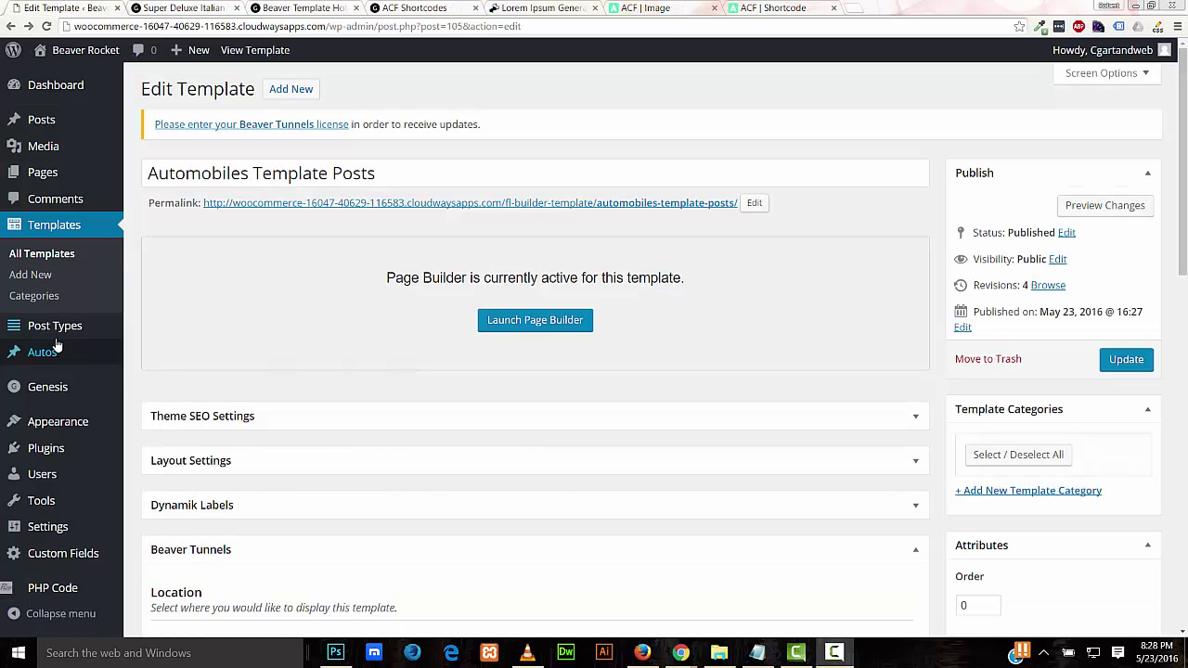
# Create a new auto post titled "Great Deal On A New Sports Car"
pyautogui.moveTo(68, 356)
pyautogui.click(149, 375)
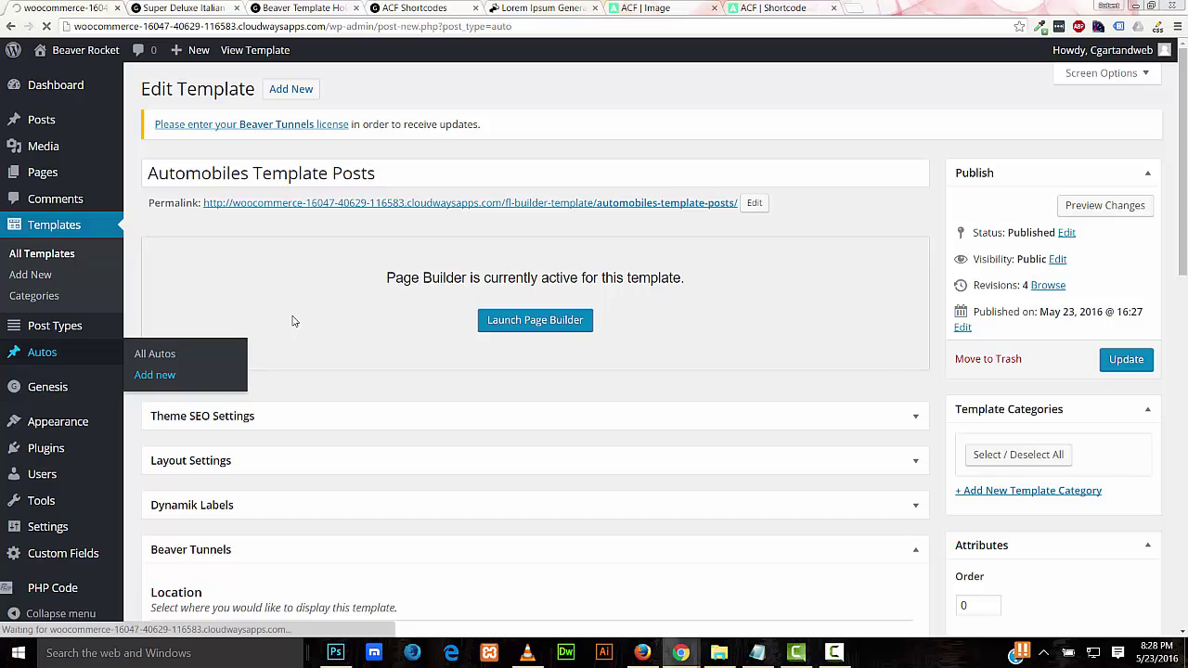
pyautogui.write('Great Dea')
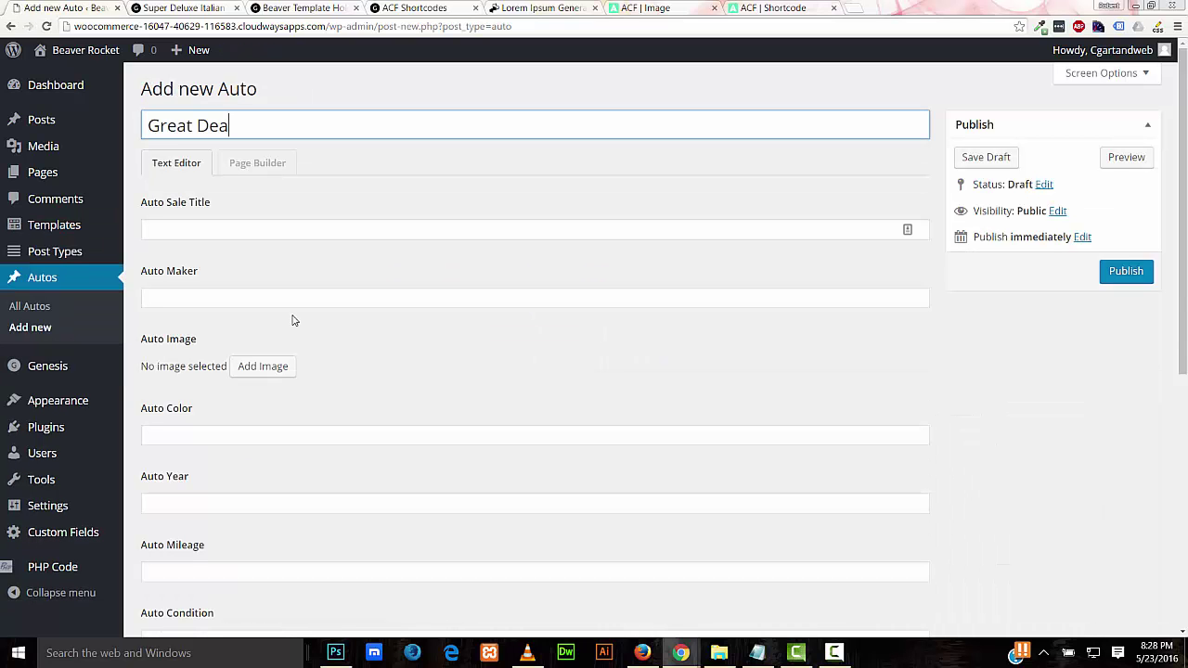
pyautogui.write('l On A New Sport')
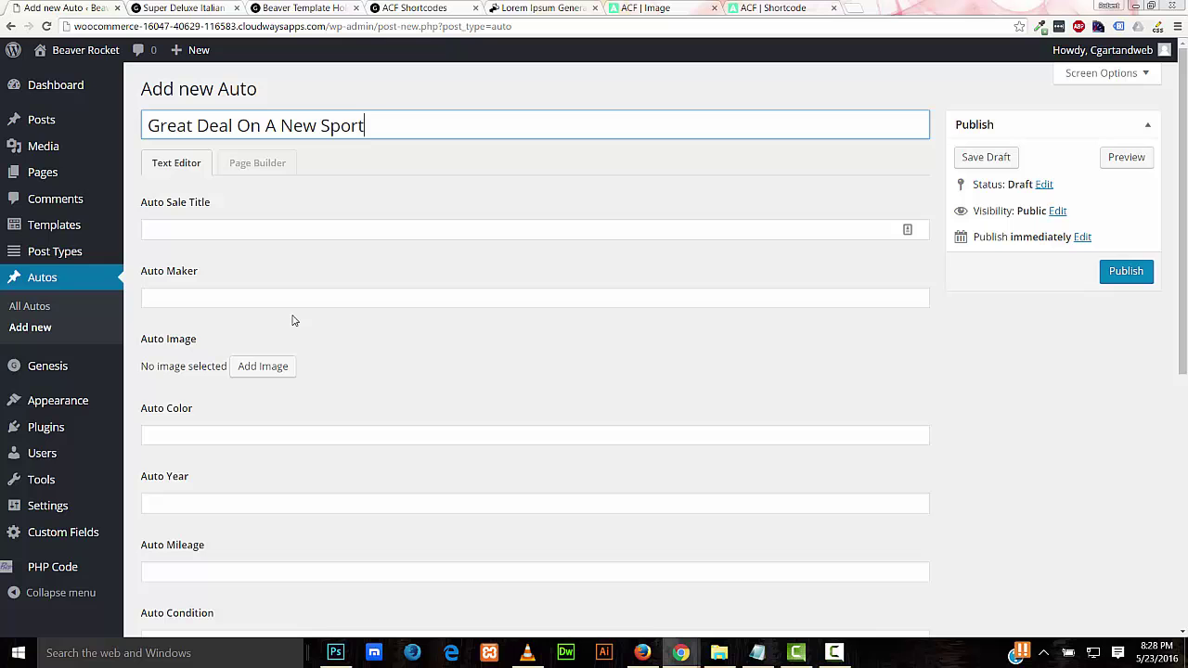
pyautogui.write('s Car')
# Set the Auto Sale Title to "Limited Edition Platinum Sports Car" and the Auto Maker to Alfa Romeo
pyautogui.click(227, 231)
pyautogui.write('Limited Edition Platinum')
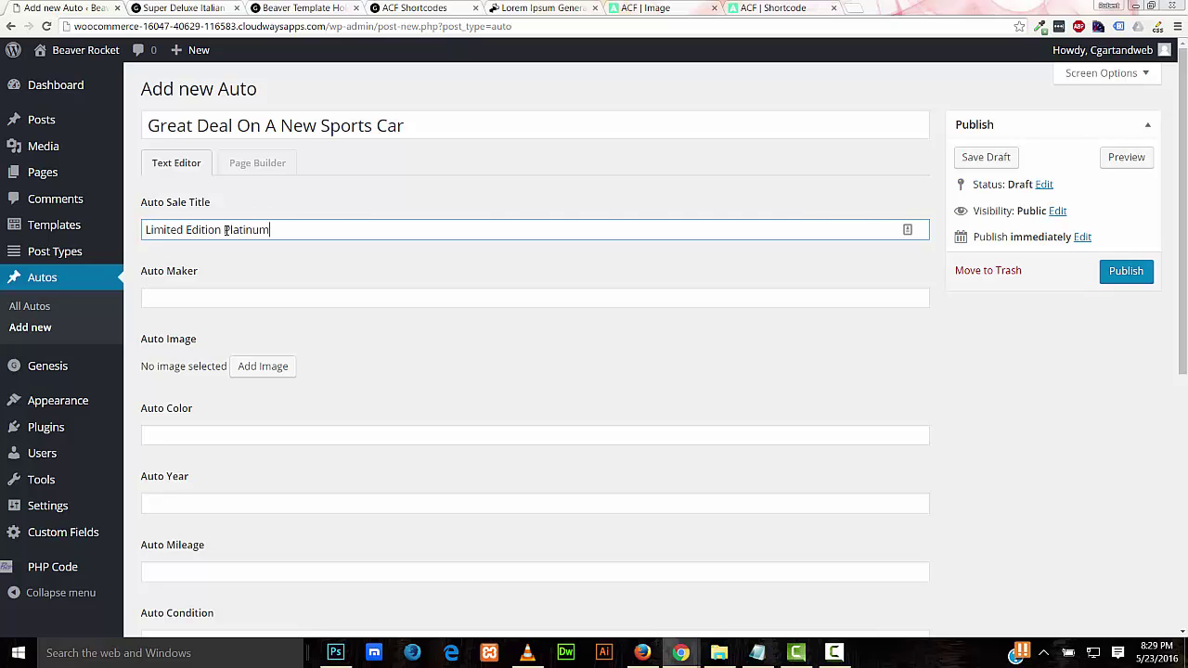
pyautogui.write('ts Car')
pyautogui.click(228, 297)
pyautogui.write('A')
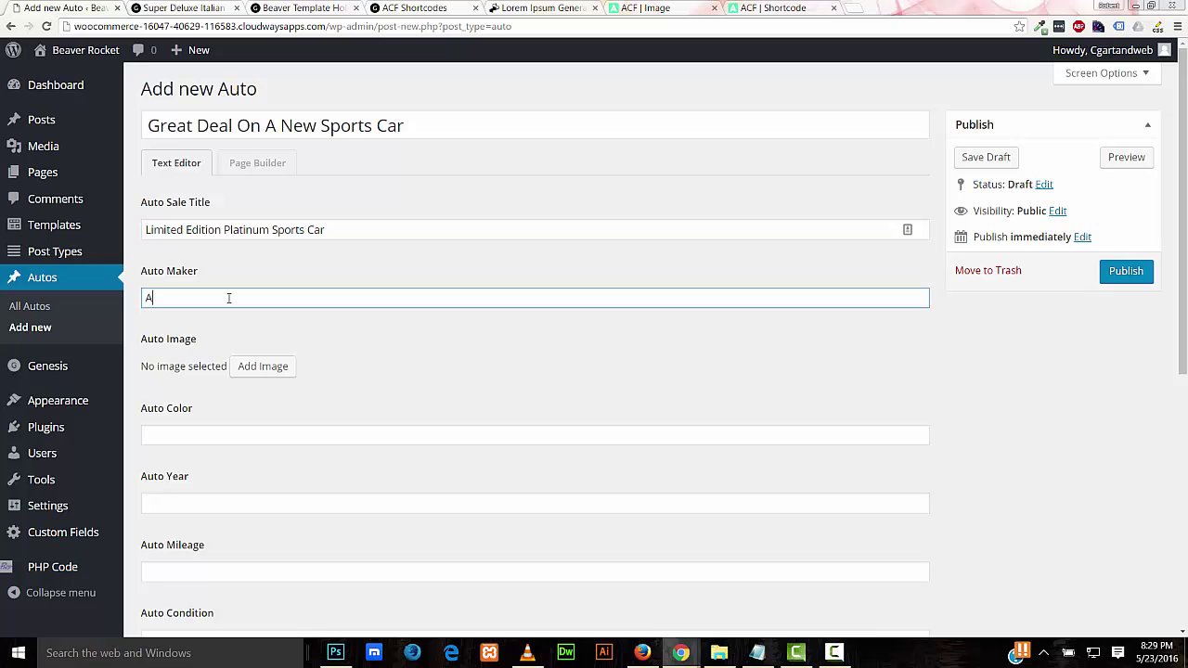
pyautogui.write('lfa Romeo')
# Set the Auto Image to the silver sports car picture OPEN.jpg from the media library
pyautogui.click(279, 368)
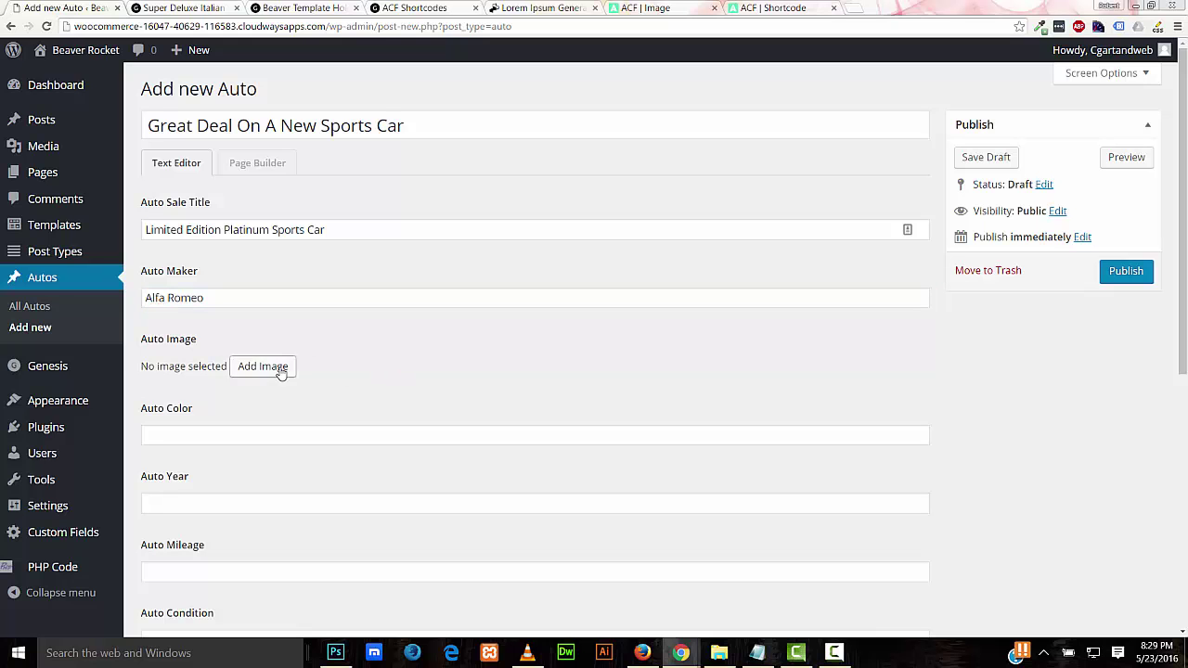
pyautogui.click(113, 231)
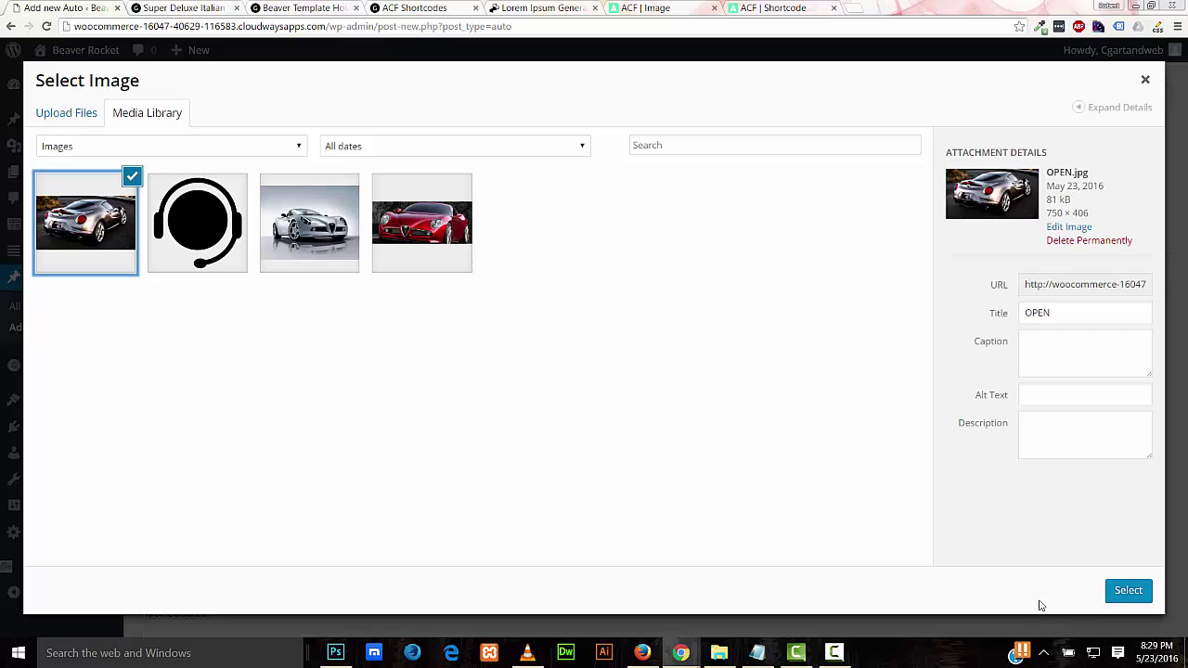
pyautogui.click(1130, 592)
# Set the Auto Color to Platinum and the Auto Year to 2016
pyautogui.click(212, 303)
pyautogui.write('Platinum')
pyautogui.click(182, 376)
pyautogui.write('2016')
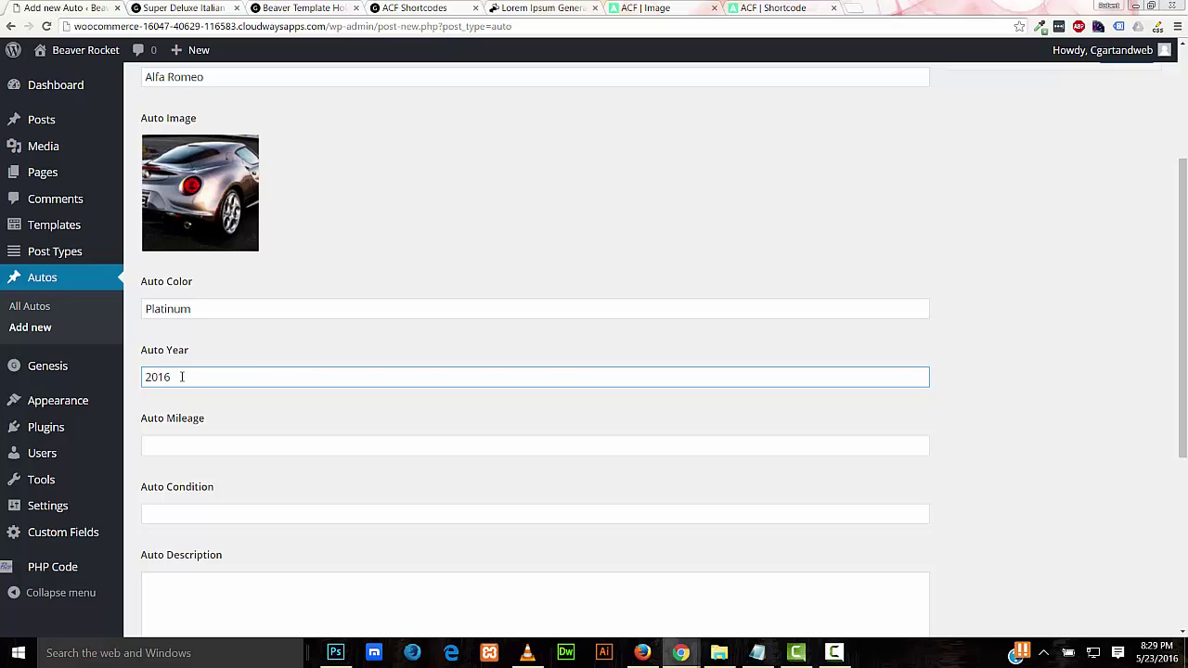
# Set the Auto Mileage to 20 and the Auto Condition to New
pyautogui.click(195, 444)
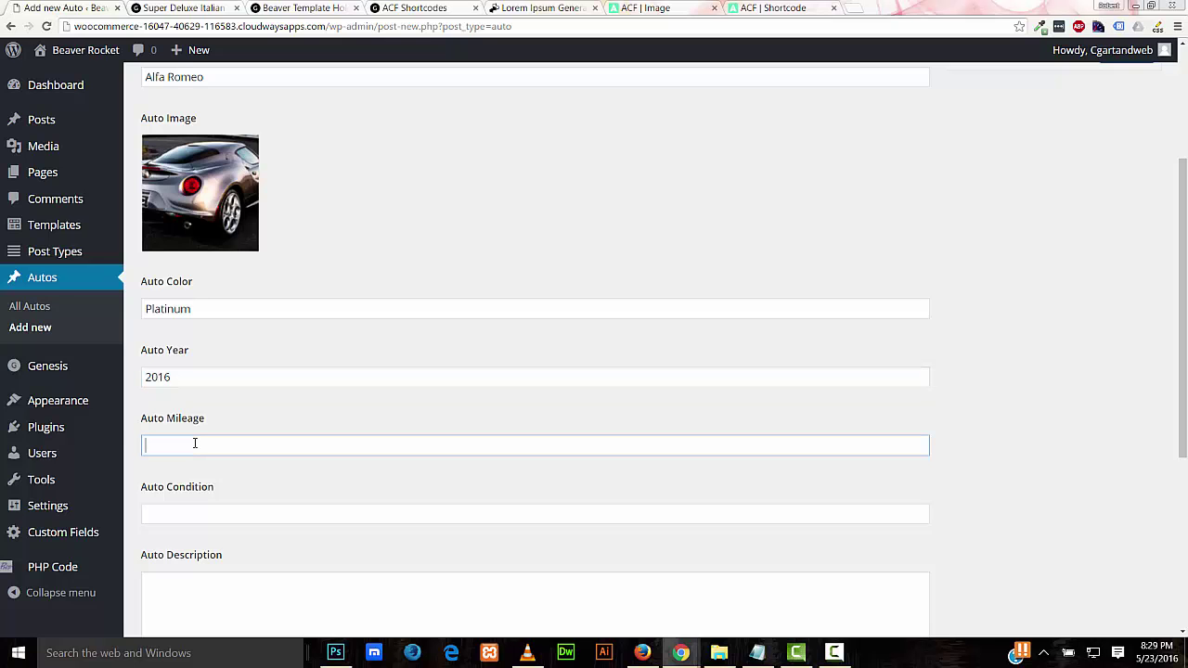
pyautogui.write('20')
pyautogui.scroll(-3, 196, 443)
pyautogui.click(178, 200)
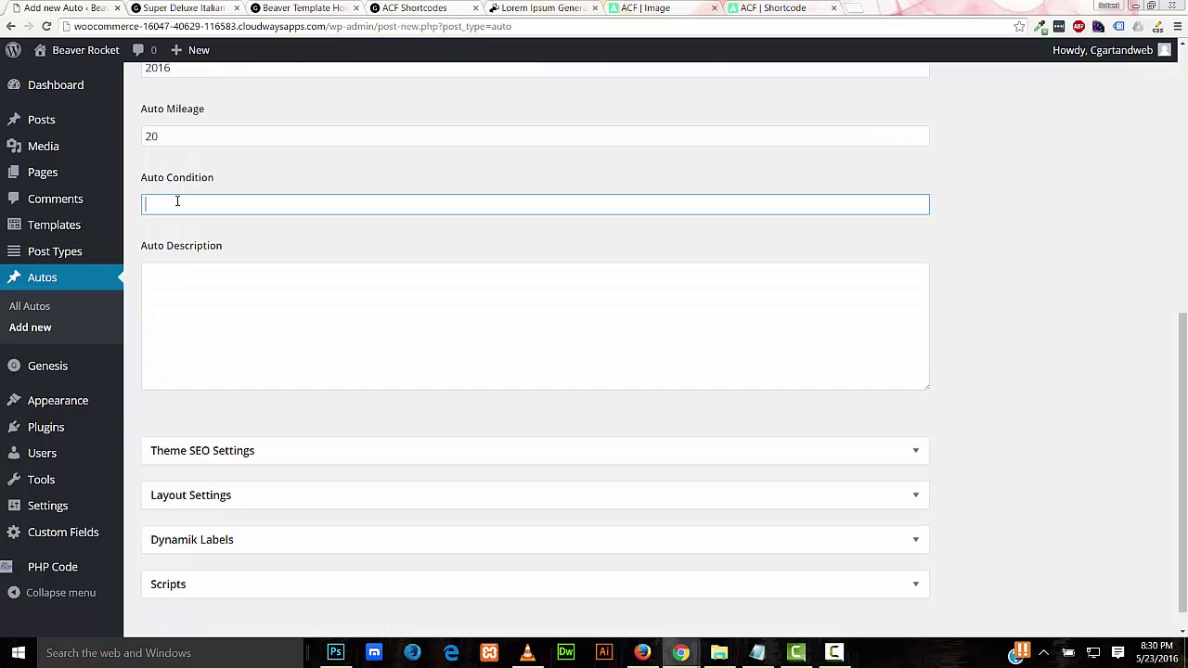
pyautogui.write('New')
pyautogui.press('Tab')
# Copy the highlighted Lorem Ipsum Generator passage into the new post's Auto Description field
pyautogui.click(509, 11)
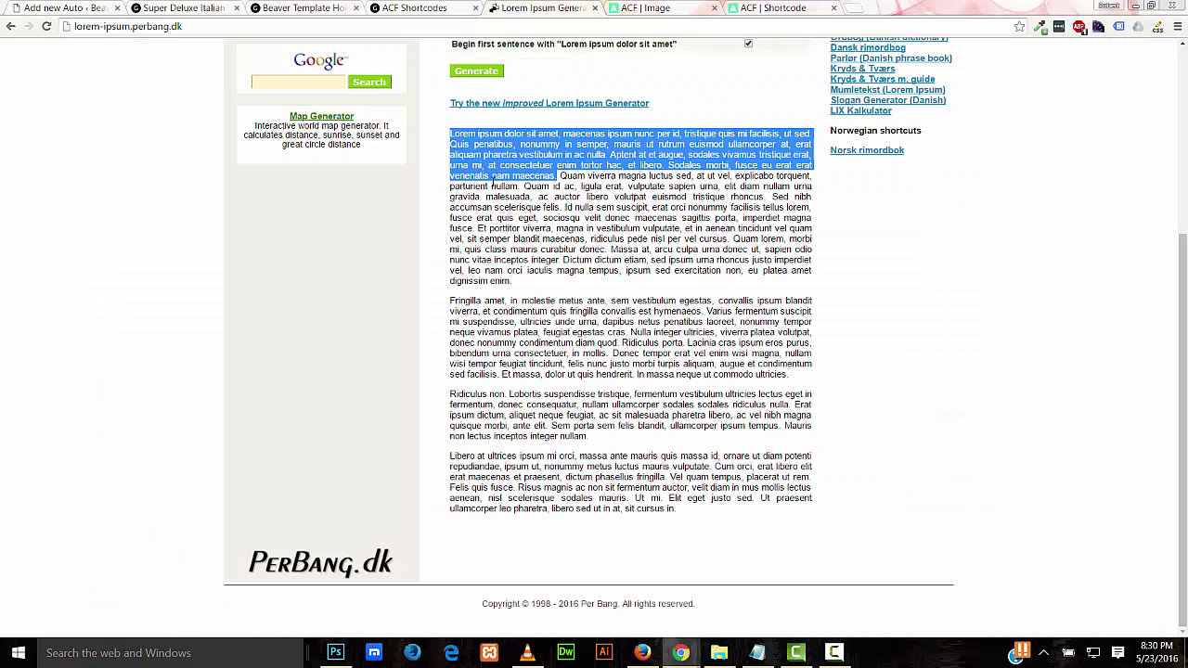
pyautogui.rightClick(493, 182)
pyautogui.click(528, 189)
pyautogui.click(65, 7)
pyautogui.rightClick(173, 273)
pyautogui.click(223, 365)
# Publish the Great Deal On A New Sports Car post and view its public page
pyautogui.moveTo(1186, 428); pyautogui.dragTo(1185, 95)
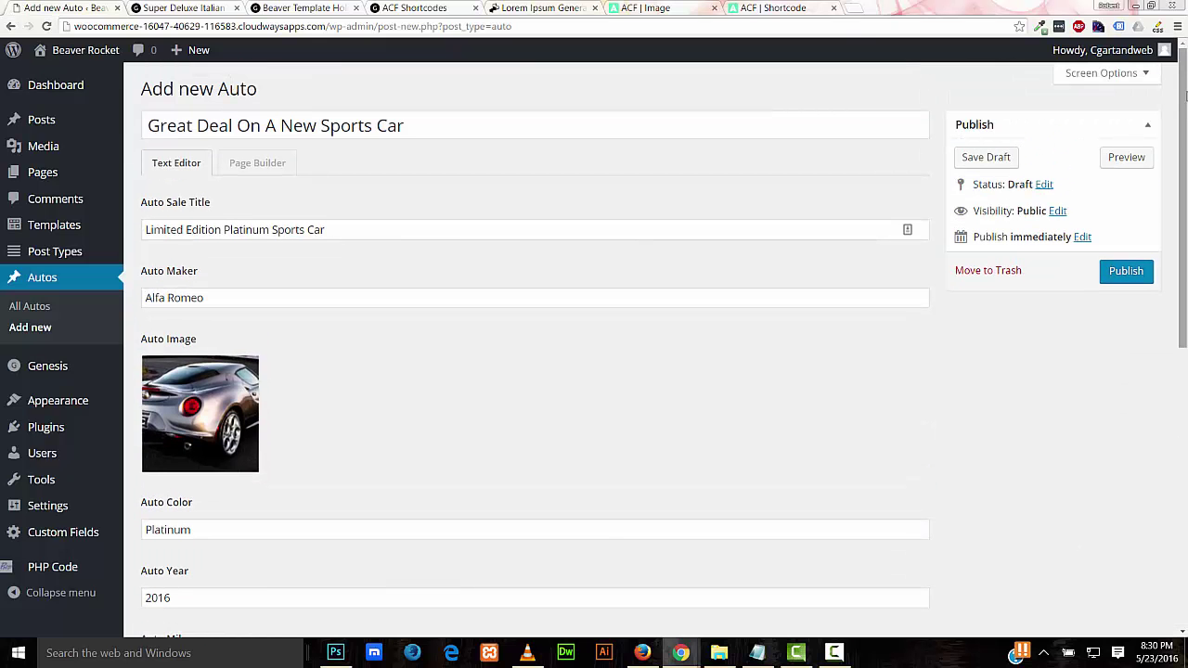
pyautogui.click(1126, 270)
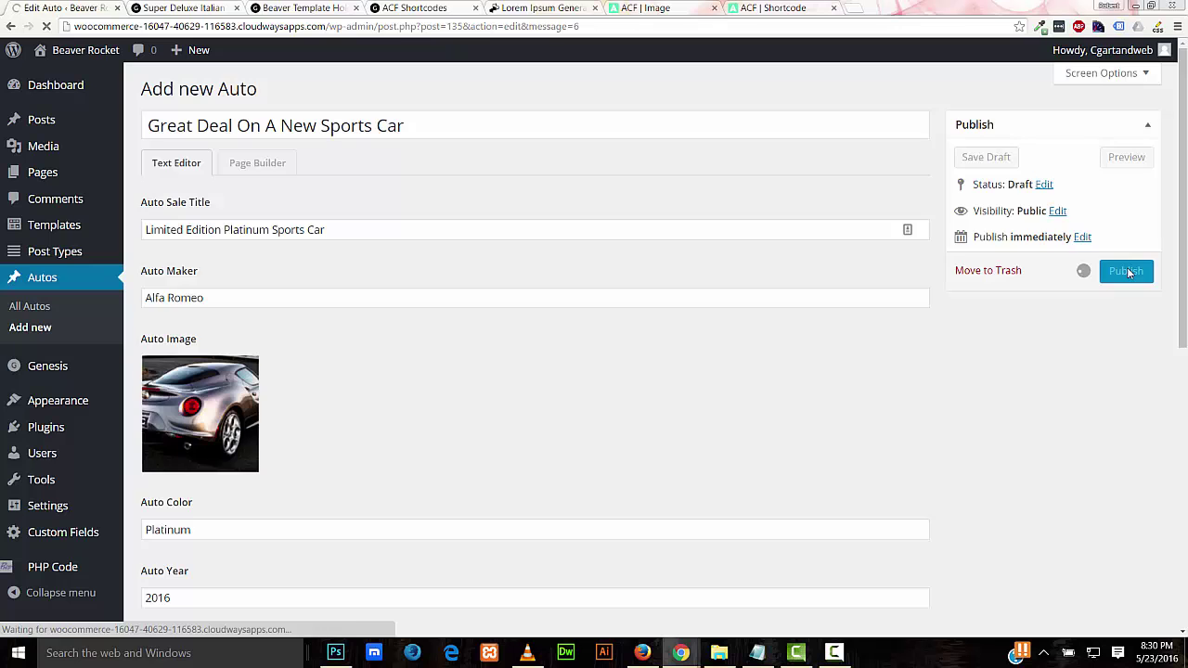
pyautogui.click(254, 126)
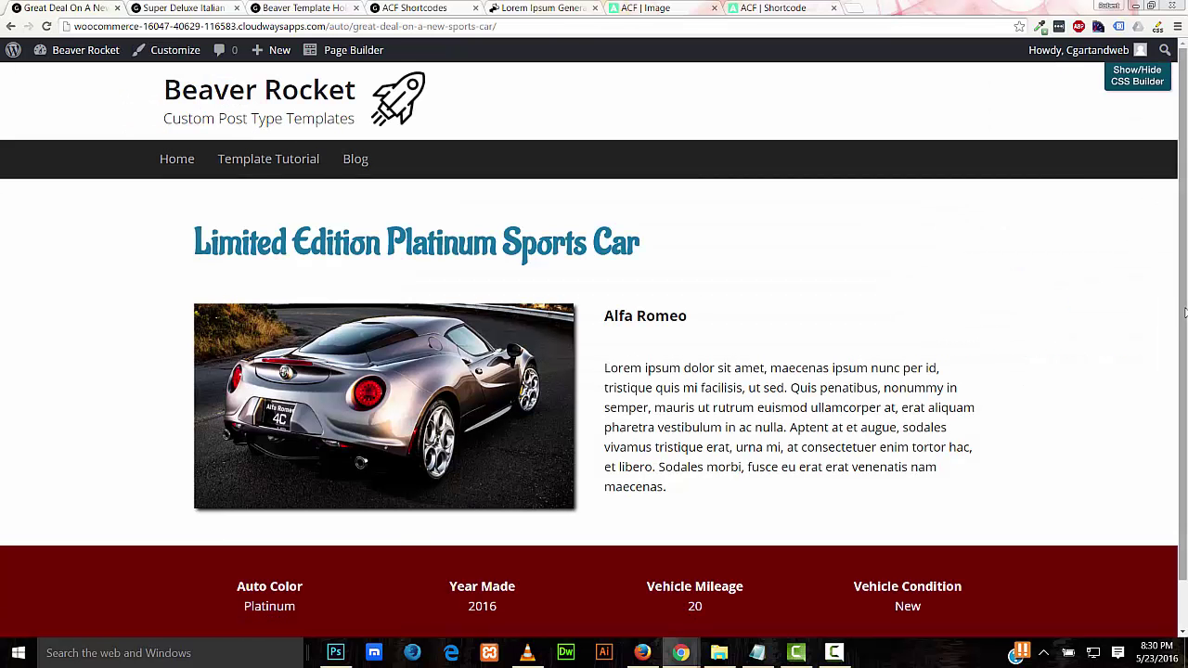
pyautogui.scroll(-2, 1184, 314)
pyautogui.scroll(2, 716, 207)
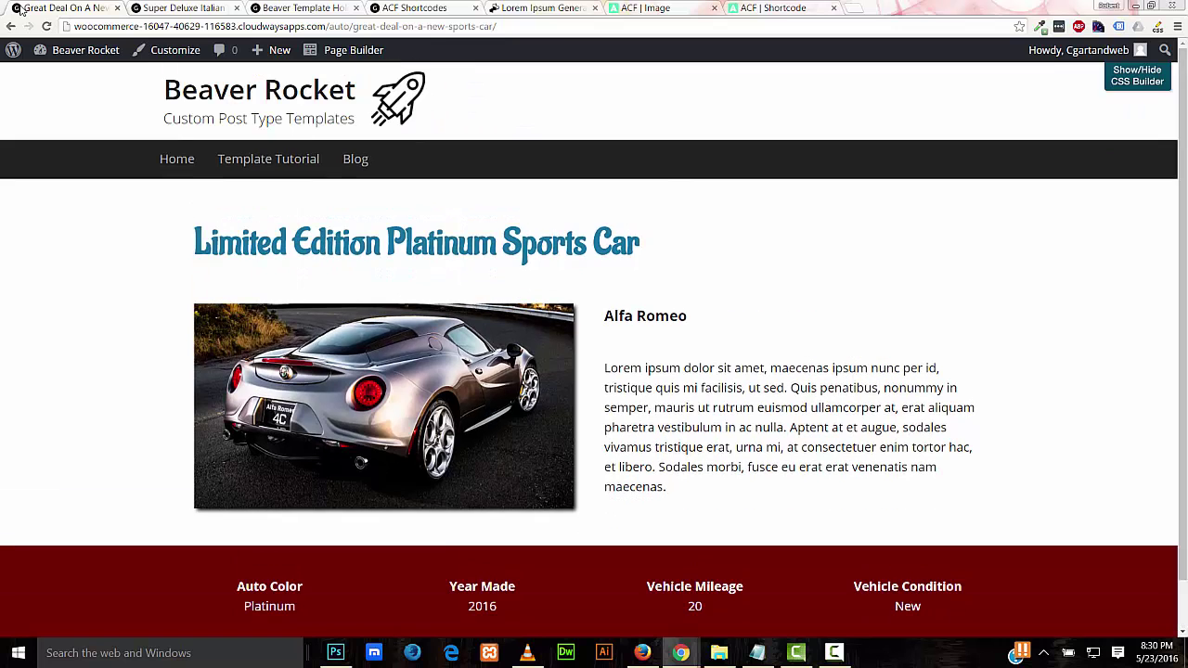
# Compare the new sports car page with the Super Deluxe Italian Sports and Beaver Template Holder pages
pyautogui.click(164, 7)
pyautogui.click(267, 7)
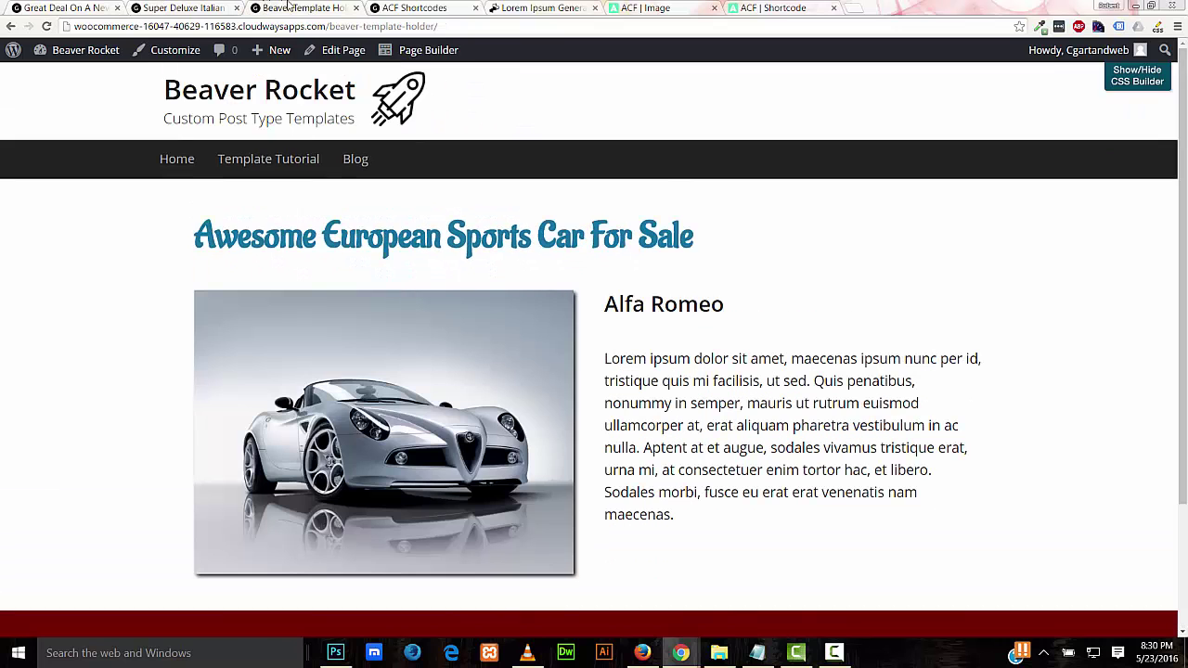
pyautogui.click(76, 10)
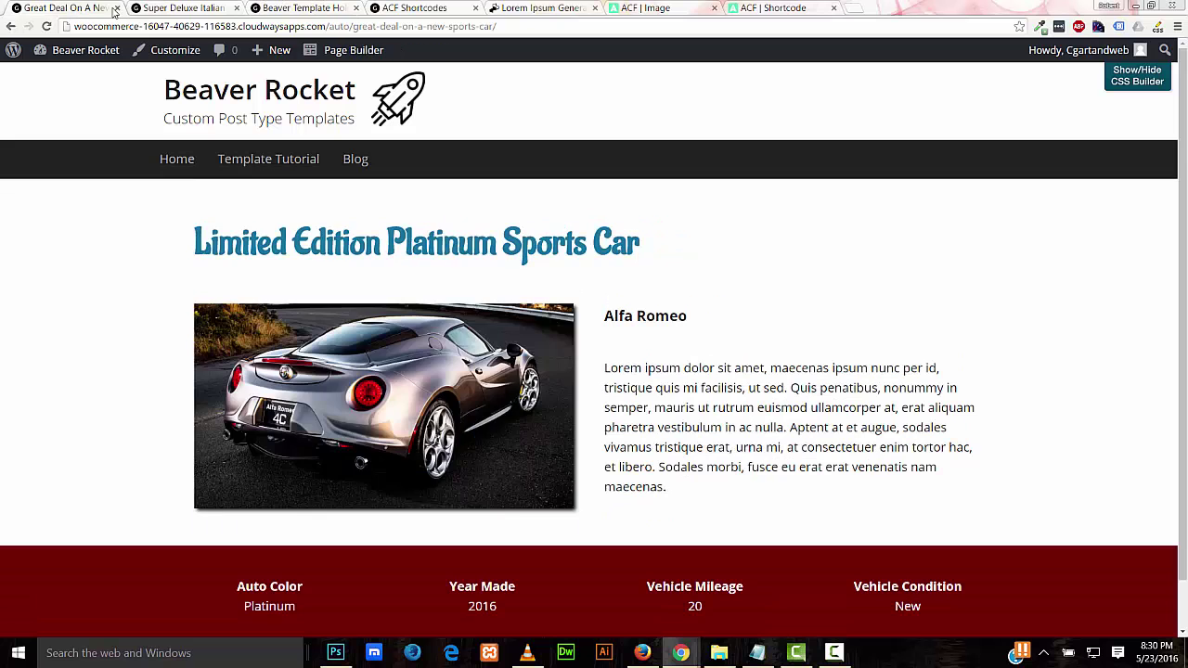
pyautogui.click(171, 7)
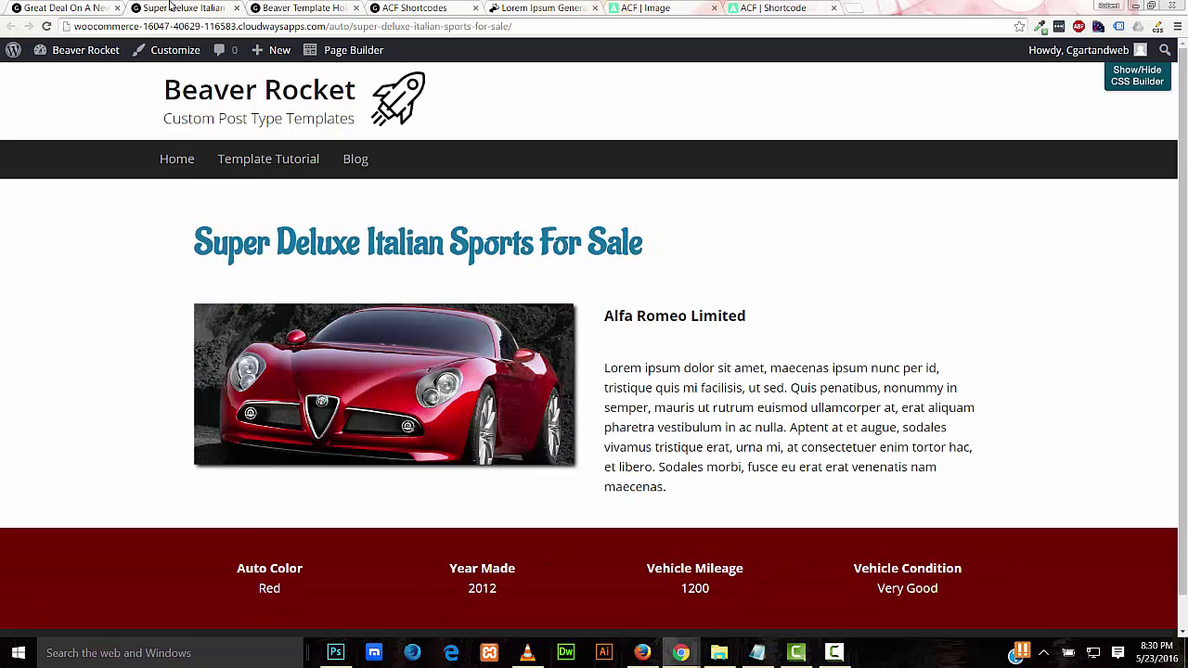
pyautogui.click(266, 13)
pyautogui.click(88, 11)
pyautogui.scroll(2, 1184, 364)
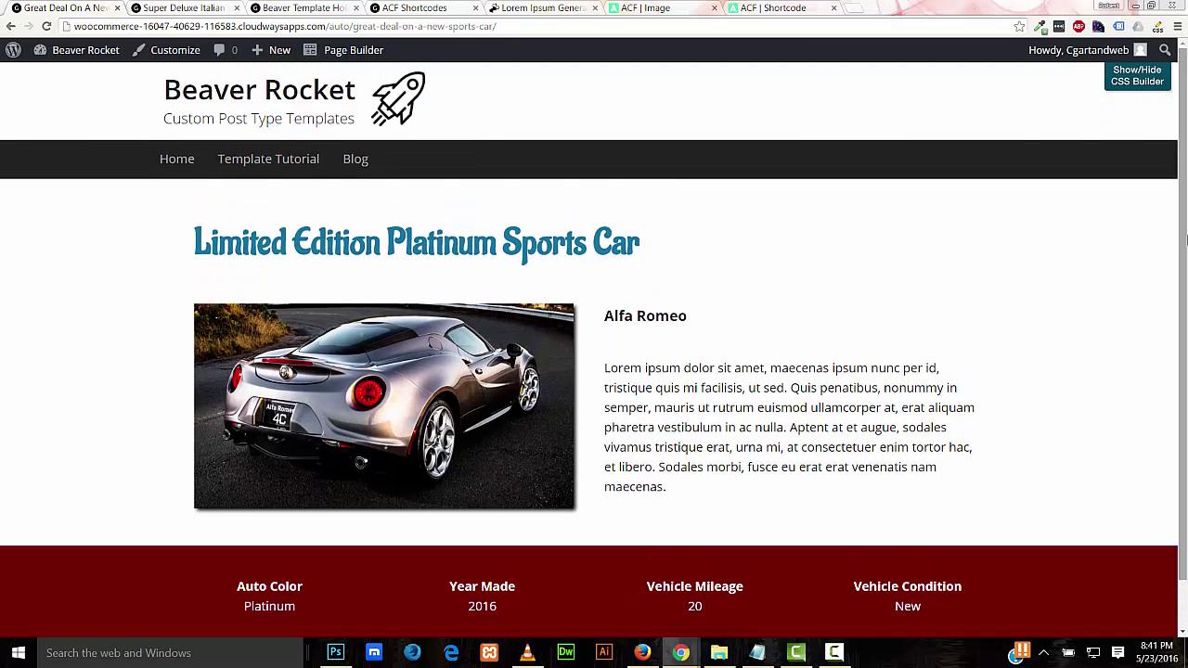